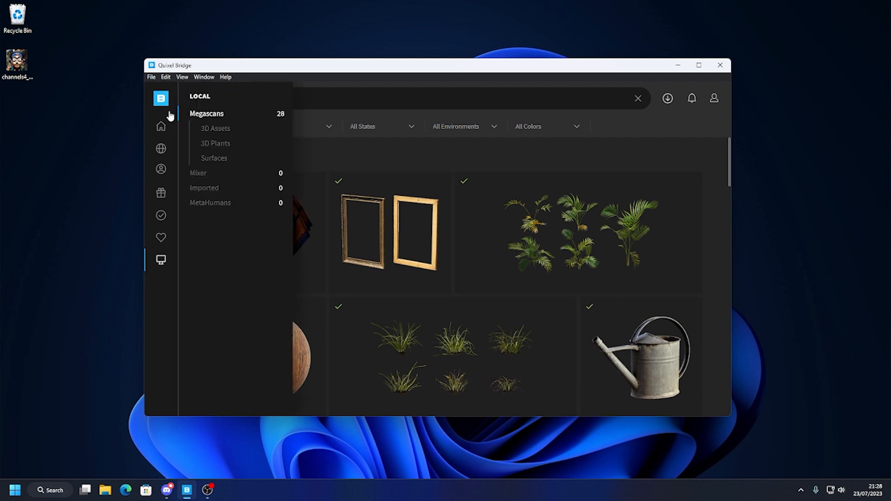
Open Blender and delete the default cube, light and camera from the scene.
left_click(15, 490)
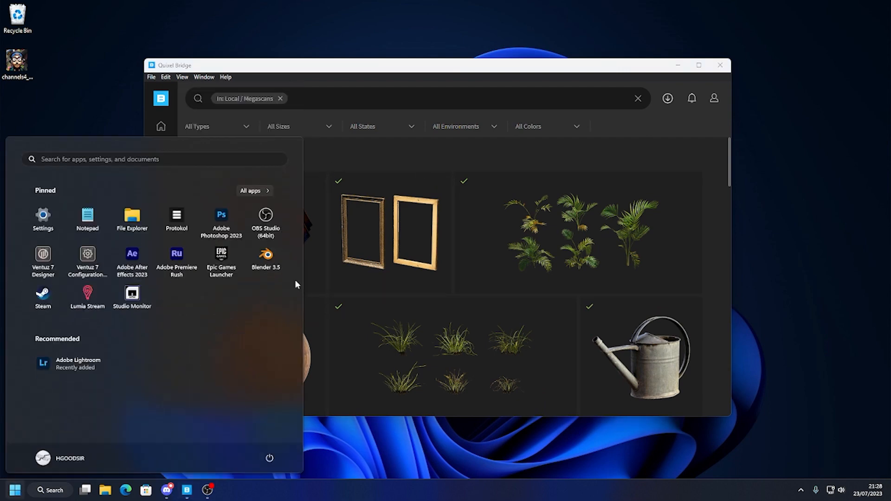
left_click(295, 278)
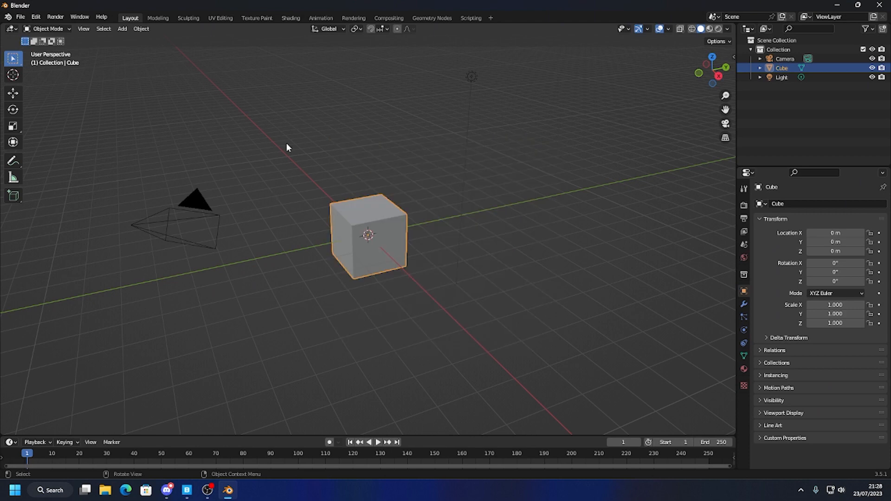
left_click(313, 192)
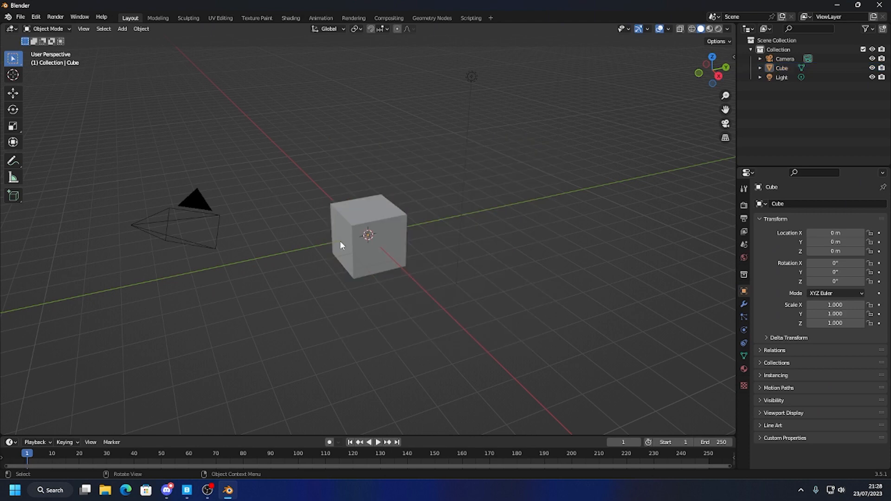
left_click(365, 252)
key("Delete")
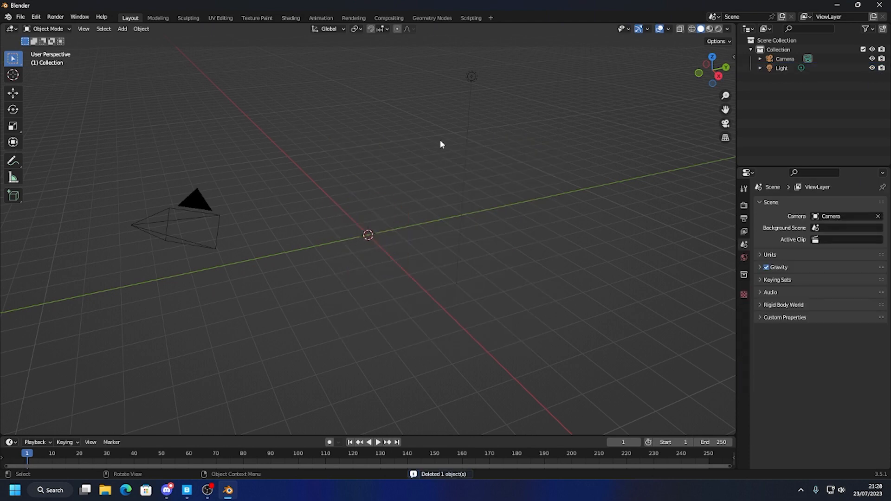
left_click(471, 77)
key("Delete")
left_click(169, 232)
key("Delete")
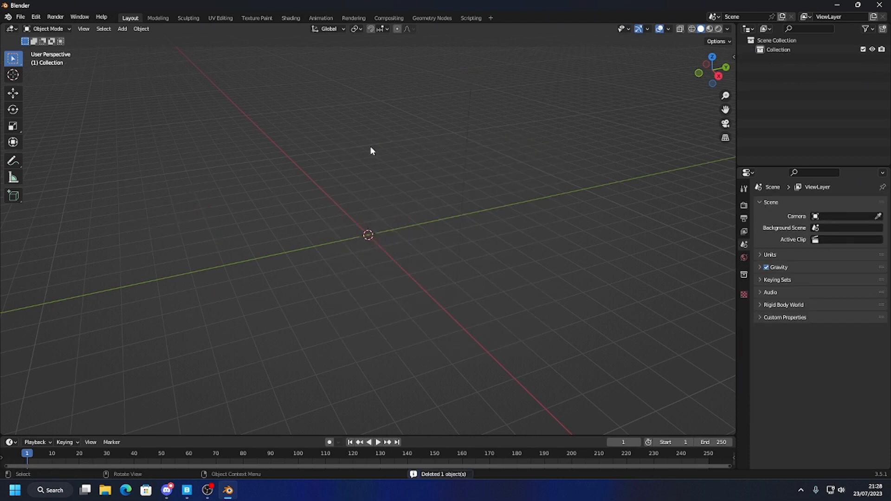
Add a plane mesh at the origin and scale it up uniformly to about 5.06 as the floor.
middle_click_drag(345, 224, 322, 158)
left_click(122, 29)
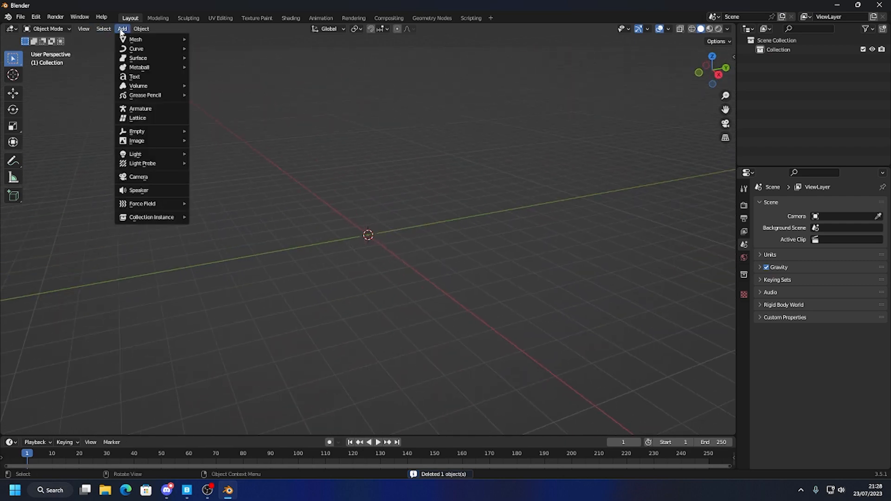
mouse_move(126, 41)
left_click(213, 41)
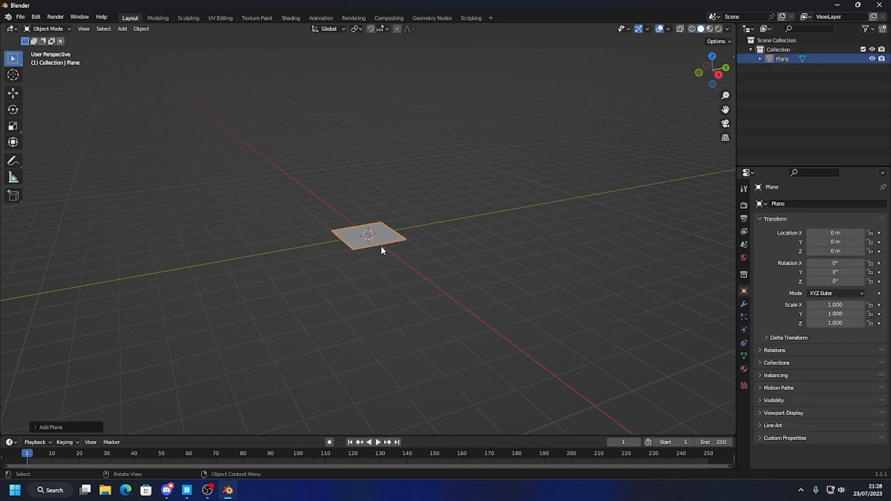
key("s")
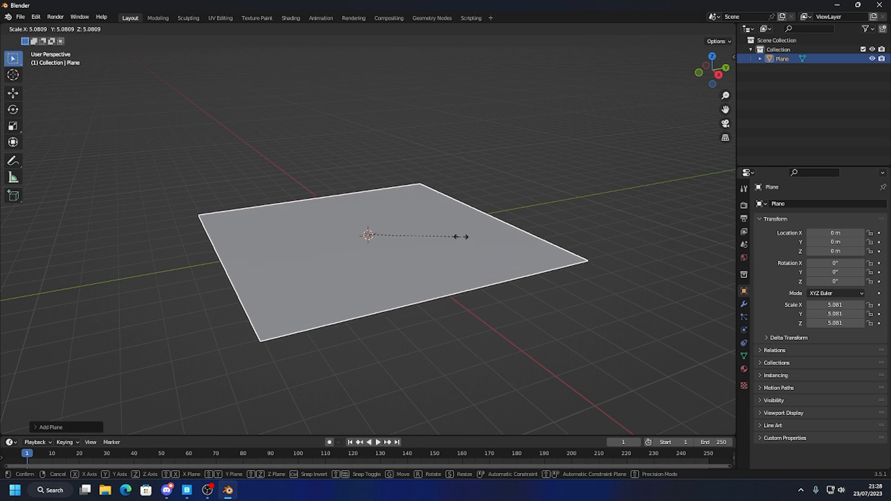
left_click(459, 237)
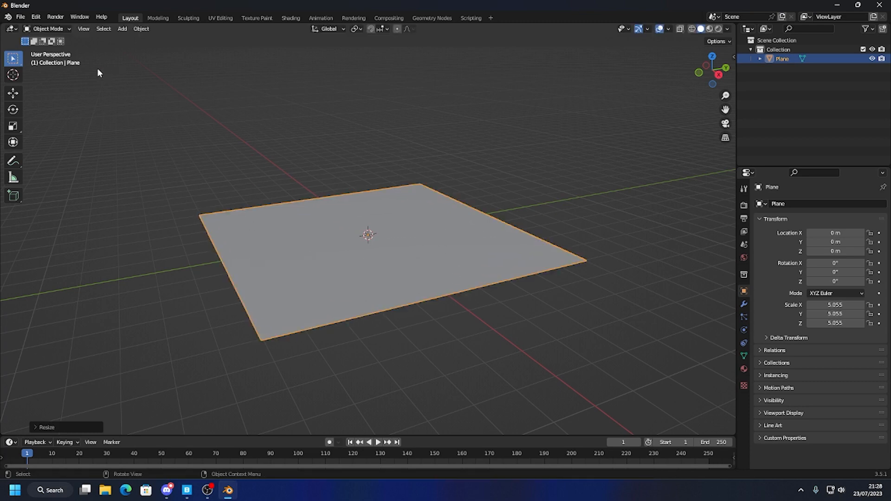
Put the plane in Edit Mode with edge selection and select its far edge.
left_click(59, 31)
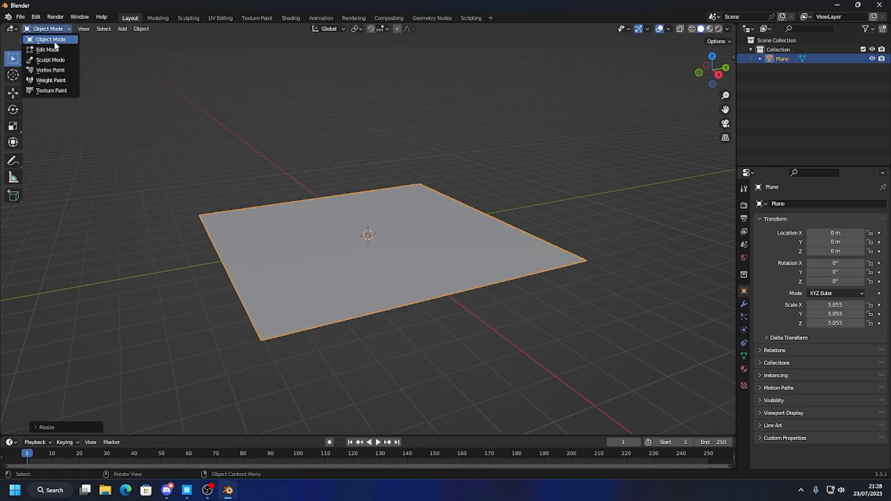
left_click(50, 39)
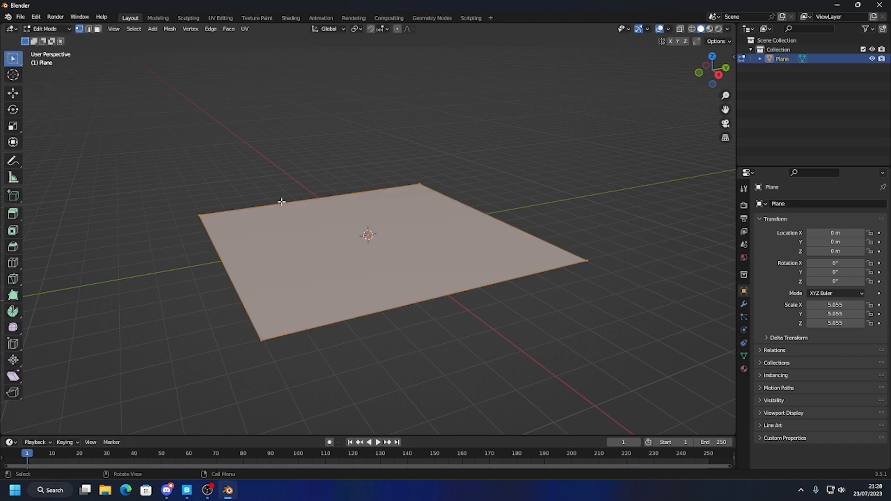
left_click(88, 29)
left_click(300, 202)
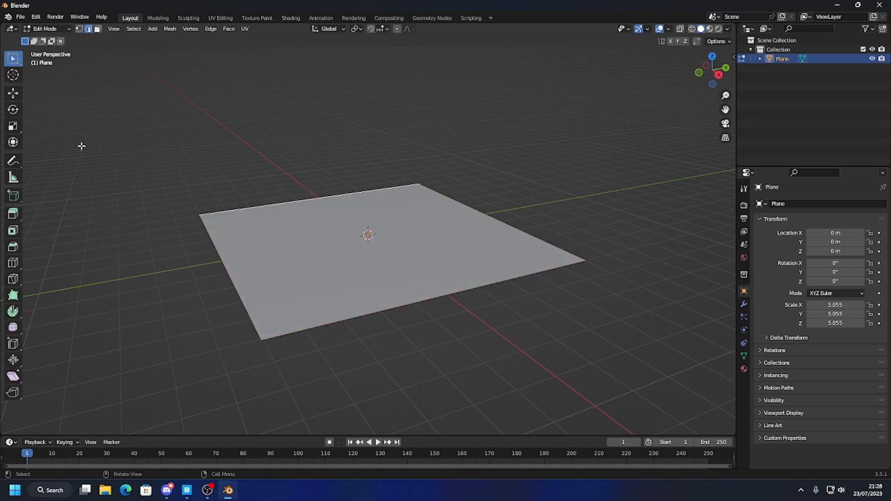
left_click(13, 93)
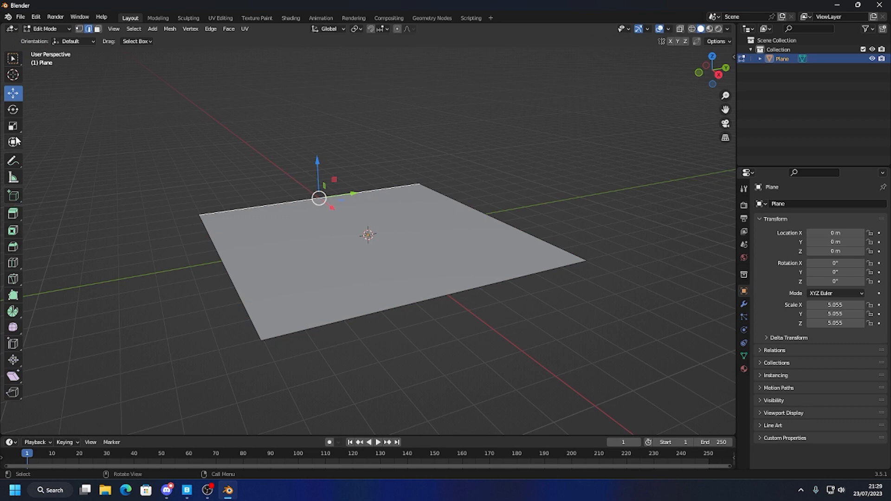
left_click(13, 212)
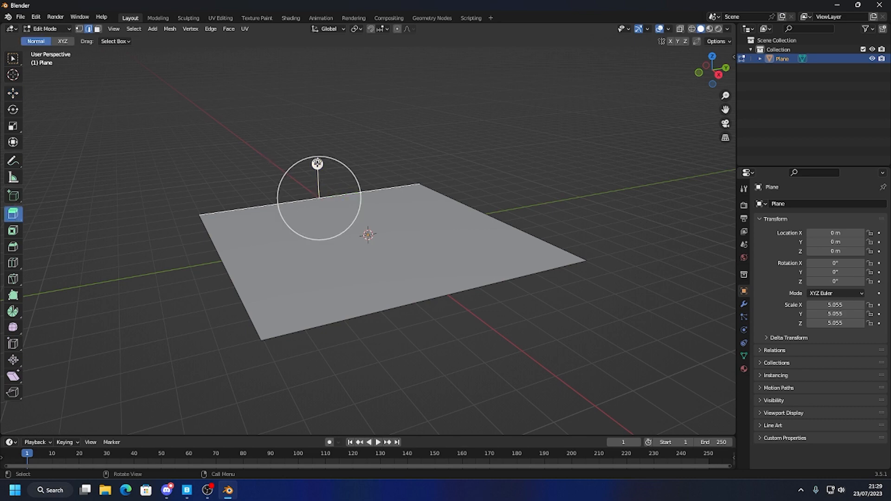
left_click_drag(317, 164, 320, 96)
key("ctrl+z")
Extrude the plane's far edge straight up along Z to form a back wall, and return to Object Mode.
left_click(13, 93)
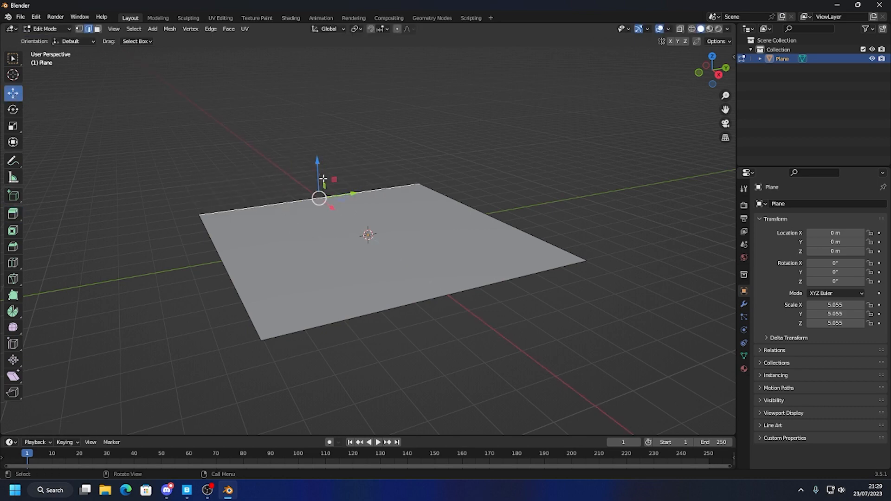
key("e")
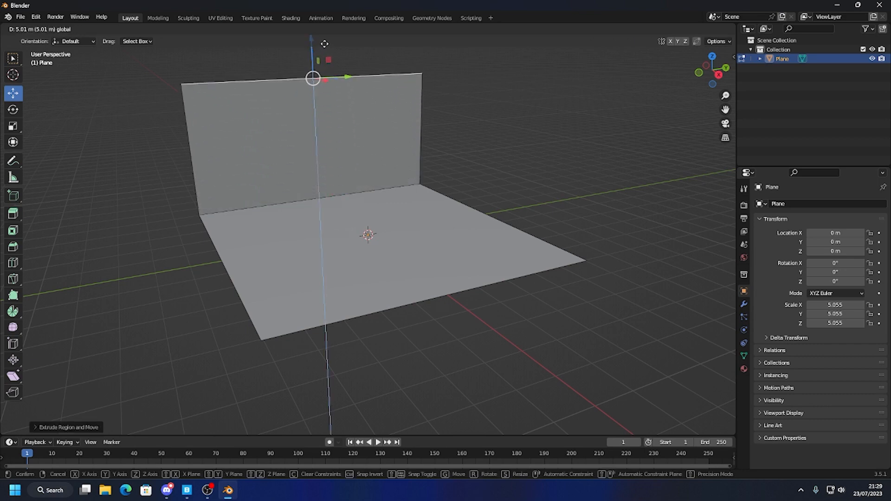
left_click(319, 412)
key("Tab")
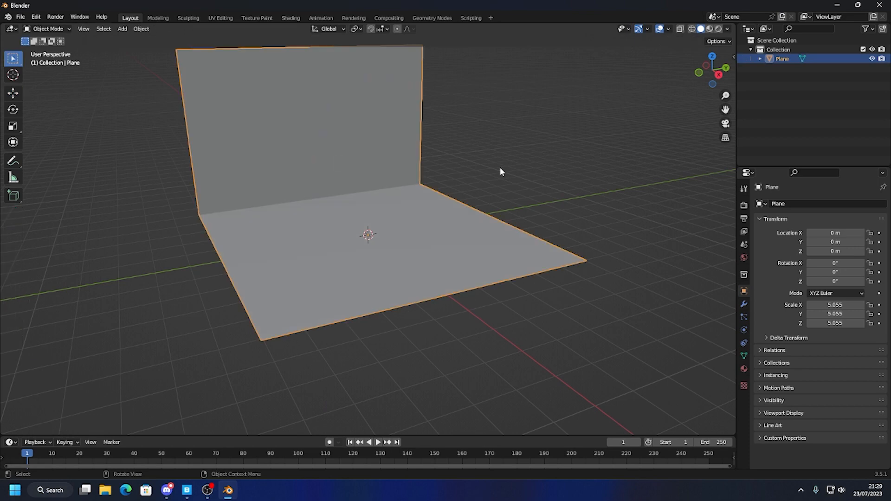
Examine the joined floor and wall, especially the corner where they meet, from several angles.
left_click(500, 167)
middle_click_drag(500, 167, 373, 211)
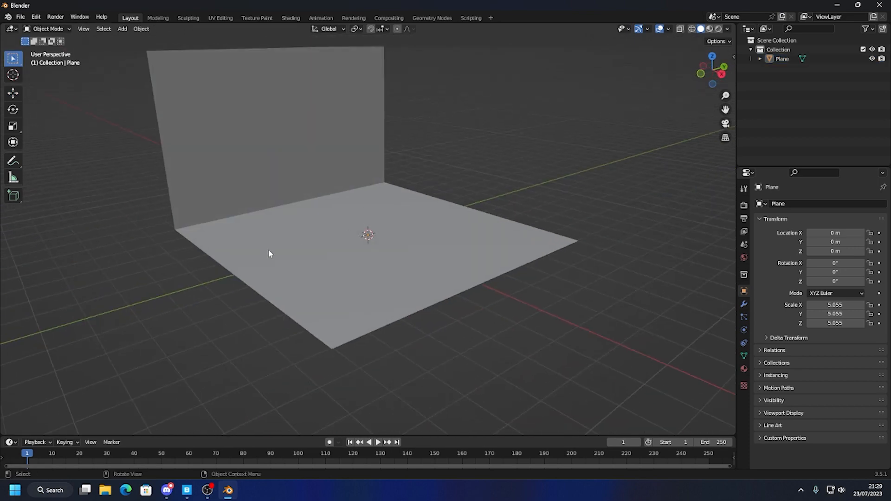
scroll(268, 250, "up", 2)
middle_click_drag(244, 229, 345, 269, "shift")
scroll(270, 258, "up", 1)
middle_click_drag(209, 262, 147, 281)
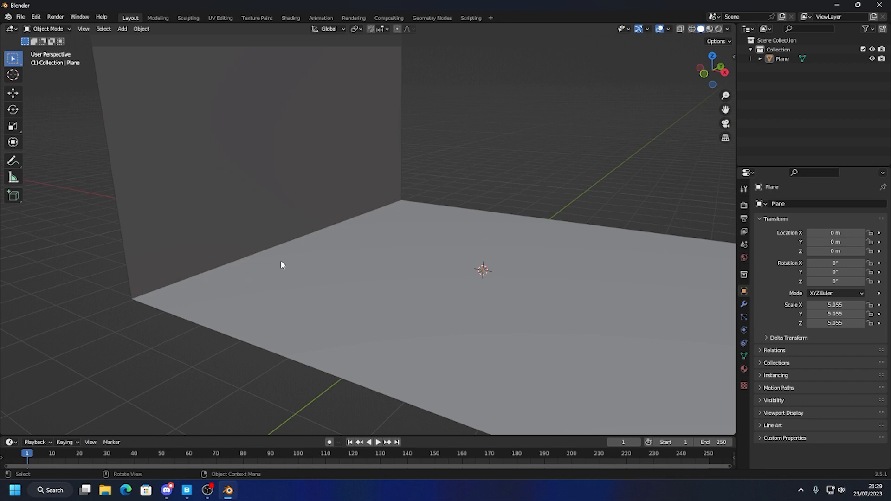
middle_click_drag(281, 265, 255, 252)
left_click(229, 250)
scroll(293, 272, "down", 2)
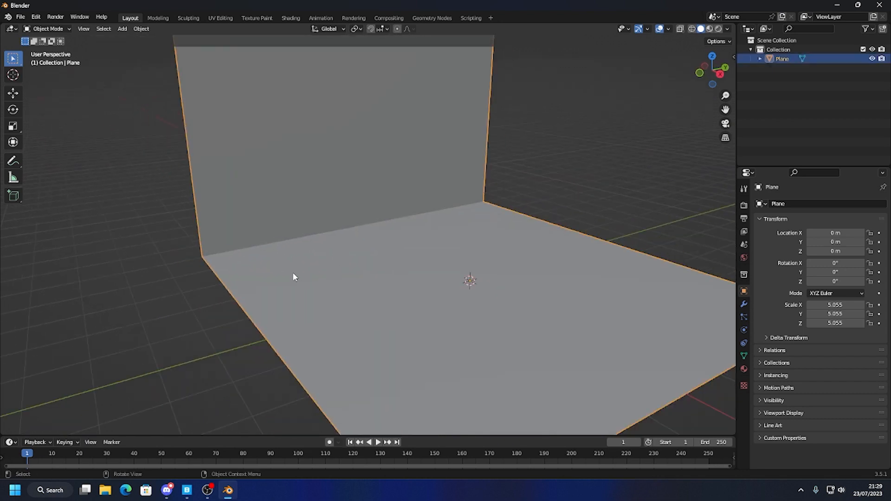
middle_click_drag(439, 221, 427, 226, "shift")
scroll(369, 250, "up", 1)
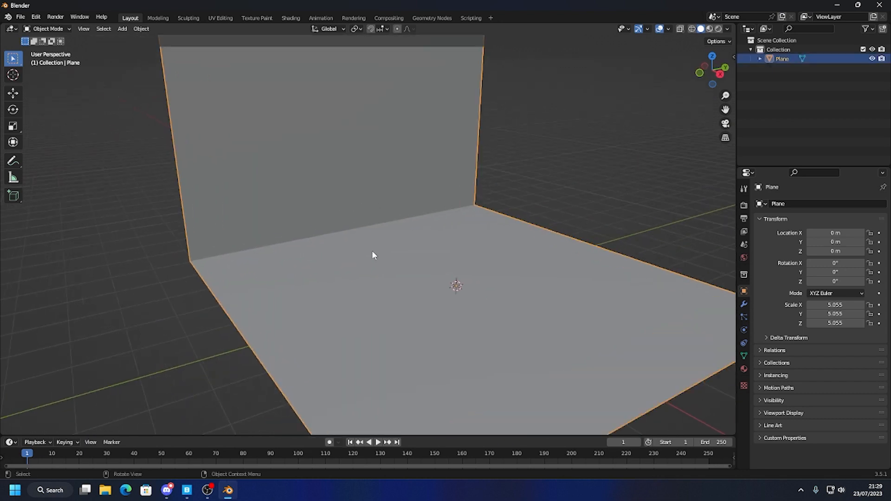
scroll(302, 228, "down", 1)
Add a cube mesh and move it along X to about -4.37 m, close to the wall.
left_click(122, 28)
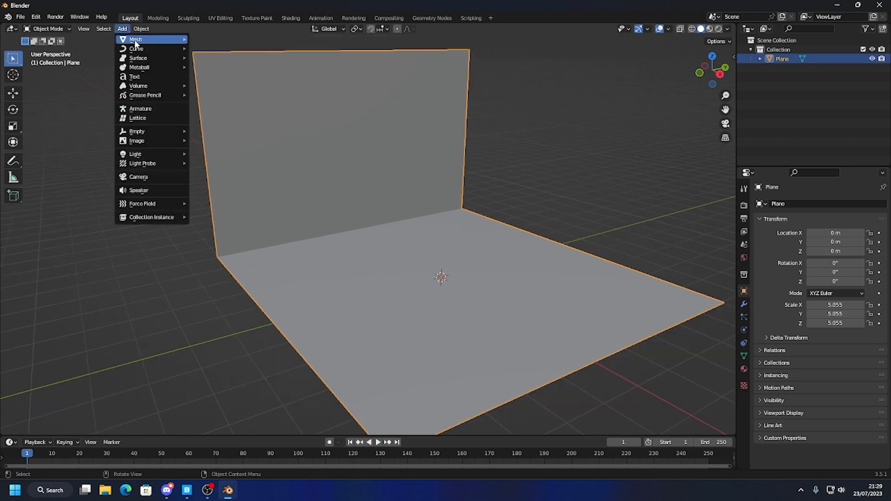
mouse_move(158, 44)
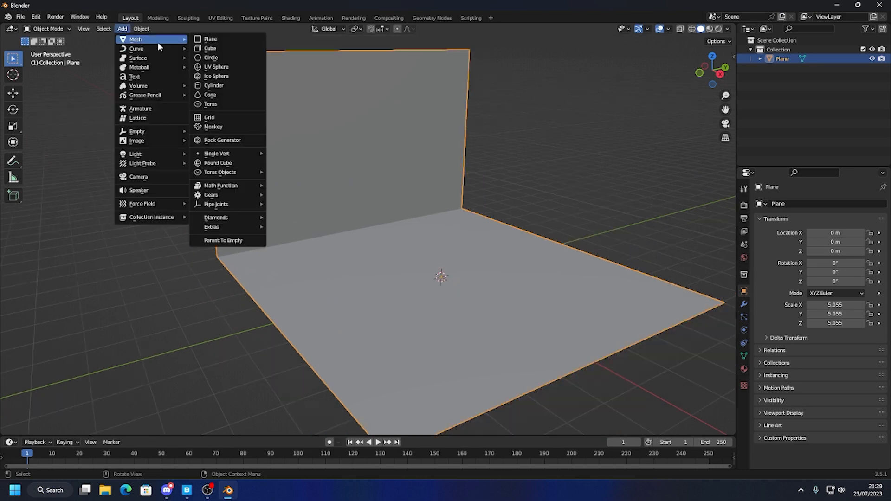
left_click(220, 50)
left_click(13, 93)
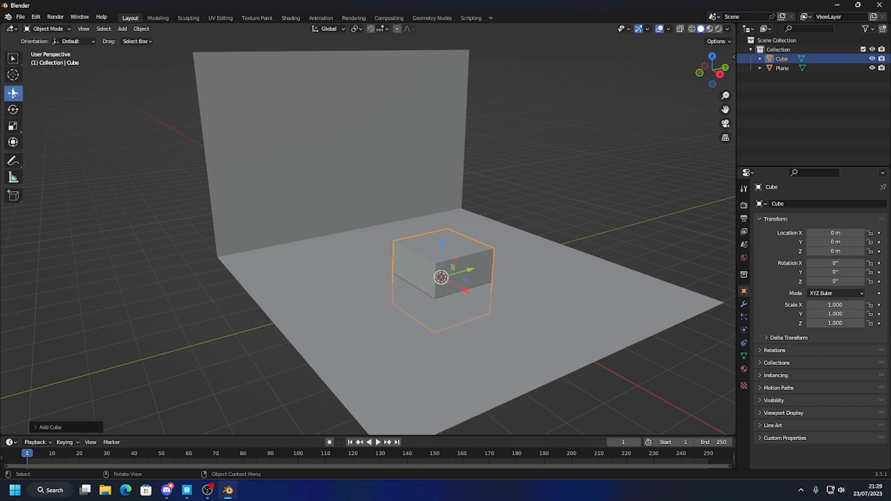
left_click_drag(467, 289, 382, 249)
Set the viewport shading to MatCap lighting with Random colours and enable Cavity.
middle_click_drag(314, 263, 357, 244)
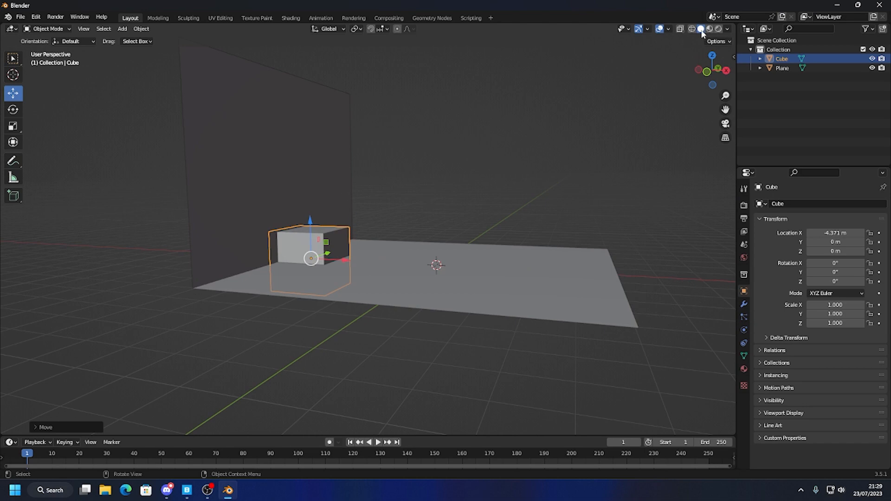
left_click(727, 29)
left_click(715, 74)
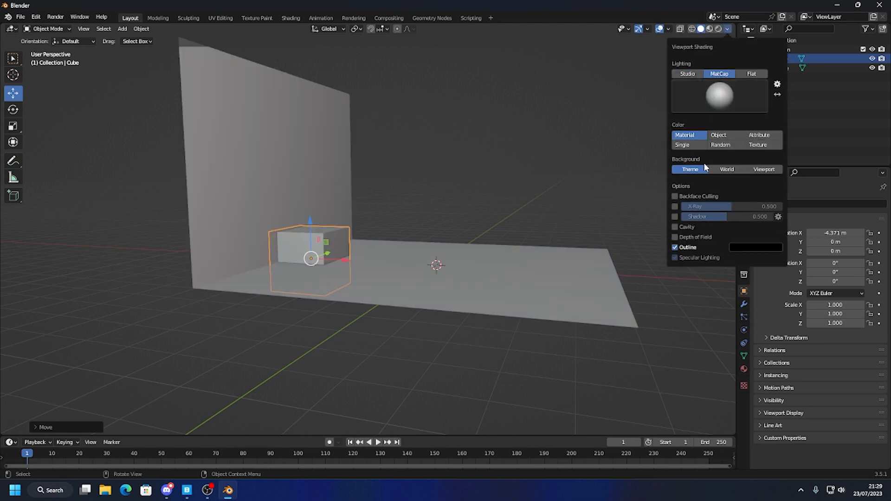
left_click(720, 144)
mouse_move(418, 216)
middle_mouse_down()
mouse_move(578, 213)
mouse_move(619, 194)
middle_mouse_up()
scroll(365, 247, "up", 5)
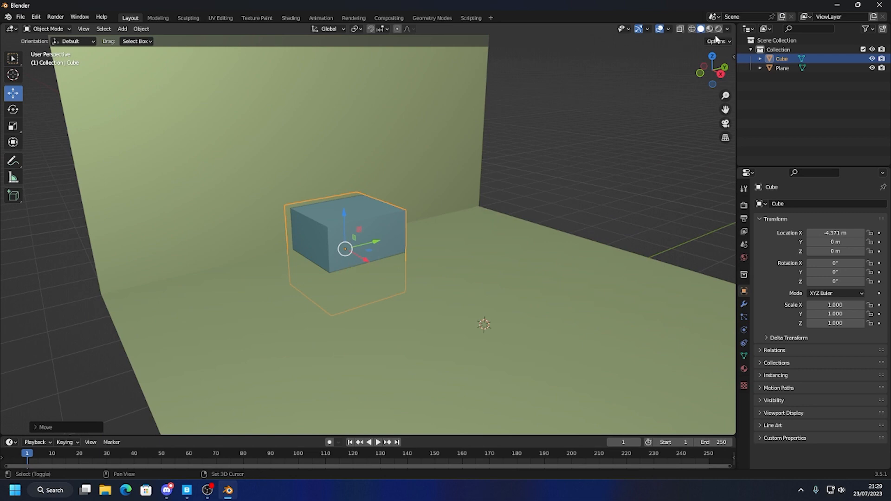
left_click(727, 30)
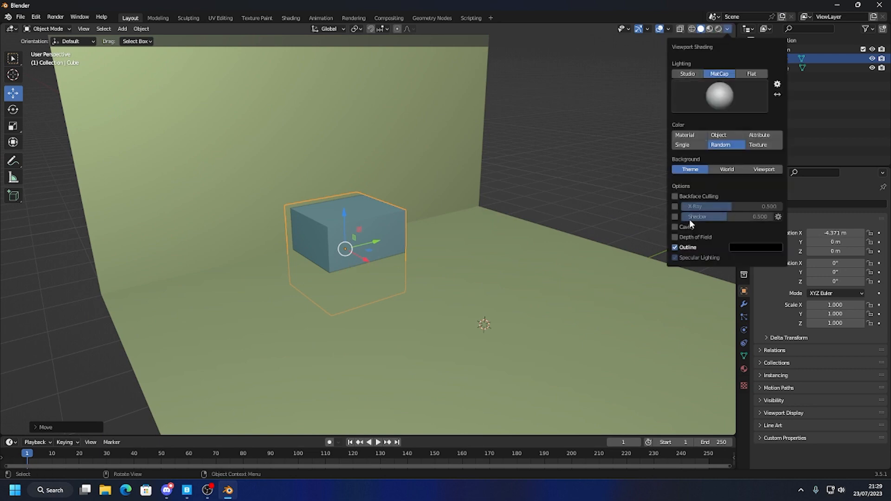
left_click(676, 226)
left_click(398, 262)
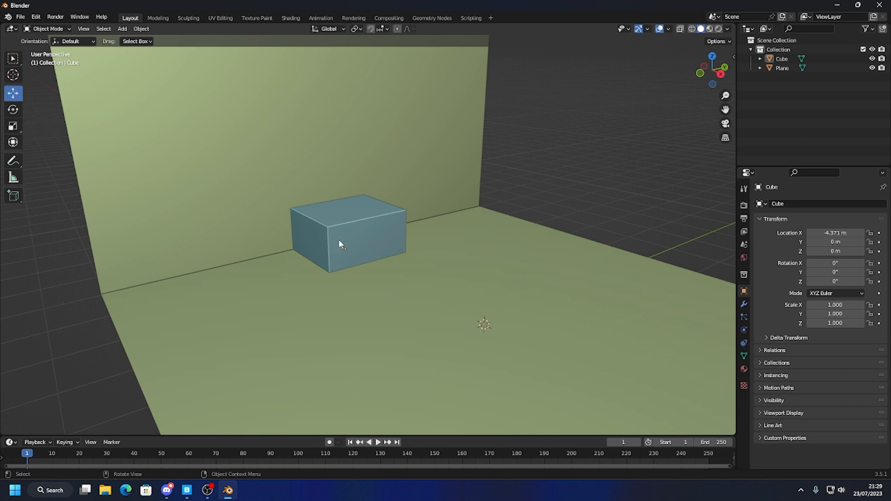
Raise the cube along Z to about 0.85 m.
left_click(338, 227)
left_click_drag(344, 223, 343, 192)
middle_click_drag(343, 192, 387, 223)
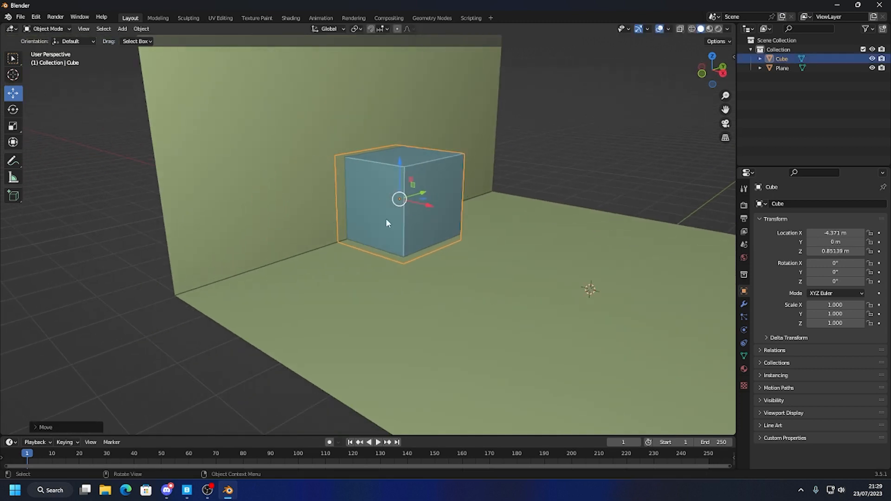
Scale the cube into a long bar spanning the wall's width, about 0.208 in X, 5.033 in Y and 0.179 in Z.
left_click(12, 126)
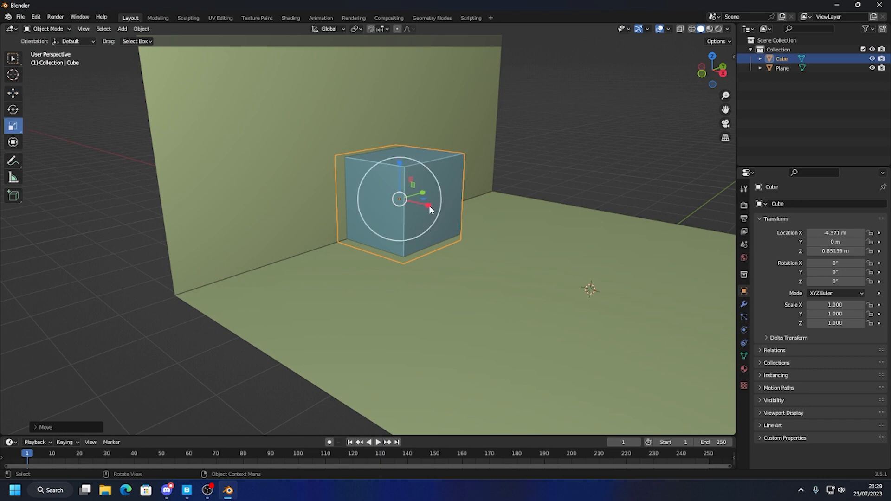
left_click_drag(428, 206, 401, 203)
left_click_drag(400, 164, 544, 178)
middle_click_drag(544, 178, 691, 85)
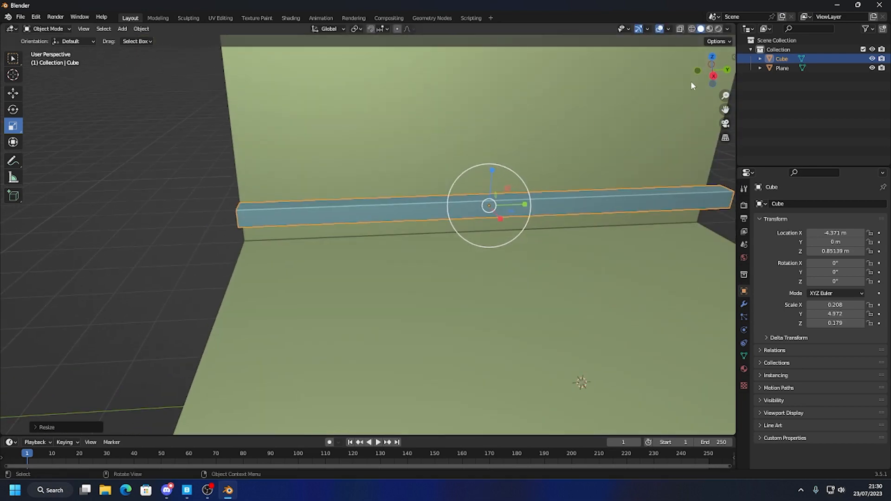
left_click(714, 76)
middle_click_drag(528, 226, 414, 247, "shift")
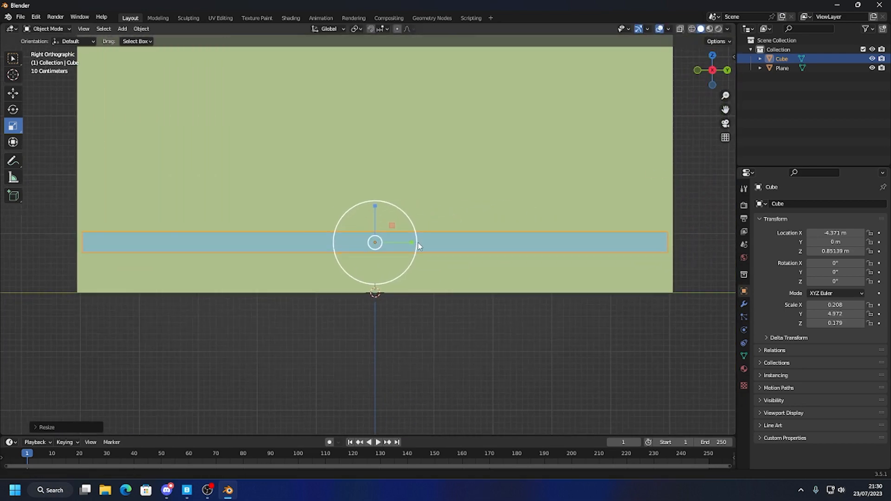
left_click_drag(414, 247, 415, 243)
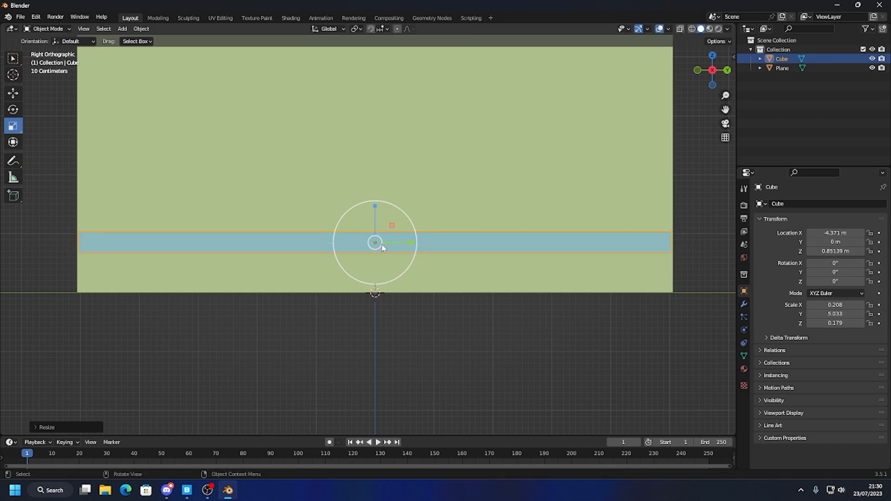
Thin the bar to about 0.045 in X and place it as a skirting board against the wall, at about X -5.02 m and Z 0.179 m.
middle_click_drag(337, 244, 466, 218)
left_click_drag(475, 213, 441, 209)
left_click(13, 93)
left_click_drag(477, 249, 436, 240)
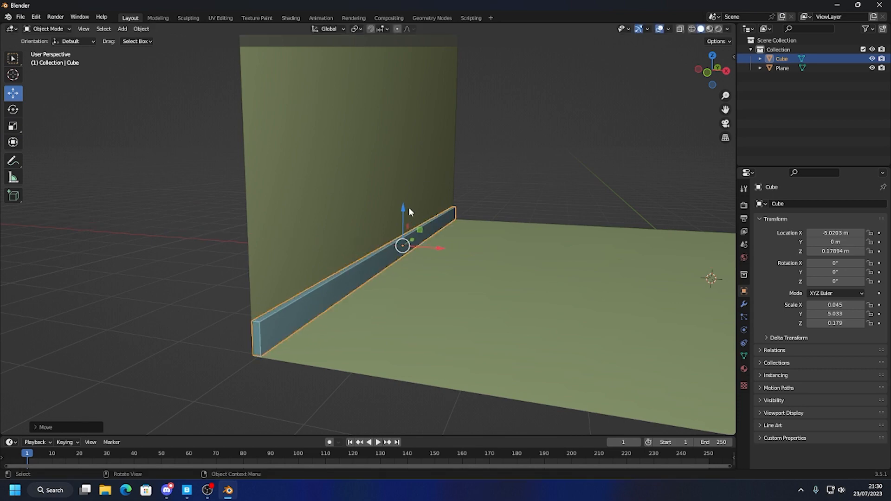
Enter Edit Mode on the skirting board and lower its upper front edge slightly along Z to slope the top face.
middle_click_drag(399, 251, 391, 276)
middle_click_drag(408, 241, 414, 249)
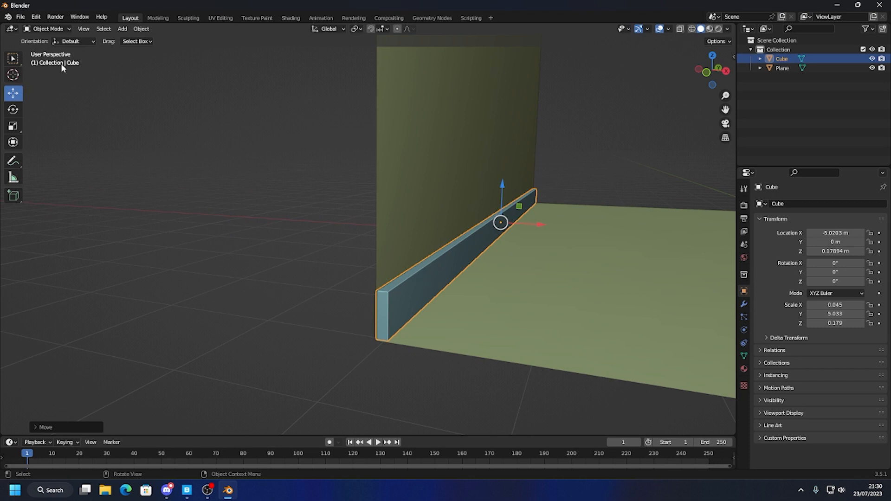
left_click(46, 29)
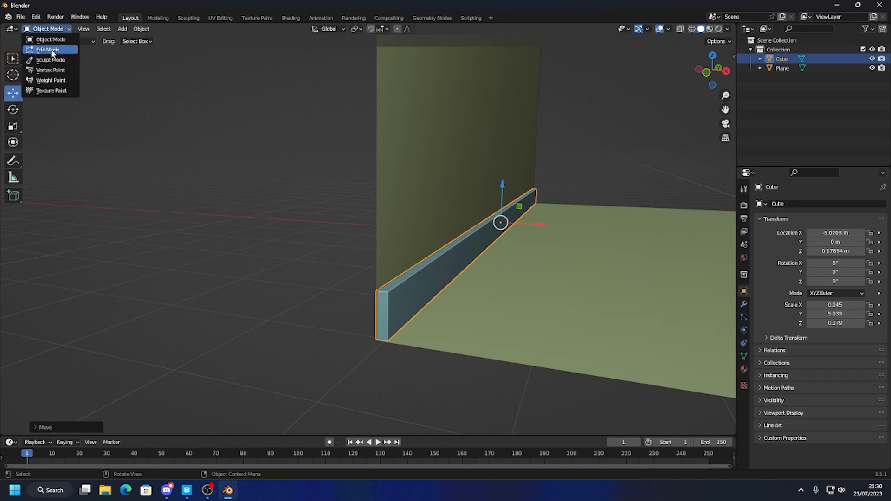
left_click(44, 48)
left_click(433, 278)
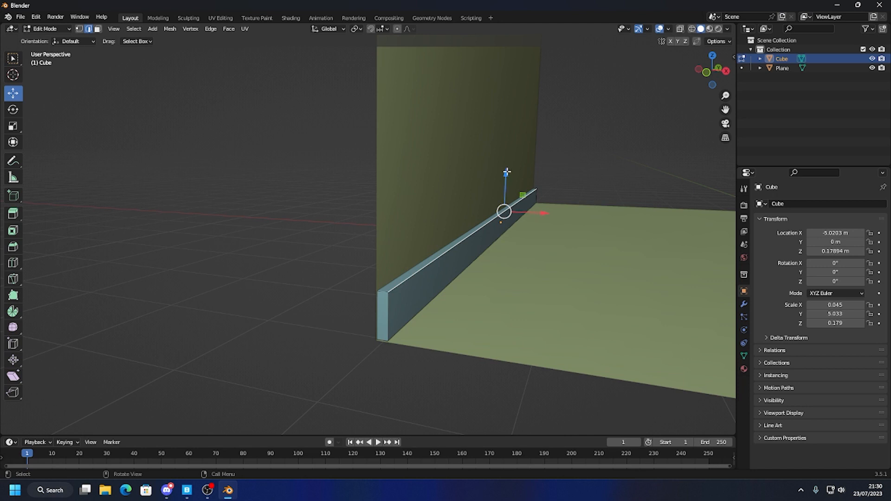
left_click_drag(506, 172, 505, 179)
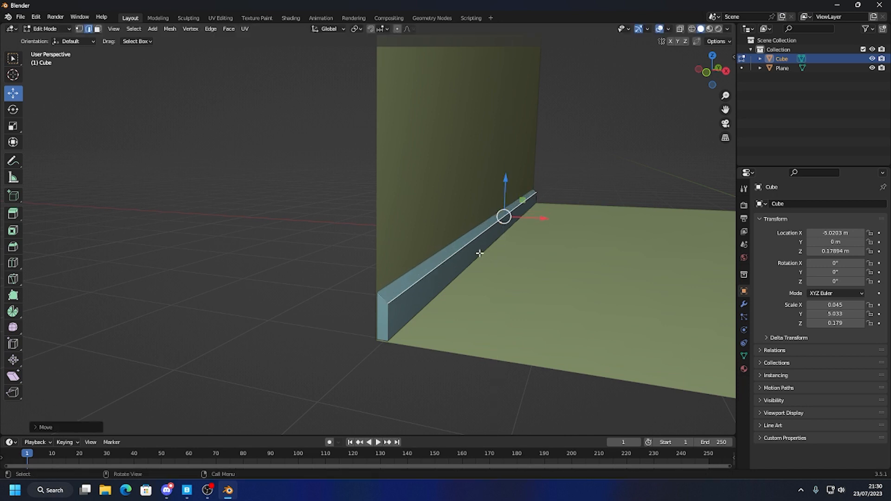
Bevel the skirting board's upper front edge with multiple segments, narrow the bevel width, and return to Object Mode.
middle_click_drag(479, 253, 550, 219)
right_click(461, 227)
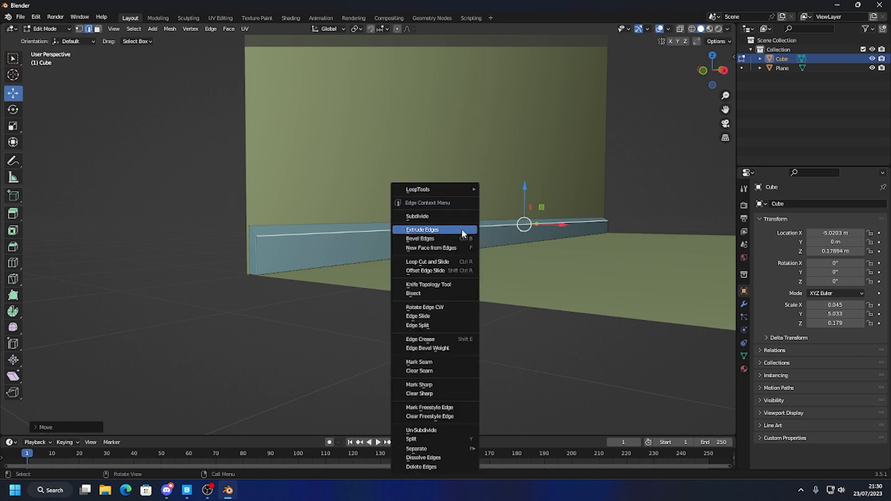
left_click(462, 240)
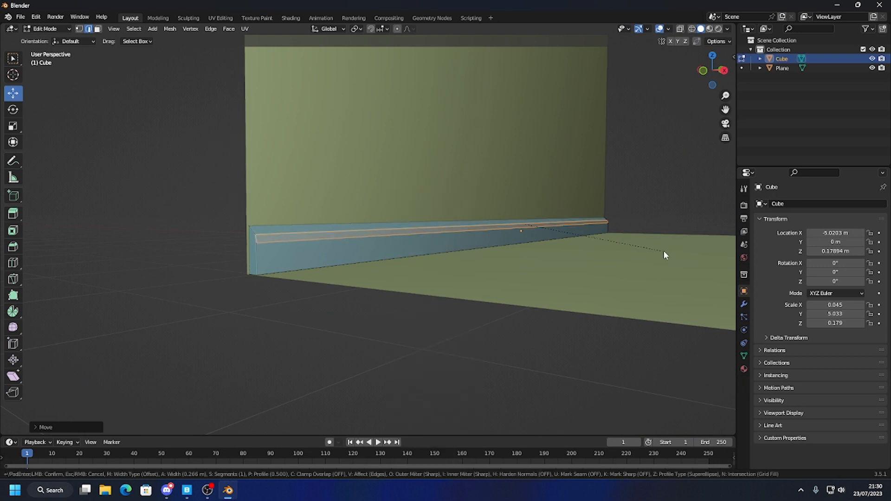
left_click(691, 258)
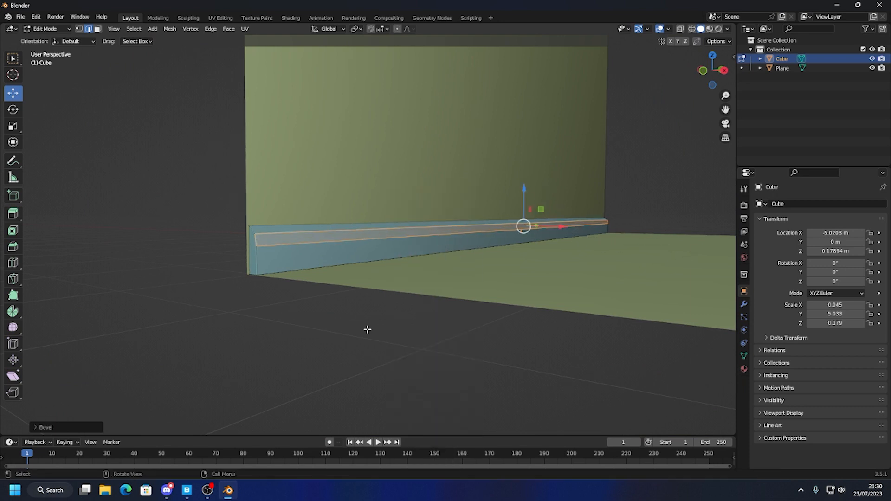
left_click(38, 426)
left_click(152, 294)
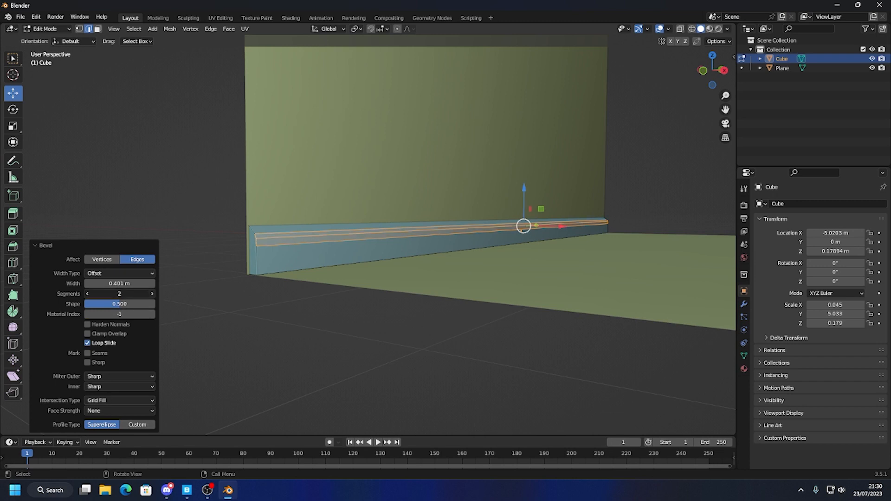
left_click(152, 294)
left_click_drag(121, 284, 103, 284)
key("Tab")
left_click(301, 311)
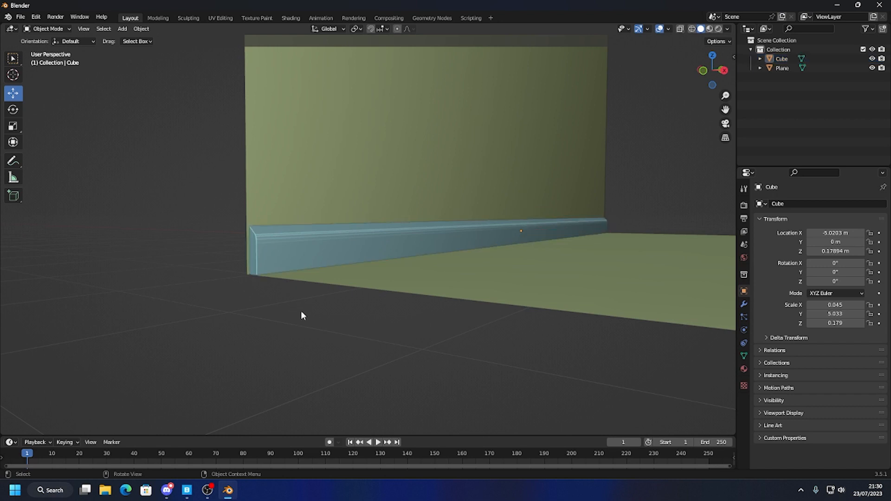
Set the Solid viewport shading colour to Material.
middle_click_drag(301, 312, 428, 275)
left_click(344, 245)
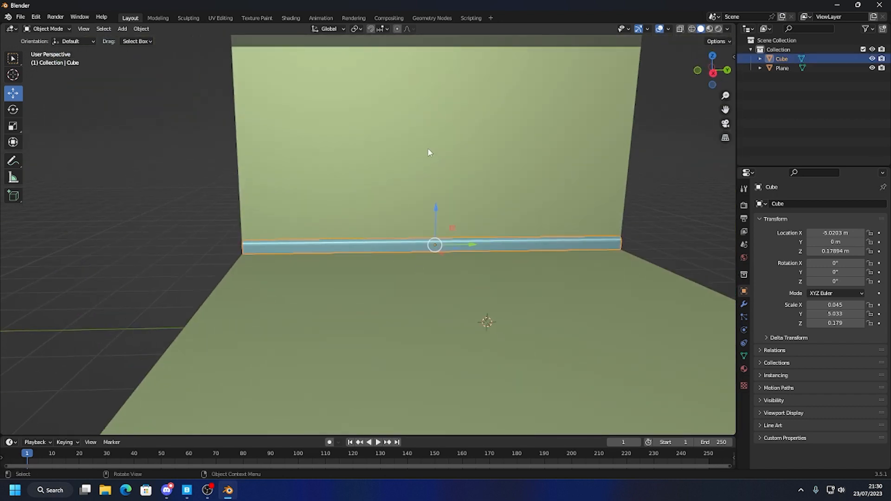
left_click(136, 274)
middle_click_drag(263, 292, 350, 267)
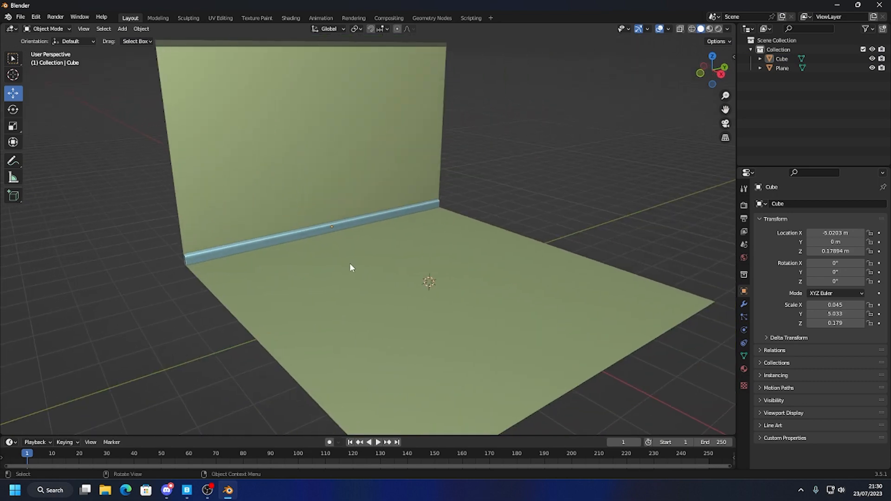
left_click(720, 29)
left_click(700, 29)
left_click(727, 29)
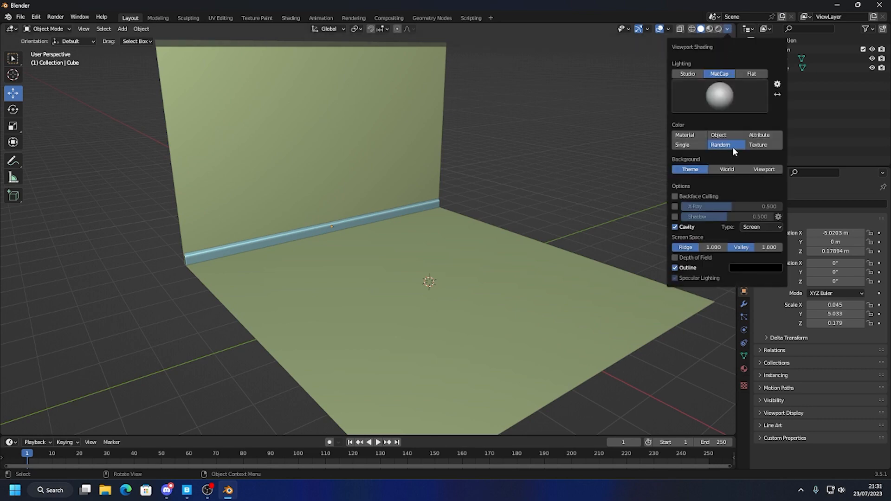
left_click(704, 135)
middle_click_drag(375, 213, 333, 222)
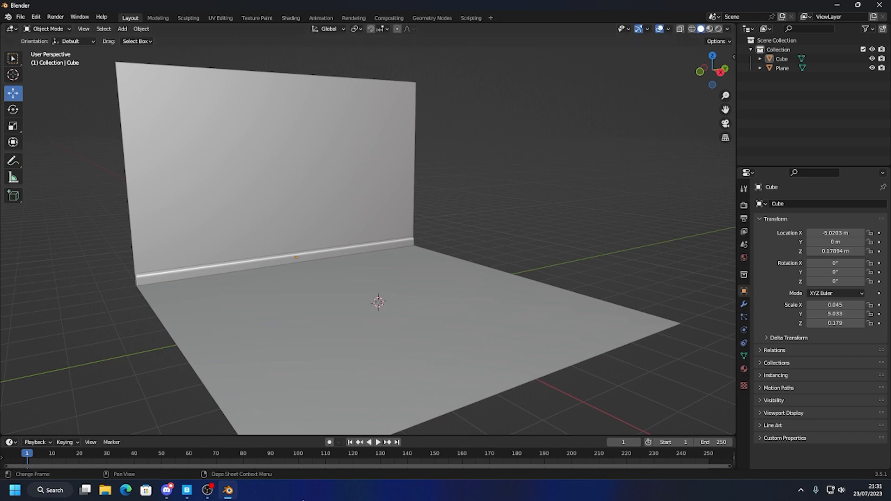
Switch to Quixel Bridge and export the Wooden Floor, Decorative Picture Frame and Areca Palm assets to Blender.
left_click(187, 490)
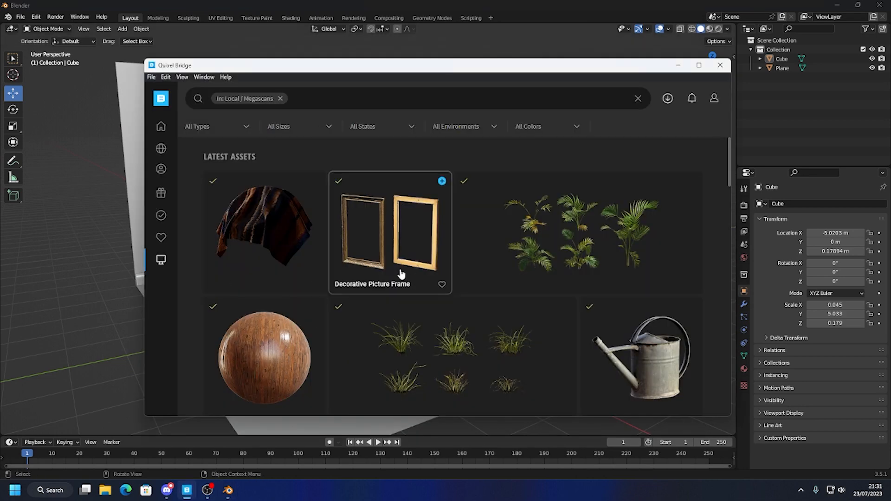
left_click(283, 345)
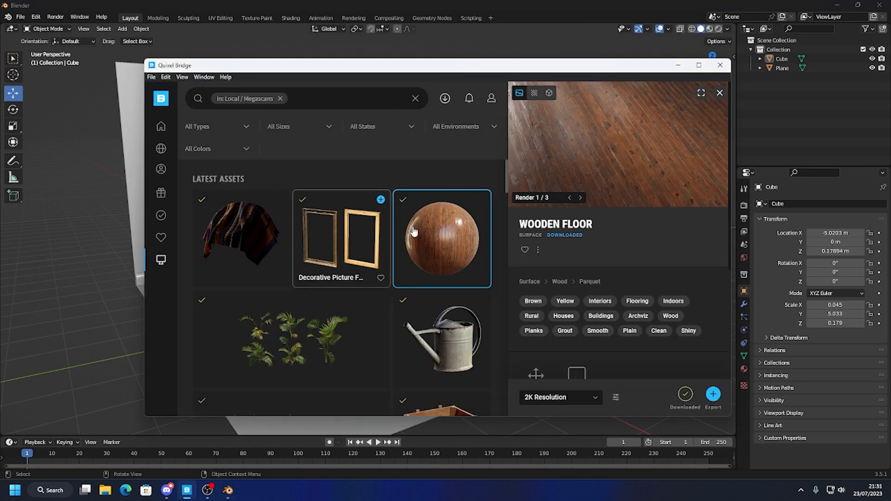
left_click(482, 200)
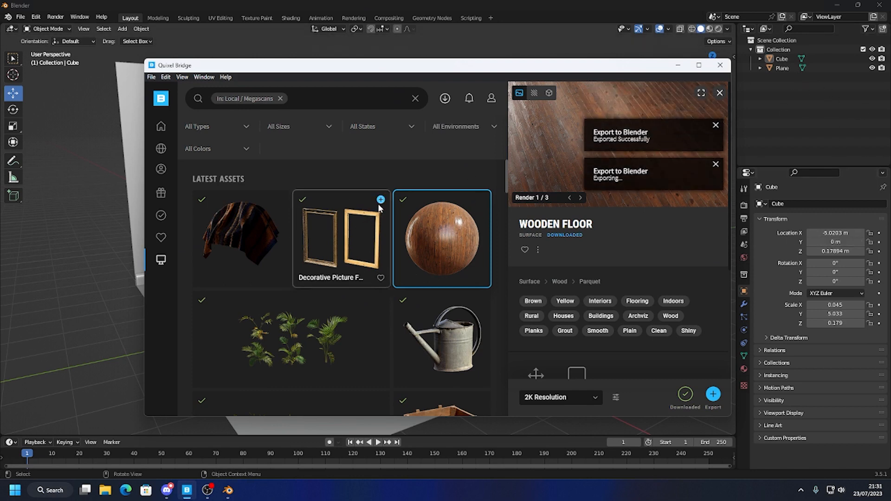
left_click(380, 199)
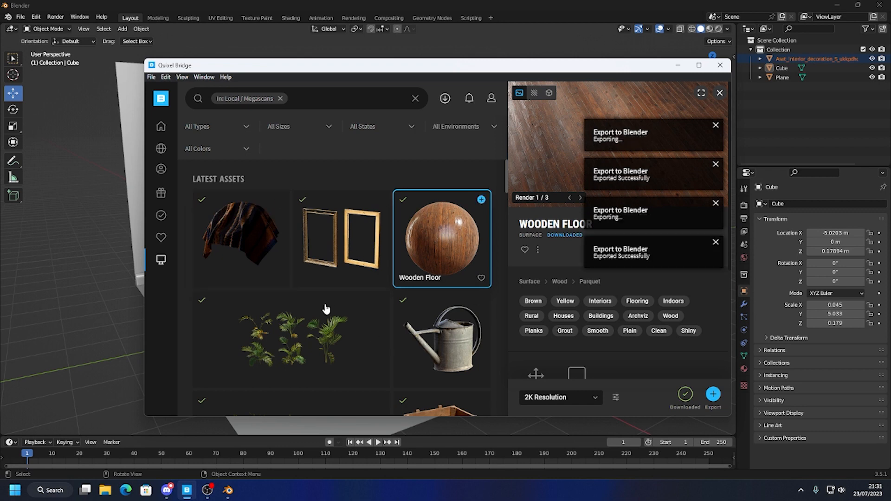
left_click(380, 301)
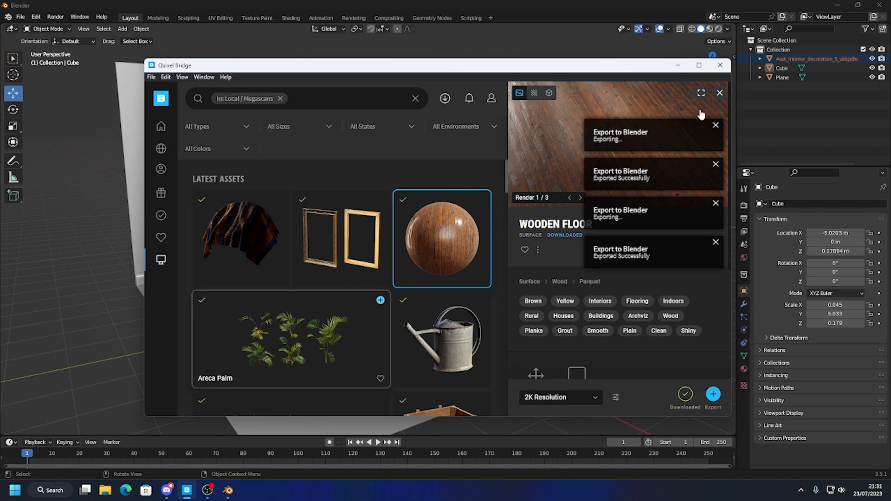
left_click(678, 65)
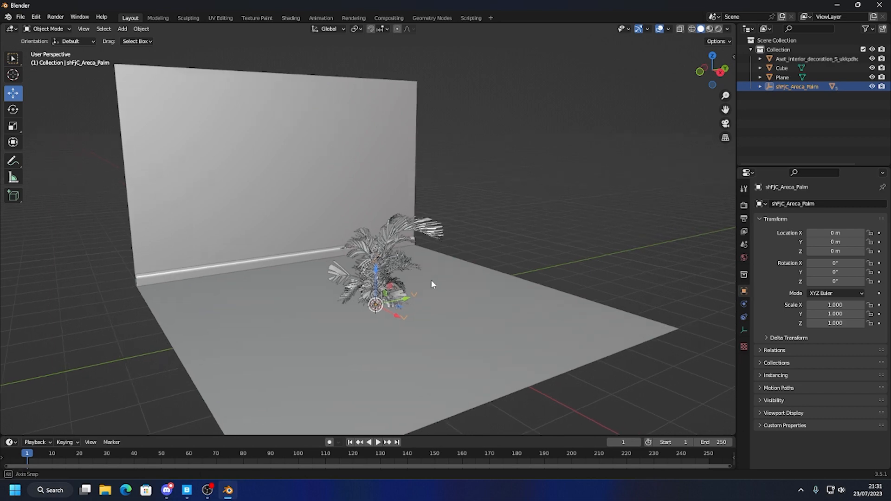
Select the room plane and examine the materials available for it.
middle_click_drag(431, 285, 441, 278)
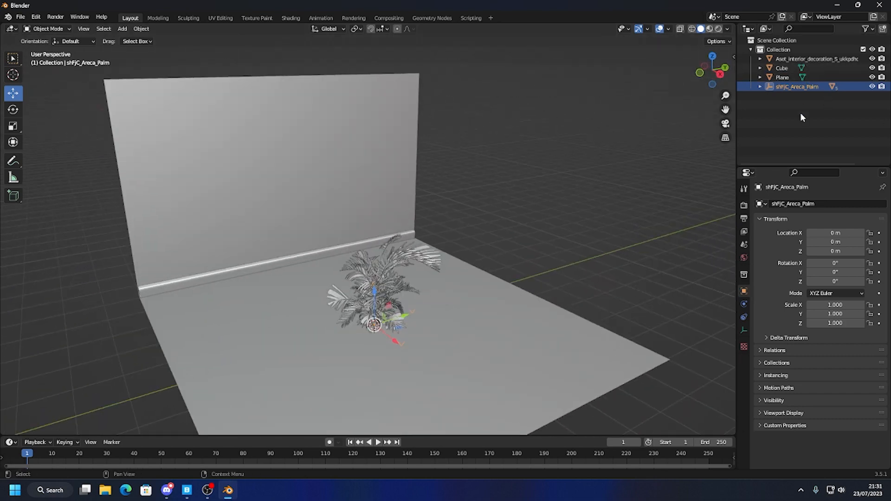
left_click(503, 297)
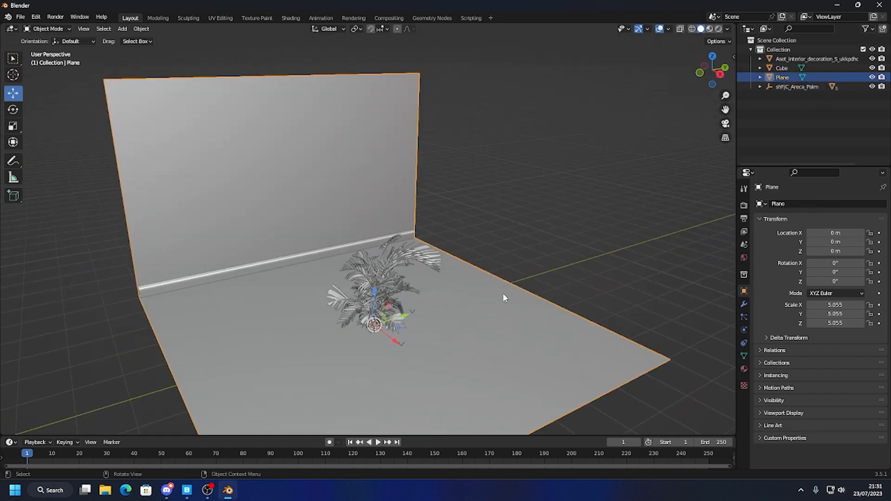
left_click(744, 369)
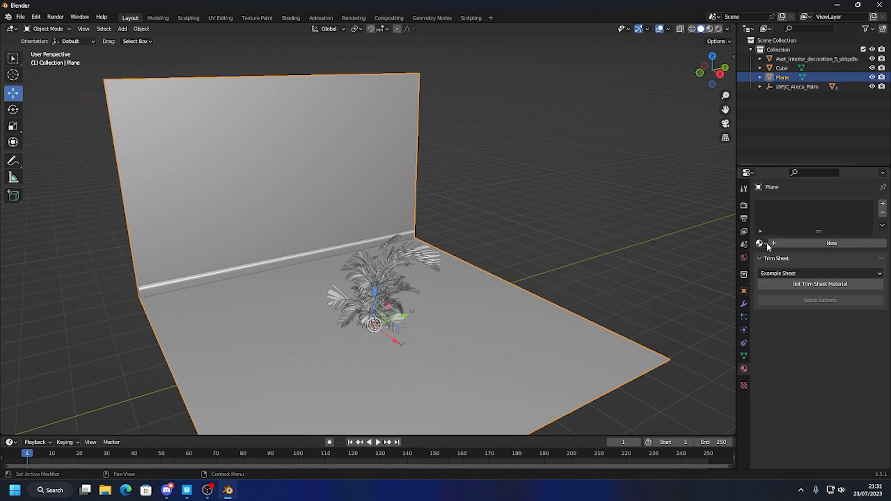
left_click(763, 244)
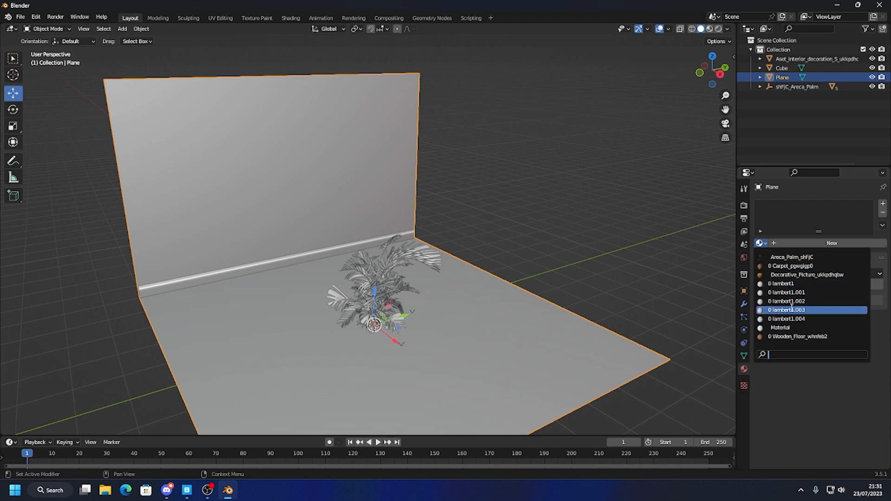
Delete two of the overlapping Areca Palm variants at the room's centre.
middle_click_drag(435, 278, 382, 227)
left_click(411, 235)
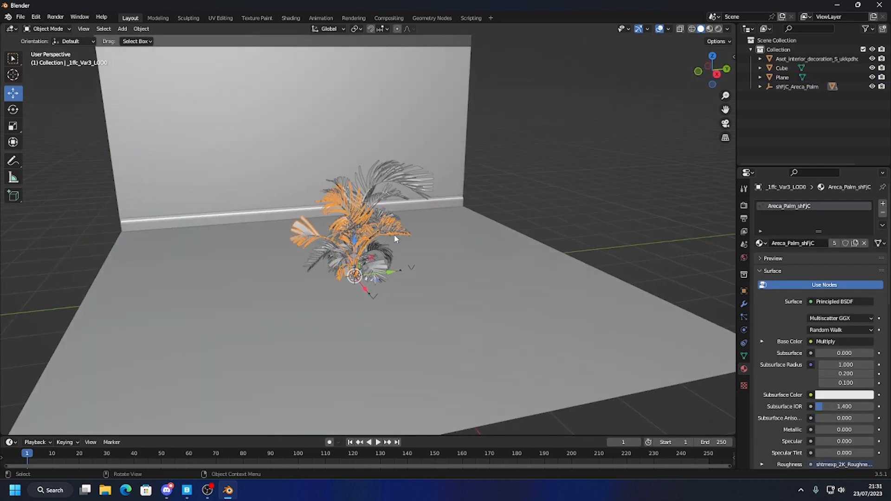
key("Delete")
left_click(374, 253)
key("Delete")
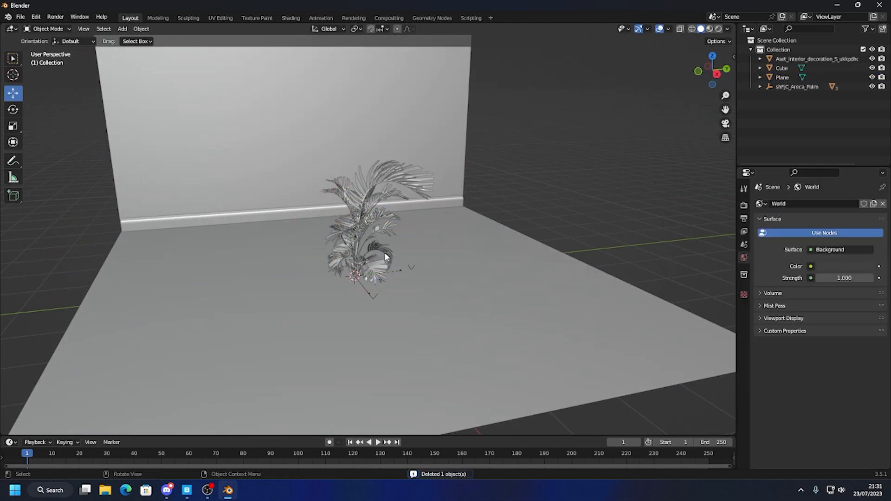
left_click_drag(384, 252, 371, 263)
key("Delete")
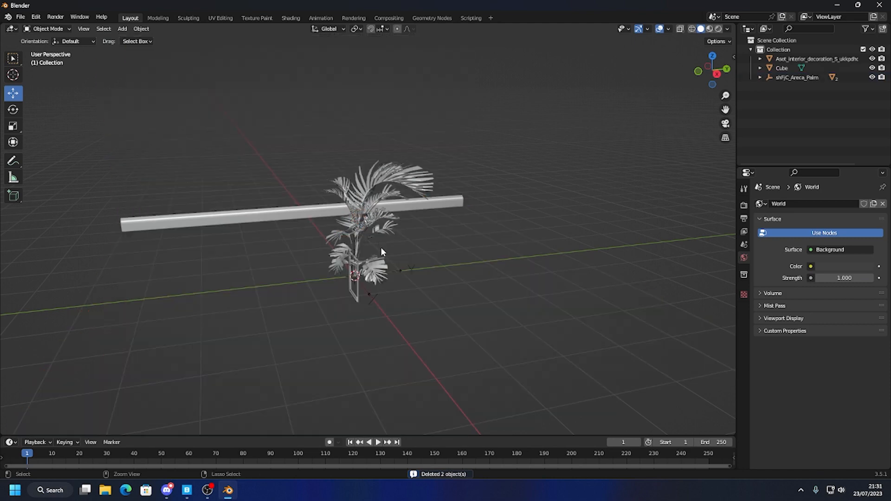
key("ctrl+z")
Delete the other extra Areca Palm variants, keeping only Var5, and move that palm about -3.6 m along X towards the wall.
left_click(376, 248)
key("Delete")
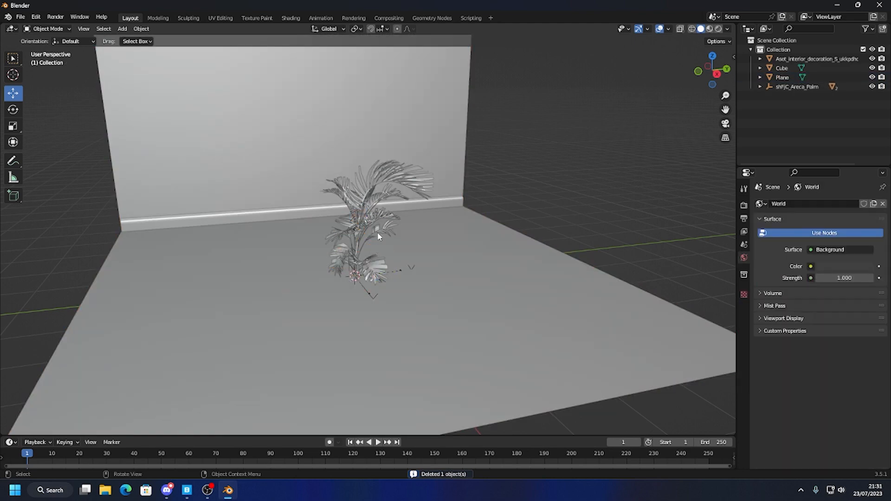
key("ctrl+z")
key("Delete")
left_click(364, 250)
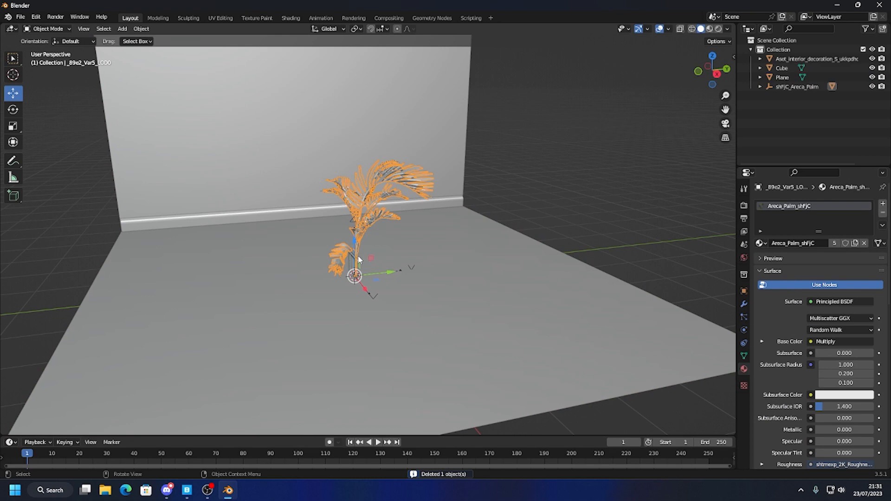
left_click_drag(385, 272, 272, 244)
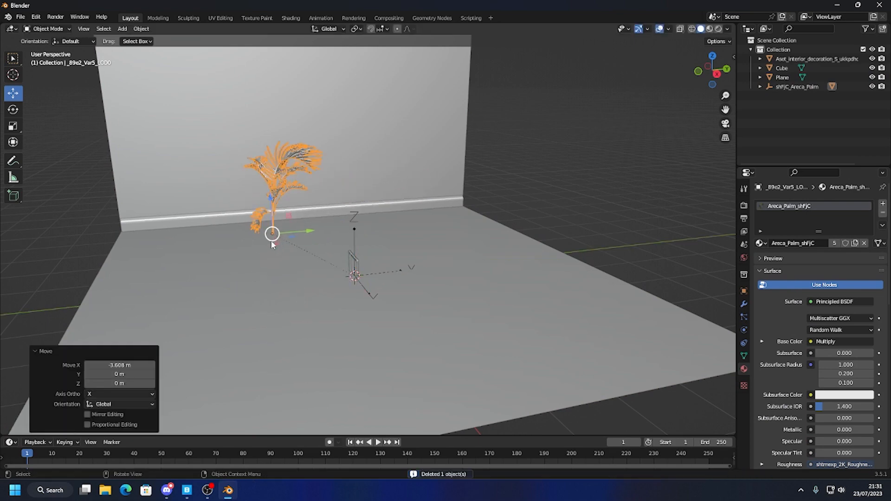
Raise the picture frame about 1.14 m along Z and scale it up uniformly by about 1.75.
left_click(353, 258)
left_click_drag(355, 246, 355, 218)
key("s")
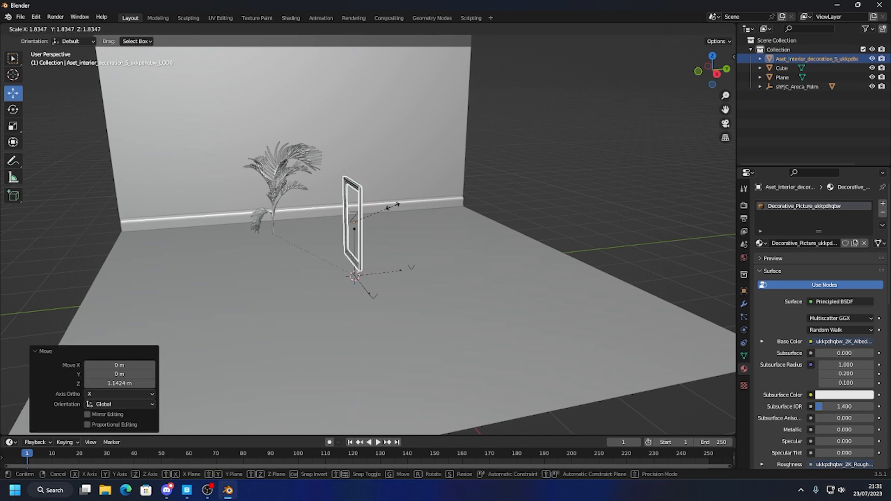
left_click(387, 207)
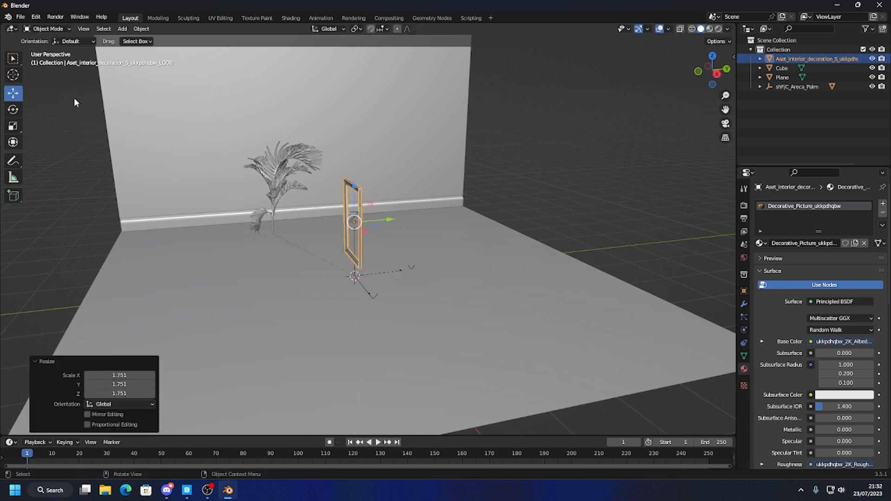
Rotate the picture frame about its vertical axis until it is roughly parallel to the back wall, and deselect it.
left_click(13, 112)
left_click_drag(355, 231, 488, 186)
left_click(488, 186)
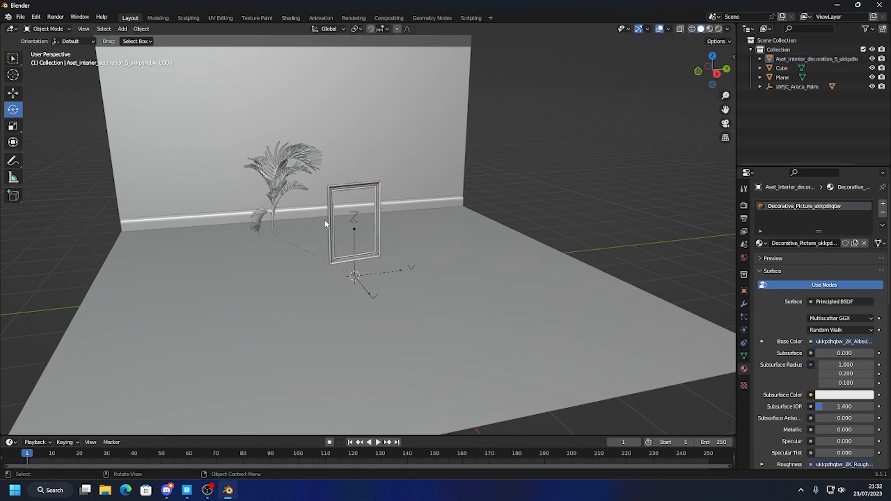
Set the picture frame's Z rotation to exactly 90° in its transform properties.
scroll(326, 227, "up", 3)
middle_click_drag(320, 222, 366, 216, "shift")
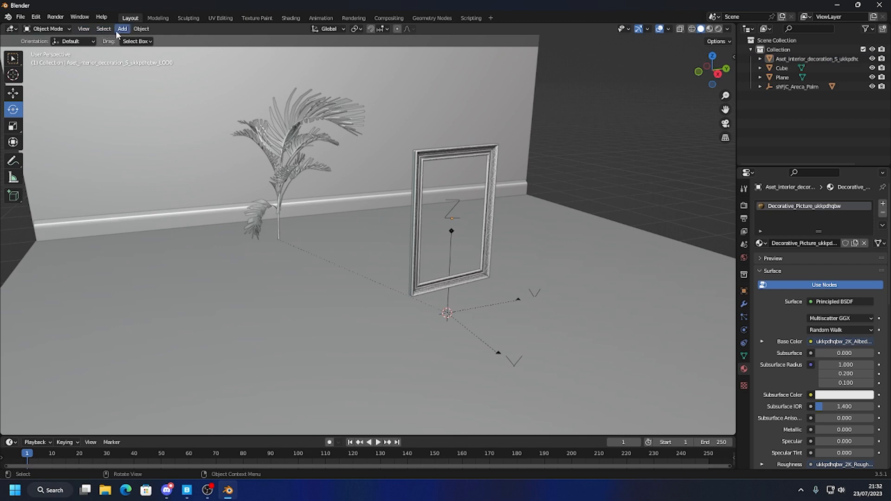
left_click(421, 239)
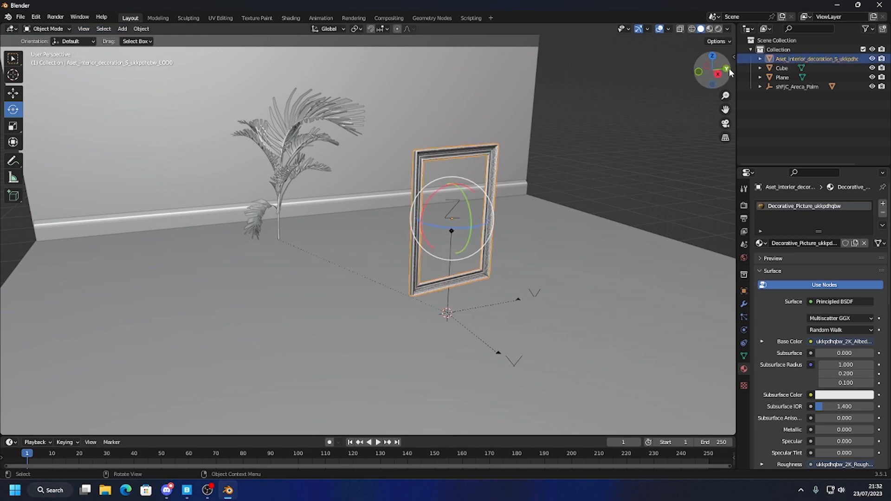
left_click(733, 57)
left_click(731, 98)
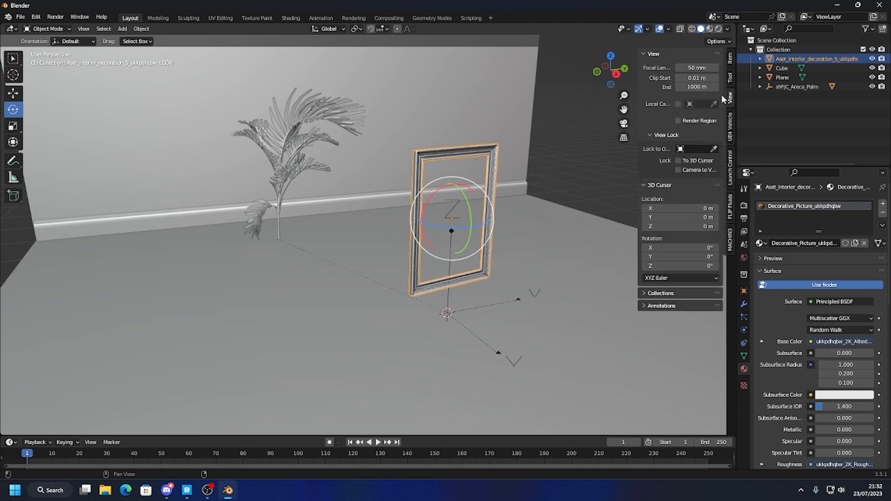
left_click(730, 59)
left_click(688, 132)
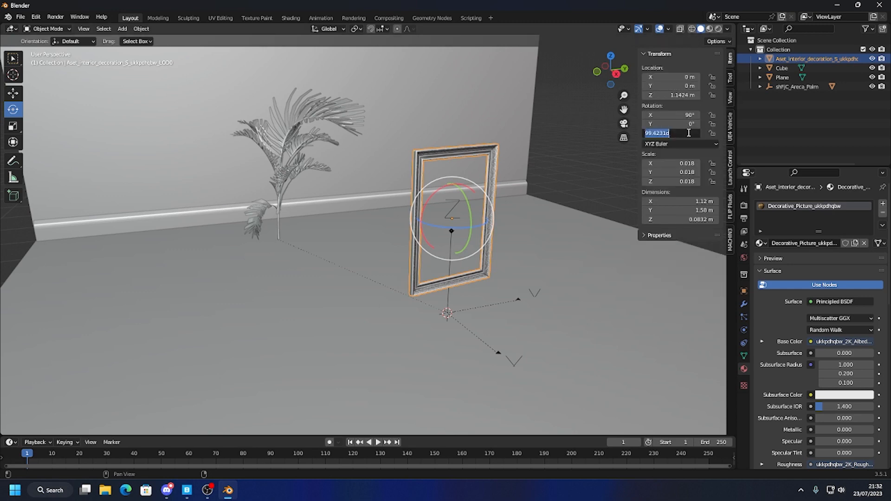
type("90")
key("Return")
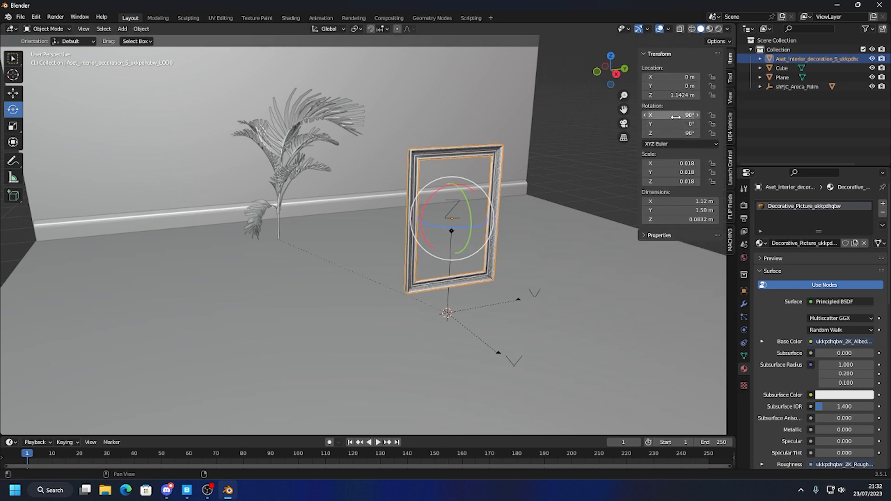
Add a plane within the picture frame's mesh and raise it about 1.11 m along Z to the frame's centre.
middle_click_drag(381, 204, 353, 203)
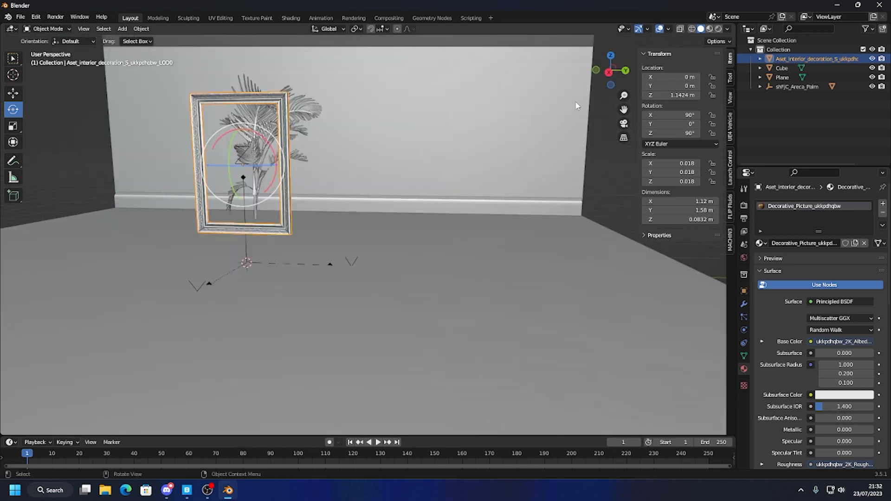
left_click(609, 74)
middle_click_drag(407, 186, 342, 222)
middle_click_drag(449, 274, 369, 190, "shift")
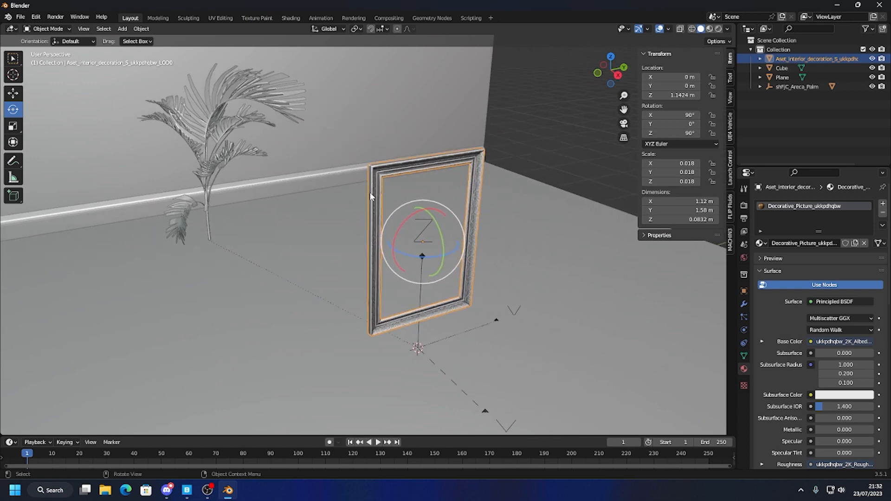
scroll(411, 222, "down", 4)
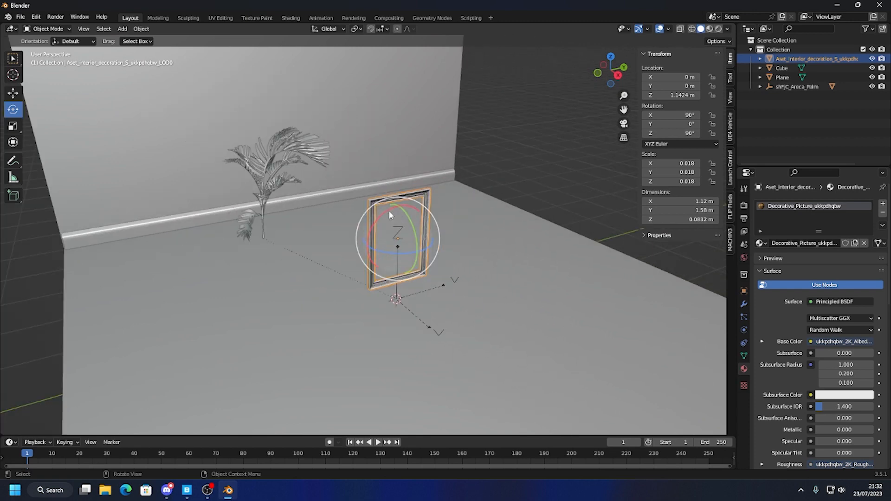
key("Tab")
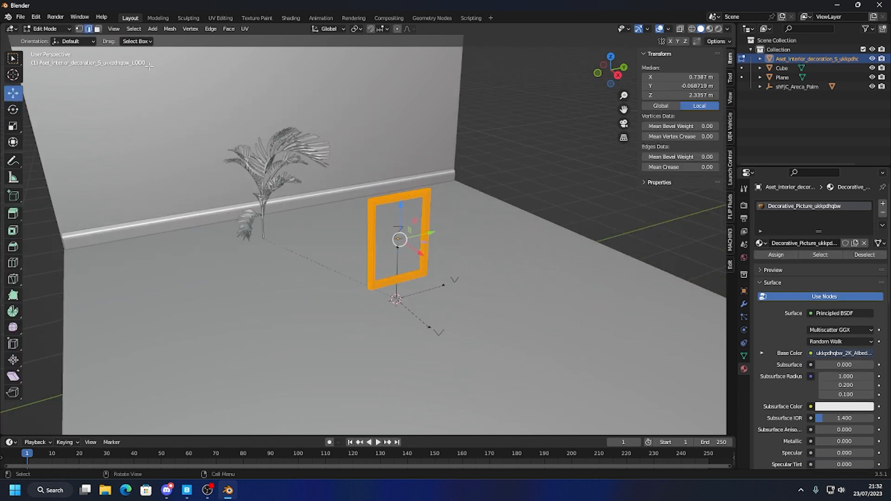
key("alt+a")
left_click(152, 28)
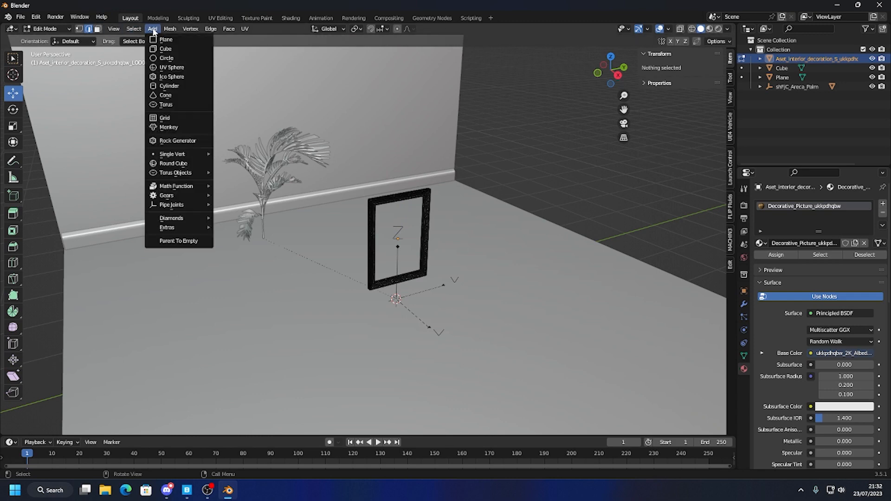
left_click(165, 41)
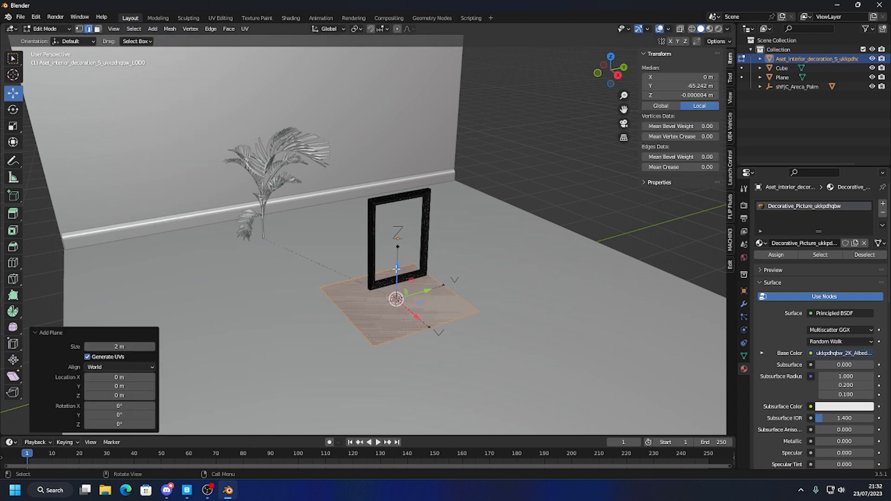
left_click_drag(397, 268, 398, 210)
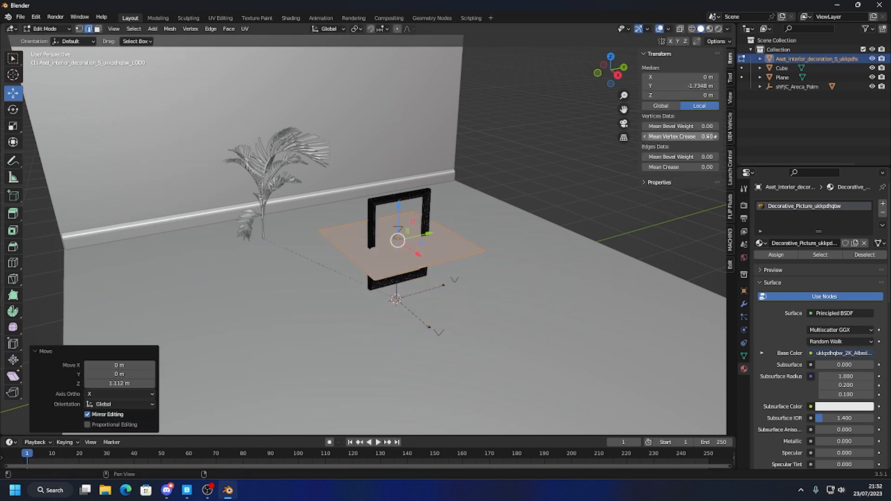
Rotate the new plane 90° about the Y axis so it stands upright inside the frame.
middle_click_drag(299, 266, 408, 199)
left_click(602, 74)
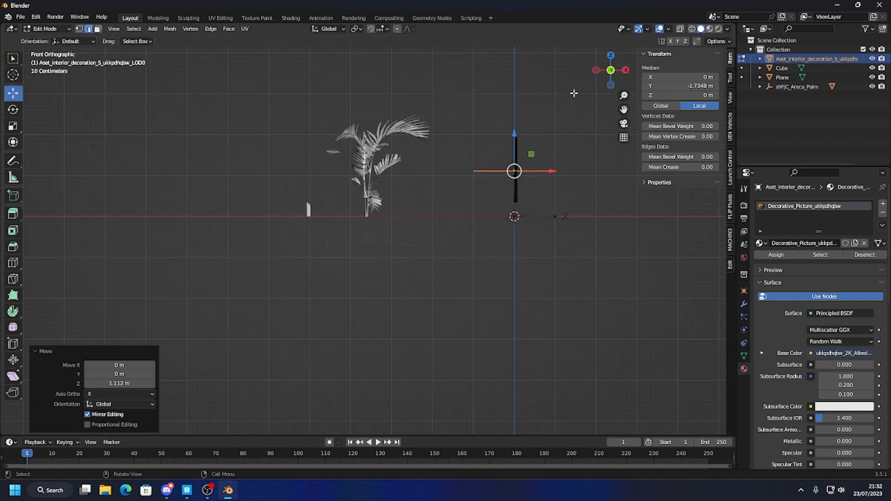
left_click(13, 109)
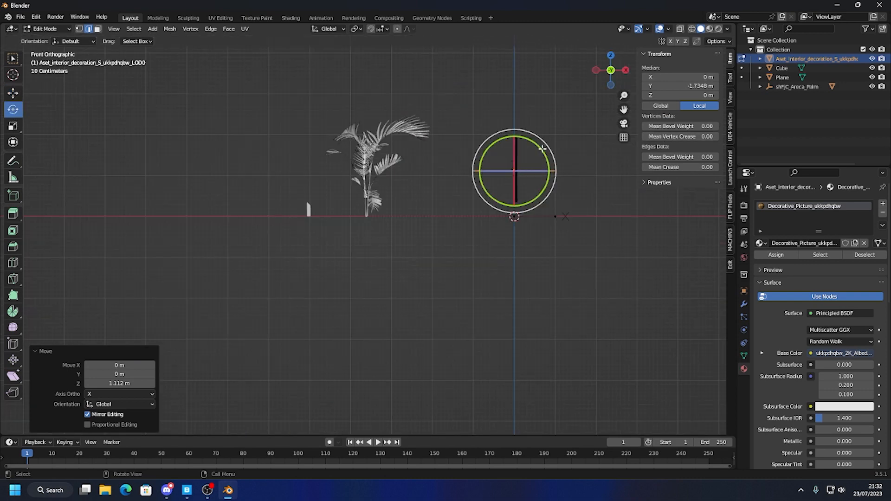
left_click_drag(539, 147, 535, 200)
Scale the plane down along Y and Z until its edges fit within the picture frame's border.
middle_click_drag(555, 195, 437, 197)
scroll(413, 222, "up", 3)
scroll(412, 219, "up", 1)
scroll(376, 196, "down", 1)
left_click(13, 126)
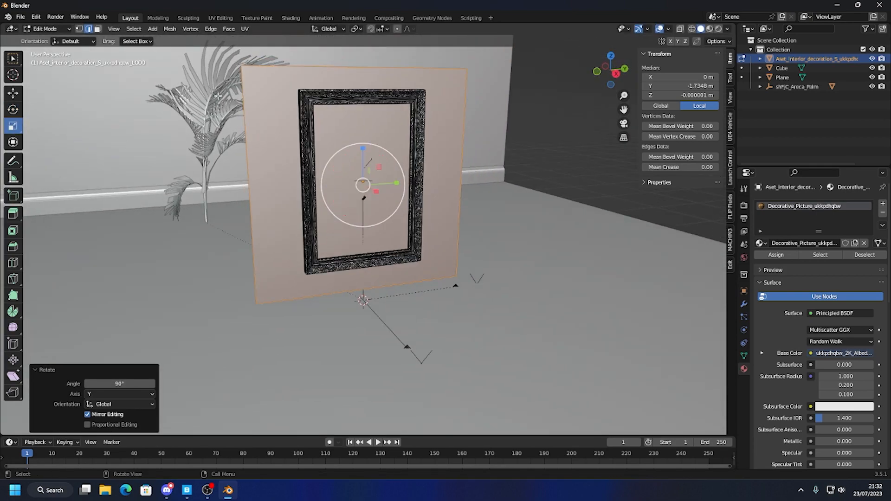
left_click_drag(400, 183, 382, 183)
left_click_drag(363, 150, 365, 158)
left_click_drag(397, 183, 391, 181)
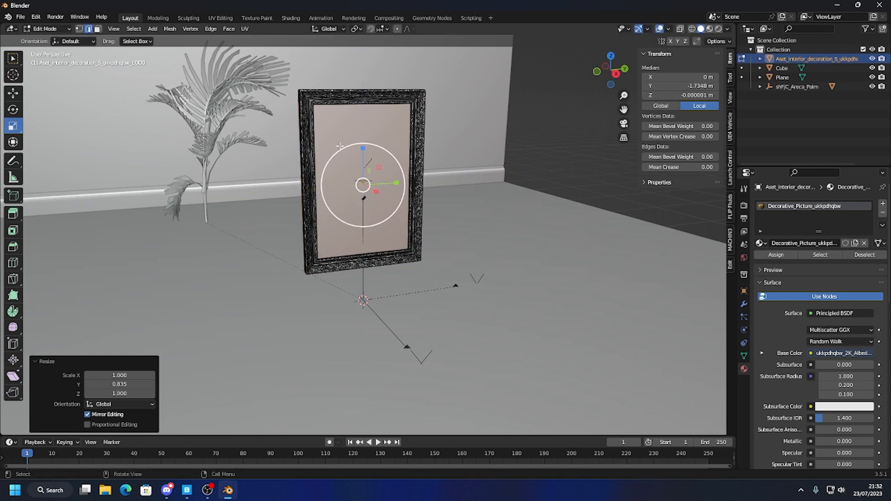
Try moving the whole picture about -0.074 m along Y in Object Mode, and return to editing its mesh.
key("Tab")
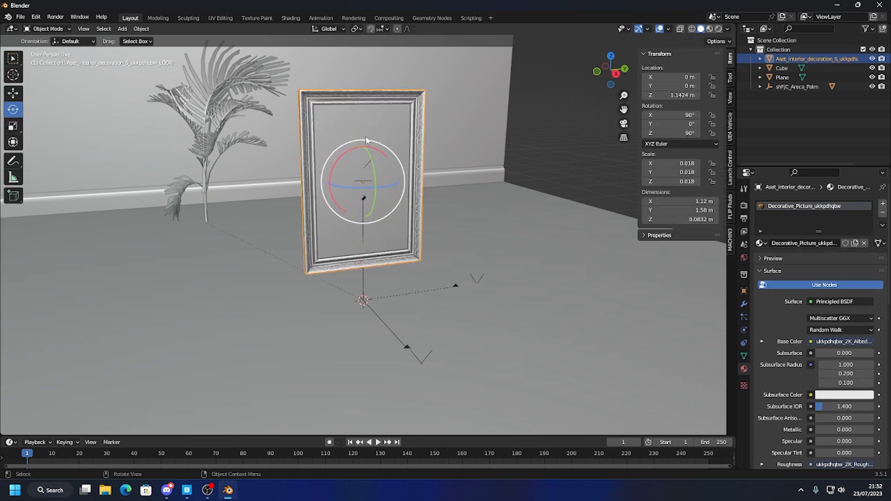
left_click(562, 108)
left_click(418, 143)
left_click(13, 93)
mouse_move(402, 181)
left_mouse_down()
mouse_move(371, 182)
mouse_move(394, 181)
left_mouse_up()
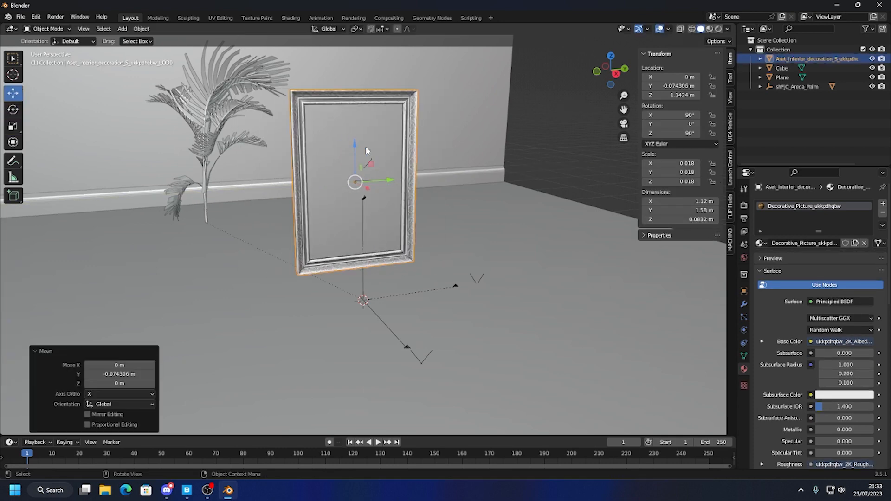
key("Tab")
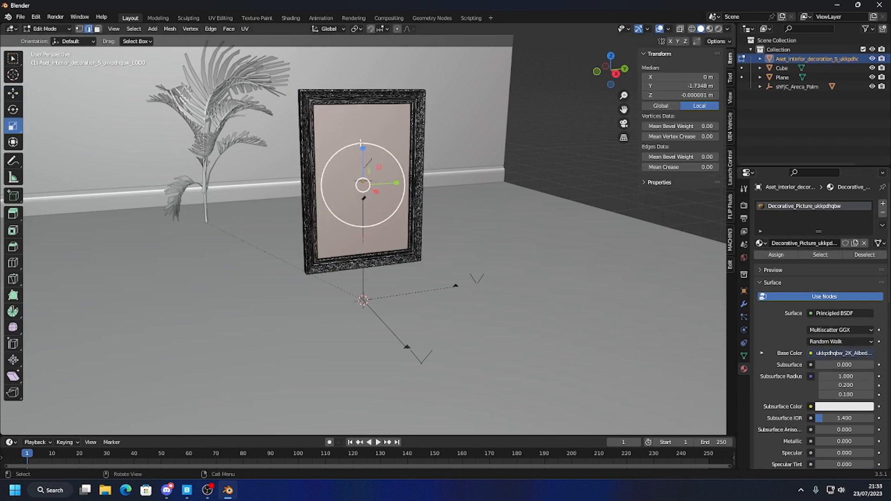
Add a second material slot with a new material to the picture frame and set its base colour to an Image Texture.
left_click(883, 203)
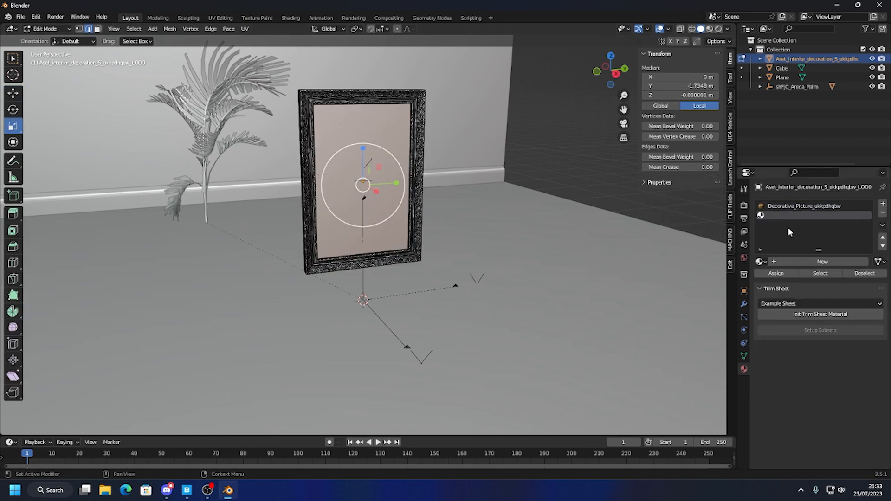
left_click(790, 262)
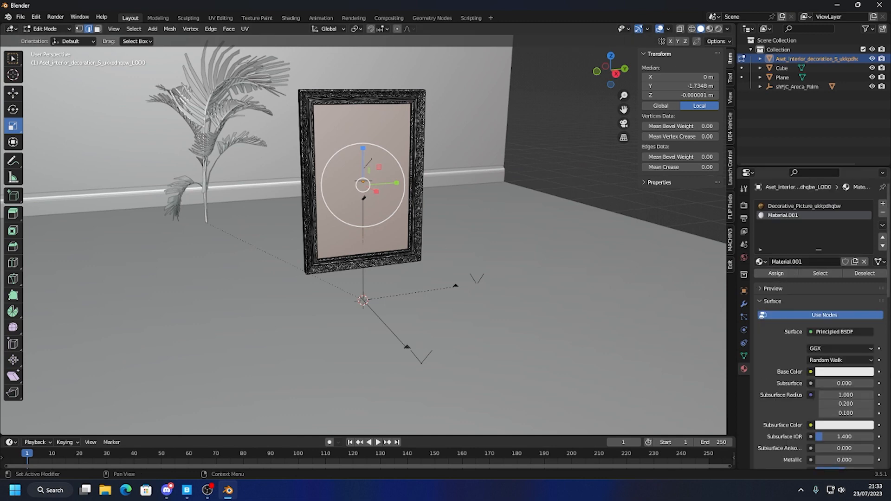
left_click(811, 372)
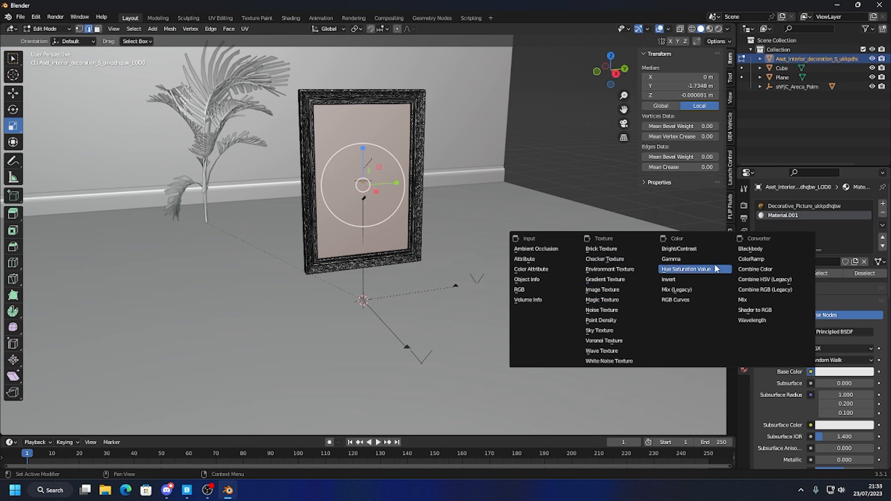
left_click(603, 290)
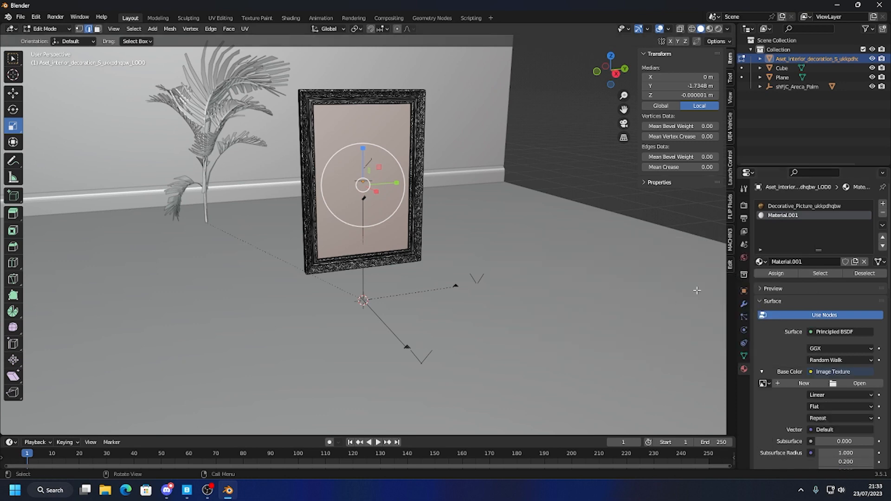
Load channels4_profile.jpg from the Desktop as the texture, with the material assigned to the plane and shown in Material Preview.
left_click(852, 384)
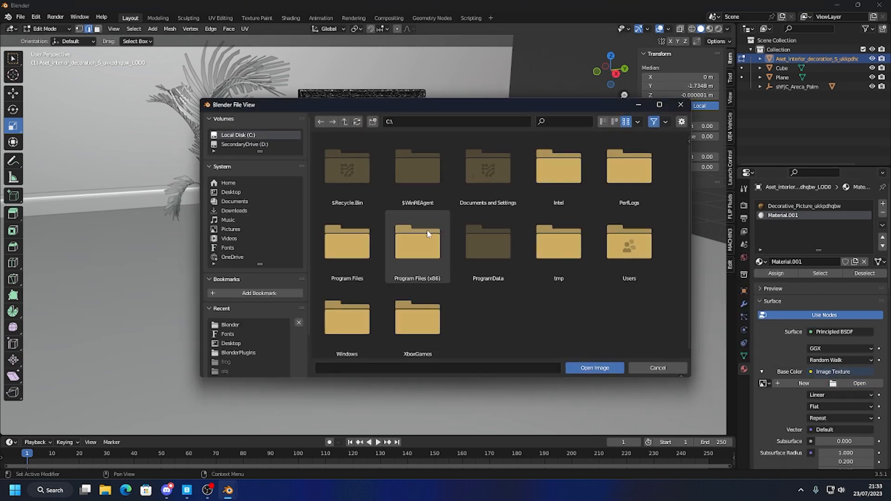
left_click(231, 192)
left_click(347, 168)
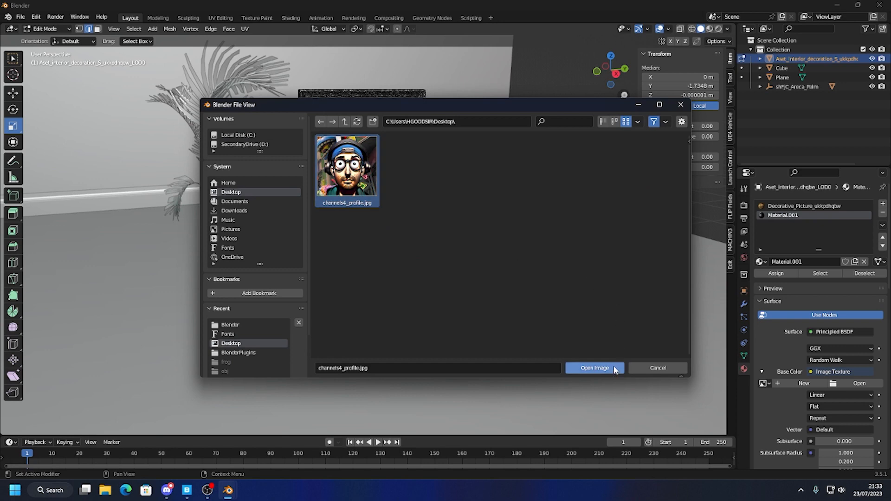
left_click(595, 368)
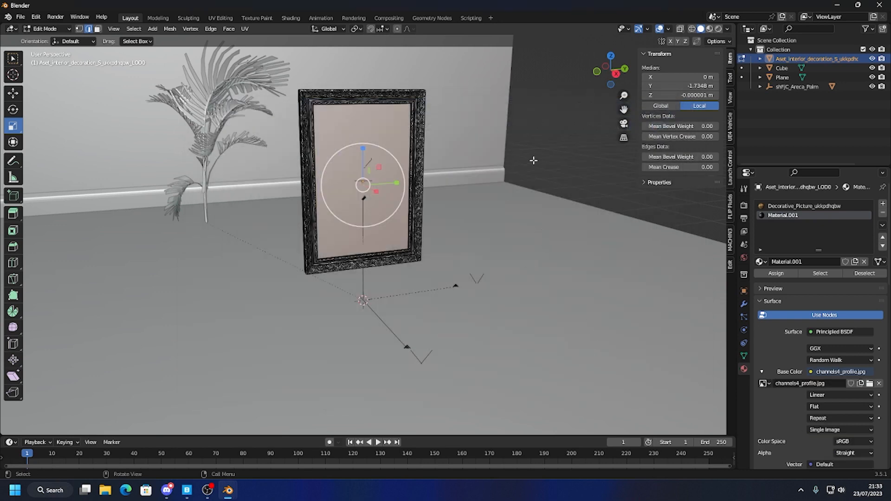
left_click(710, 29)
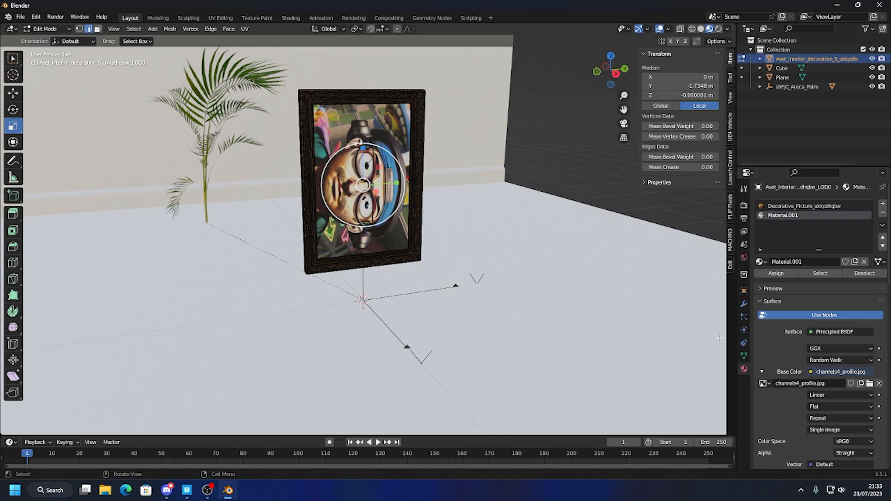
Open the UV Editing workspace and select the picture plane's face using face selection mode.
left_click(219, 18)
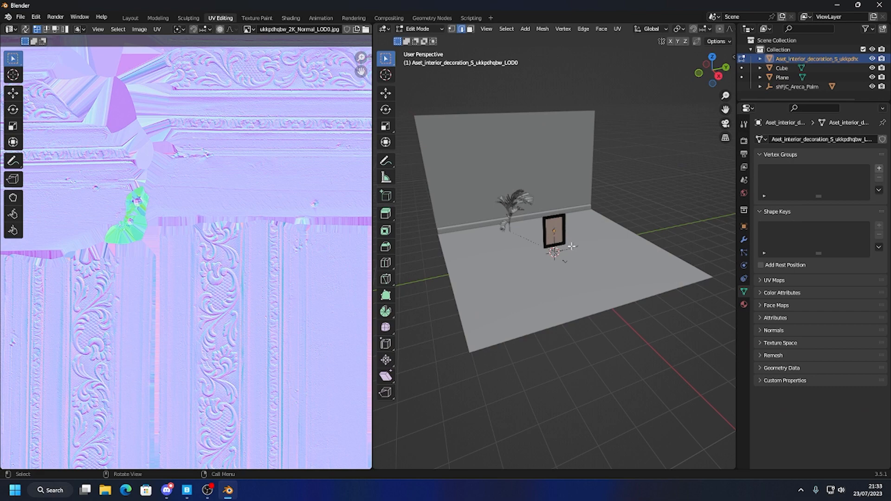
scroll(541, 257, "down", 1)
scroll(304, 279, "down", 3)
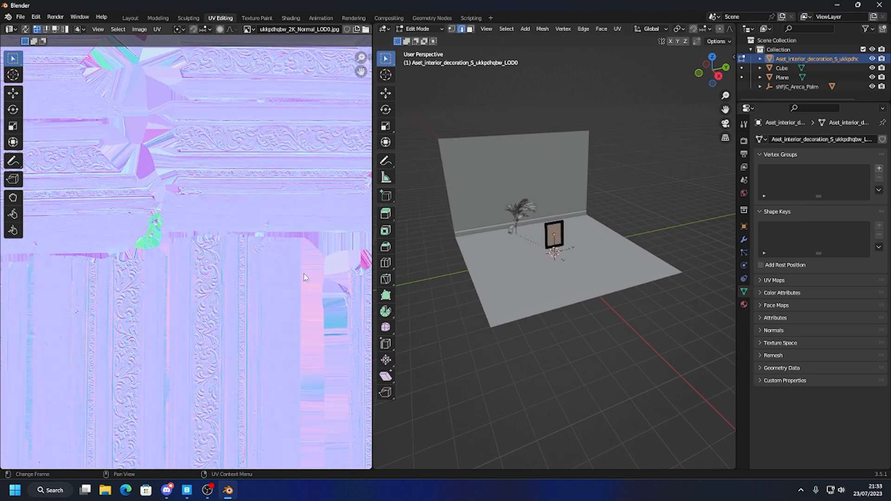
scroll(300, 288, "down", 1)
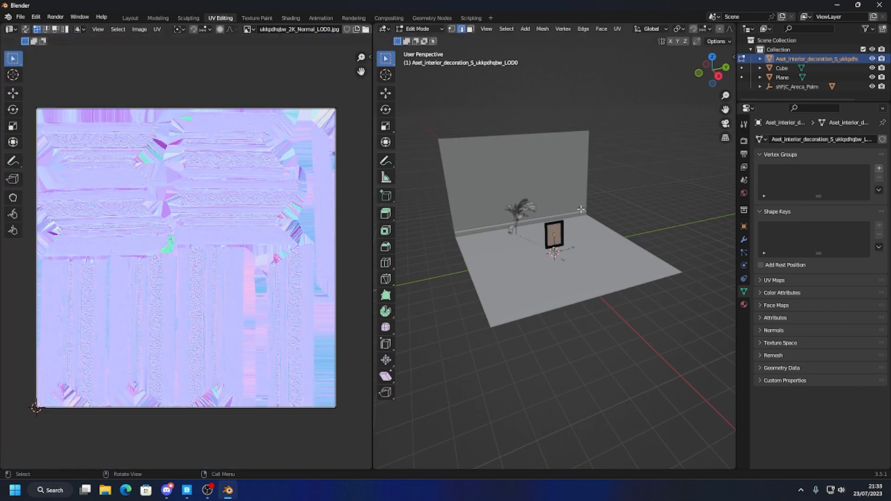
left_click(385, 93)
left_click(559, 241)
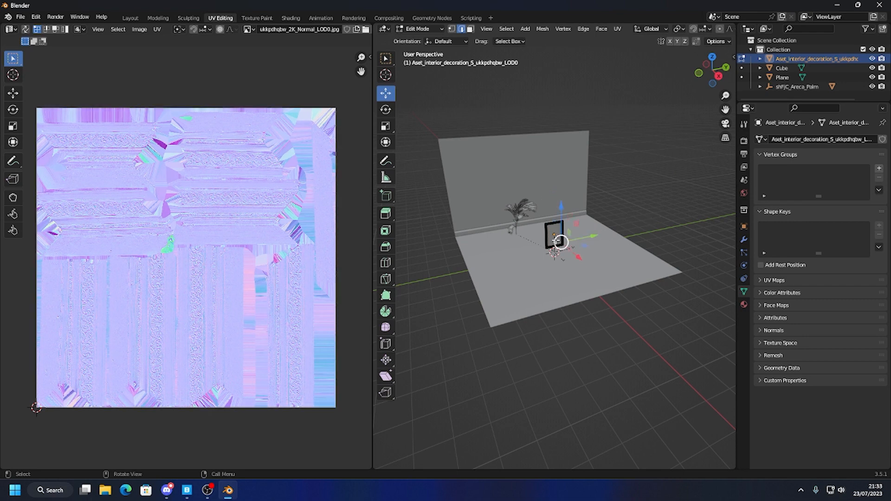
scroll(557, 237, "up", 3)
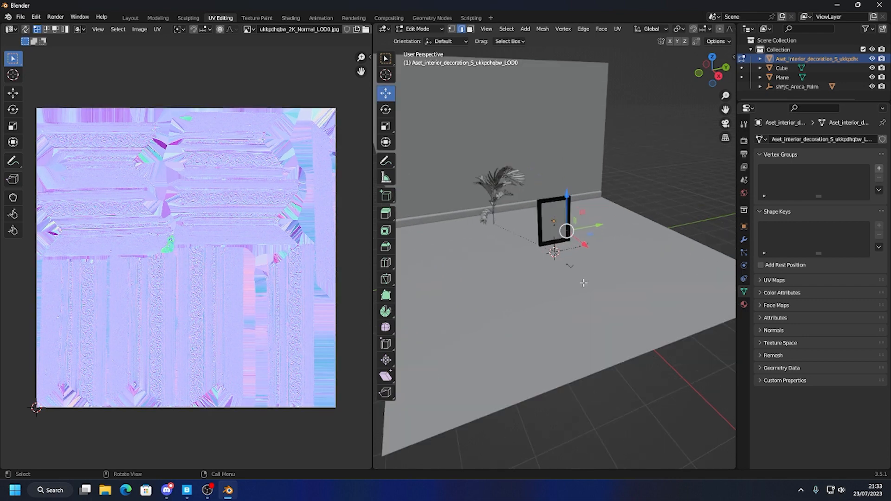
middle_click_drag(567, 208, 559, 198)
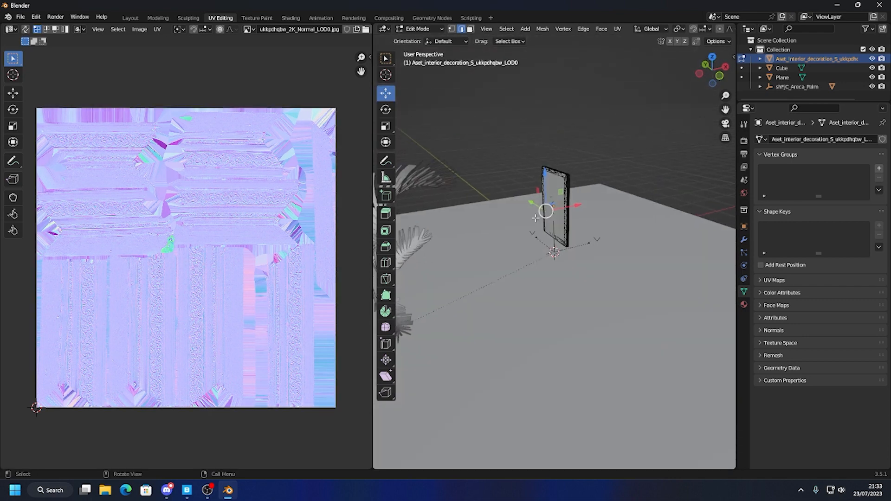
left_click(553, 196)
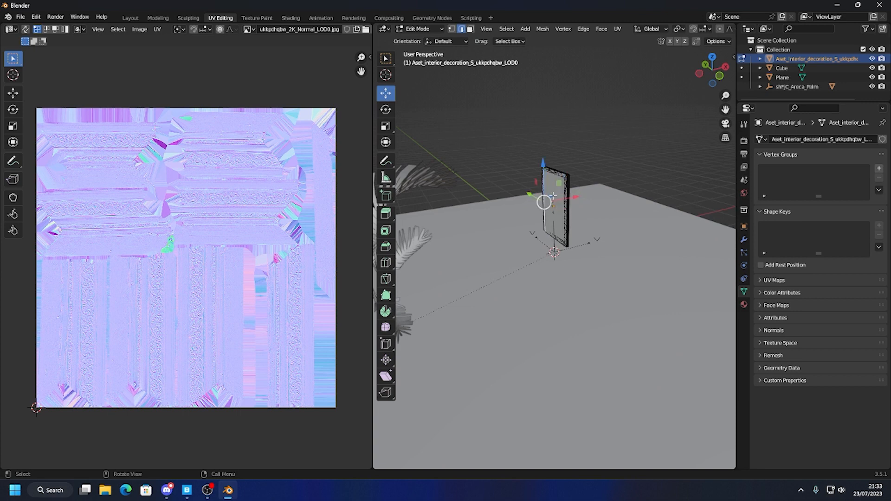
left_click(470, 29)
left_click(553, 209)
Widen the 3D viewport and show the framed picture in Material Preview shading.
middle_click_drag(553, 208, 529, 204)
middle_click_drag(689, 179, 659, 170)
scroll(658, 169, "up", 2)
left_click_drag(736, 143, 866, 70)
left_click(840, 29)
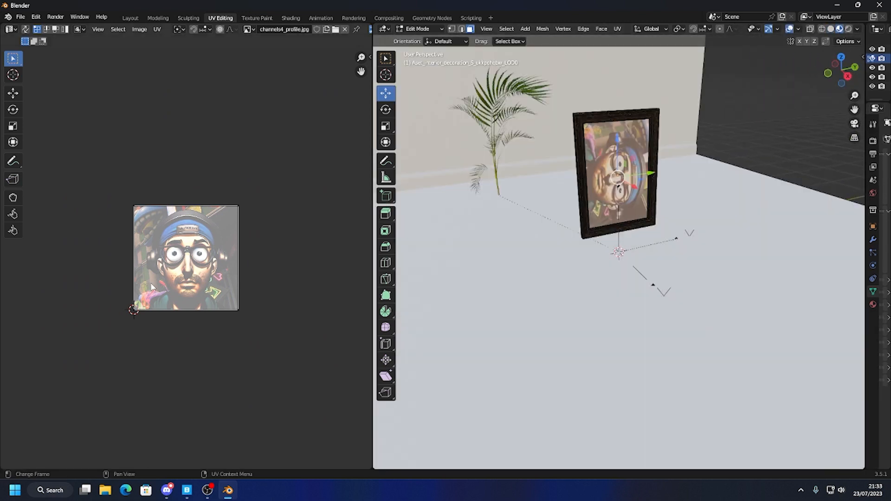
Select the picture face's whole UV island and rotate it a quarter turn so the portrait stands upright in the frame.
left_click_drag(99, 153, 304, 404)
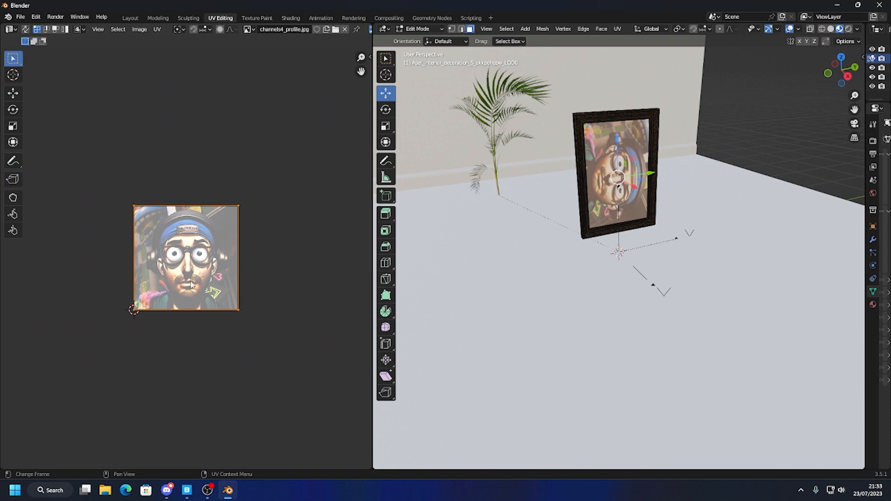
left_click(13, 110)
left_click_drag(135, 294, 168, 300)
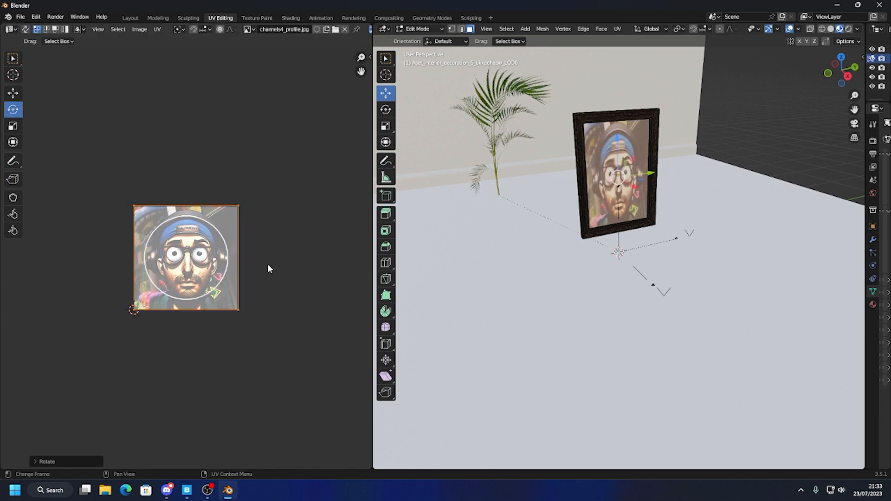
Narrow the picture's UV island horizontally to about two thirds of its width, and return to Object Mode with nothing selected.
left_click(13, 126)
left_click_drag(225, 259, 206, 258)
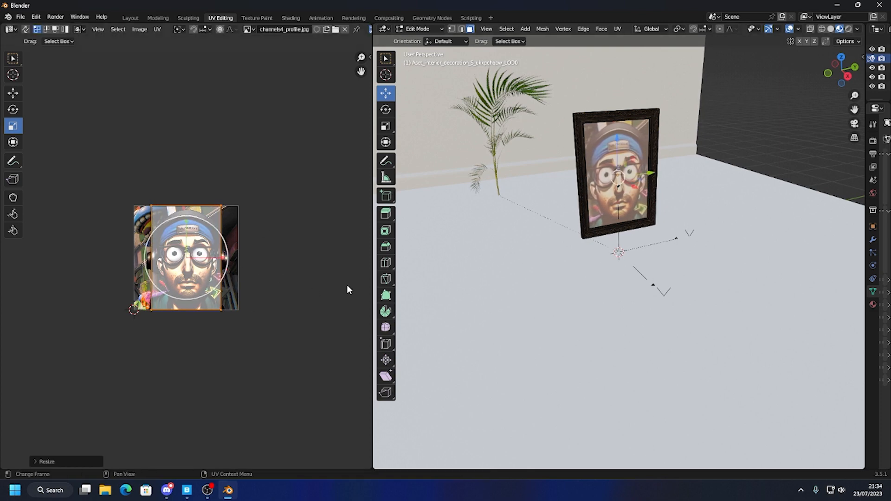
key("Tab")
left_click(754, 130)
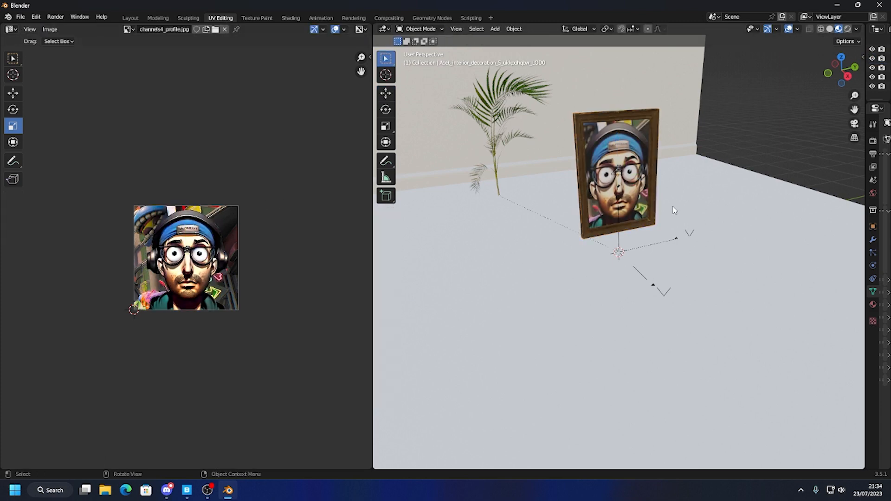
mouse_move(661, 207)
middle_mouse_down()
mouse_move(606, 205)
mouse_move(659, 203)
middle_mouse_up()
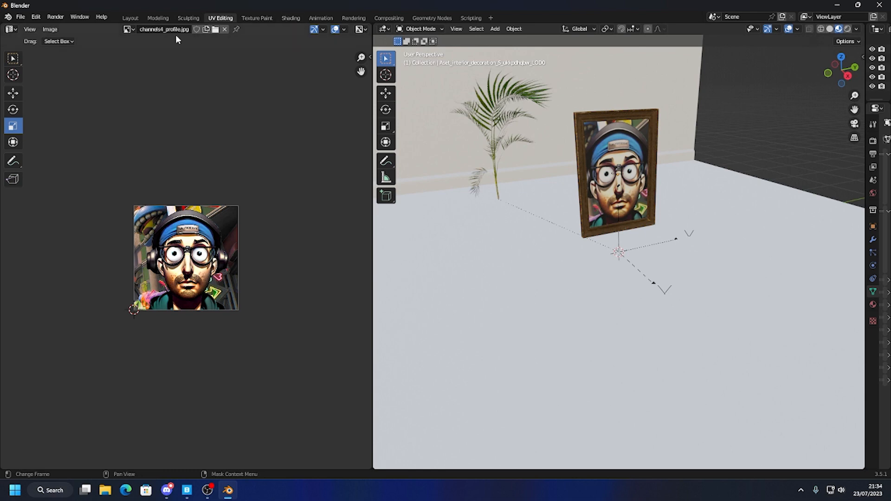
In the Layout workspace, move the picture frame back along the X axis towards the wall, to about X -4.38 m.
left_click(132, 18)
scroll(463, 206, "down", 2)
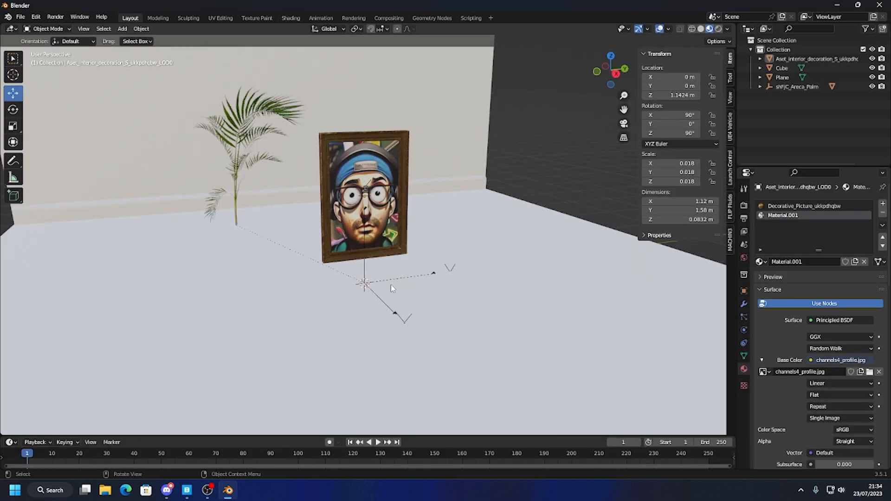
scroll(364, 186, "down", 5)
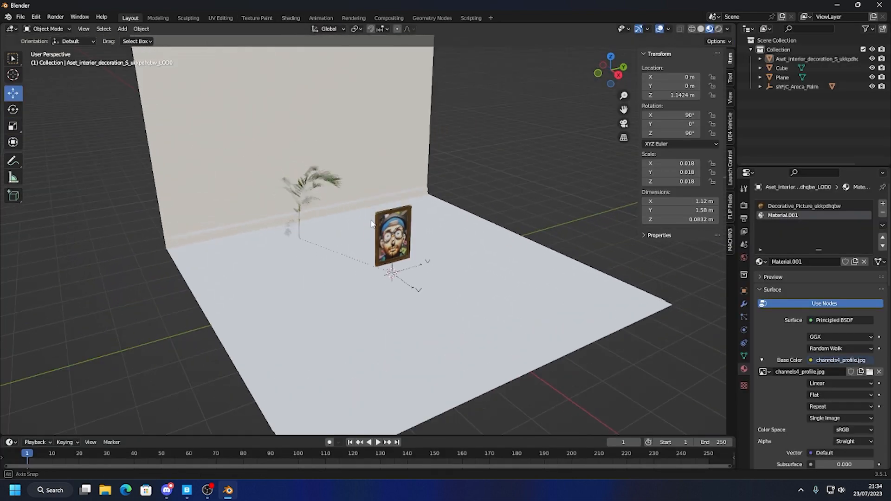
scroll(405, 242, "up", 2)
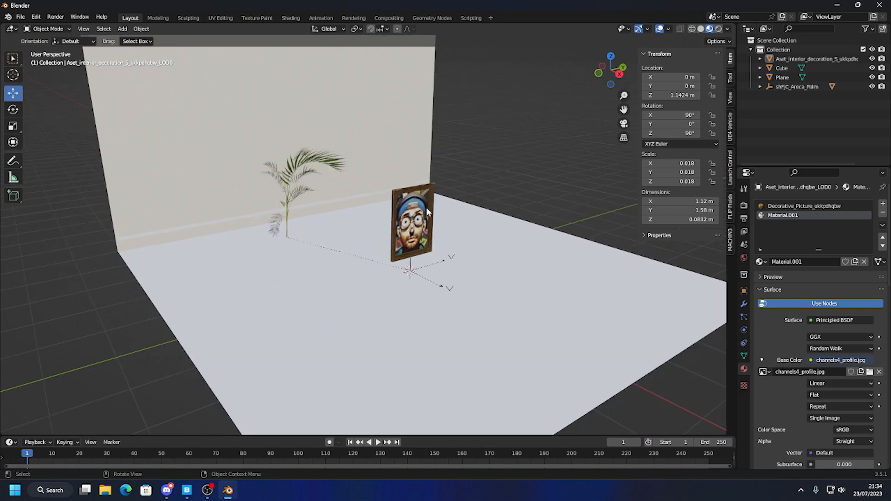
left_click(426, 207)
left_click_drag(439, 236, 365, 211)
middle_click_drag(364, 211, 427, 213)
left_click_drag(431, 188, 370, 188)
middle_click_drag(369, 187, 313, 154)
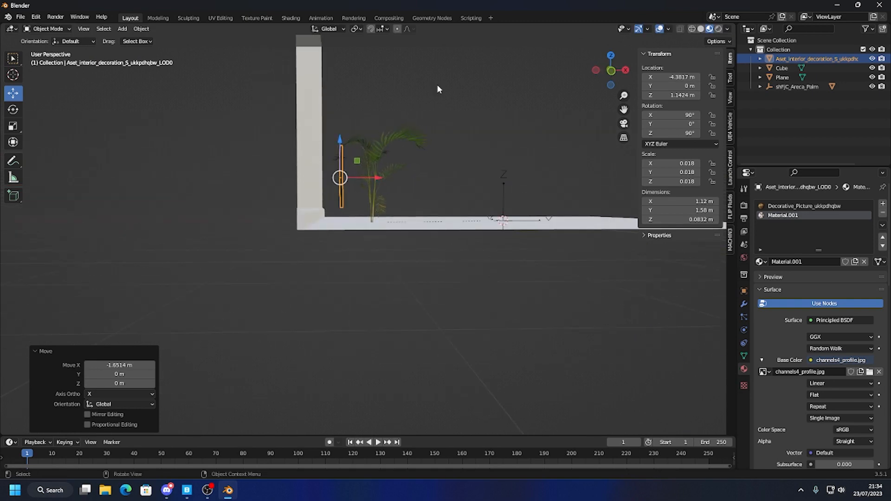
In front view, tilt the picture frame to about 64.6° on X and move it to about X -4.67 m, Z 0.71 m.
left_click(614, 71)
scroll(347, 224, "up", 1)
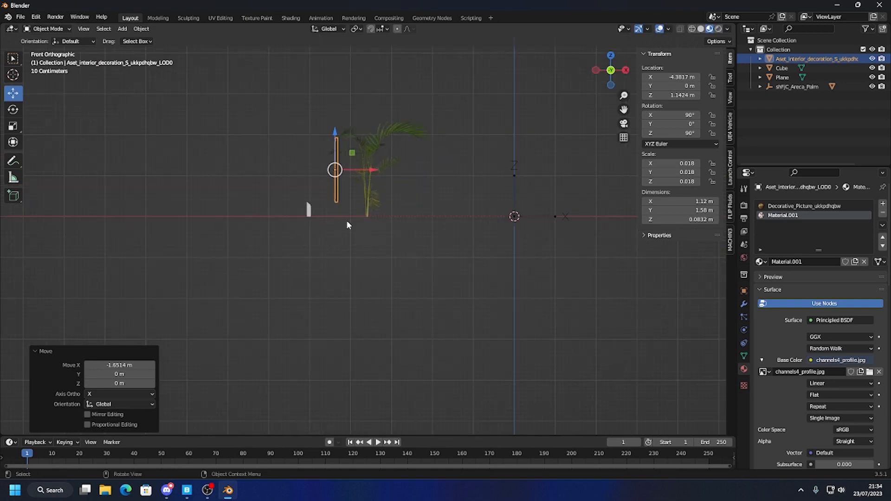
left_click(12, 110)
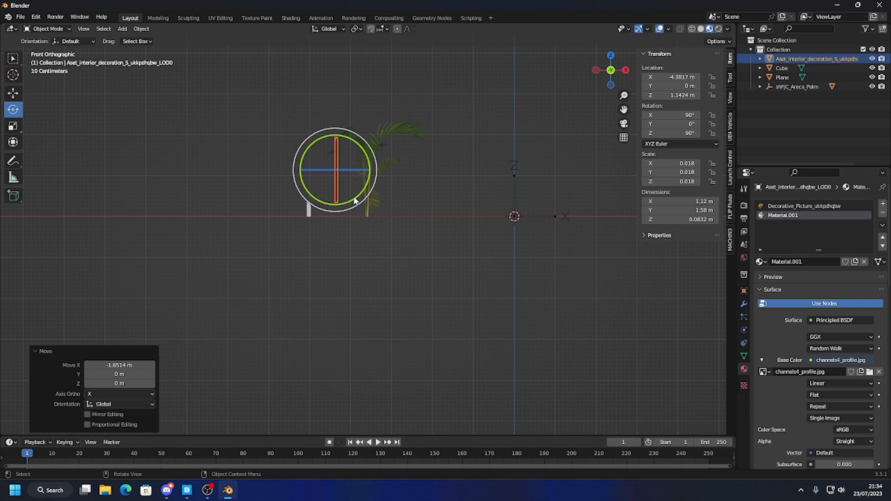
left_click_drag(357, 199, 326, 188)
left_click(15, 95)
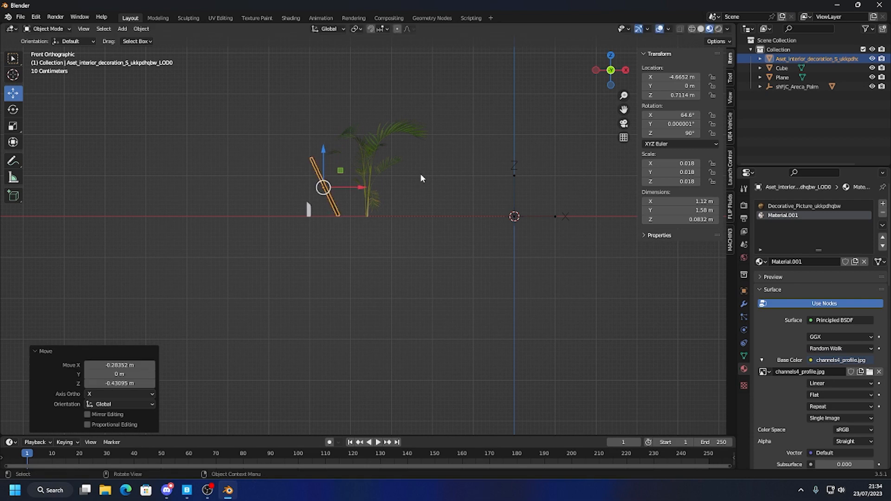
Rotate the leaning picture frame about 4.9° more around the global Y axis so it stands slightly steeper against the wall.
middle_click_drag(421, 174, 202, 193)
left_click(13, 110)
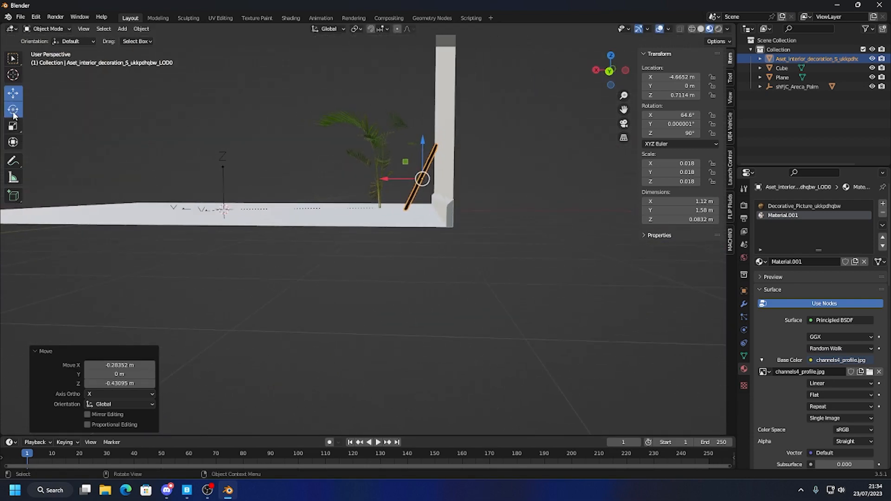
left_click_drag(406, 146, 404, 149)
middle_click_drag(436, 199, 483, 251)
middle_click_drag(462, 196, 416, 199)
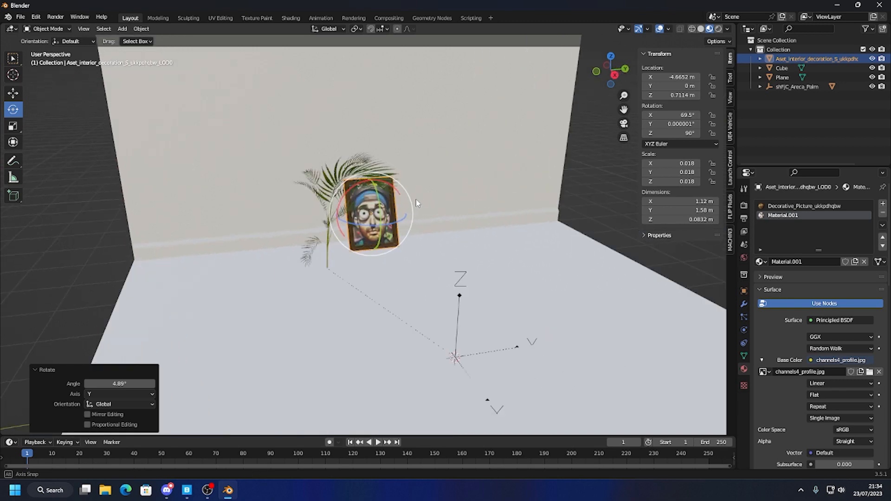
mouse_move(350, 225)
middle_mouse_down()
mouse_move(381, 235)
mouse_move(348, 243)
middle_mouse_up()
Rotate the areca palm about -68.7° around Z, raise it to about Z 0.295 m and deselect it.
left_click(380, 250)
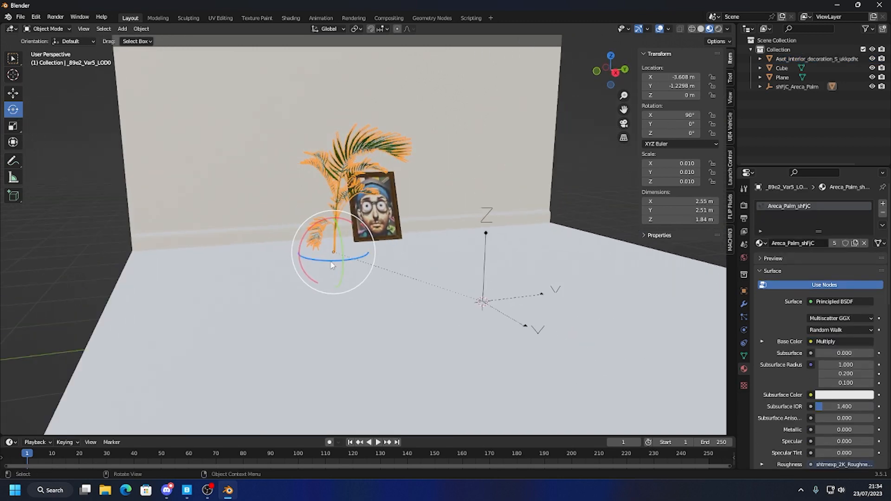
left_click_drag(308, 259, 285, 179)
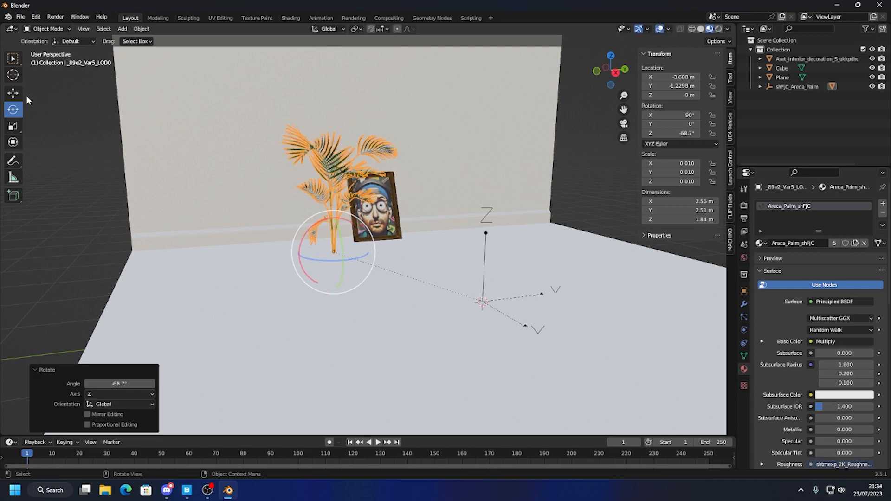
left_click(13, 93)
left_click_drag(333, 216, 332, 203)
left_click(257, 135)
Add a cylinder for the plant pot, move it near the palm and scale it uniformly to 0.3.
left_click(122, 29)
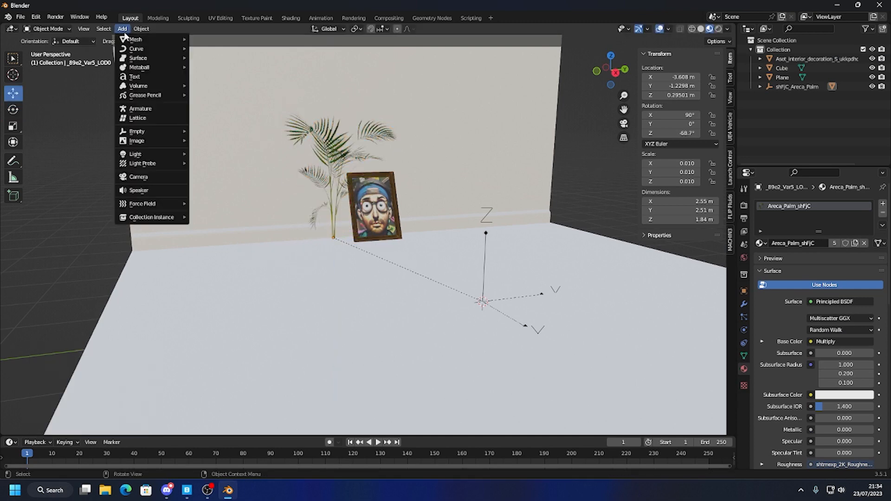
mouse_move(139, 40)
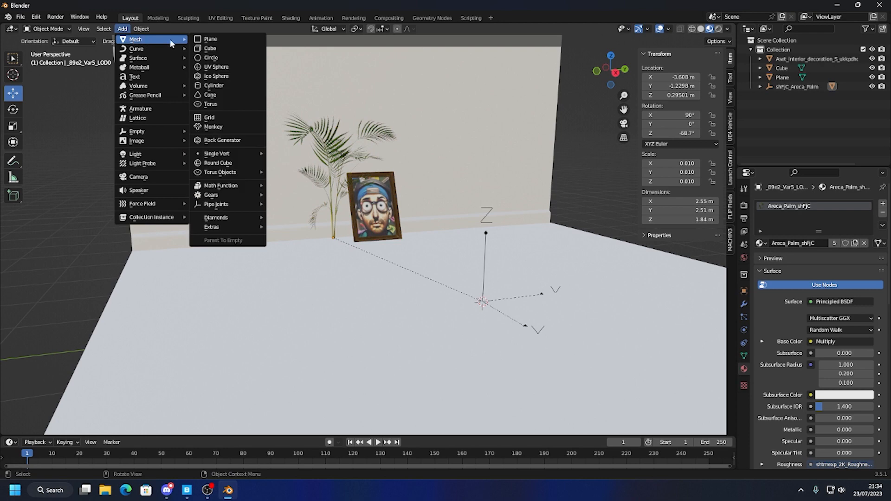
left_click(213, 85)
left_click_drag(504, 318, 372, 242)
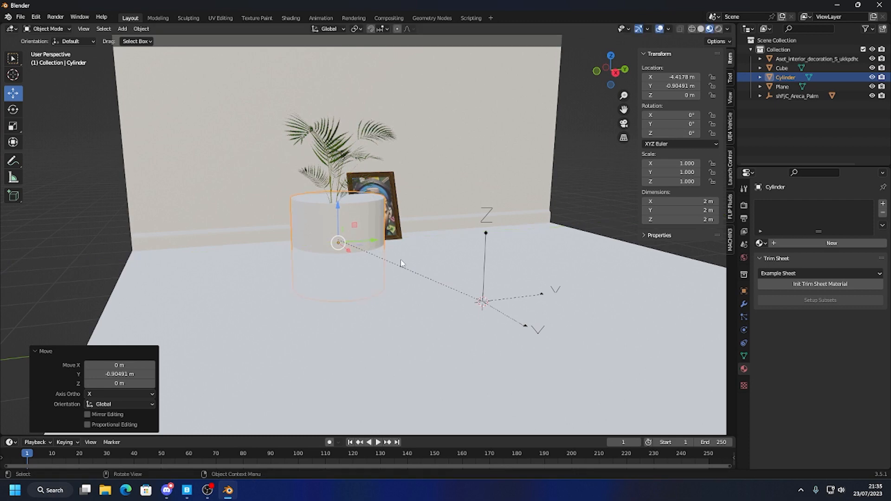
key("s")
left_click(358, 253)
Centre the cylinder around the palm's stems, checking from the top view, at about X -3.61 m, Y -1.19 m.
middle_click_drag(358, 254, 372, 215)
scroll(390, 282, "up", 3)
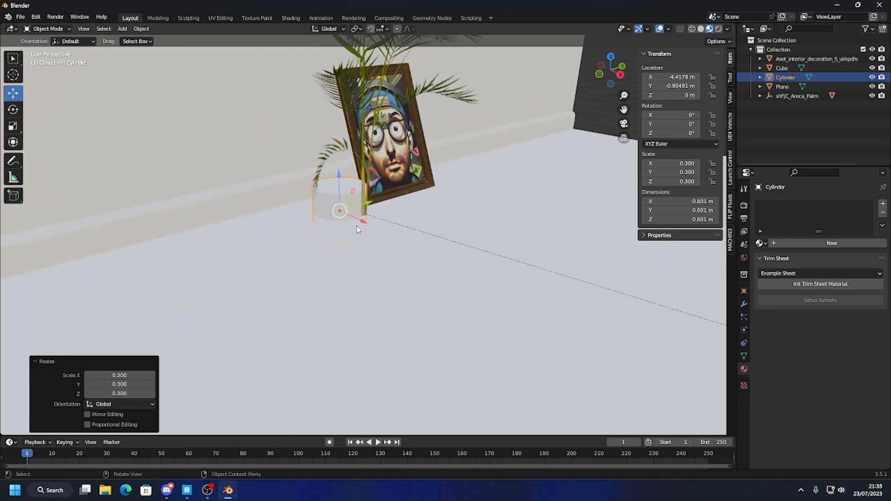
left_click_drag(363, 222, 416, 248)
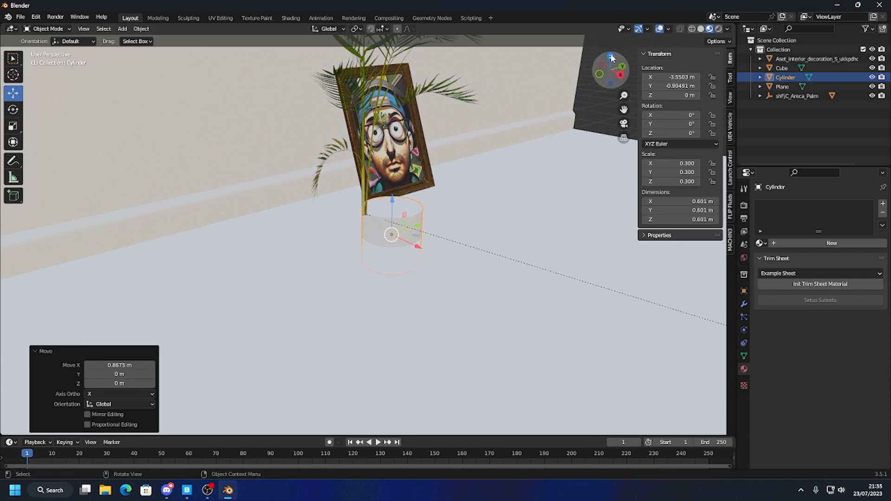
left_click(612, 57)
middle_click_drag(395, 338, 359, 256, "shift")
key("g")
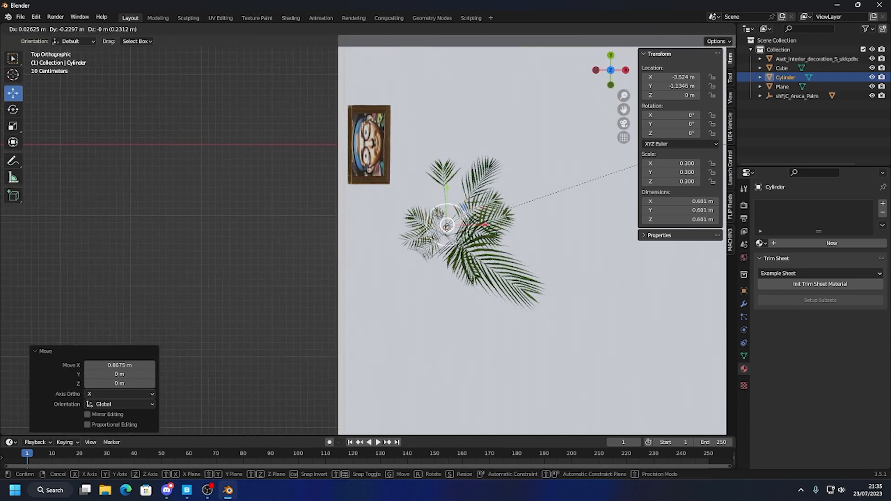
left_click(447, 229)
mouse_move(447, 228)
middle_mouse_down()
mouse_move(481, 263)
mouse_move(437, 216)
middle_mouse_up()
left_click_drag(449, 221, 443, 218)
Raise the cylinder about 0.265 m along Z so that it sits on the floor around the stems.
middle_click_drag(441, 217, 422, 197)
left_click_drag(400, 135, 401, 114)
middle_click_drag(371, 148, 374, 236, "shift")
scroll(403, 239, "up", 2)
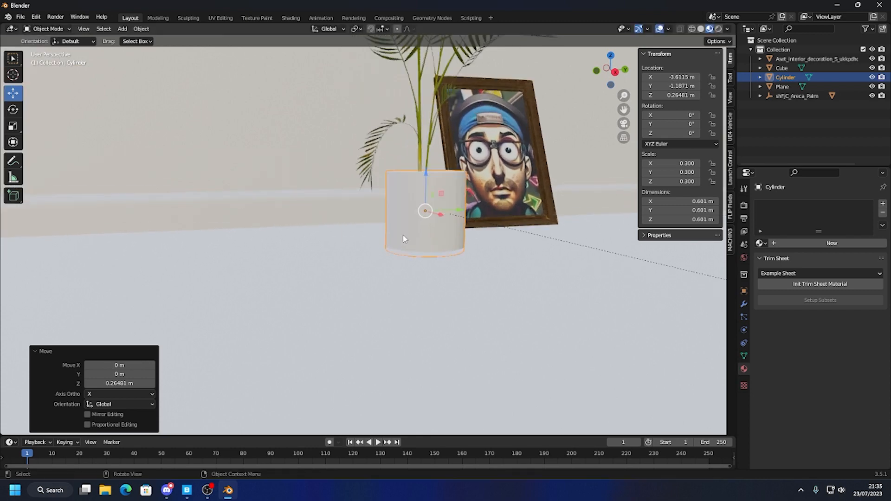
Apply Shade Smooth to the cylinder, replacing it with Shade Auto Smooth at a 30° angle.
key("KP_Decimal")
scroll(369, 154, "down", 1)
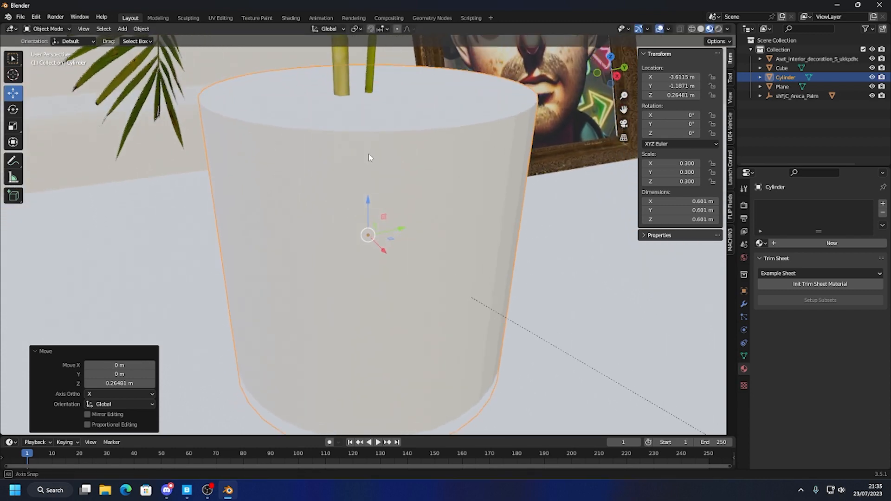
scroll(370, 179, "down", 2)
right_click(378, 173)
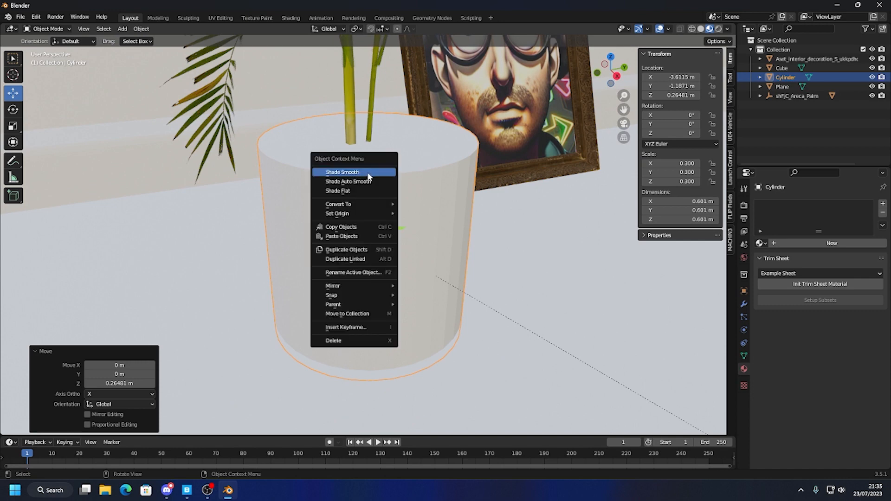
left_click(369, 172)
right_click(370, 173)
left_click(377, 182)
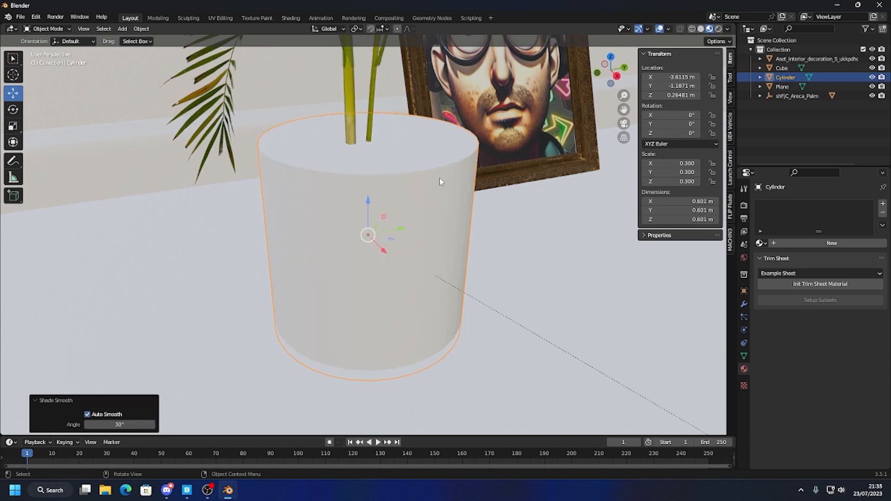
In Edit Mode, select the pot's bottom face and move it up about 0.045 m along Z.
middle_click_drag(440, 181, 408, 175)
mouse_move(383, 236)
middle_mouse_down()
mouse_move(384, 251)
mouse_move(377, 247)
middle_mouse_up()
key("Tab")
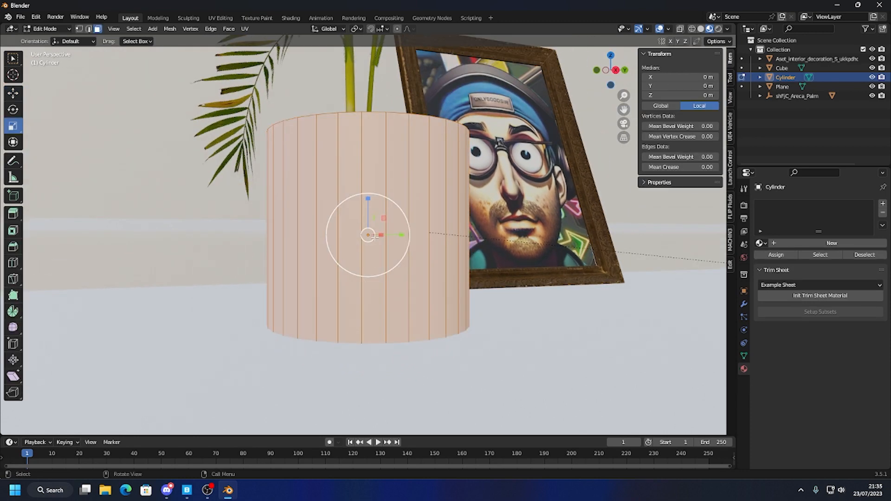
left_click_drag(374, 237, 350, 344)
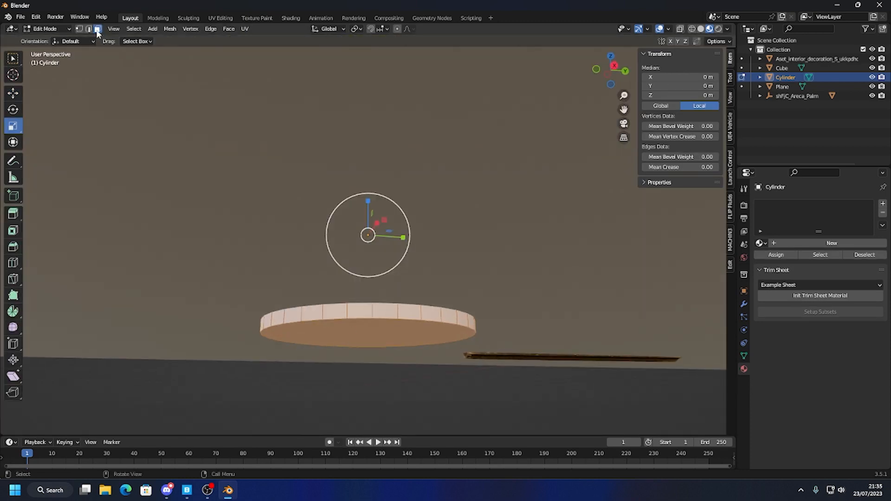
left_click(13, 93)
left_click(343, 334)
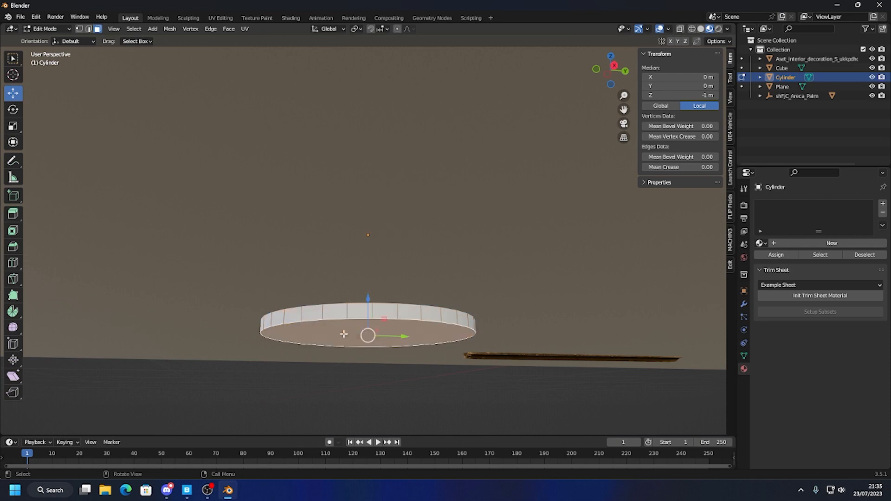
left_click_drag(361, 301, 420, 255)
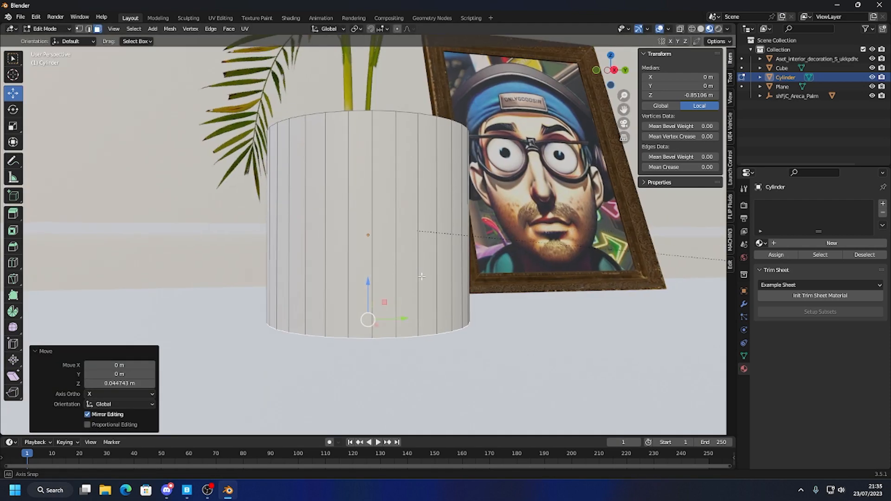
Try a three-segment bevel on the pot's bottom edge loop, checking its shading in Object Mode.
key("2")
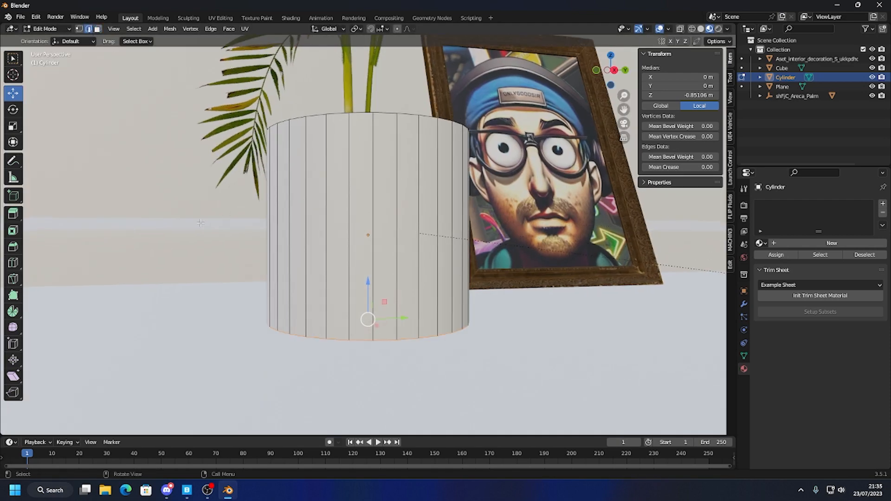
right_click(352, 339)
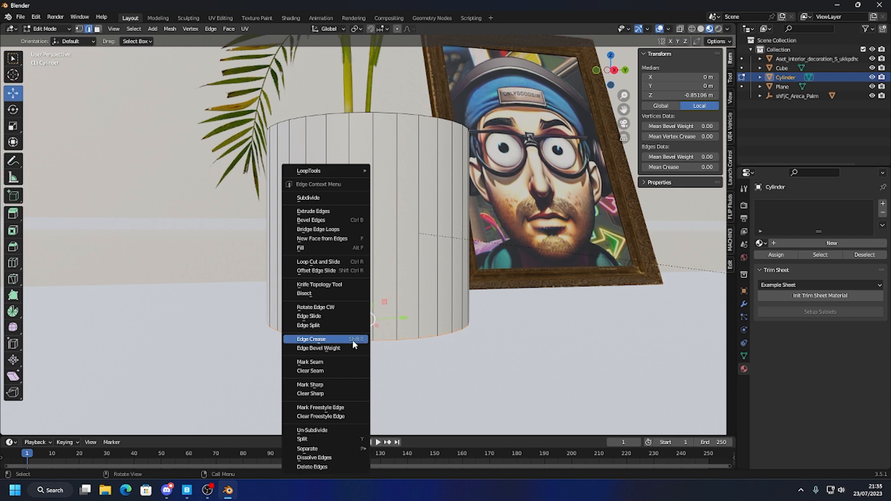
left_click(319, 221)
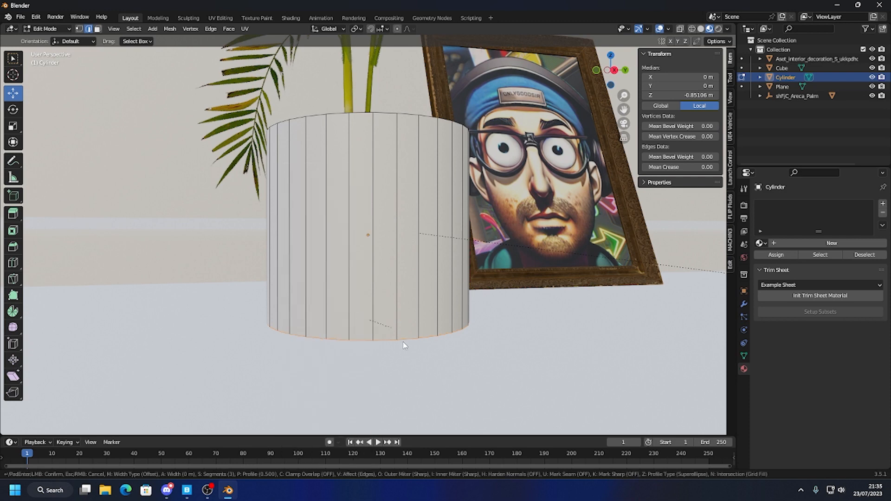
left_click(500, 346)
key("Tab")
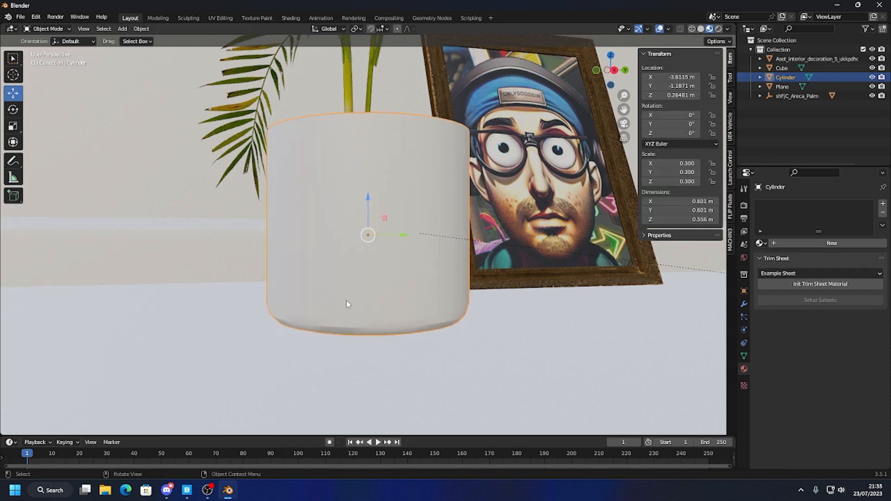
right_click(318, 299)
left_click(323, 293)
In Edit Mode, bevel the pot's bottom edge loop about 0.186 m wide and increase the bevel's segment count by two.
key("Tab")
right_click(334, 315)
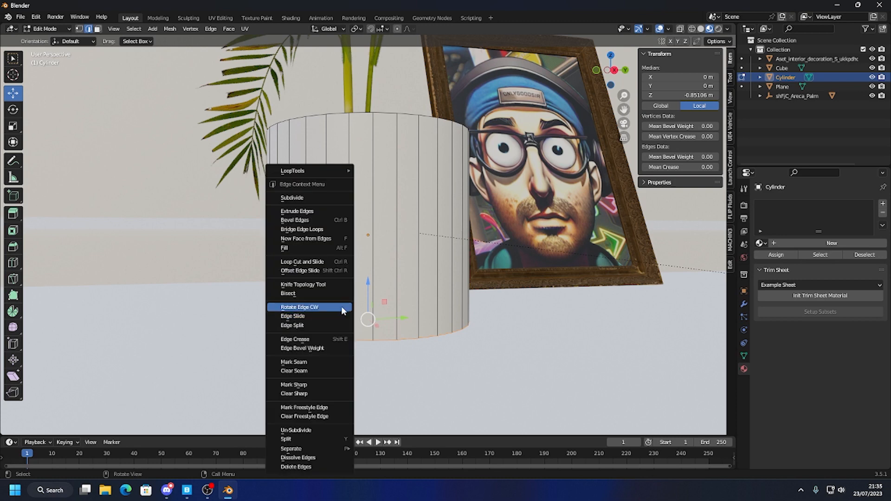
left_click(314, 225)
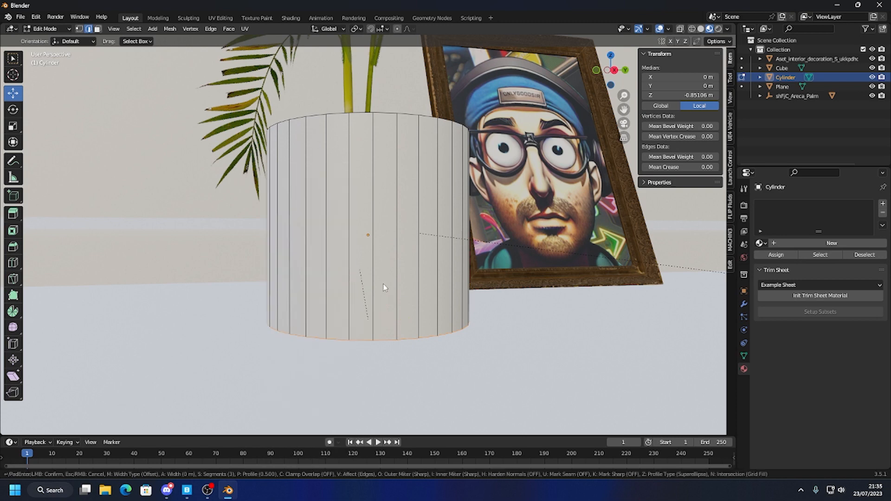
left_click(501, 313)
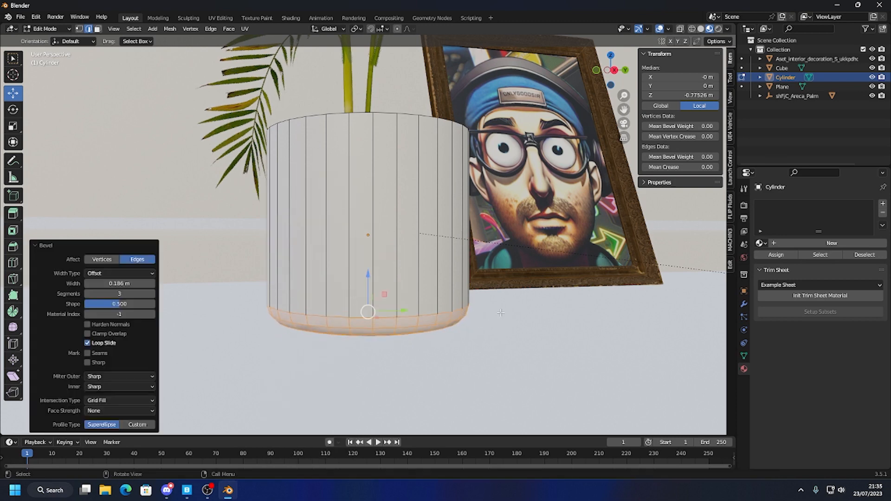
left_click(152, 294)
left_click(152, 294)
key("Tab")
Inset the pot's top face to form a rim and extrude the inner face about 0.065 m downward.
middle_click_drag(290, 282, 333, 169)
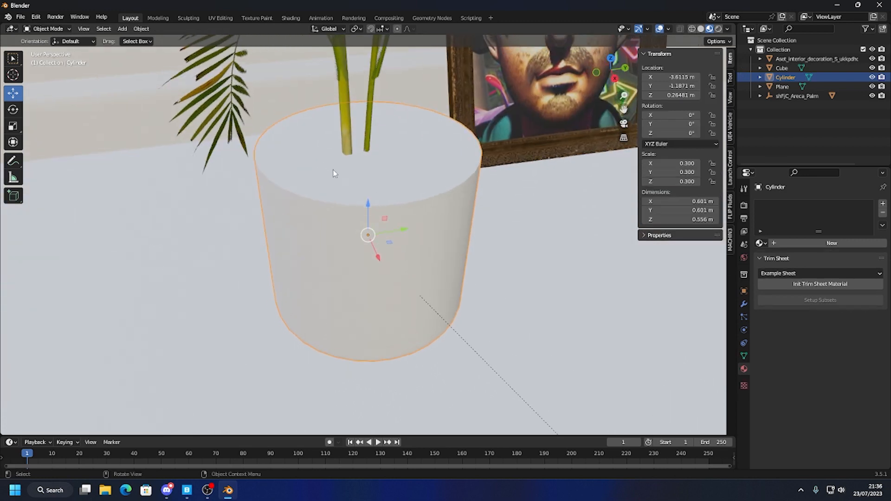
key("Tab")
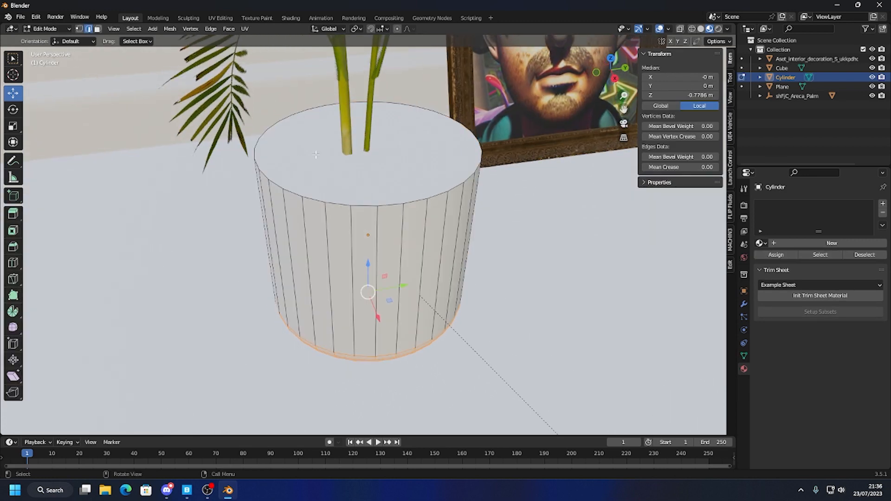
left_click(98, 29)
left_click(322, 168)
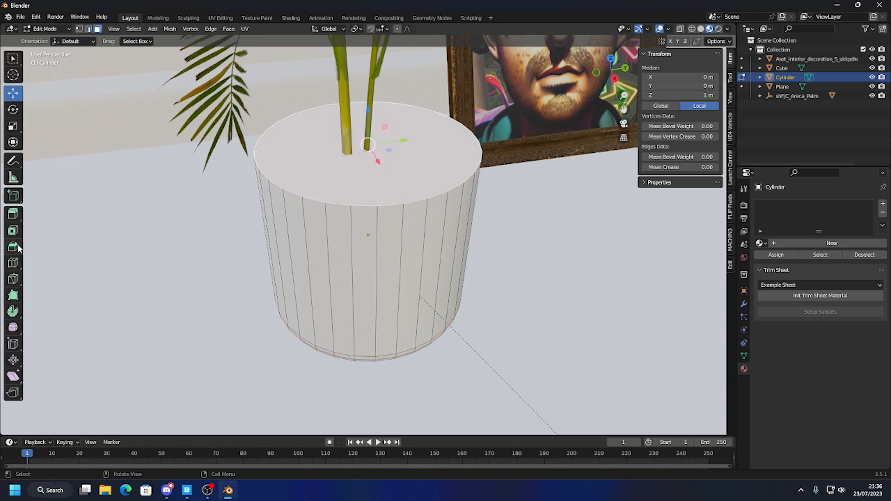
left_click(13, 230)
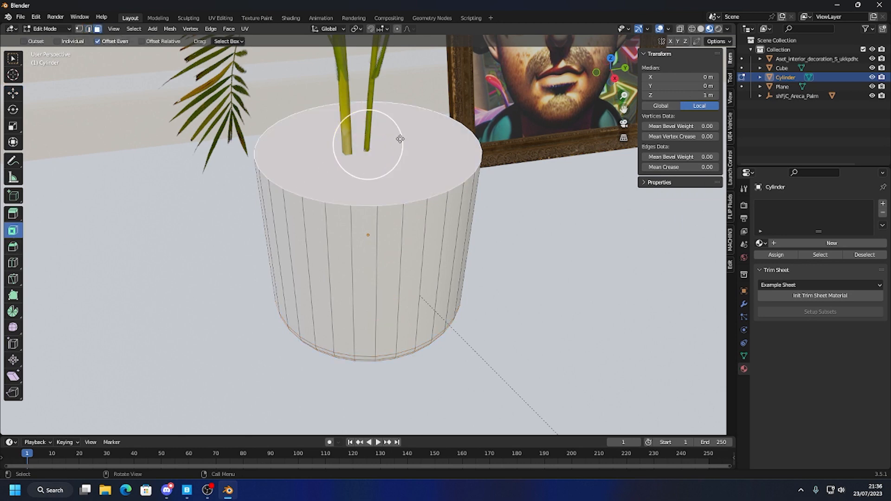
left_click_drag(400, 140, 367, 135)
left_click(13, 213)
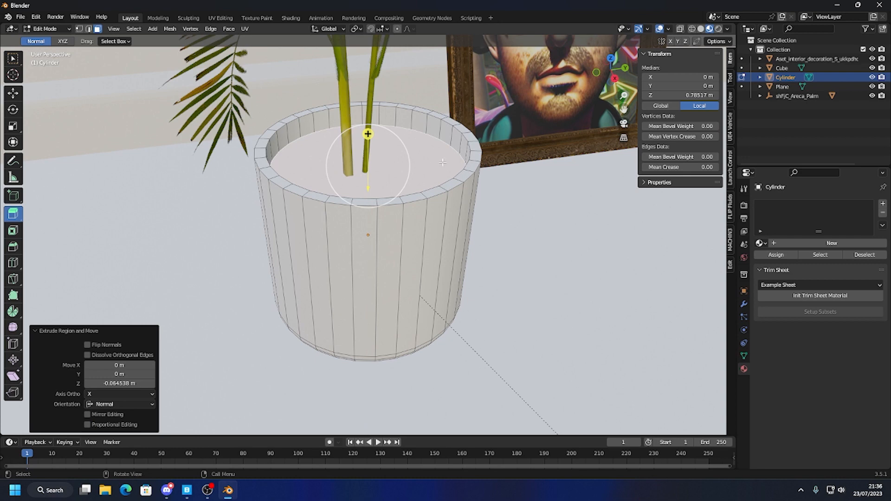
key("Tab")
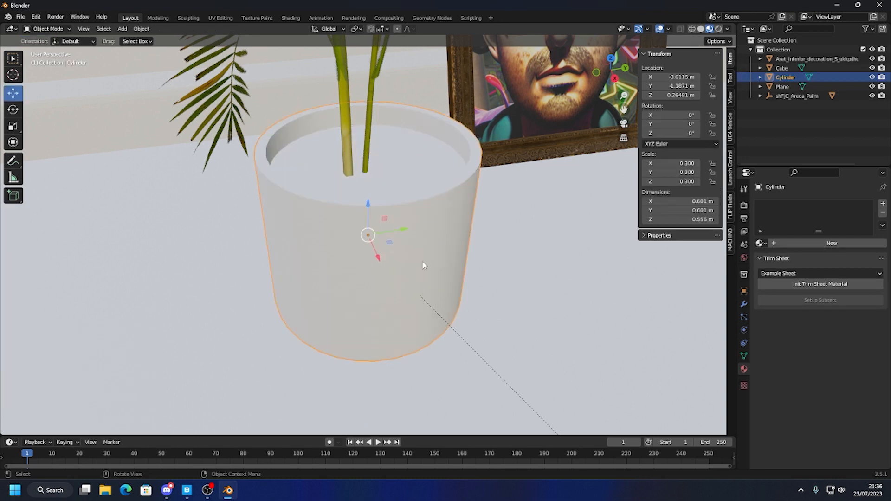
Create a new material for the pot and set its roughness to about 0.169.
left_click(826, 244)
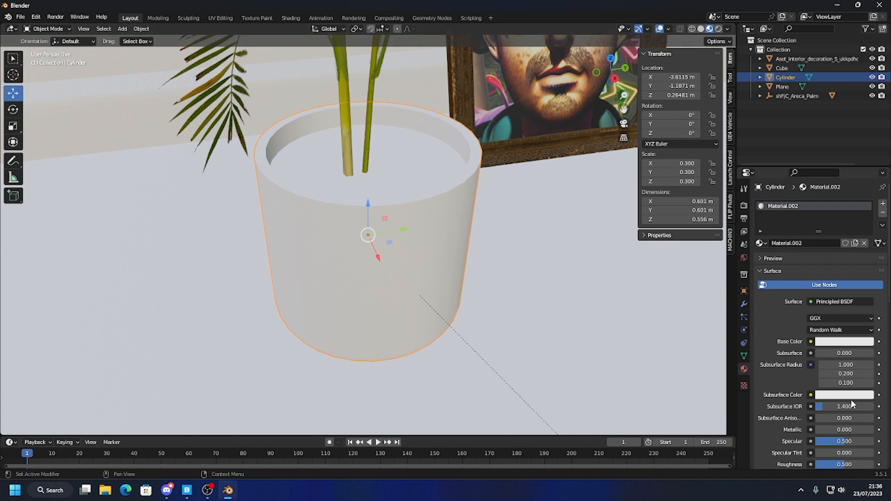
scroll(821, 362, "down", 4)
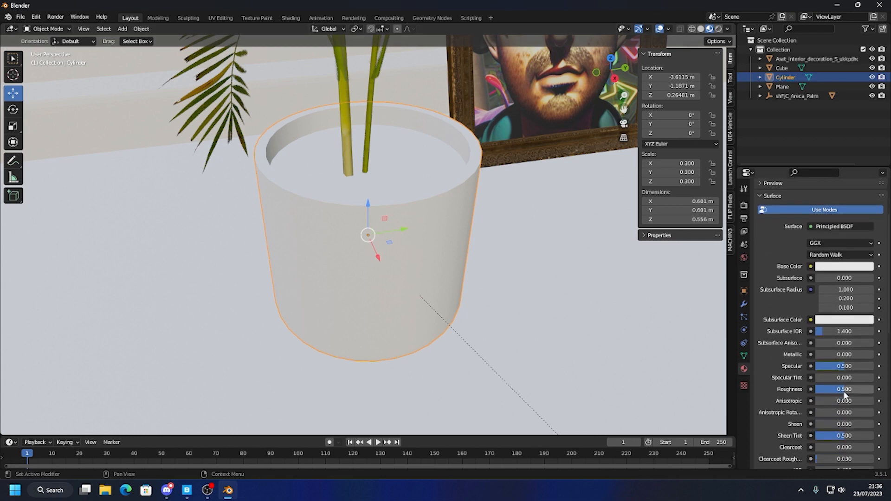
left_click_drag(846, 388, 821, 389)
scroll(473, 297, "down", 2)
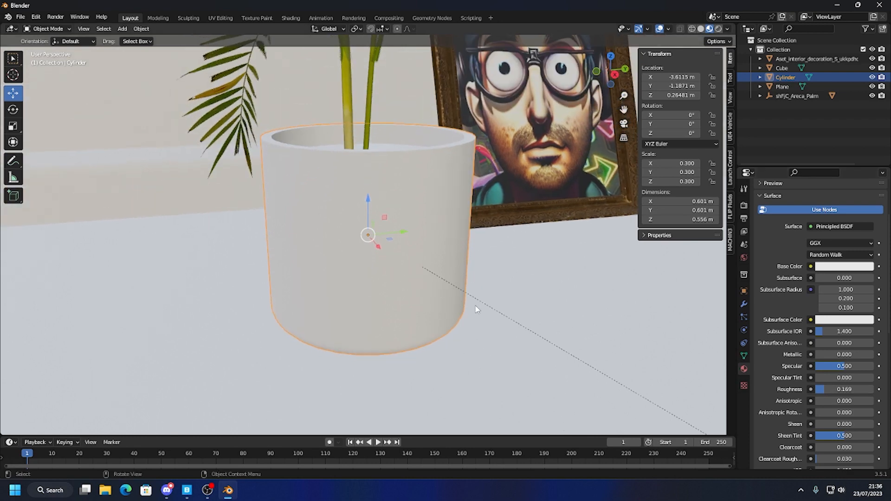
scroll(478, 306, "down", 1)
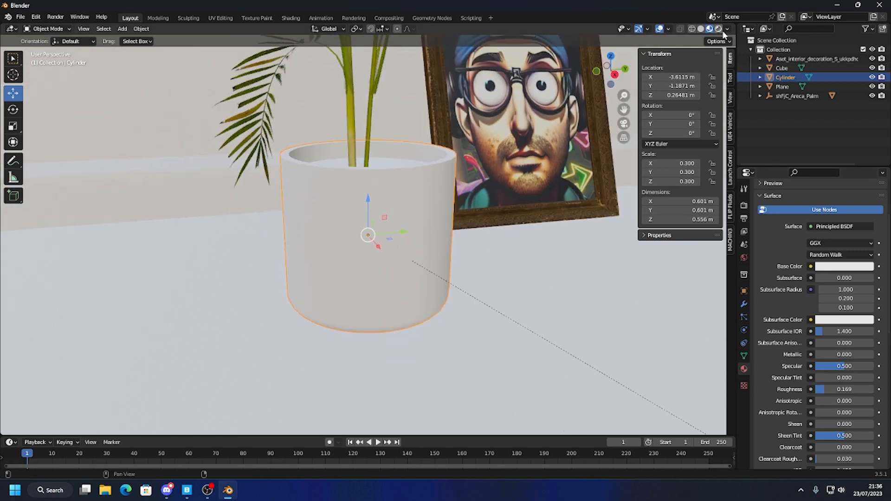
middle_click_drag(492, 223, 470, 317)
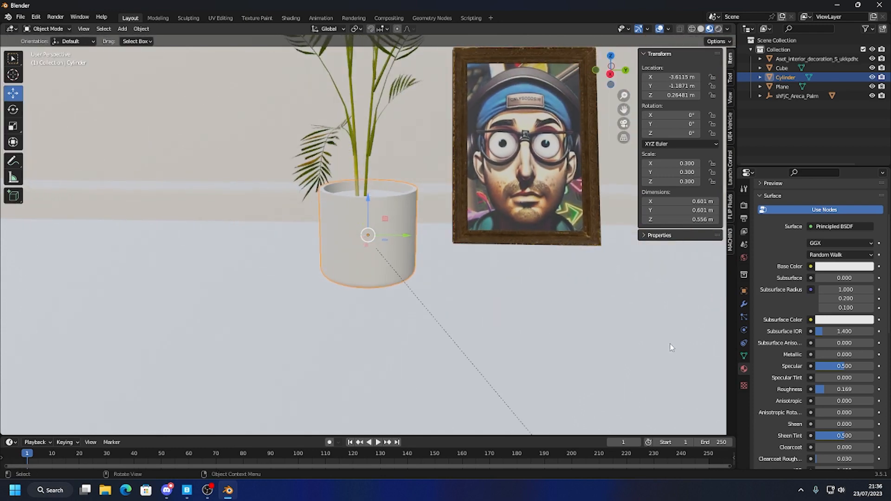
middle_click_drag(671, 348, 478, 227)
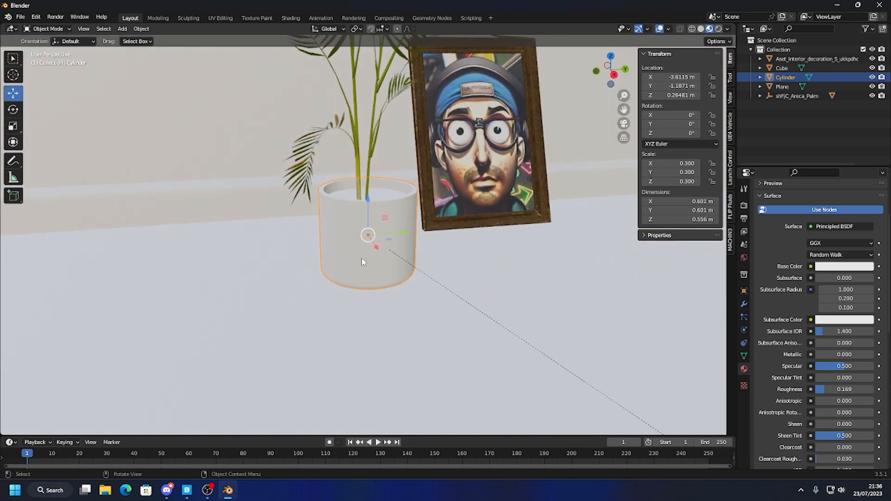
scroll(797, 257, "up", 4)
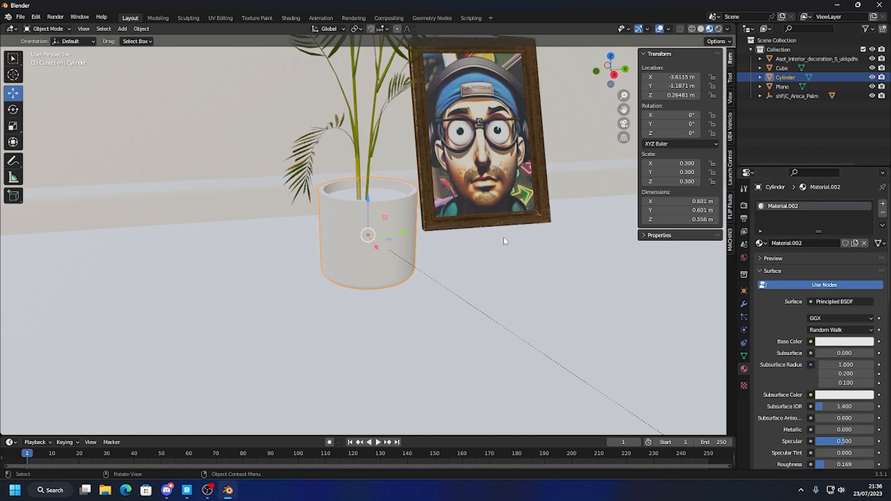
Switch the viewport to Rendered shading, disable Scene World and light the scene with the interior HDRI.
left_click(719, 29)
left_click(727, 30)
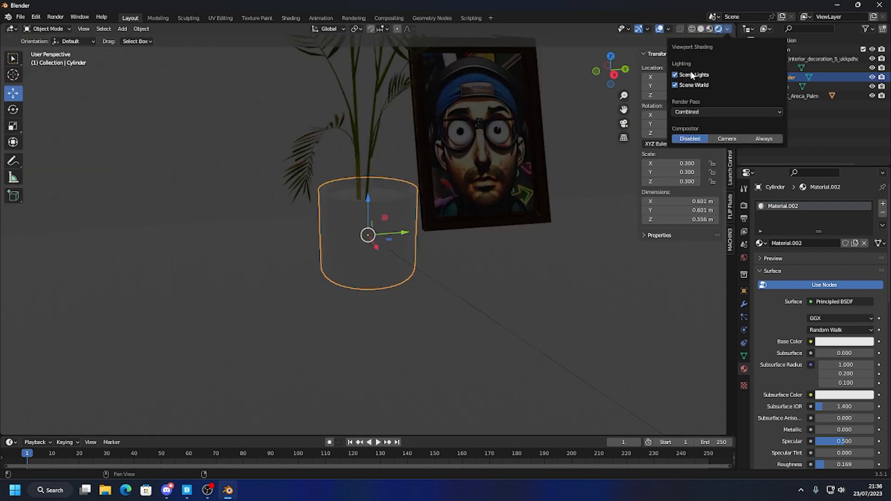
left_click(676, 84)
left_click(701, 107)
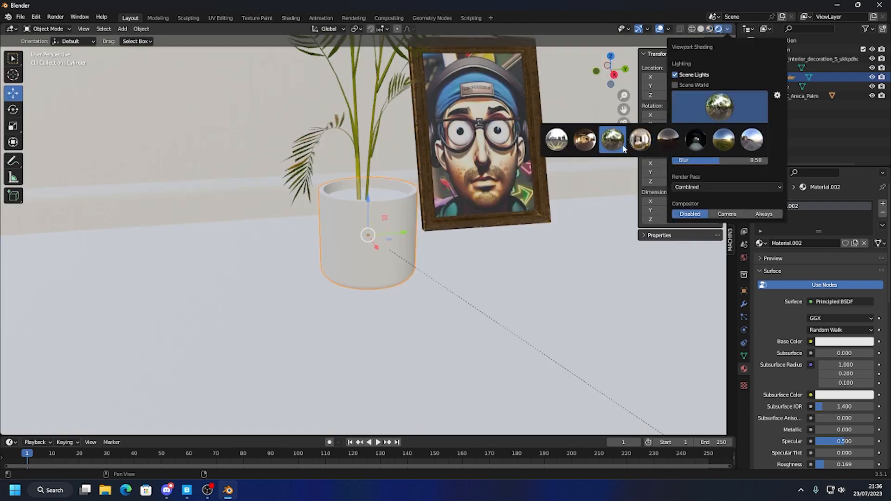
left_click(642, 143)
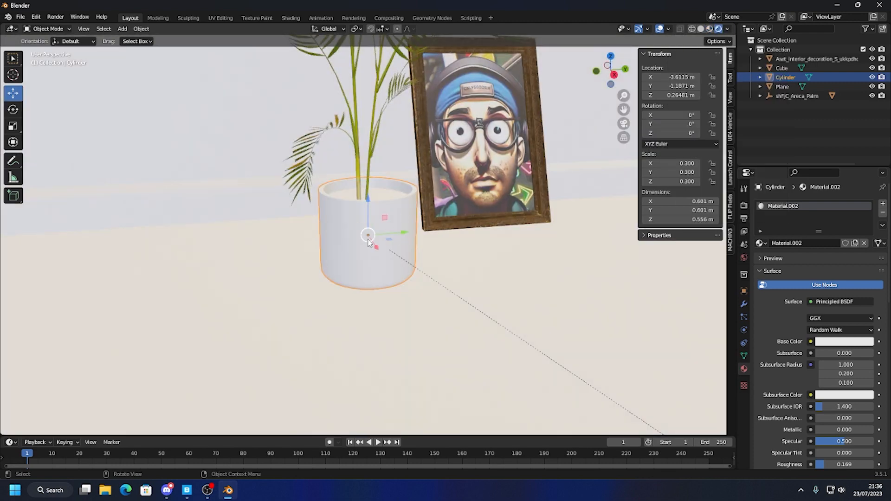
mouse_move(368, 241)
middle_mouse_down()
mouse_move(467, 193)
mouse_move(409, 200)
mouse_move(422, 214)
mouse_move(376, 240)
mouse_move(327, 241)
mouse_move(398, 234)
mouse_move(355, 232)
mouse_move(379, 238)
middle_mouse_up()
key("alt+a")
scroll(379, 239, "up", 3)
left_click(413, 239)
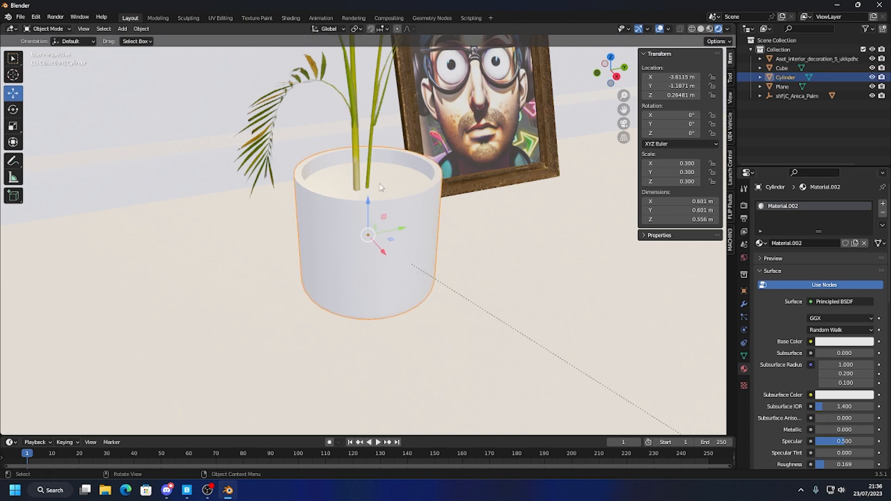
In Edit Mode, add a second material slot with a new material and assign it to the pot's recessed inner face.
middle_click_drag(380, 187, 401, 202)
key("Tab")
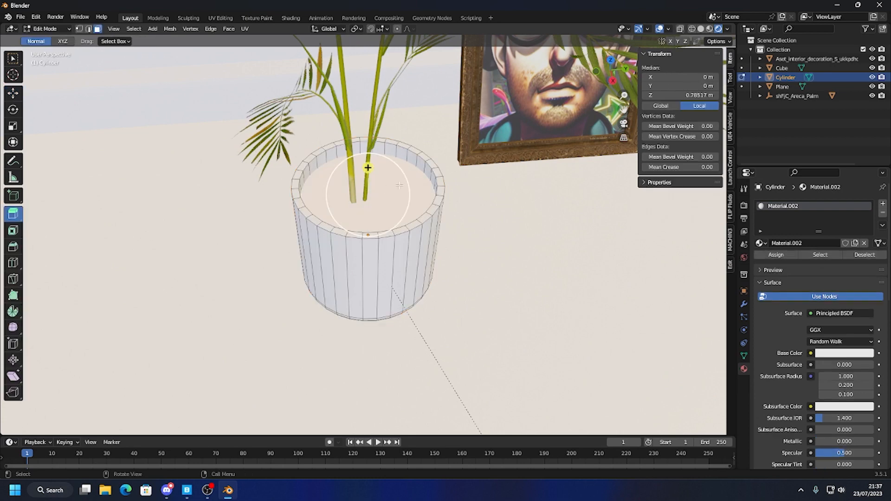
left_click(883, 203)
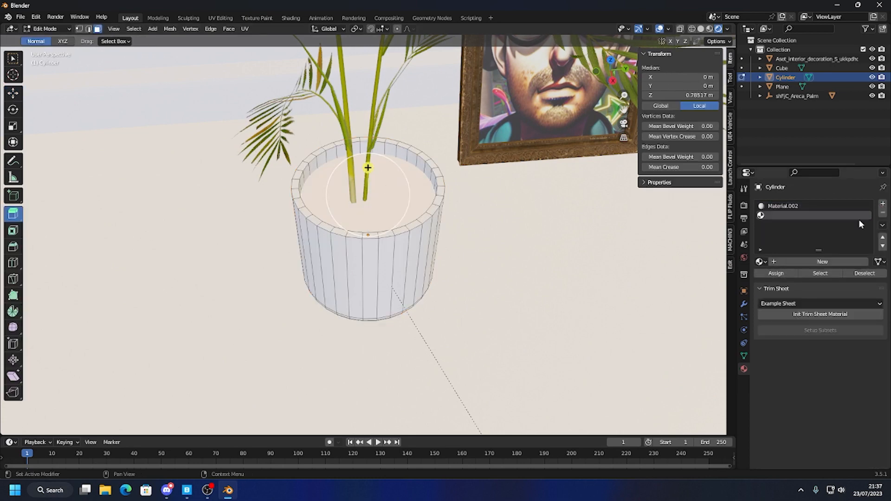
left_click(788, 262)
left_click(778, 275)
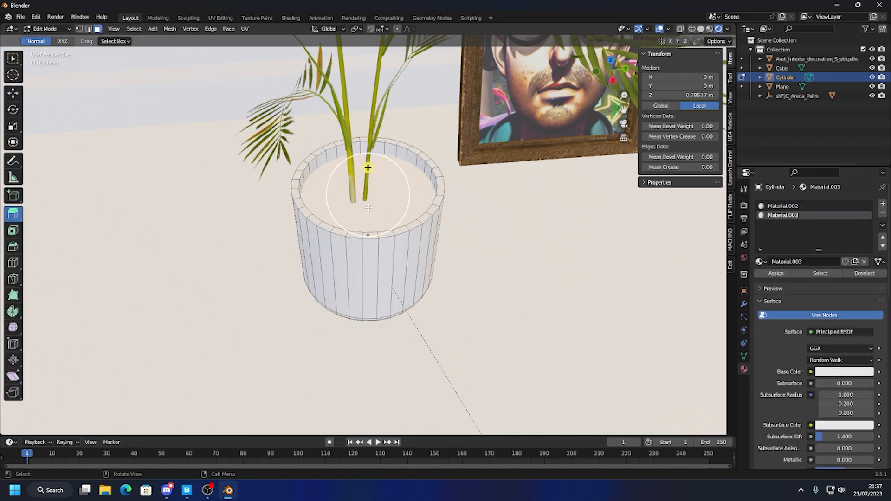
Set the inner face material's base color to a very dark brown with Hue 0.005, Saturation about 0.554 and Value 0.018.
left_click(844, 372)
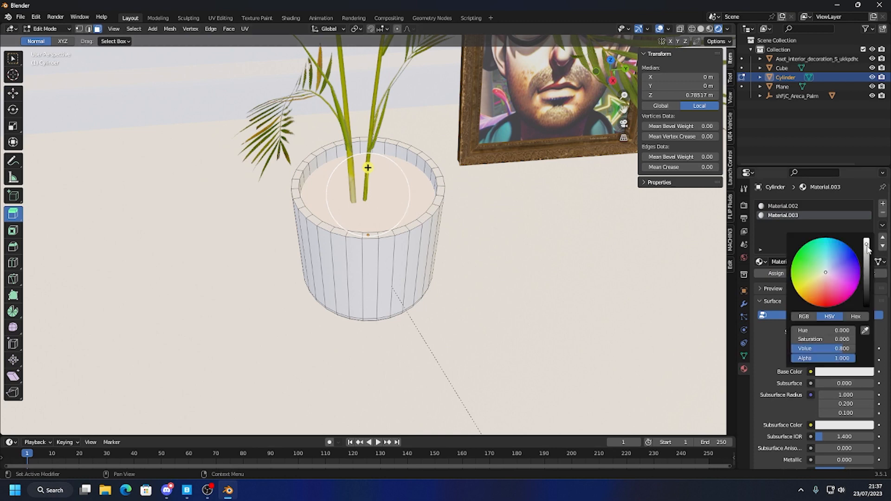
left_click_drag(866, 250, 866, 279)
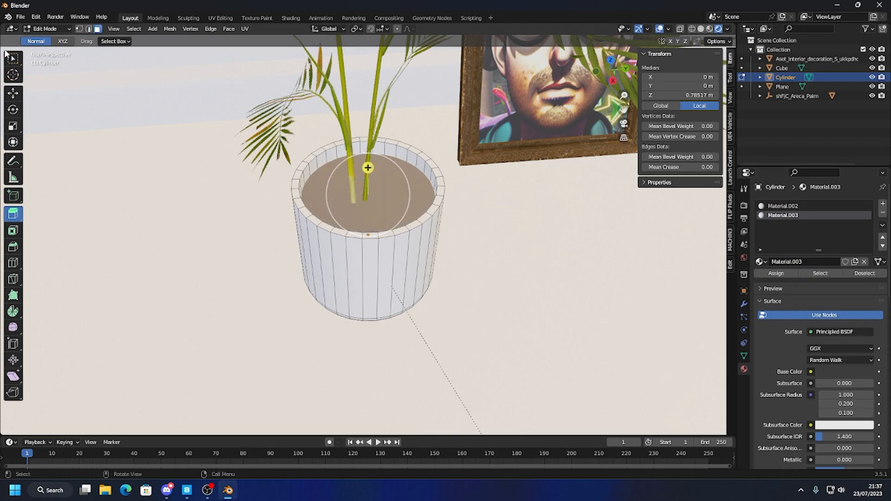
key("Tab")
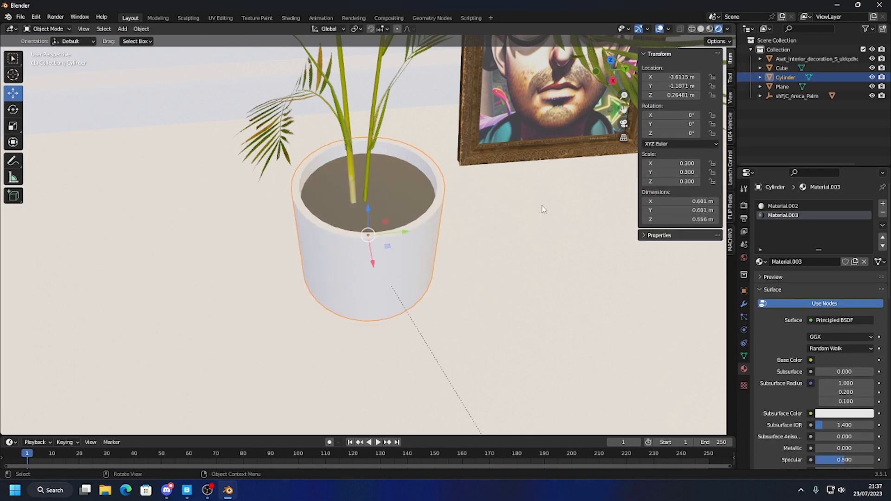
left_click(844, 360)
left_click_drag(822, 267, 822, 280)
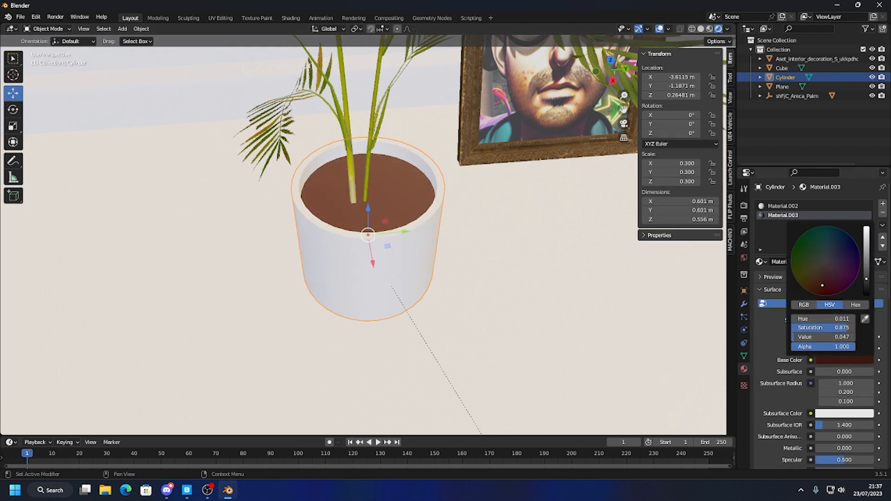
left_click(838, 362)
left_click_drag(851, 327, 806, 328)
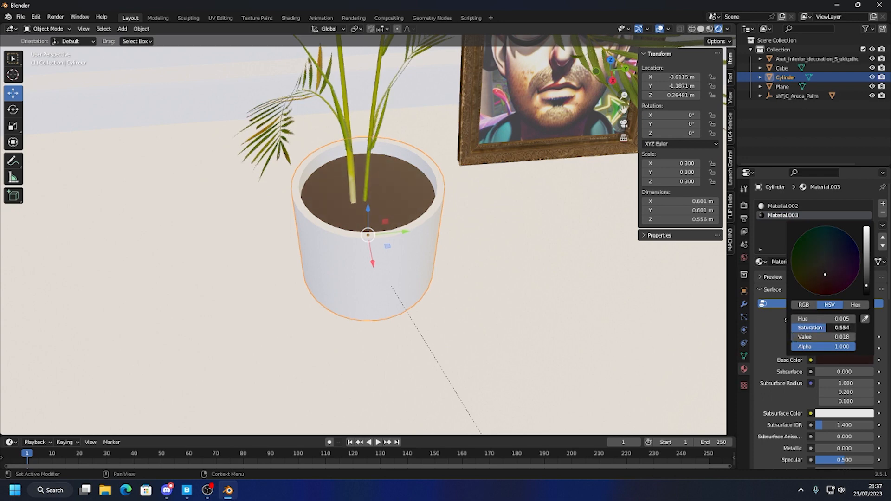
Set the soil material's roughness to 1.000, with the pot selected, and deselect the pot.
scroll(793, 352, "down", 2)
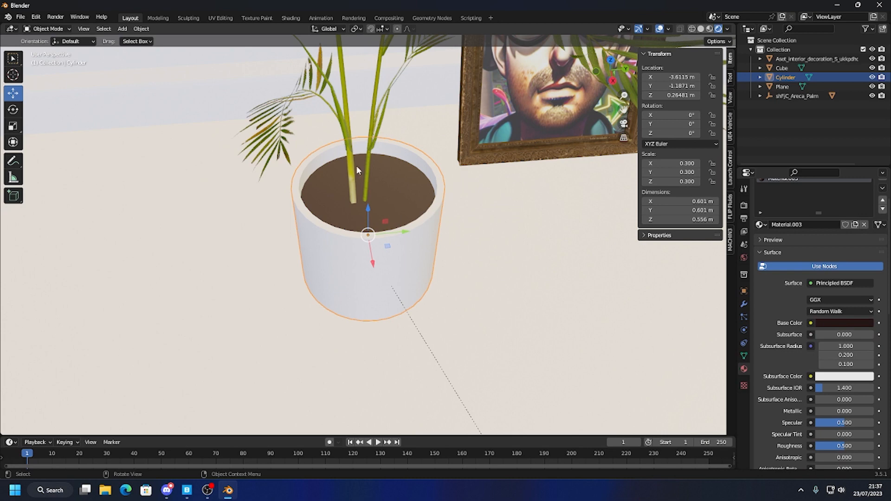
scroll(468, 308, "down", 3)
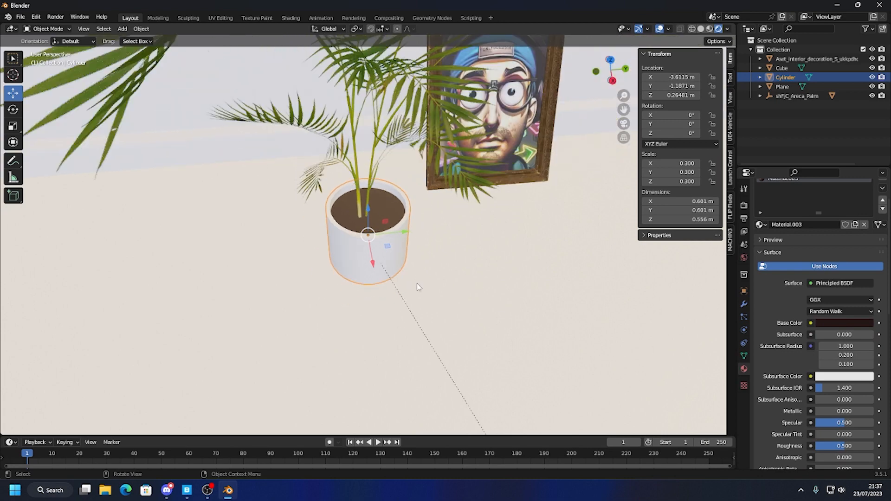
scroll(418, 287, "down", 4)
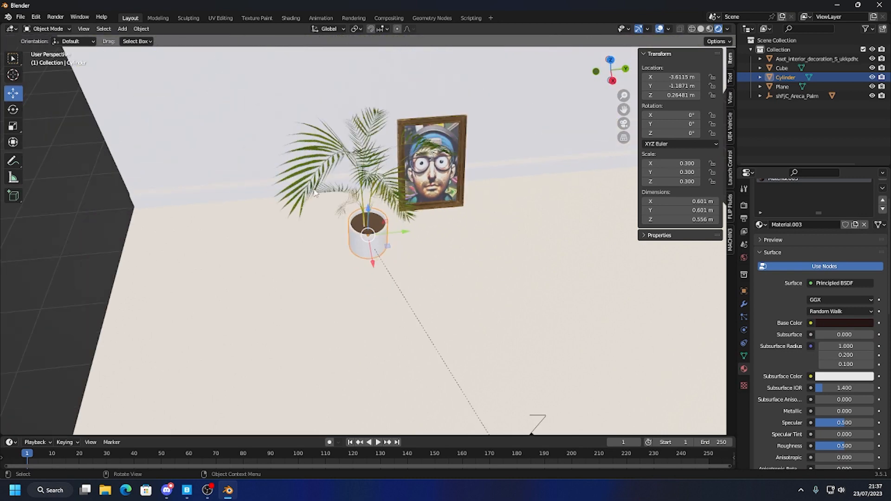
left_click(54, 226)
middle_click_drag(295, 265, 337, 232)
middle_click_drag(398, 216, 337, 276, "shift")
scroll(336, 274, "up", 3)
left_click(328, 271)
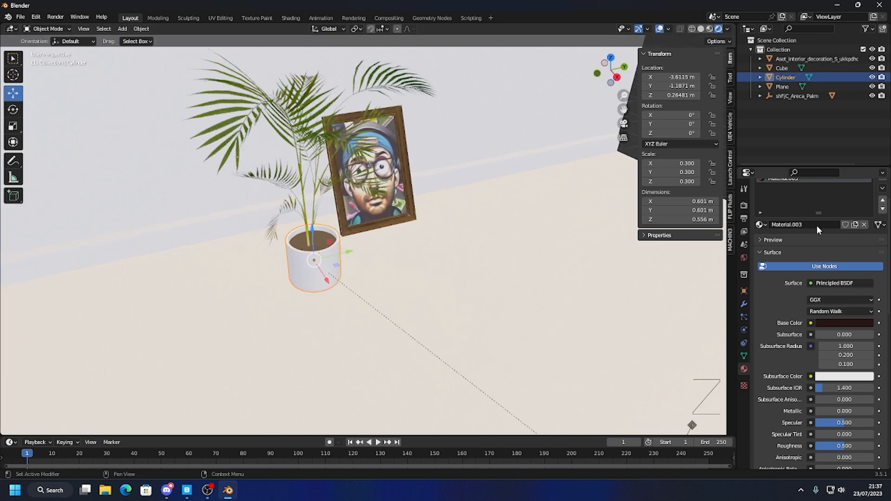
scroll(818, 232, "down", 5)
left_click_drag(844, 365, 877, 365)
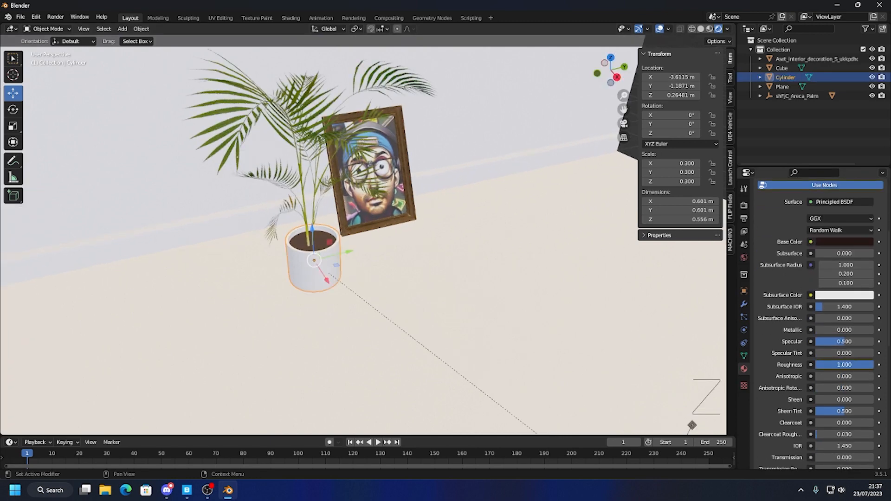
scroll(382, 317, "down", 3)
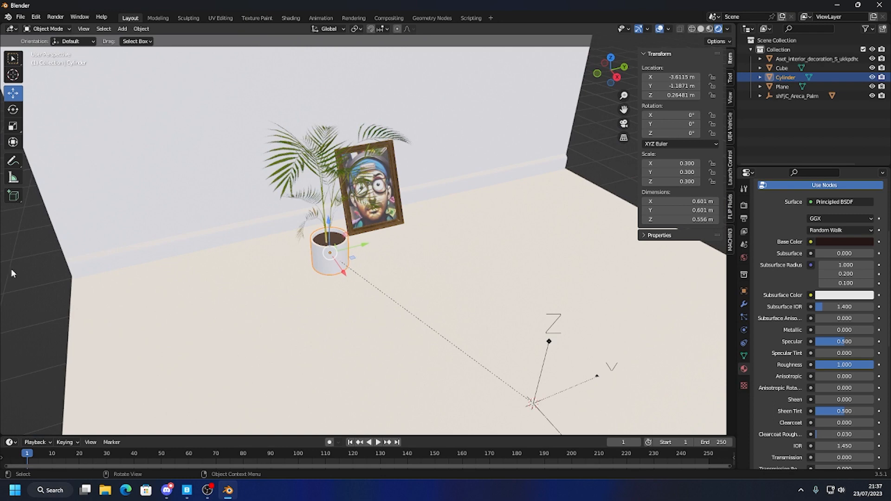
left_click(42, 286)
middle_click_drag(421, 348, 406, 303)
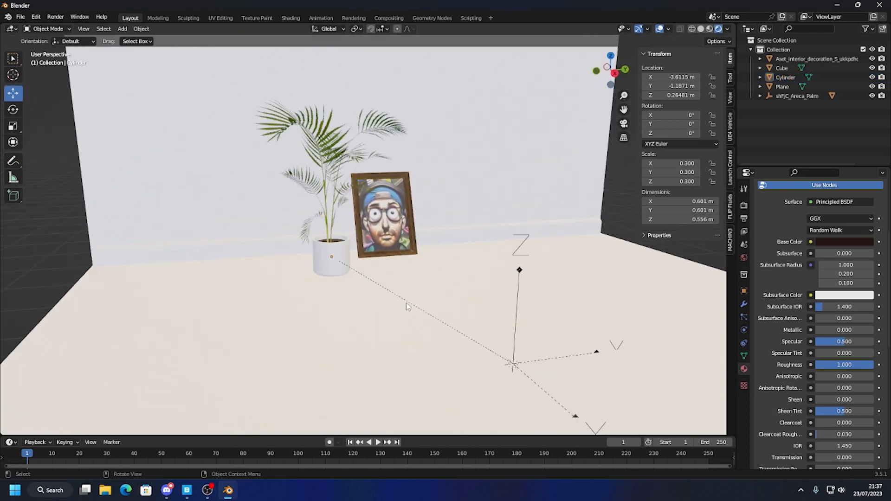
Select the white pot together with the palm and join them into a single object.
scroll(404, 304, "down", 1)
left_click(349, 252)
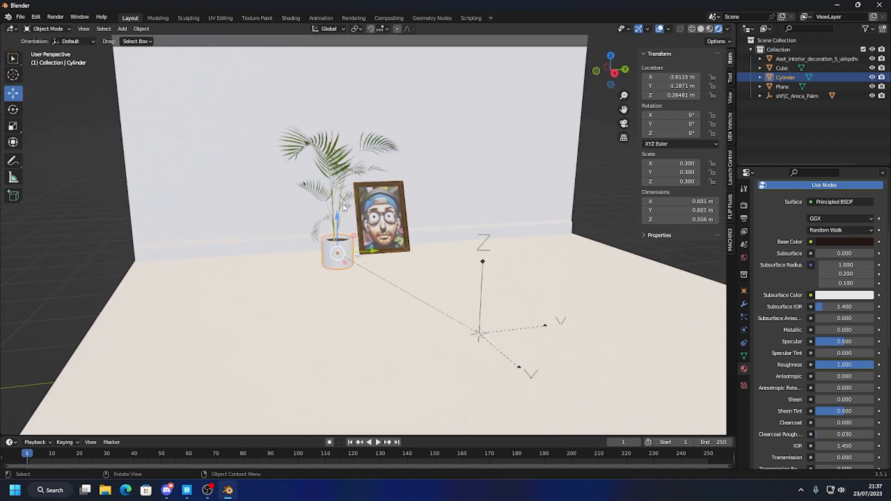
left_click(343, 208)
left_click(344, 207)
left_click(343, 209)
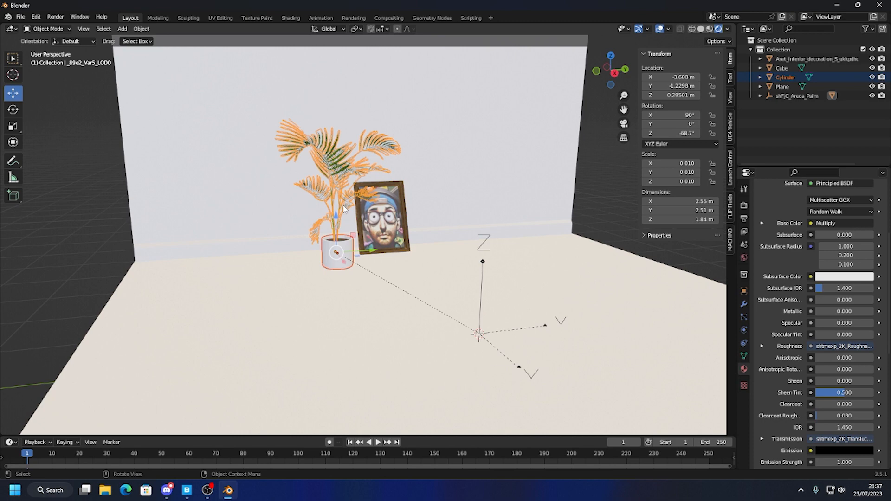
right_click(344, 207)
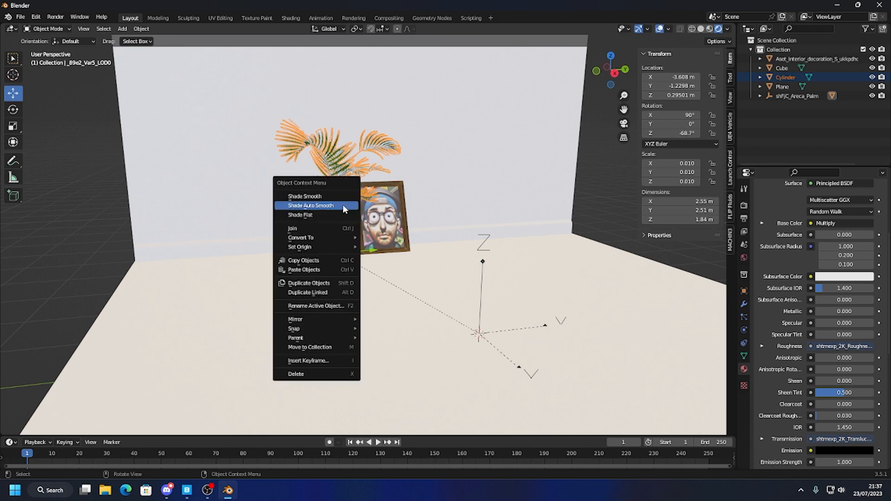
left_click(305, 227)
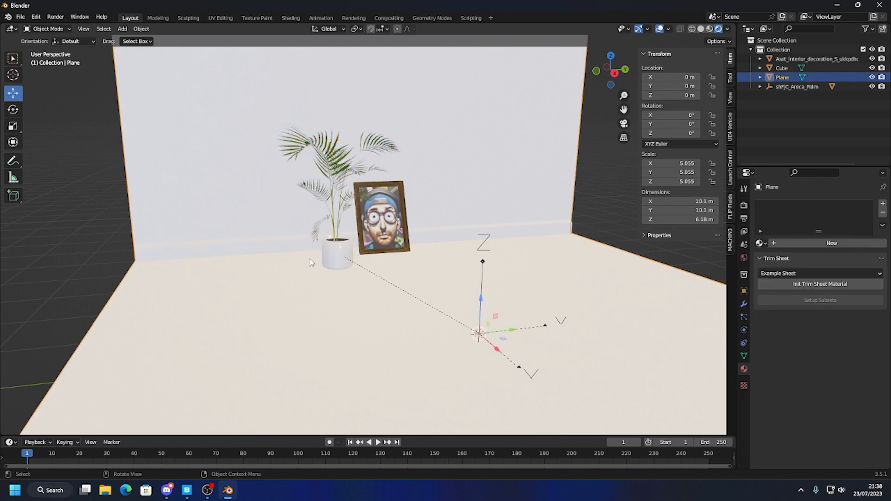
Move the picture frame about 0.23 m along Y, away from the palm, and deselect it.
left_click(388, 235)
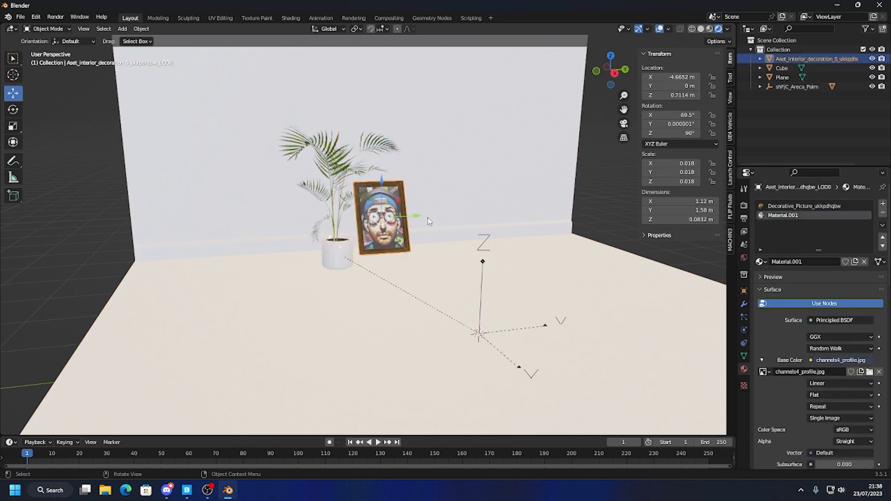
left_click_drag(409, 222, 473, 220)
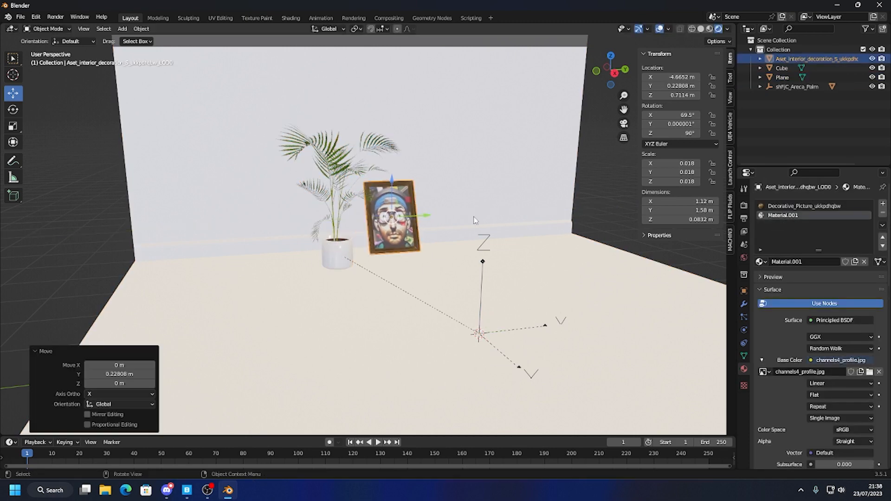
left_click(614, 204)
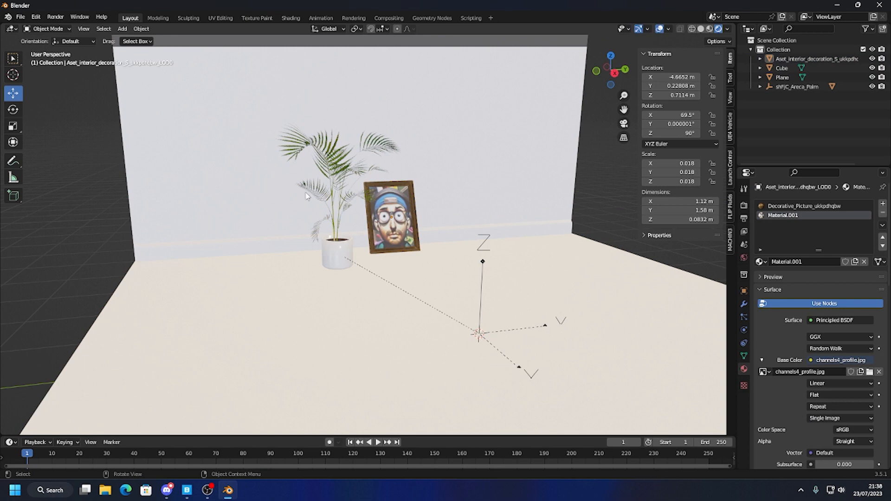
middle_click_drag(306, 195, 358, 282)
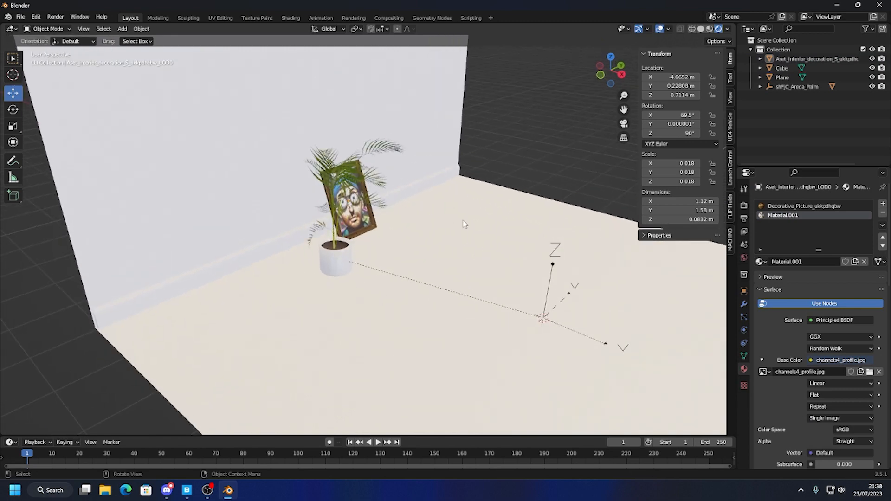
middle_click_drag(464, 224, 429, 226)
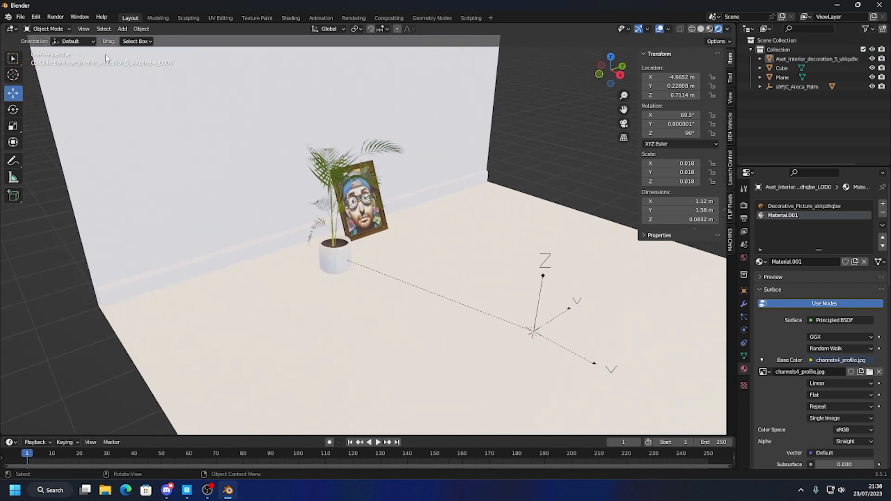
Switch to Quixel Bridge, clear the Local filter and browse the Interior category of 3D Assets for decorative items.
left_click(188, 490)
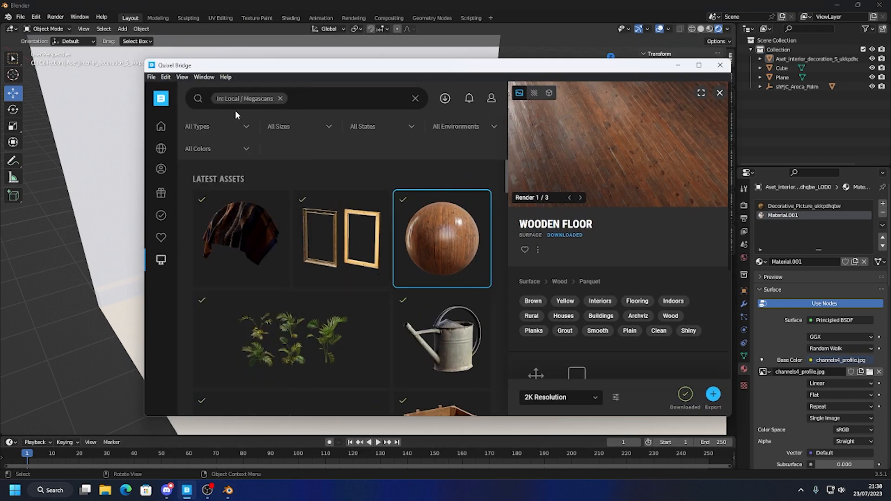
left_click(280, 99)
left_click(161, 126)
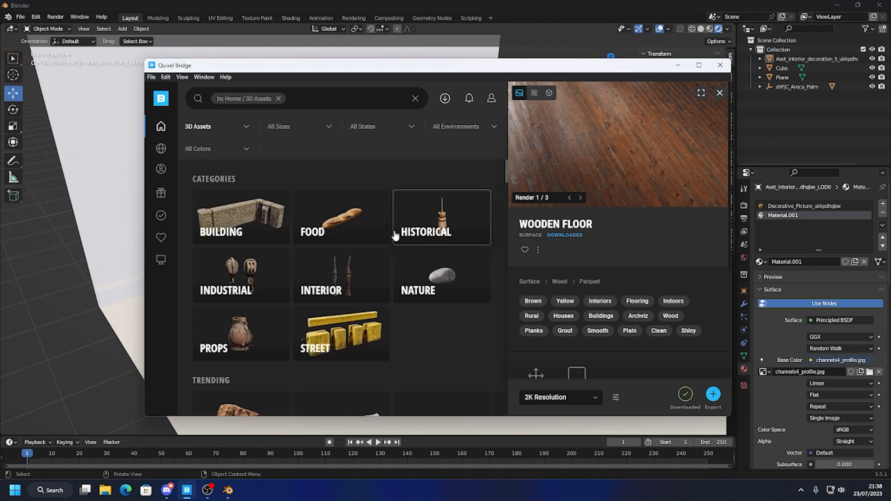
left_click(367, 282)
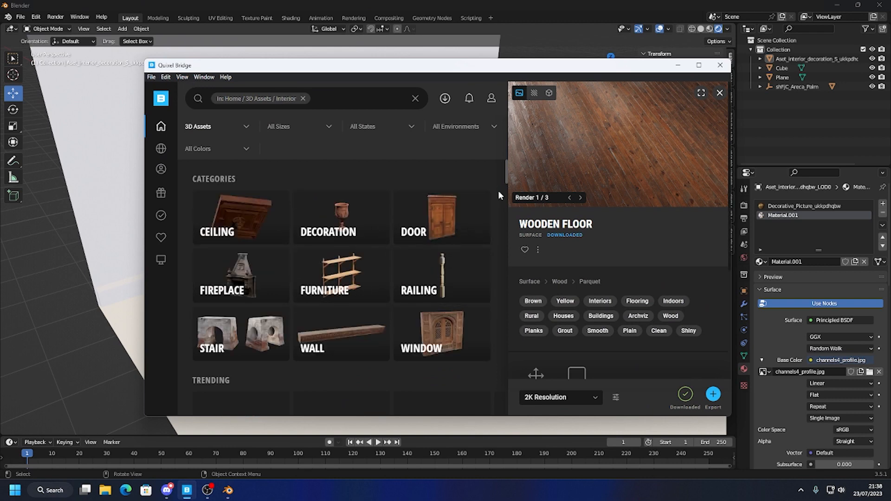
scroll(507, 179, "down", 3)
scroll(505, 174, "up", 3)
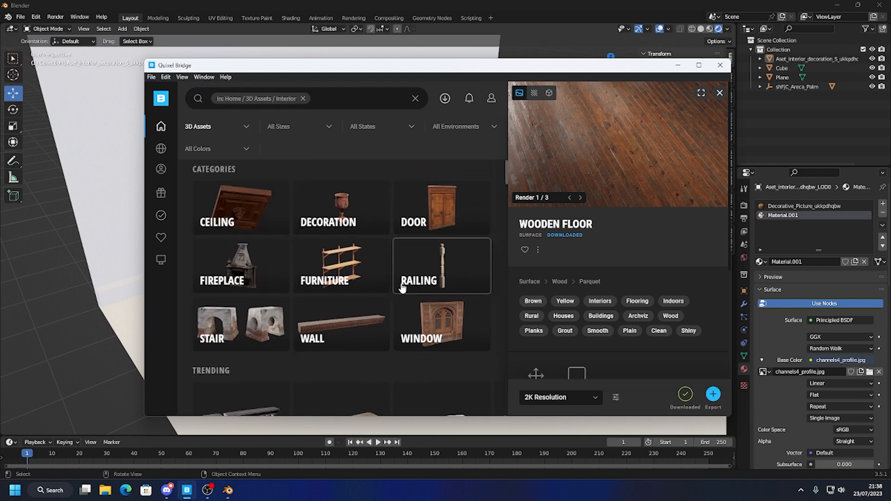
scroll(295, 264, "down", 2)
scroll(383, 283, "down", 6)
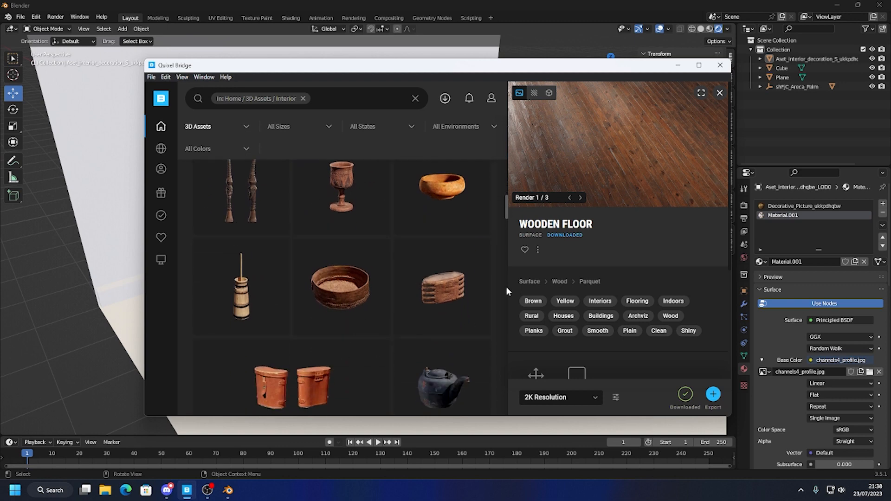
left_click_drag(507, 199, 495, 241)
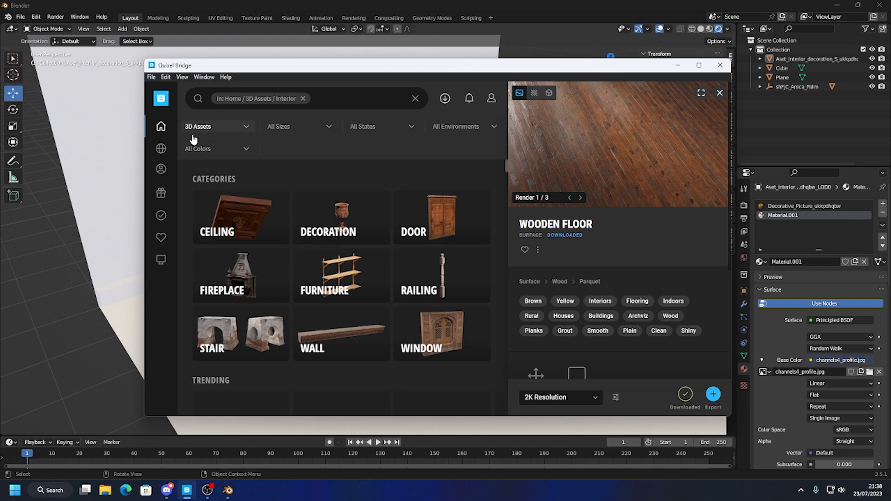
Browse the Sporting Goods assets under Props / Recreational.
mouse_move(162, 127)
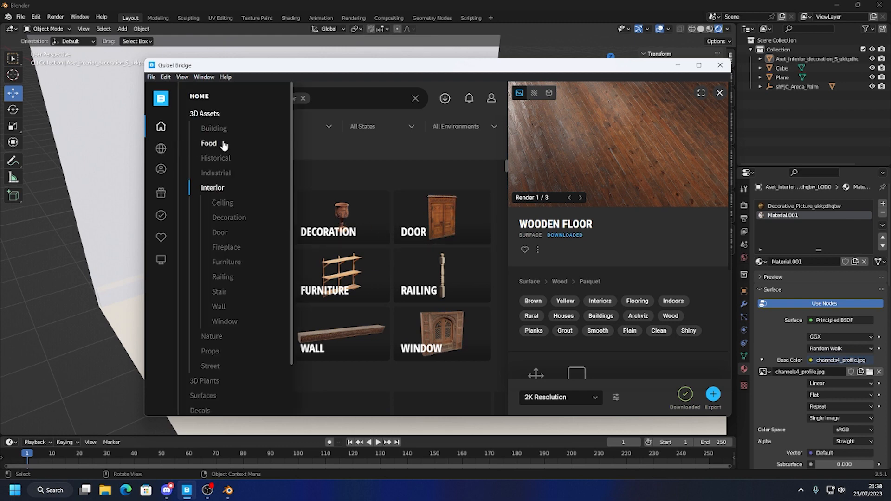
left_click(224, 352)
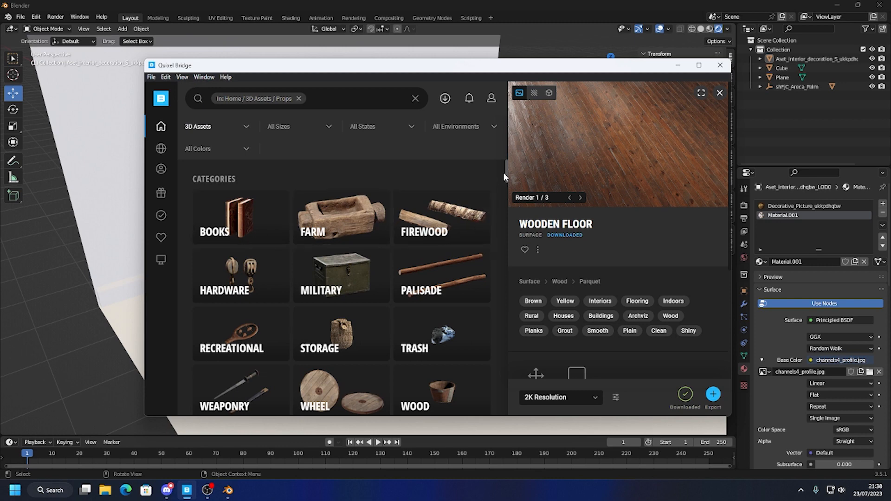
left_click_drag(503, 171, 505, 183)
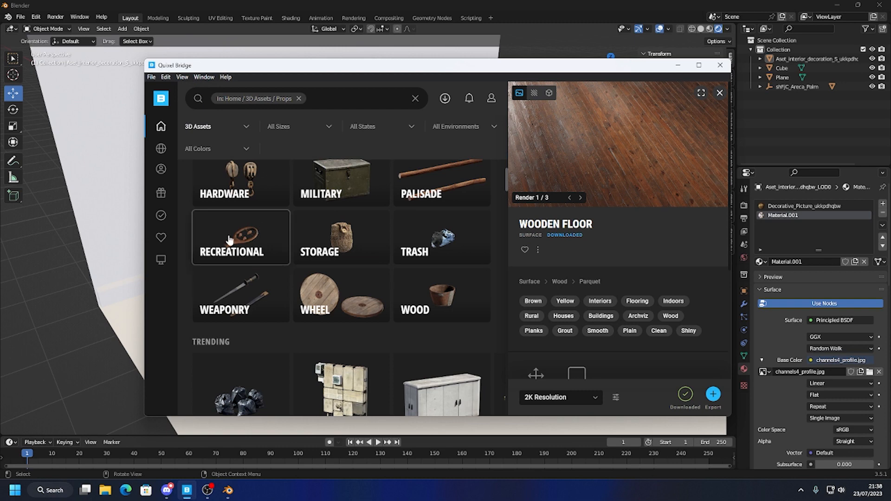
left_click(253, 245)
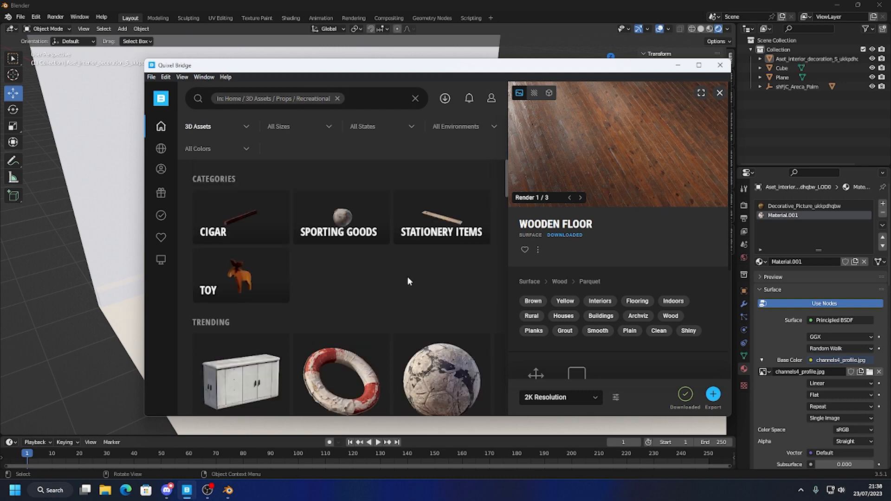
left_click(370, 218)
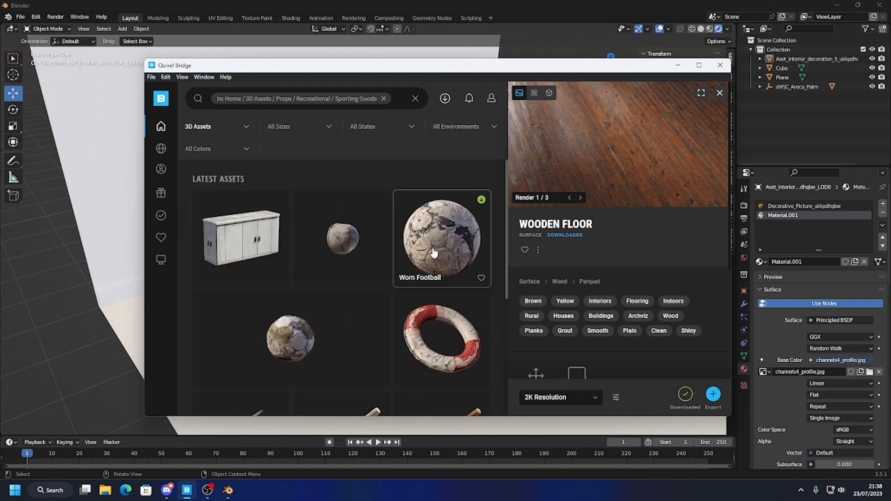
left_click_drag(507, 179, 487, 219)
scroll(486, 216, "up", 2)
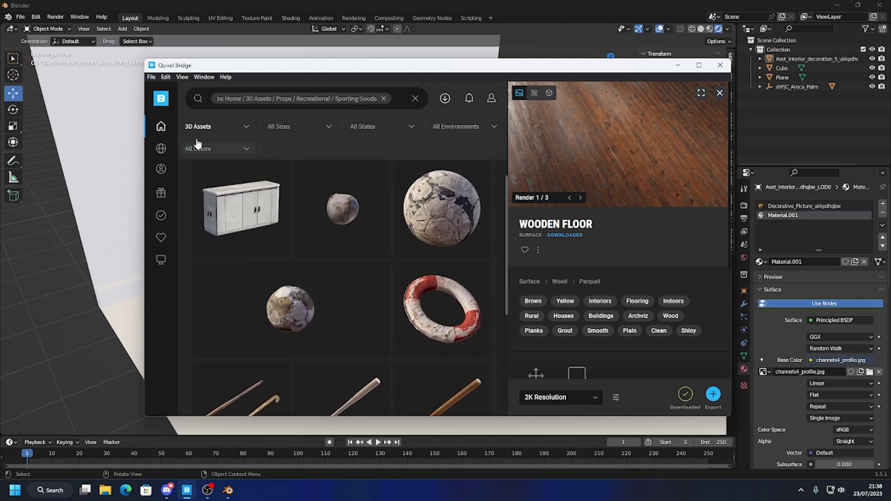
scroll(440, 203, "up", 1)
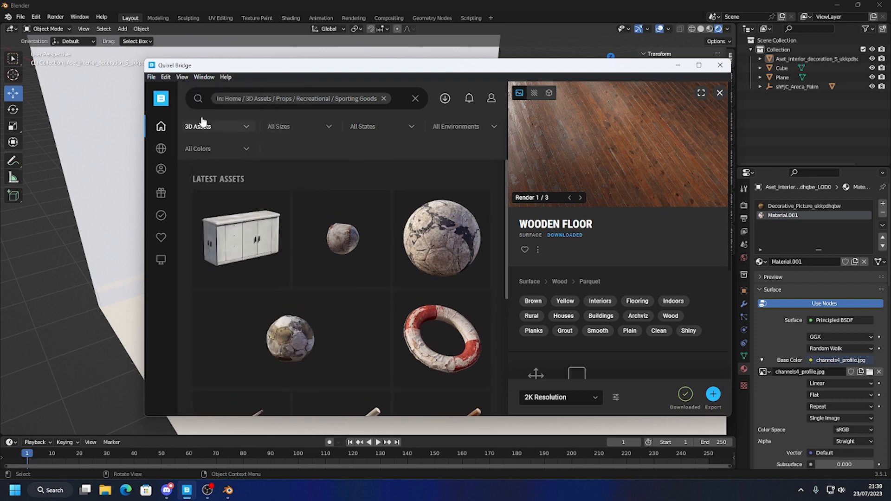
Clear the Sporting Goods filter and open the 3D Assets / Props / Recreational / Toy category.
left_click(385, 99)
mouse_move(209, 104)
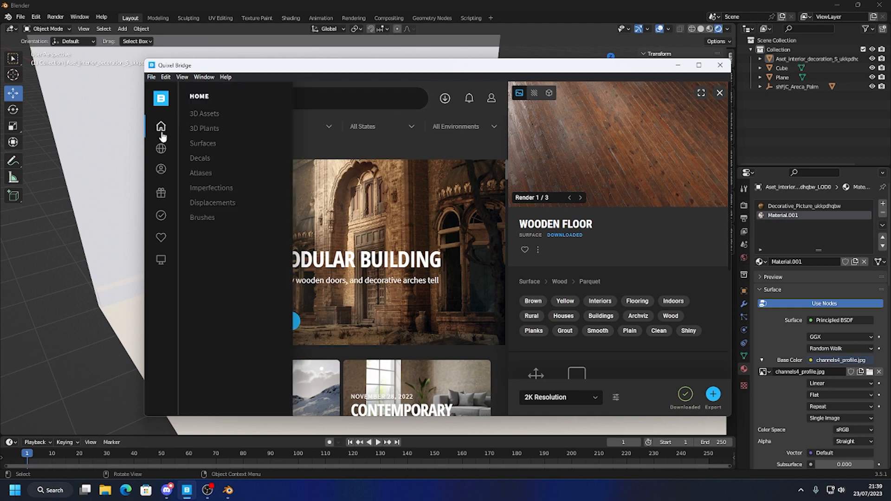
left_click(221, 117)
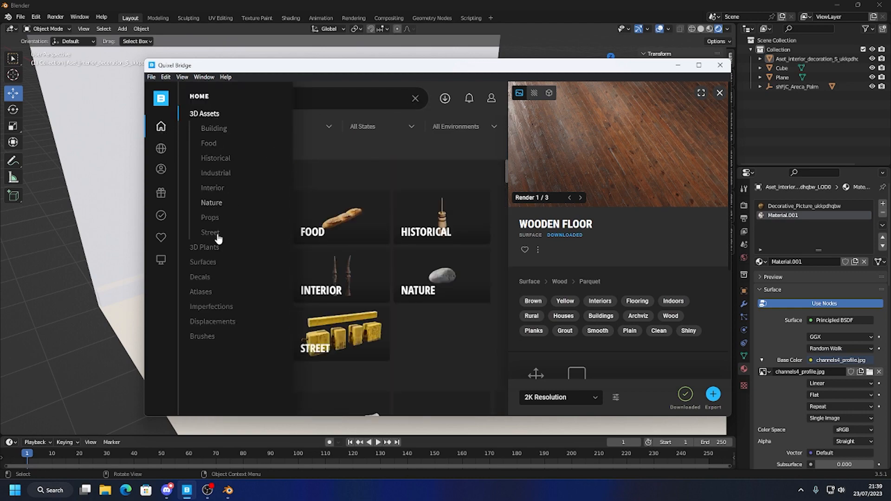
left_click(215, 218)
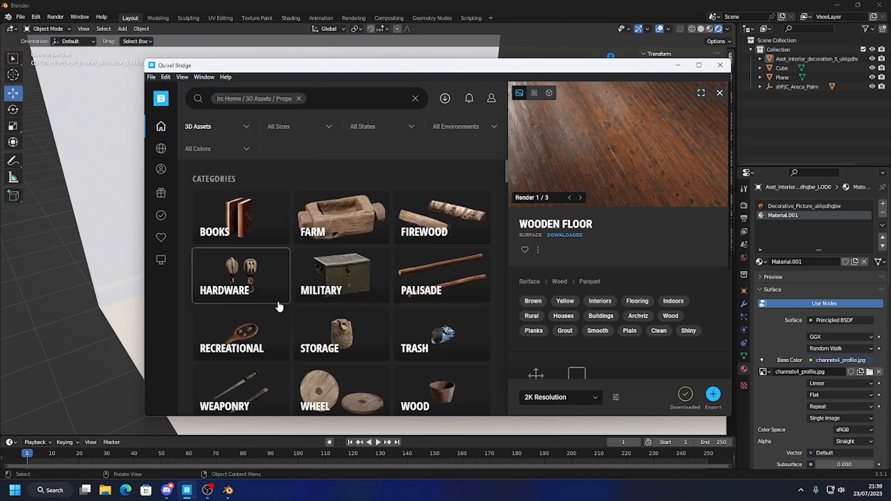
left_click(267, 320)
left_click(259, 279)
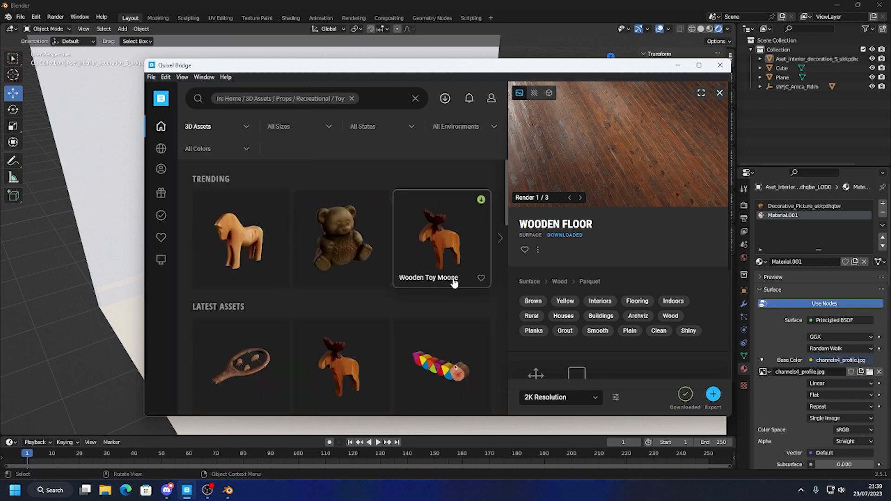
Download the Wooden Toy Moose from the latest toy assets and export it to the Blender scene.
left_click_drag(505, 182, 480, 225)
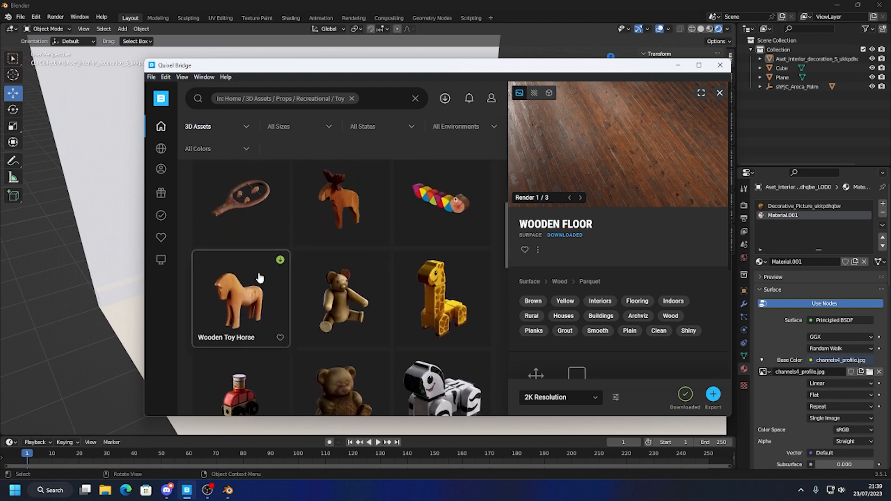
scroll(374, 190, "up", 1)
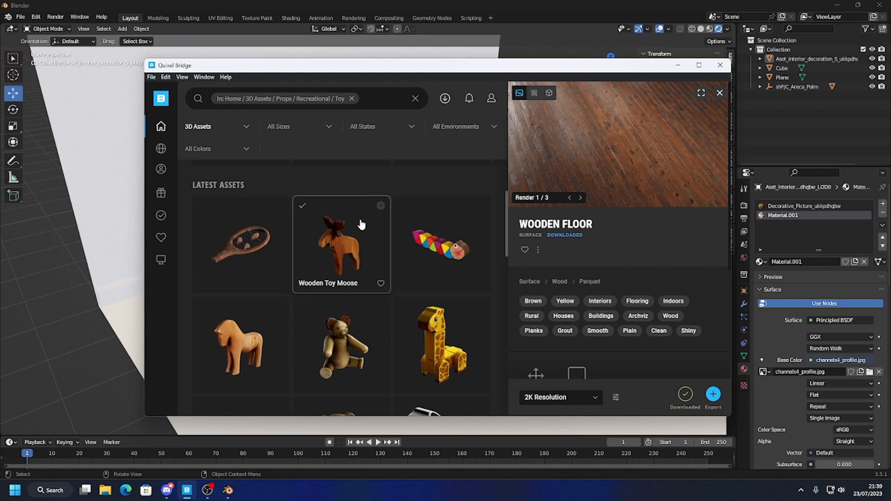
left_click(380, 206)
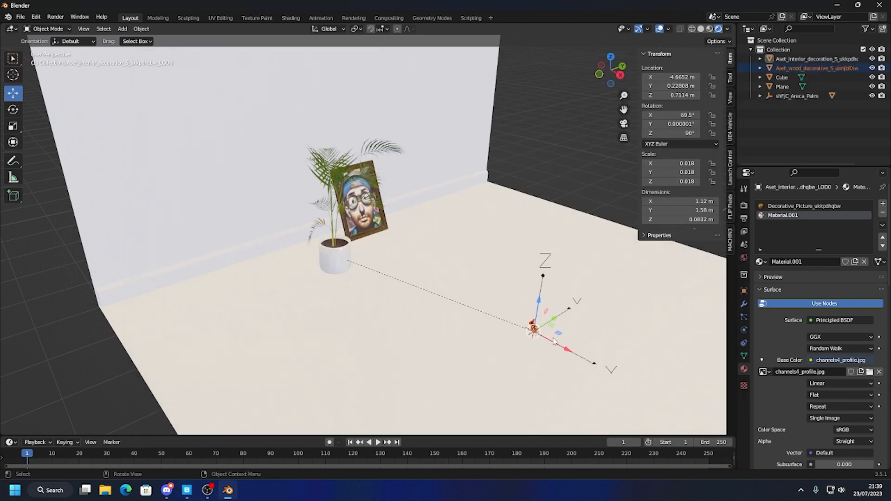
Scale the toy moose up by about 1.87 and move it about -3.49 m along X, in front of the picture frame.
middle_click_drag(553, 341, 493, 240, "shift")
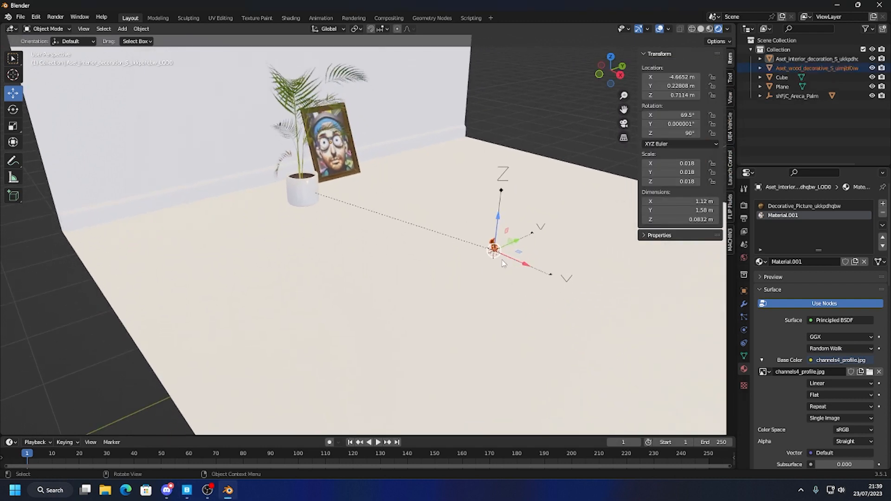
key("s")
left_click(527, 265)
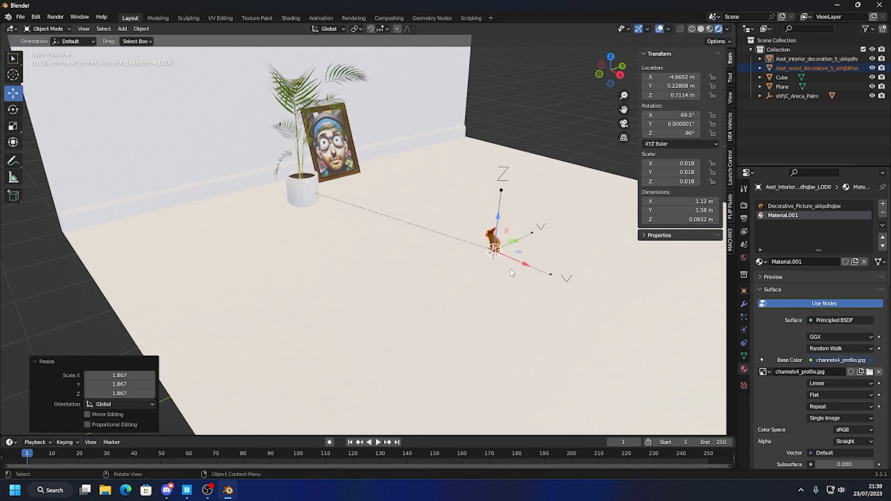
left_click_drag(527, 266, 384, 212)
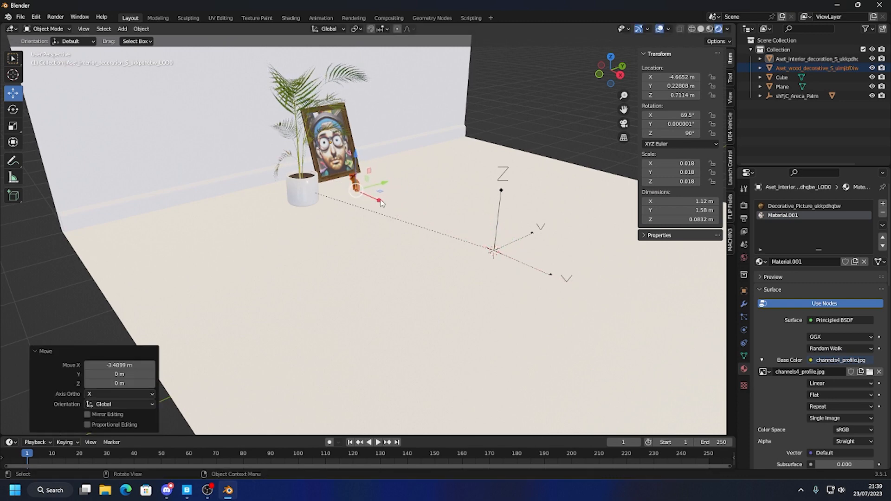
Rotate the toy moose about 54.1° around the Z axis and check its placement on the floor from the back view.
key("KP_Decimal")
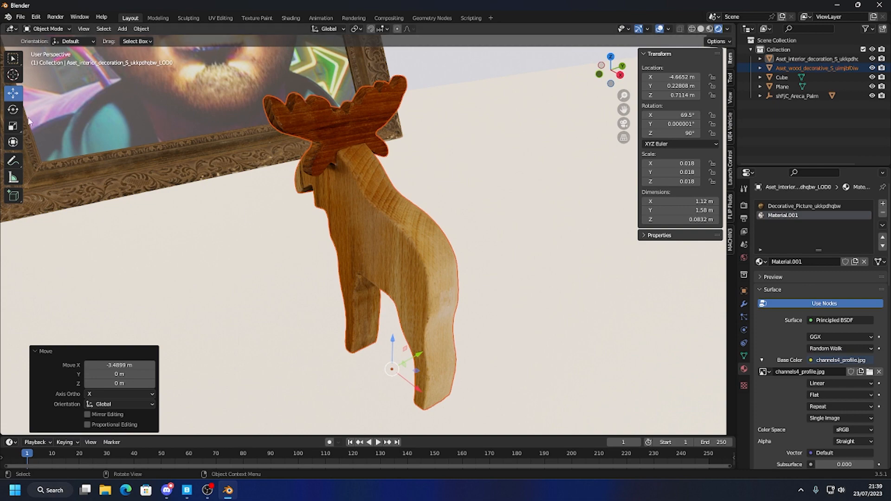
left_click(13, 109)
left_click_drag(423, 369, 408, 386)
middle_click_drag(425, 331, 297, 297)
left_click(625, 71)
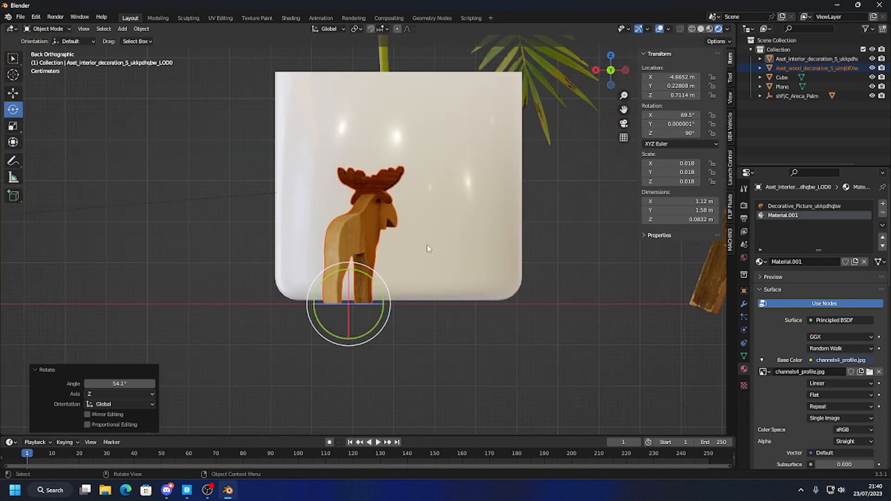
middle_click_drag(421, 310, 301, 215)
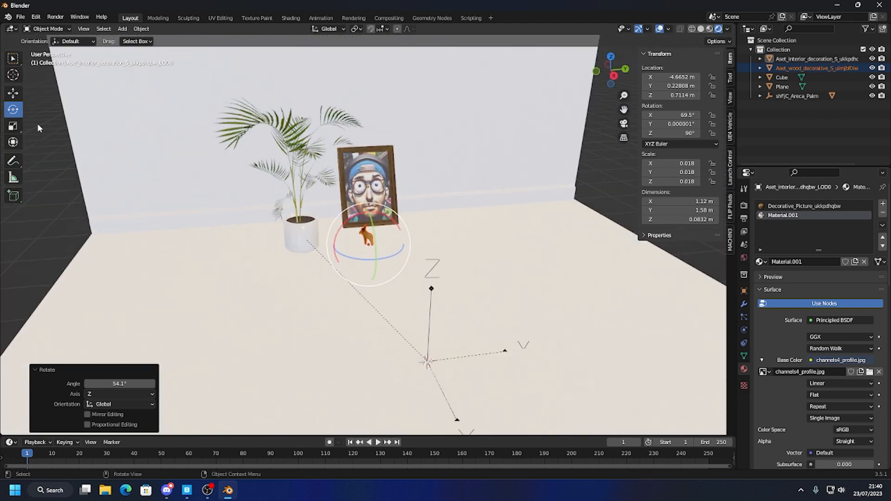
Move the toy moose along the Y axis to stand in front of the picture frame's right corner, and deselect it.
left_click(14, 93)
left_click_drag(394, 262, 431, 269)
left_click(592, 198)
scroll(335, 256, "down", 4)
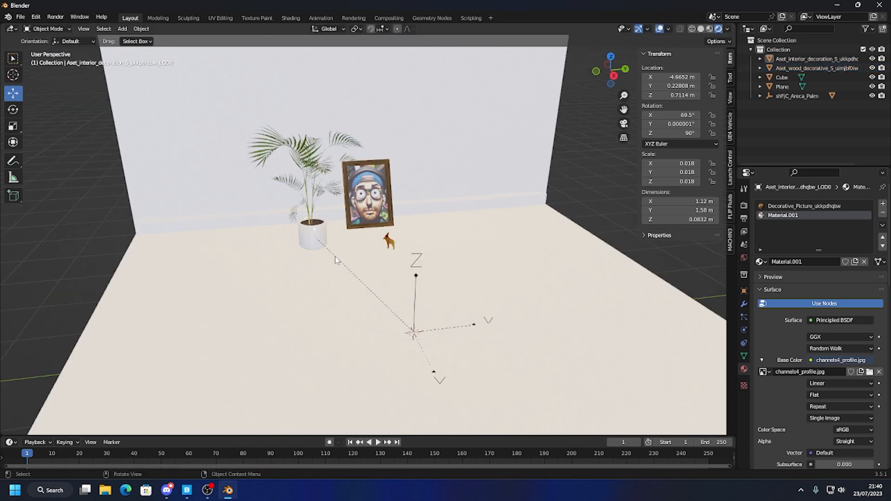
Add a circle mesh to the scene and scale it up by about 3.64.
middle_click_drag(292, 252, 346, 259)
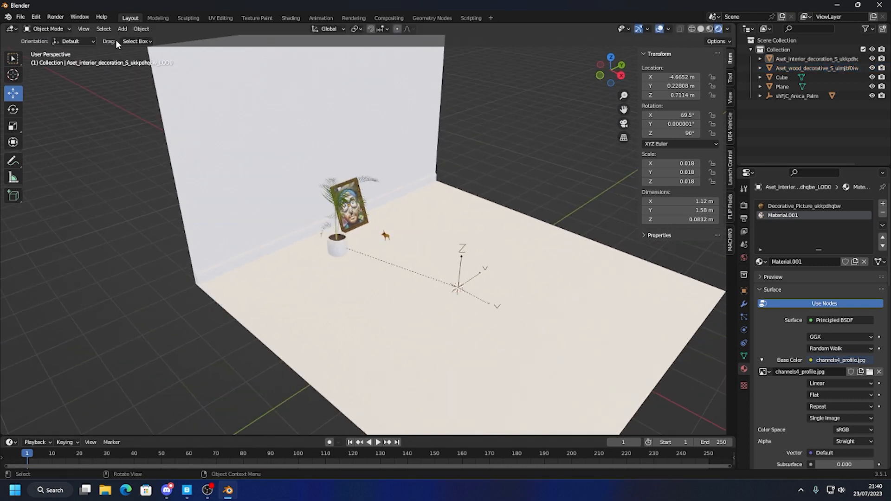
left_click(122, 28)
mouse_move(127, 38)
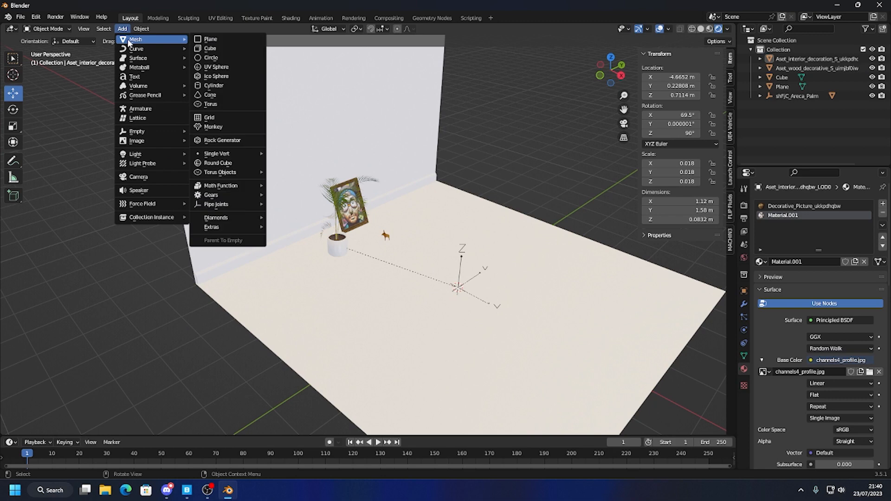
left_click(213, 58)
key("s")
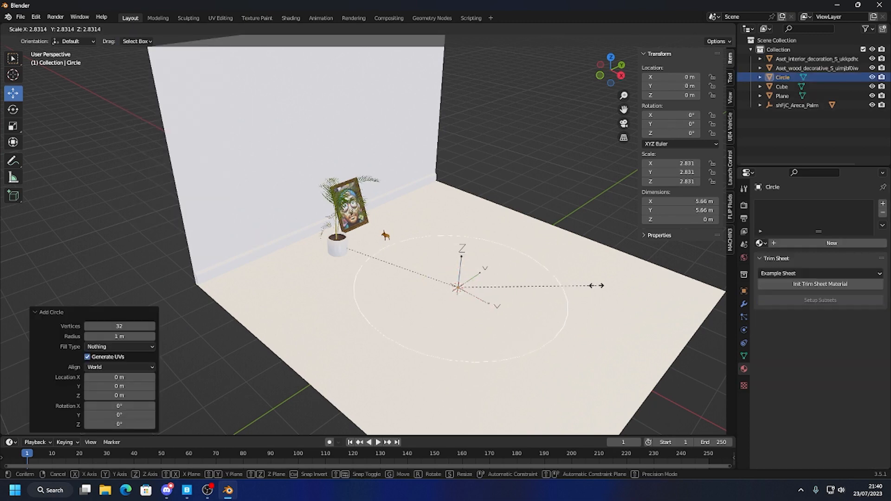
left_click(636, 283)
Move the circle to about 1.14 m on X and 1.11 m on Y, and raise it about 0.12 m above the floor.
key("g")
key("x")
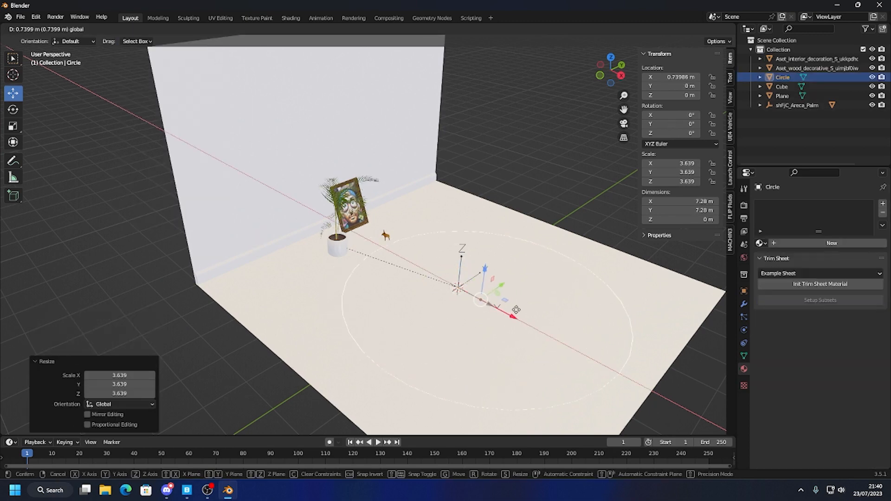
left_click(519, 316)
middle_click_drag(519, 316, 493, 277)
left_click_drag(437, 279, 485, 277)
left_click_drag(449, 244, 450, 239)
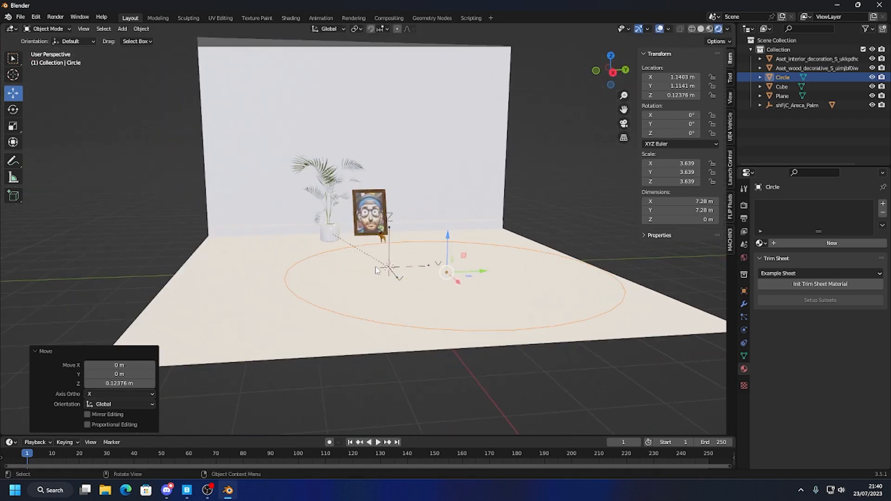
Fill the circle with a face and lower it about 0.04 m along Z.
key("Tab")
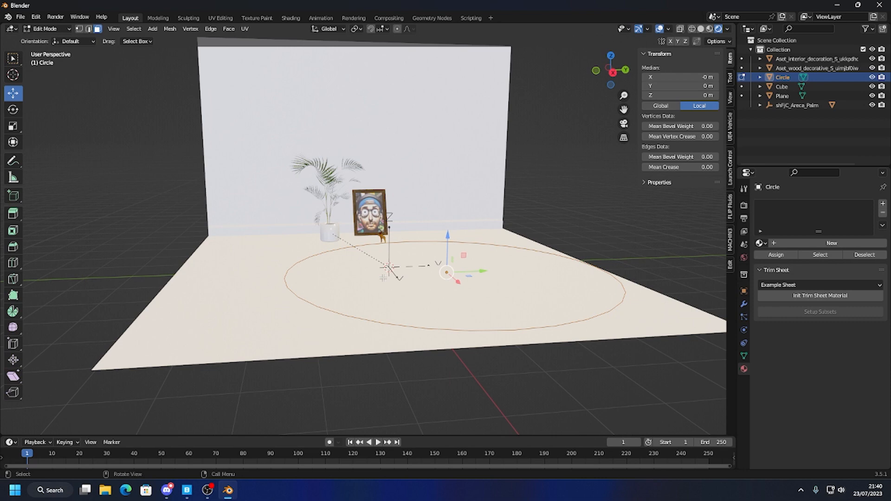
key("Tab")
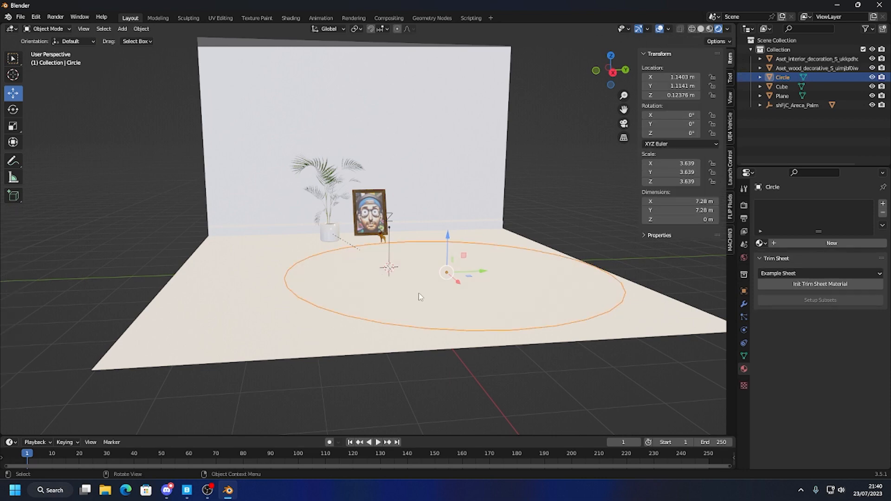
left_click_drag(450, 247, 454, 242)
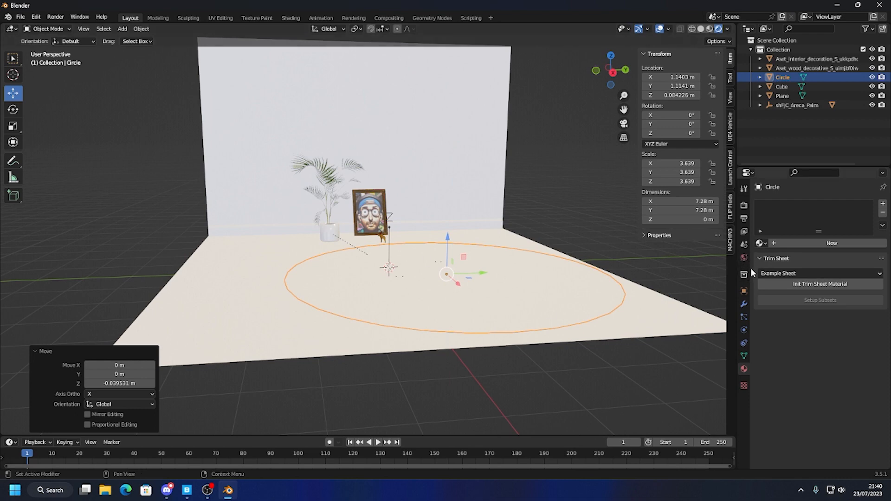
Assign the existing Carpet_pgwglgp0 material to the circle.
left_click(763, 244)
left_click(780, 267)
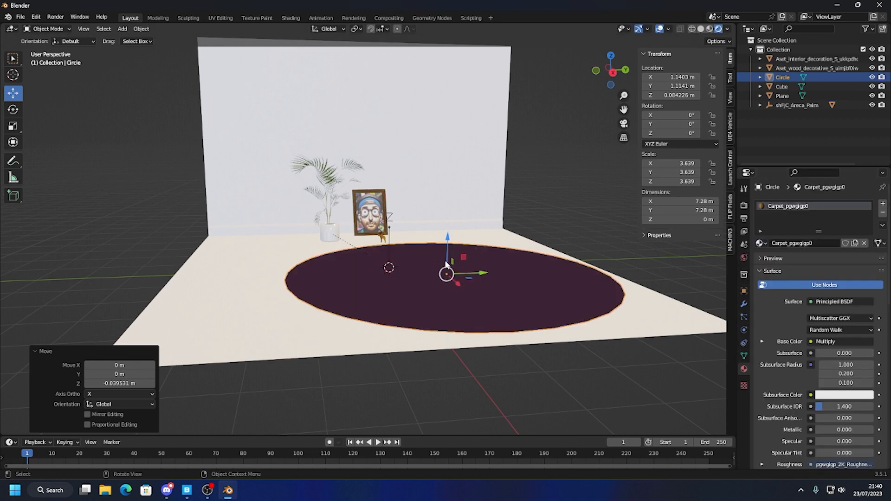
middle_click_drag(434, 244, 428, 271)
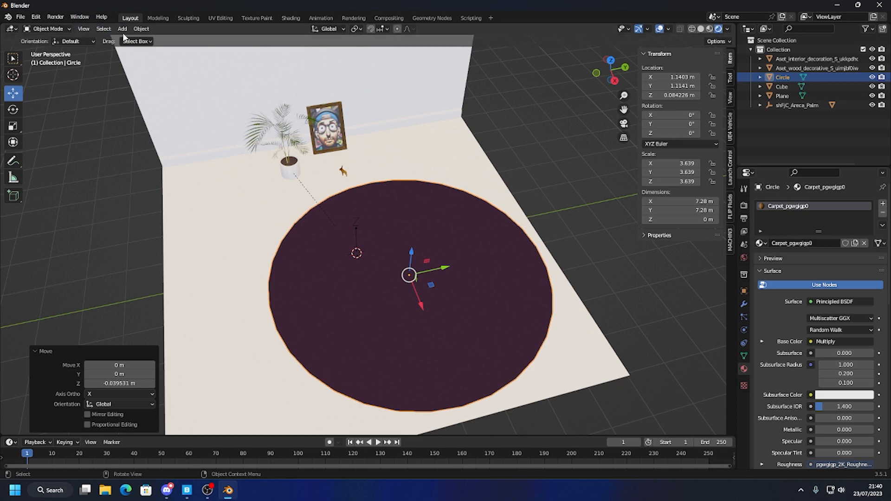
Try a plain Fill on the circle's face, undo it, and apply Grid Fill with span 8 and offset 0 instead.
key("Tab")
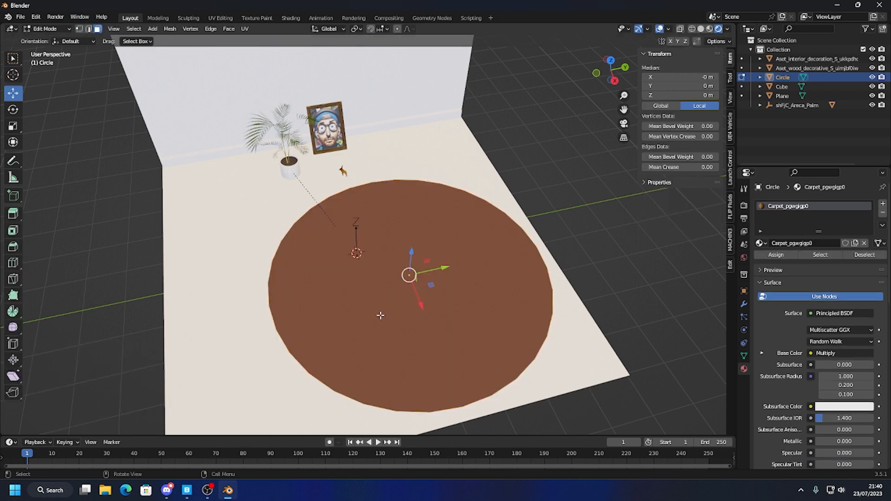
left_click(227, 31)
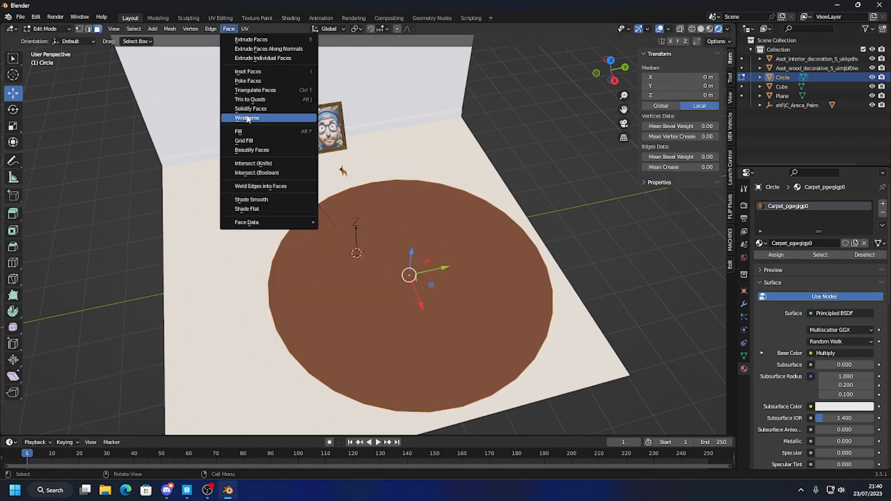
left_click(251, 141)
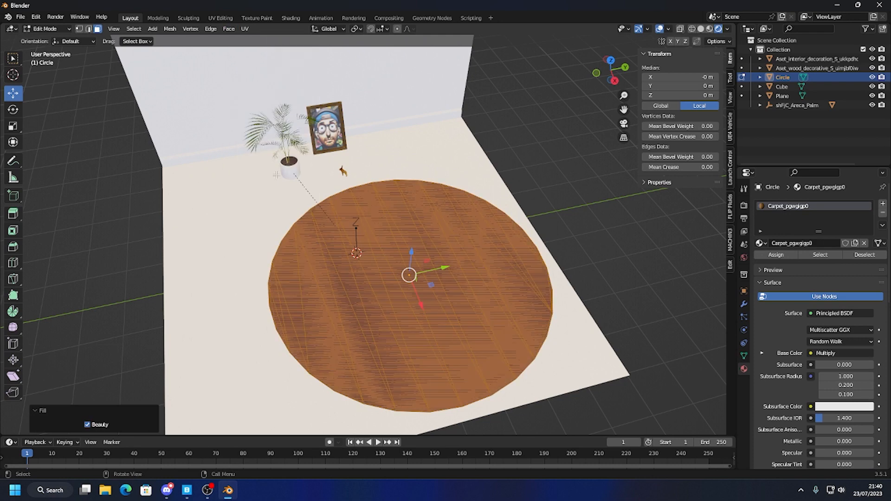
left_click(312, 181)
left_click(206, 30)
mouse_move(227, 29)
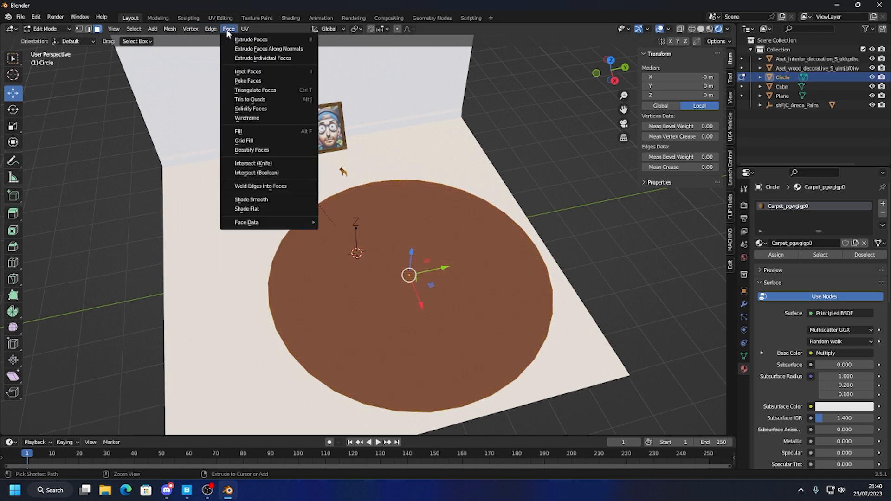
left_click(239, 145)
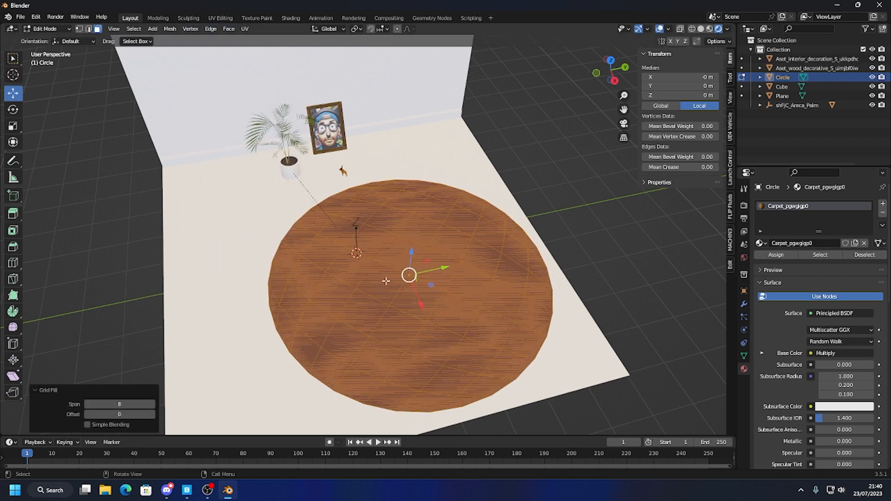
Return to Object Mode and raise the carpet circle about 0.025 m along Z.
key("Tab")
middle_click_drag(358, 322, 420, 239)
key("g")
key("z")
left_click(415, 197)
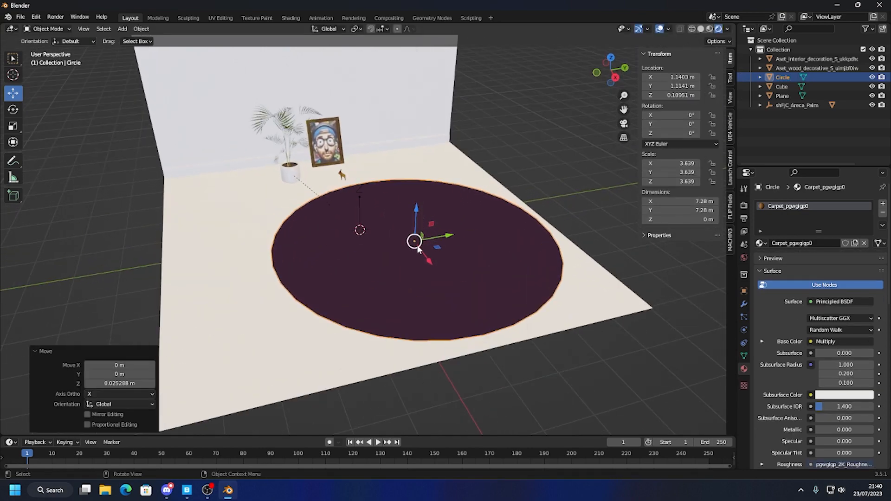
Check the carpet's grid topology by deselecting everything and selecting a single face near its centre.
key("Tab")
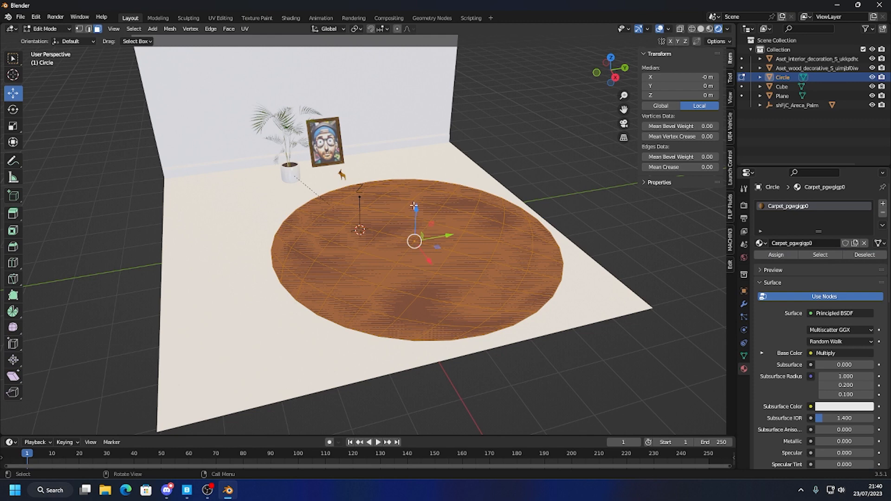
key("alt+a")
left_click(427, 240)
left_click(424, 254)
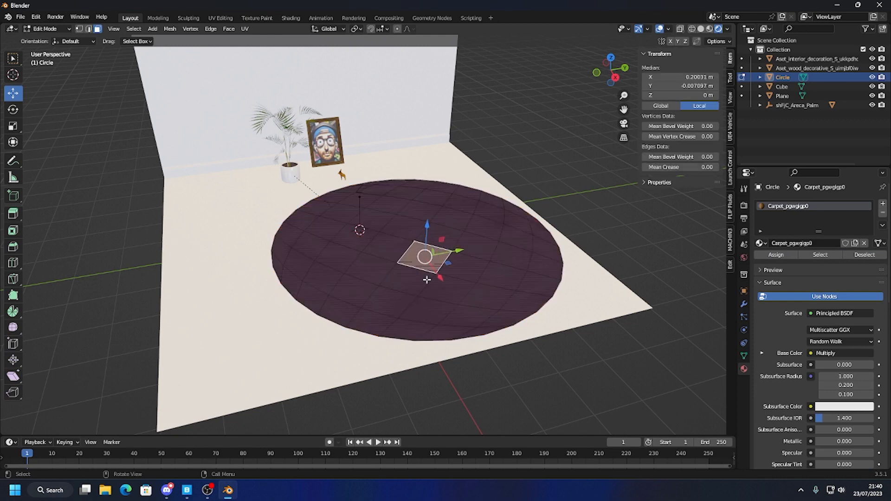
middle_click_drag(425, 280, 425, 236)
Adjust the carpet circle's height to about 0.15 m on Z, checking individual grid faces in between.
key("Tab")
left_click_drag(412, 185, 412, 166)
mouse_move(418, 227)
middle_mouse_down()
mouse_move(422, 192)
mouse_move(412, 222)
middle_mouse_up()
key("Tab")
left_click(385, 178)
left_click(415, 177)
left_click(427, 177)
key("Tab")
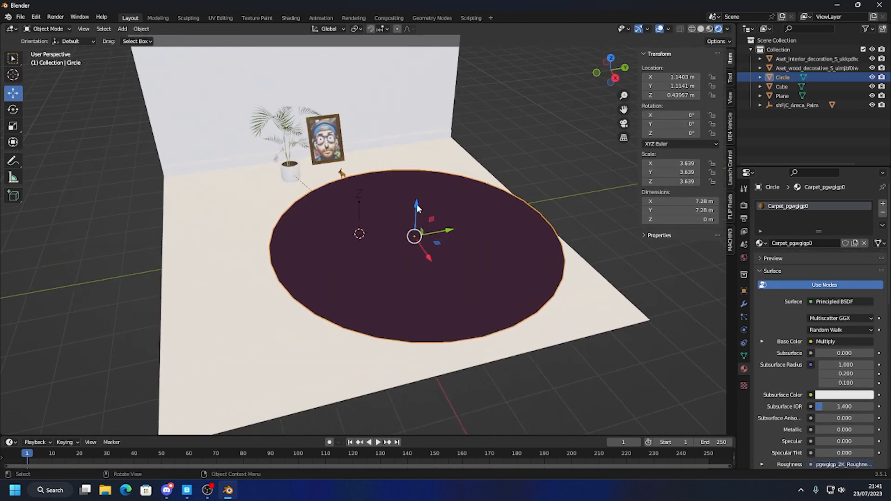
left_click_drag(418, 203, 417, 211)
Unwrap all carpet faces in the UV Editing workspace with Project from View, using the top orthographic view.
key("Tab")
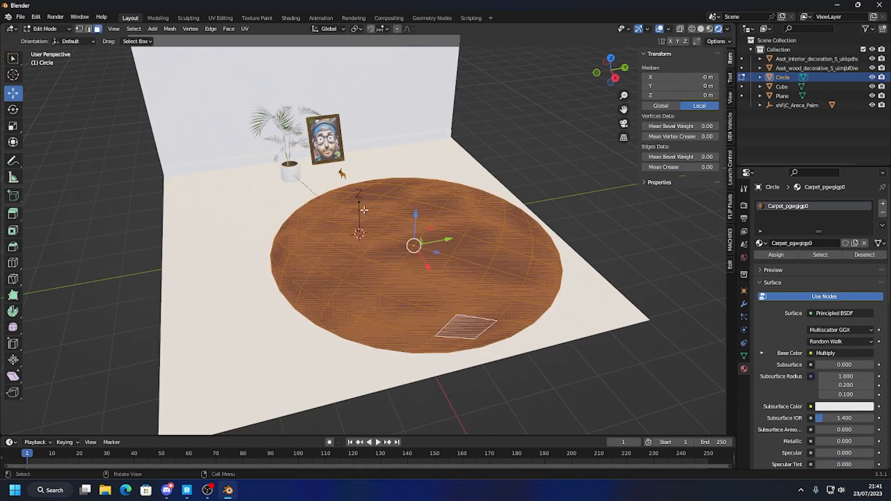
left_click(243, 28)
left_click(220, 18)
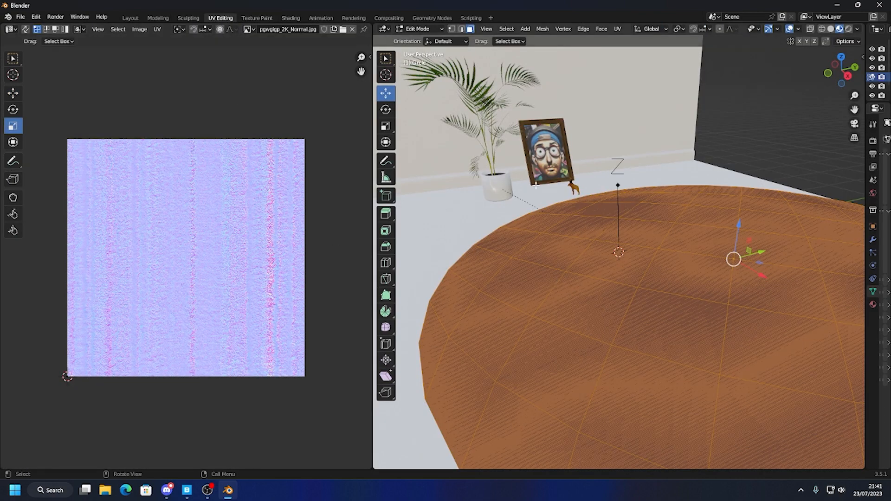
left_click(841, 57)
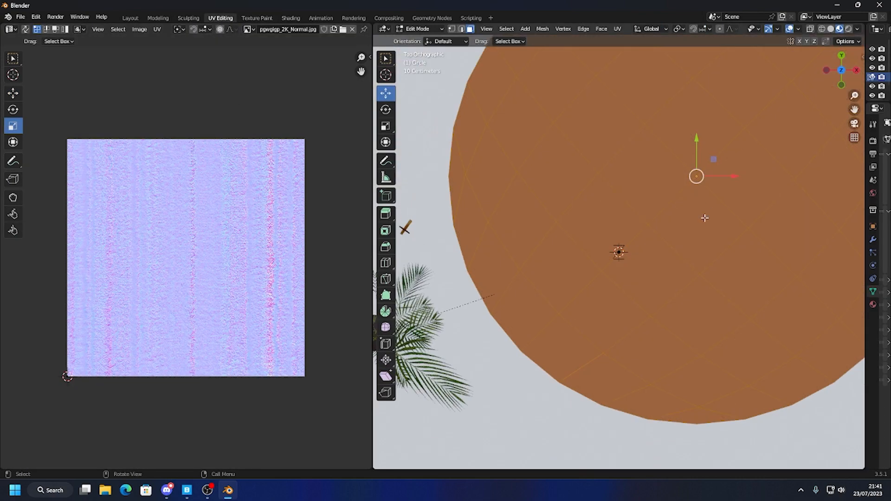
middle_click_drag(693, 239, 667, 254, "shift")
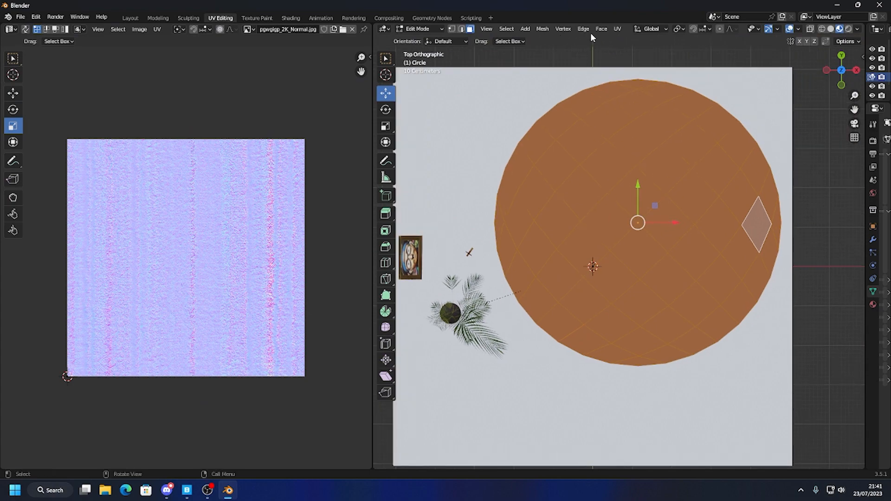
left_click(617, 29)
left_click(635, 117)
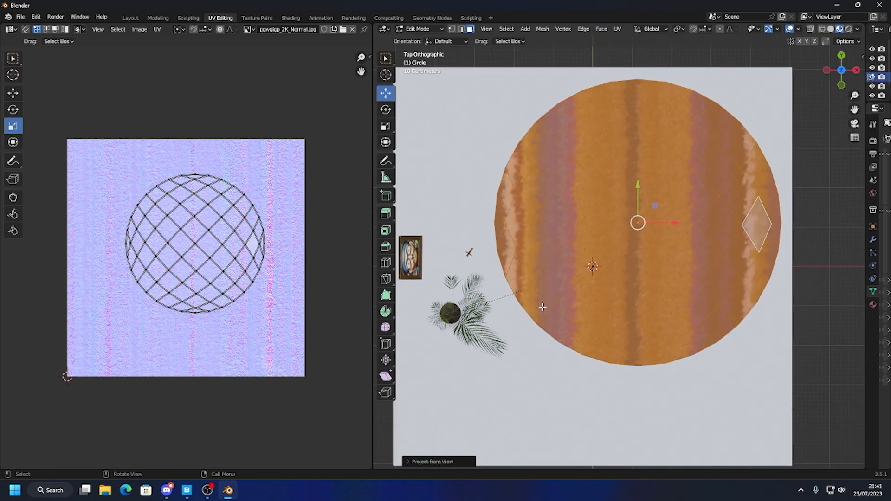
Enlarge the carpet's whole UV island to nearly the texture's full width and shift it slightly down and left.
left_click_drag(53, 101, 311, 364)
key("s")
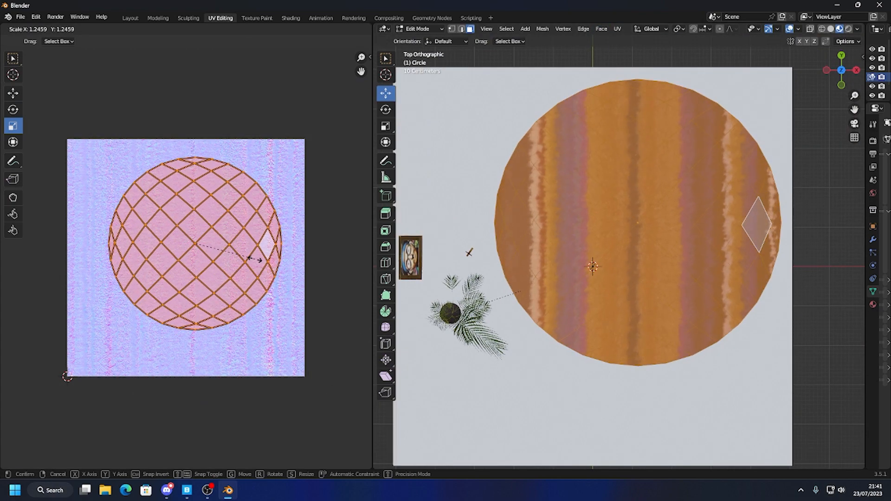
left_click(263, 262)
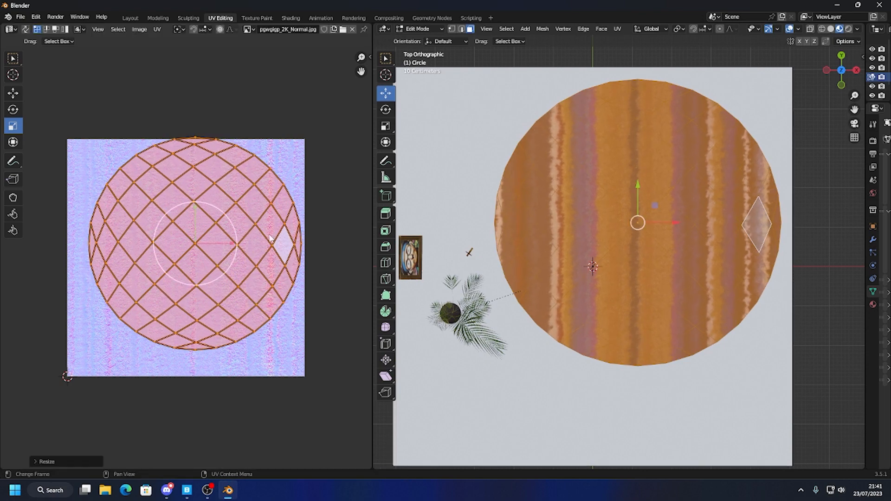
left_click(15, 96)
left_click_drag(200, 247, 191, 261)
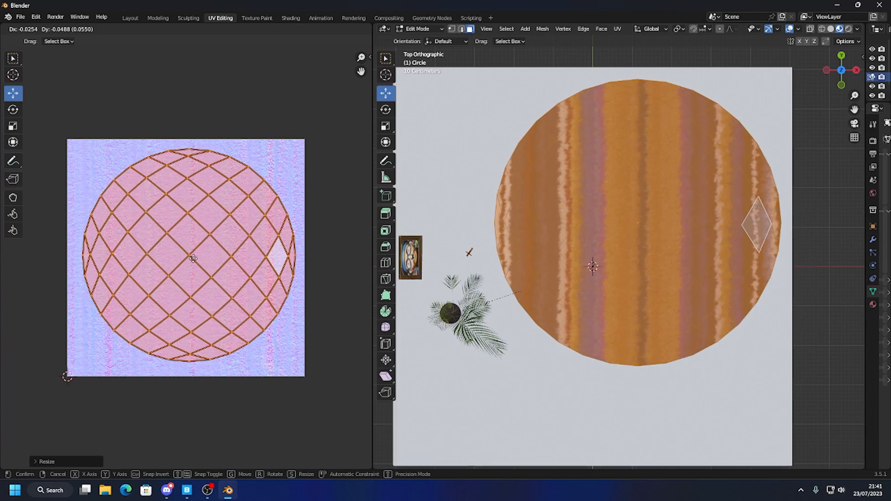
left_click(206, 274)
Scale the carpet's UVs by about 3.13 for narrower stripes and check the texture in Object Mode.
key("s")
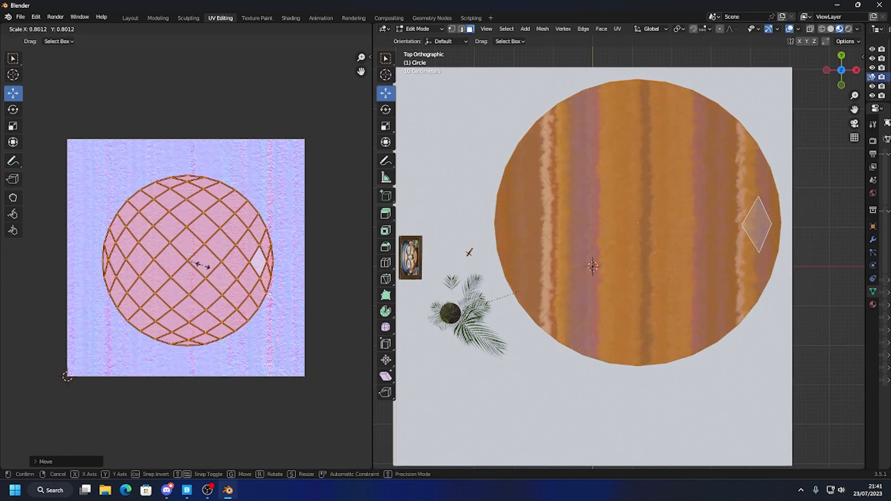
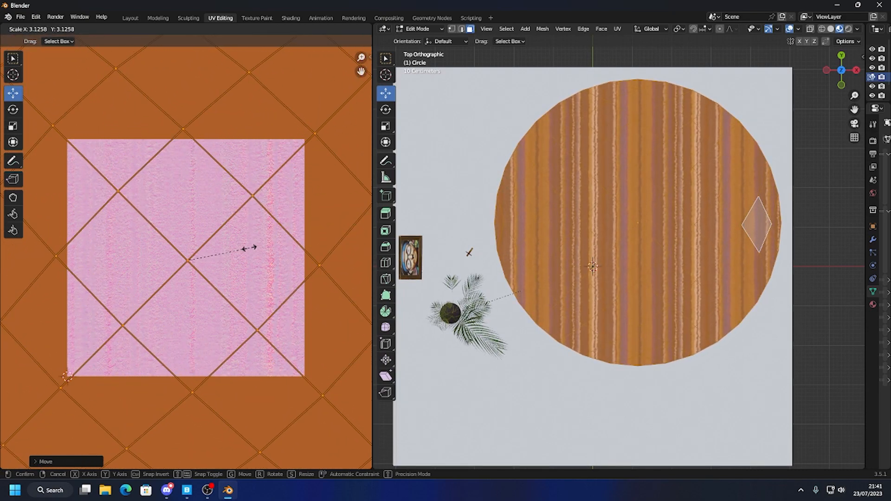
left_click(249, 249)
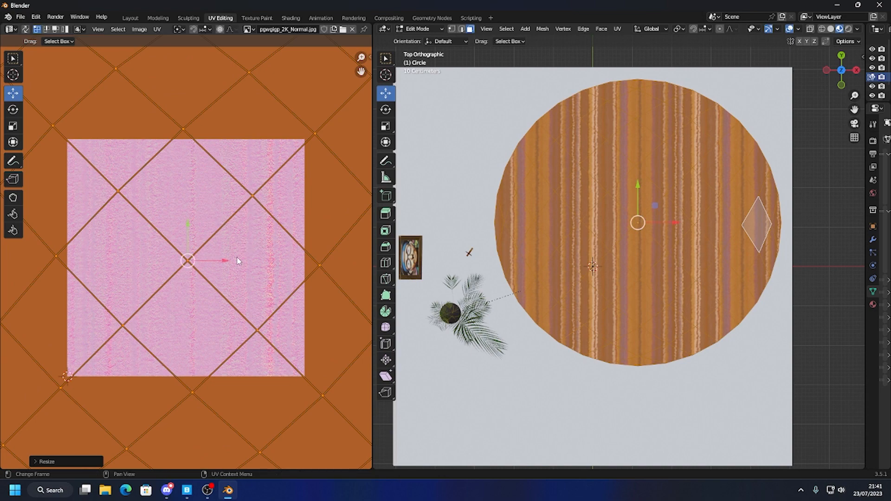
key("Tab")
scroll(237, 257, "down", 1)
middle_click_drag(513, 253, 535, 251)
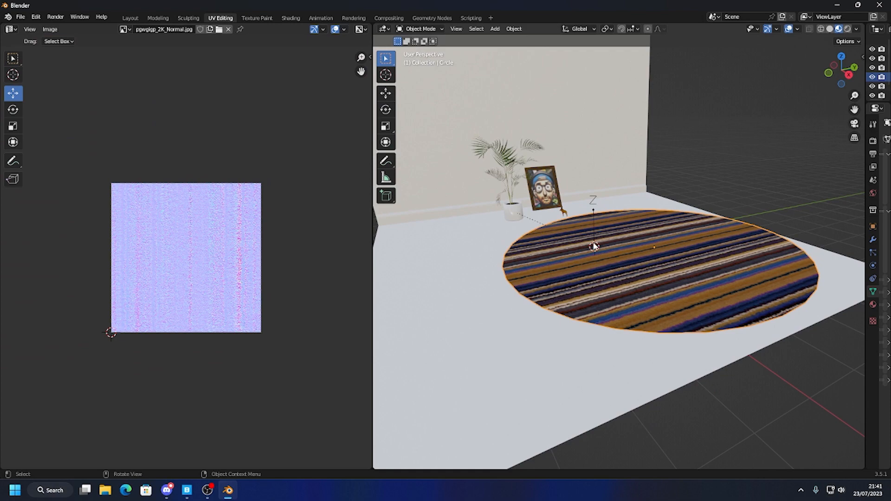
Return to the Layout workspace and view the carpet's edge up close.
left_click(131, 17)
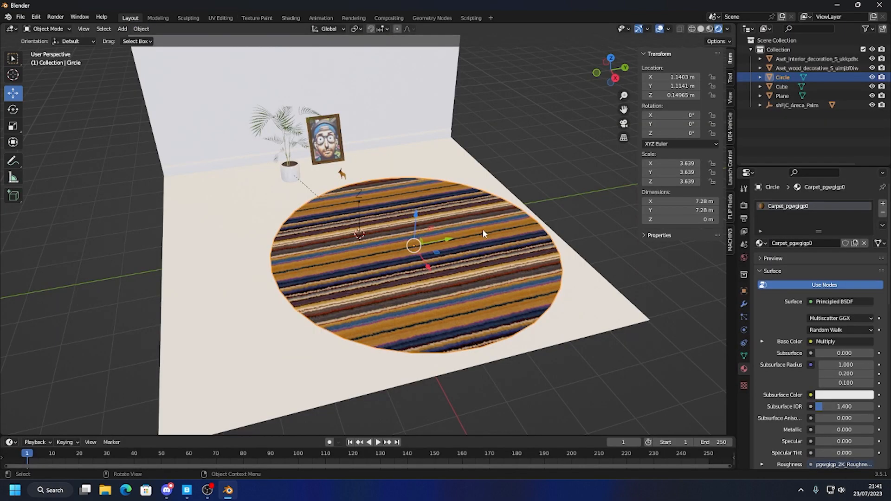
middle_click_drag(483, 230, 321, 199)
scroll(338, 224, "up", 2)
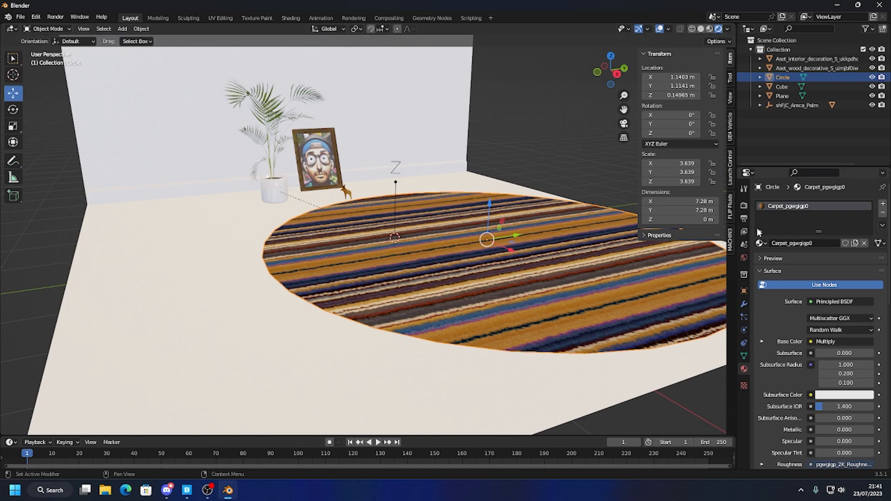
Try a Solidify modifier on the carpet with thickness up to about 0.37 m, and remove the modifier.
left_click(744, 305)
left_click(771, 203)
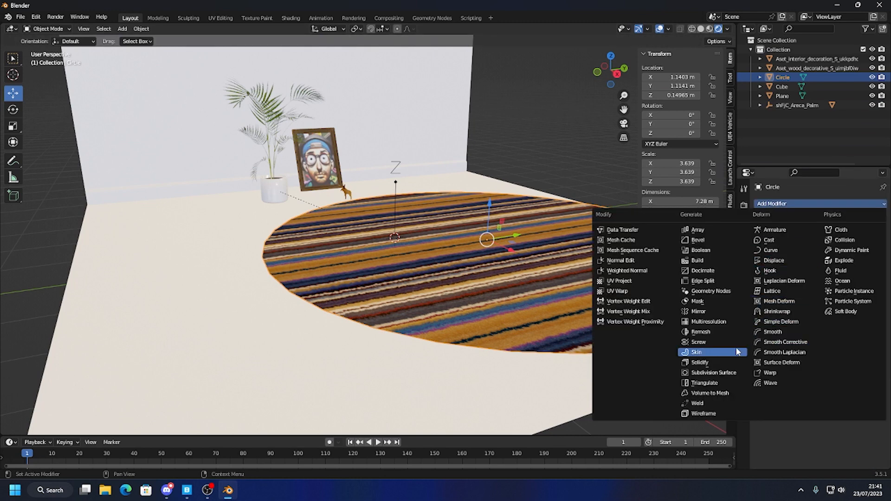
left_click(719, 361)
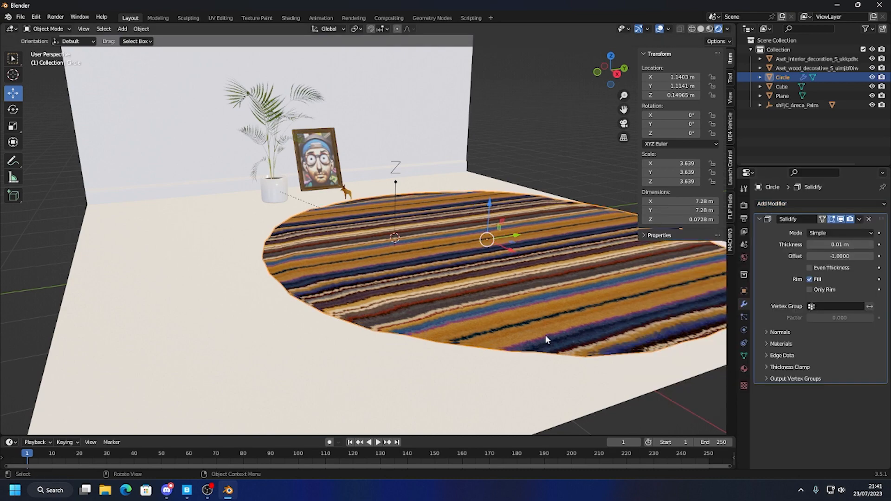
left_click_drag(840, 244, 870, 245)
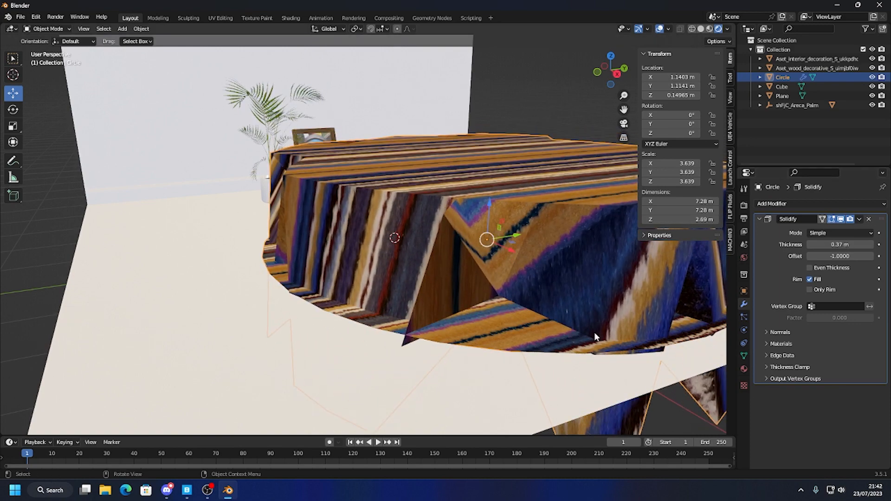
left_click(870, 219)
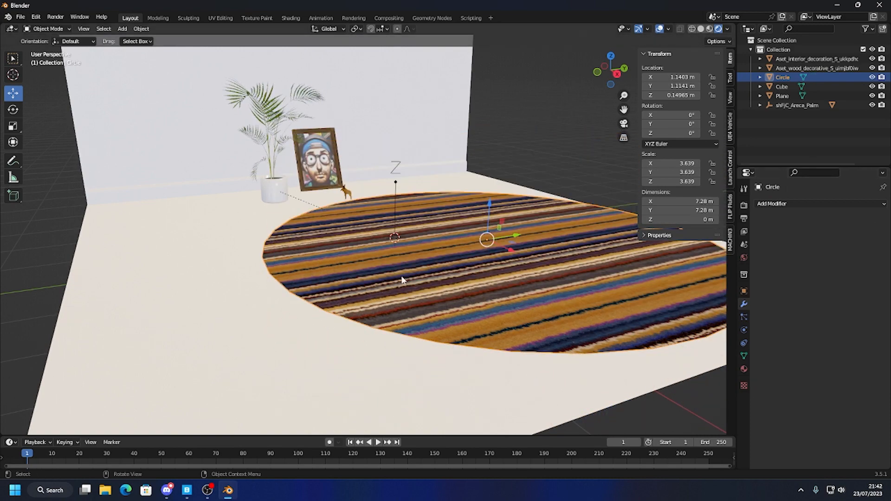
Raise the carpet off the floor and delete the large circular face overlapping its grid faces in Edit Mode.
left_click_drag(492, 207, 506, 133)
key("Tab")
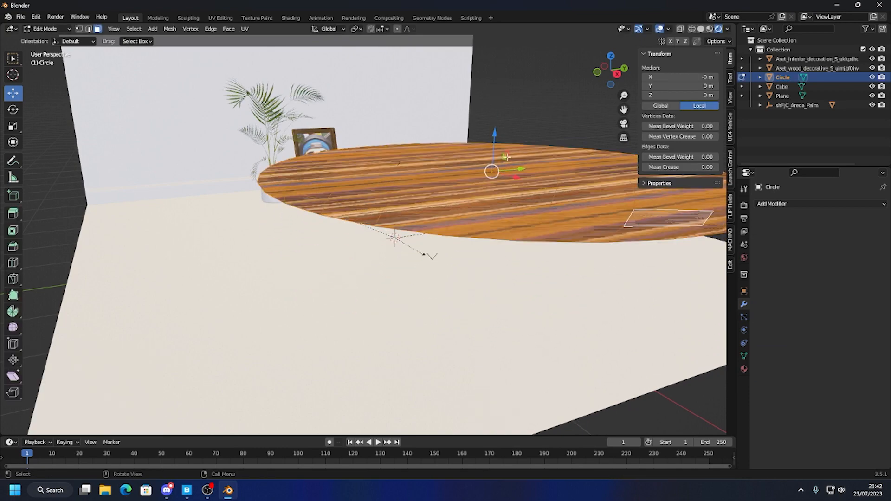
middle_click_drag(504, 190, 500, 178)
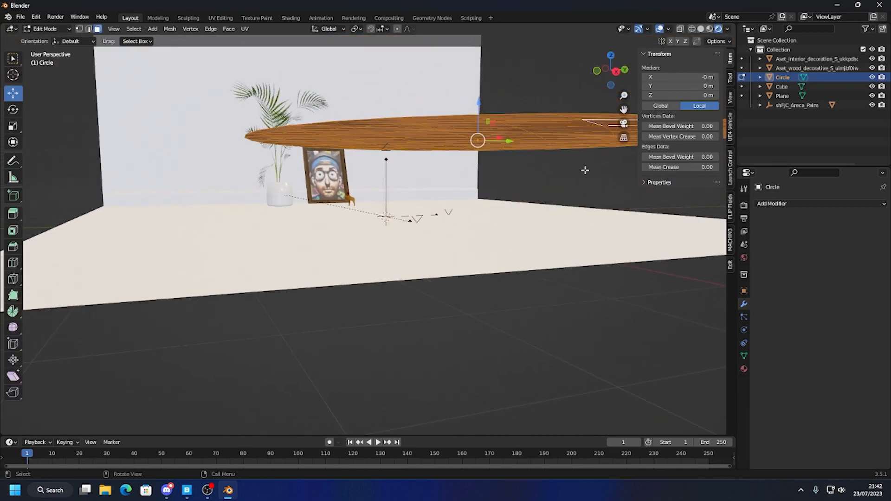
key("alt+a")
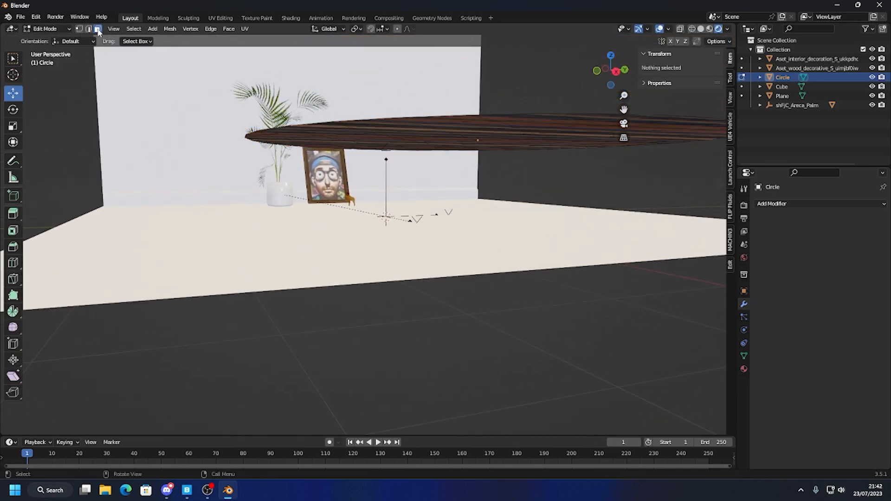
middle_click_drag(488, 116, 514, 191)
left_click(514, 170)
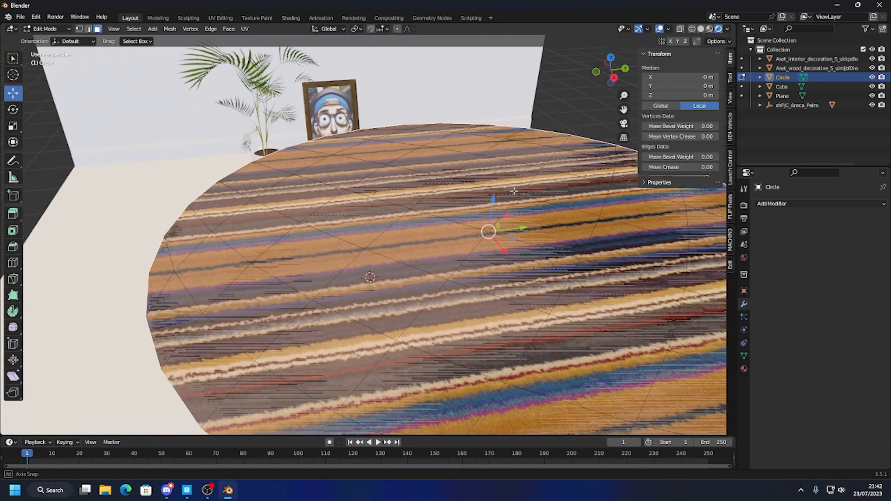
key("x")
left_click(516, 194)
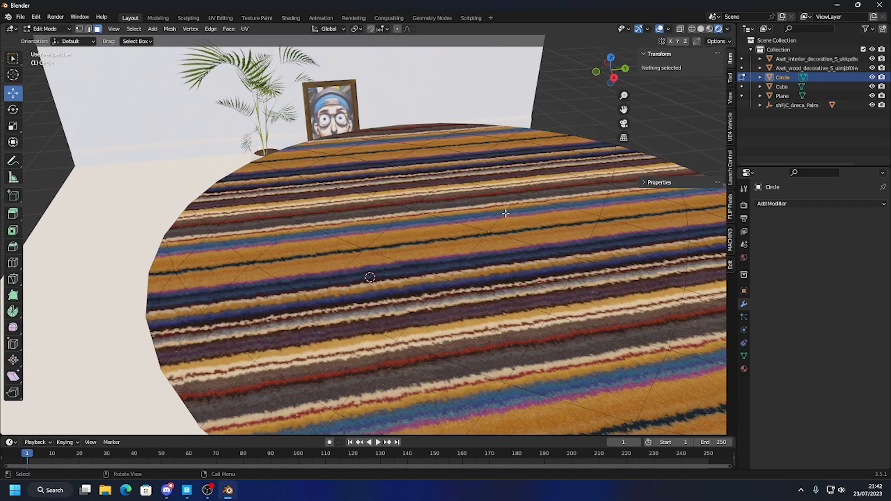
middle_click_drag(501, 253, 491, 175)
middle_click_drag(428, 179, 465, 198)
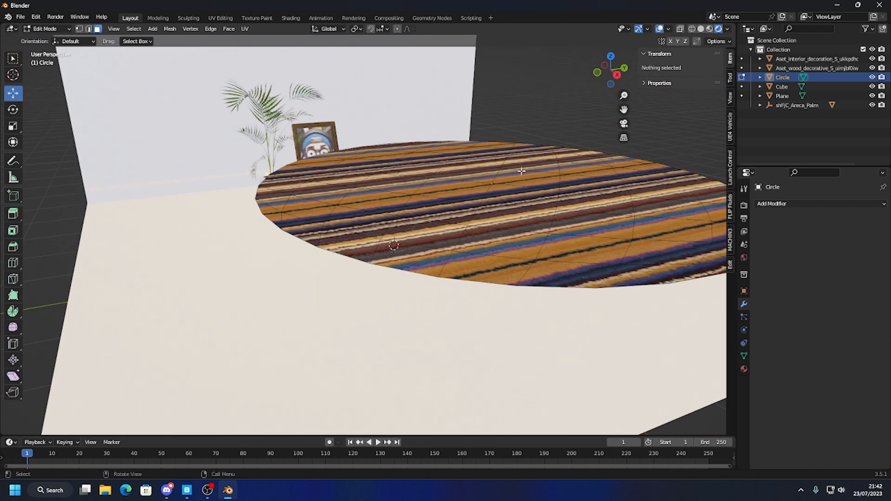
Lower the carpet object back onto the floor, to a height of about 0.034 m on Z.
key("Tab")
key("g")
key("z")
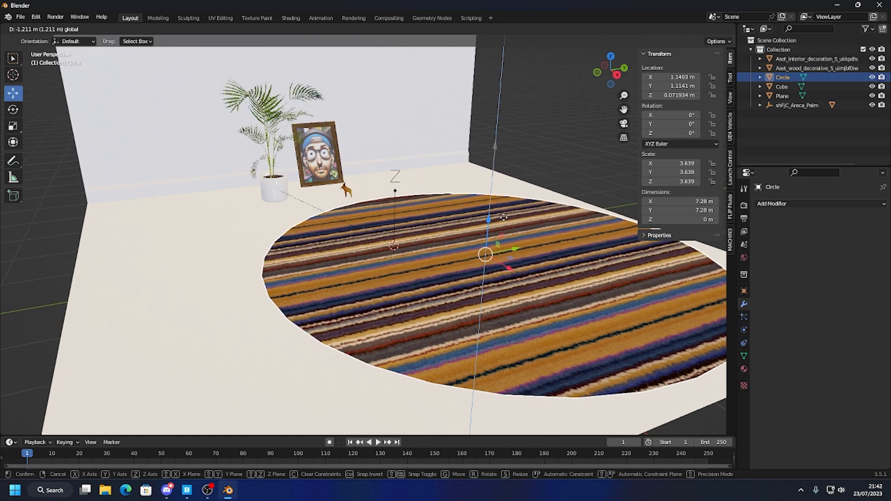
left_click(509, 221)
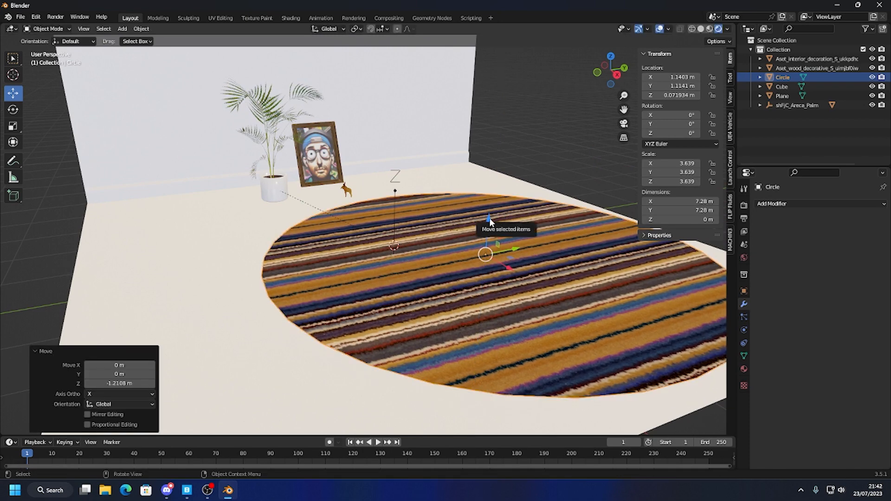
left_click_drag(487, 221, 491, 223)
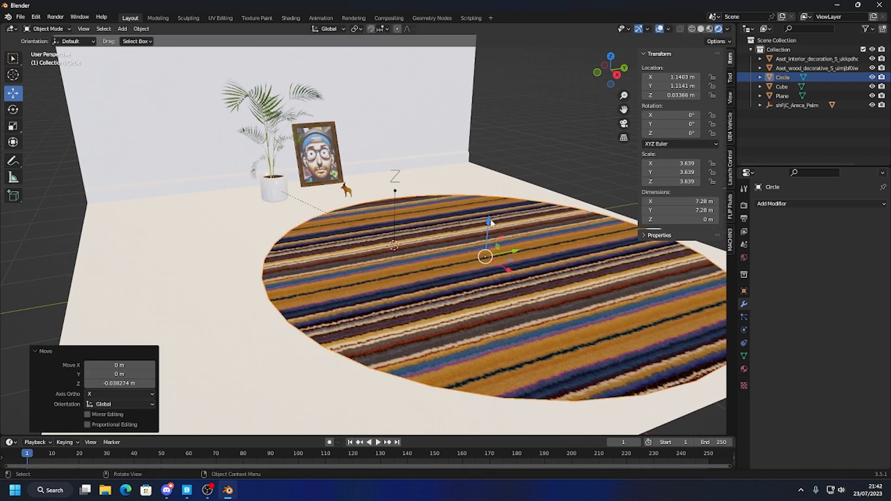
Add a Solidify modifier to the carpet with a thickness of 0.02 m.
left_click(825, 204)
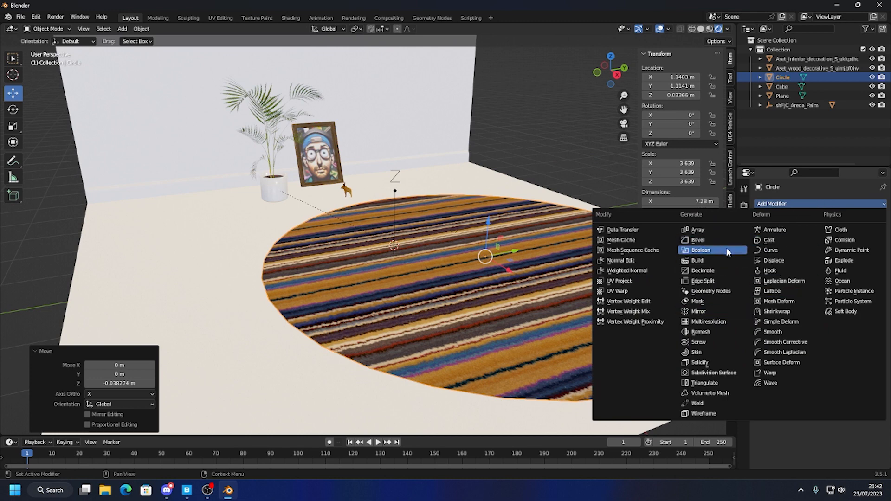
left_click(700, 362)
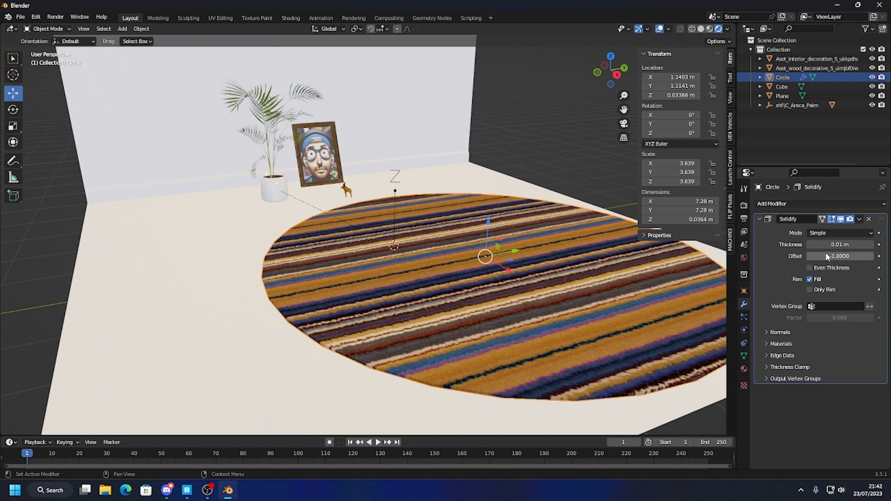
mouse_move(840, 245)
left_mouse_down()
mouse_move(855, 244)
mouse_move(839, 244)
left_mouse_up()
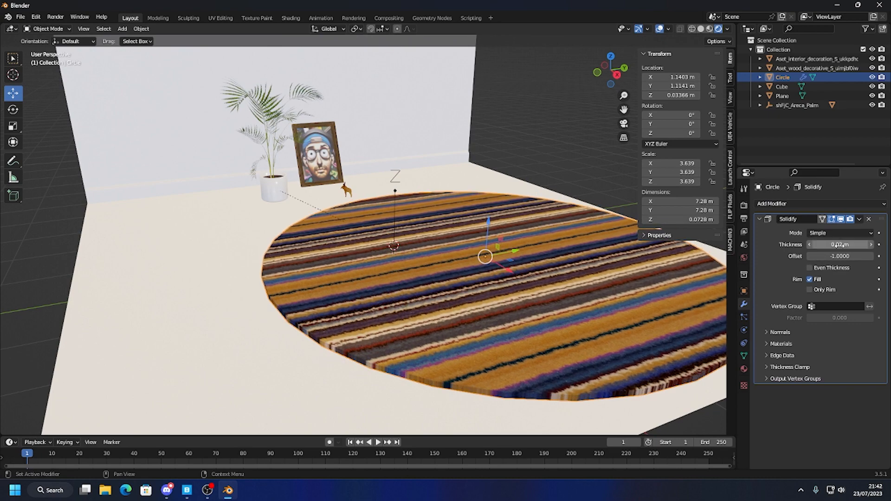
Add a Bevel modifier to the carpet with an amount of about 0.18 m and 3 segments, and deselect the carpet.
left_click(823, 204)
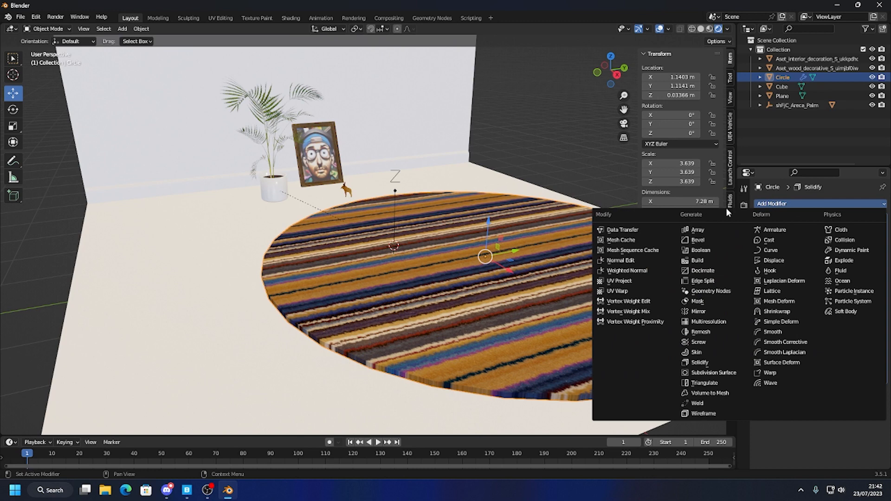
left_click(703, 239)
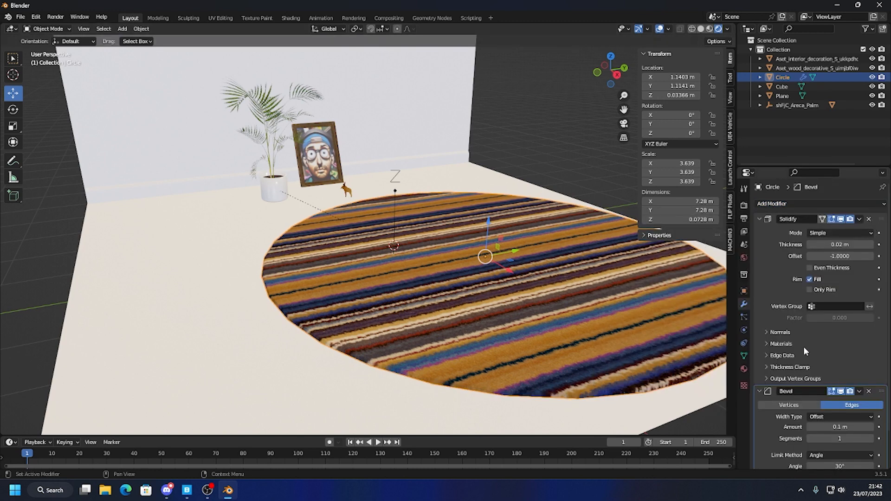
scroll(812, 378, "down", 1)
left_click(869, 420)
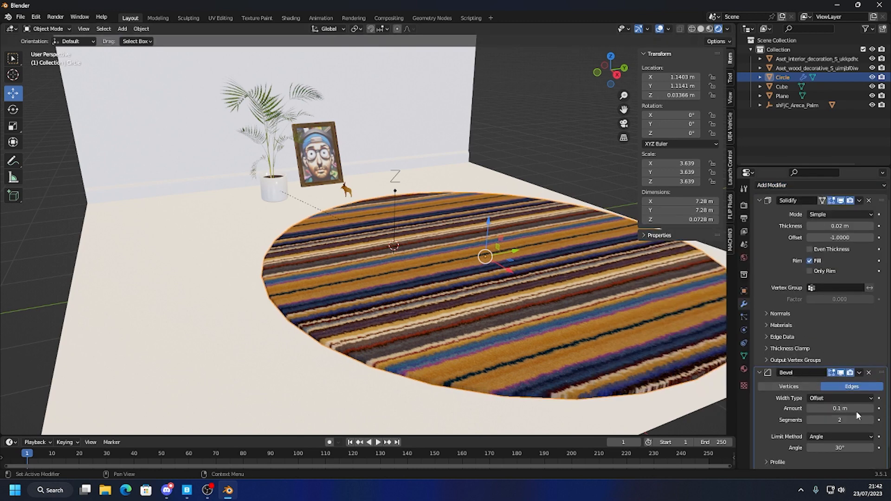
mouse_move(845, 409)
left_mouse_down()
mouse_move(836, 409)
mouse_move(859, 408)
left_mouse_up()
scroll(519, 153, "down", 4)
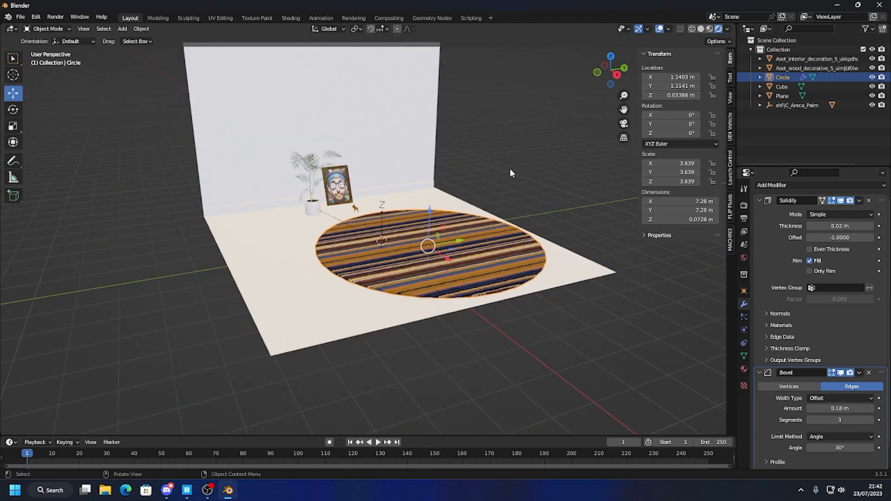
middle_click_drag(507, 166, 512, 147)
left_click(511, 146)
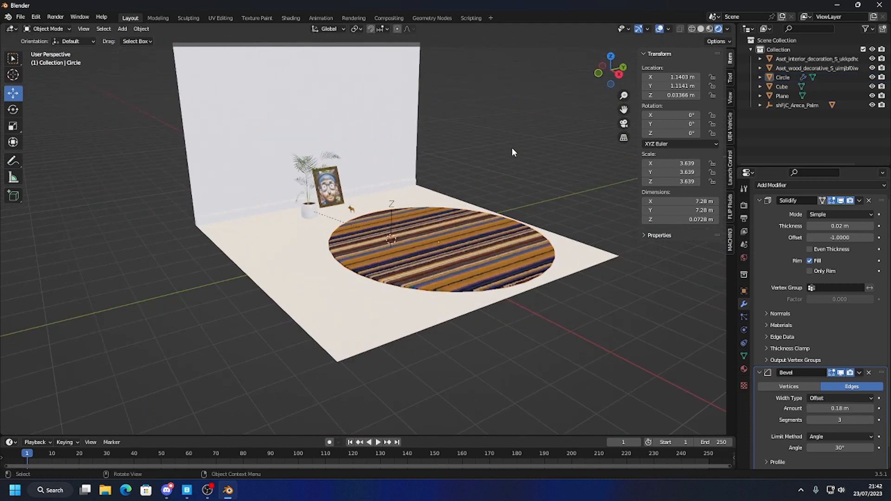
Collapse the Solidify and Bevel settings and add a Simple Deform modifier to the carpet, set to Bend at about 3.1°.
left_click(759, 201)
left_click(760, 231)
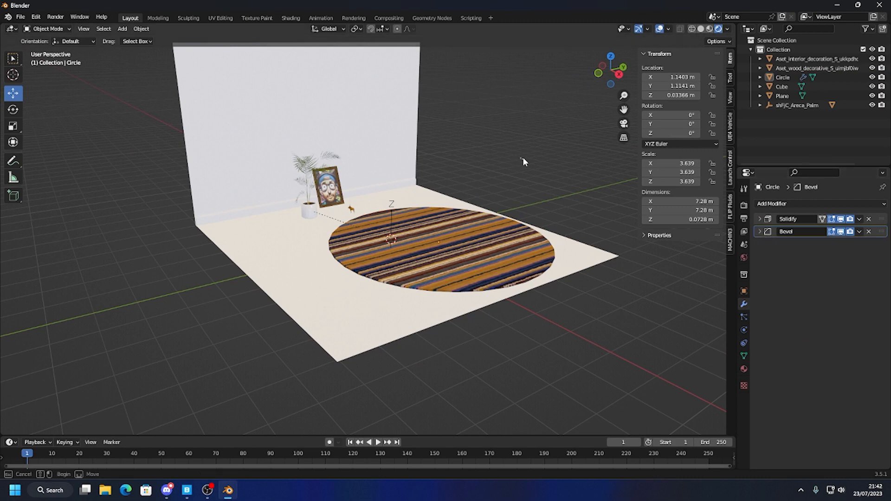
left_click(465, 246)
left_click(796, 204)
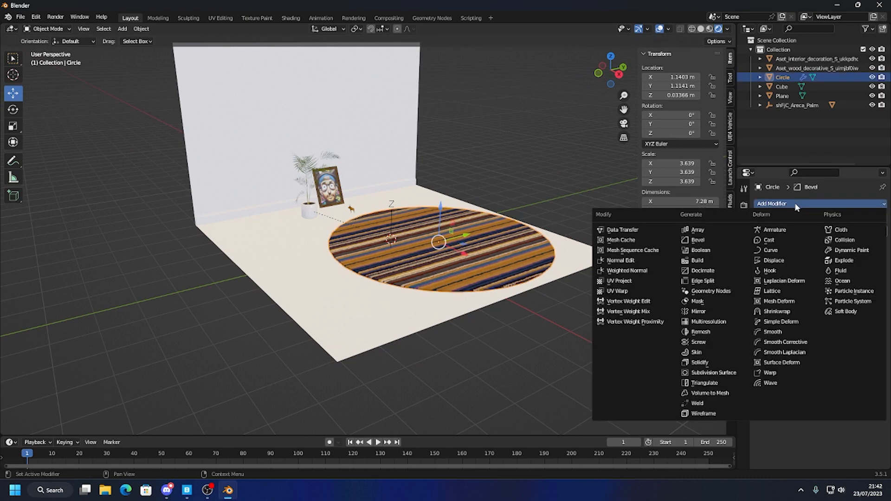
left_click(787, 321)
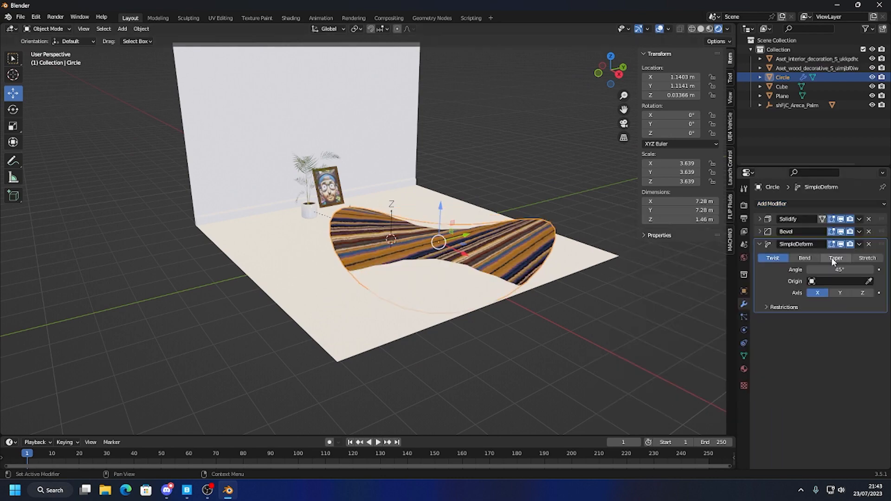
left_click(806, 259)
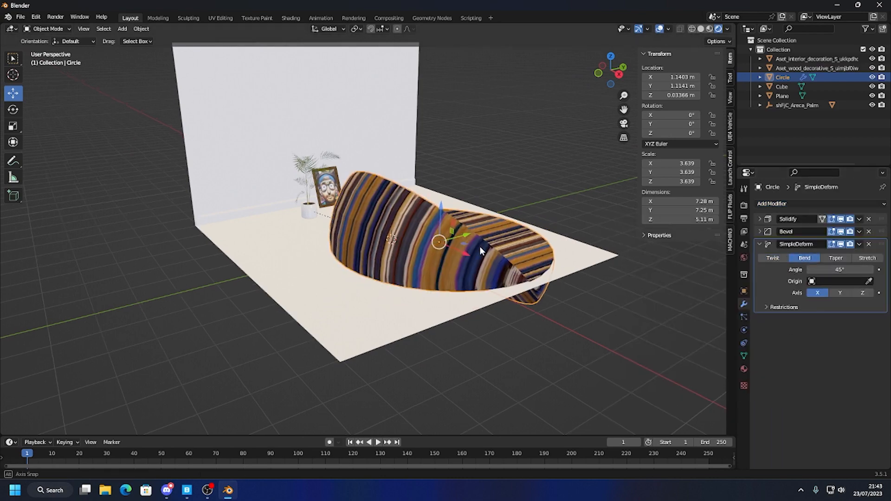
middle_click_drag(480, 246, 498, 199)
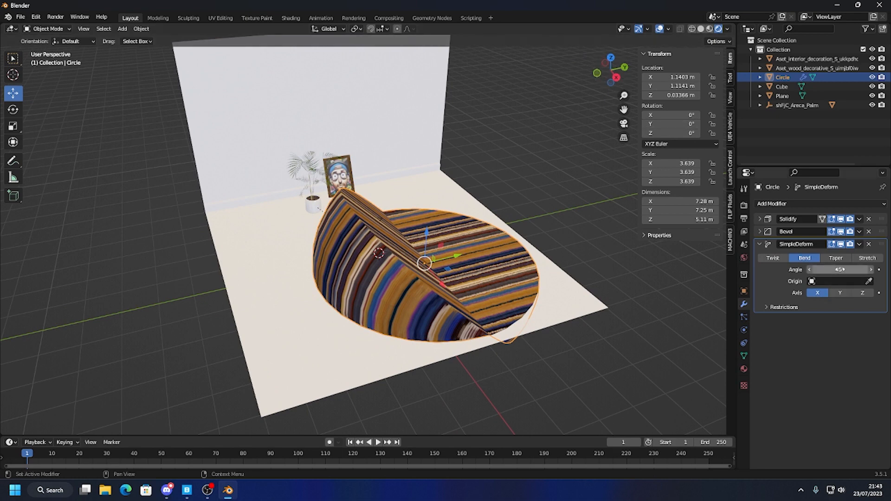
left_click_drag(840, 270, 820, 269)
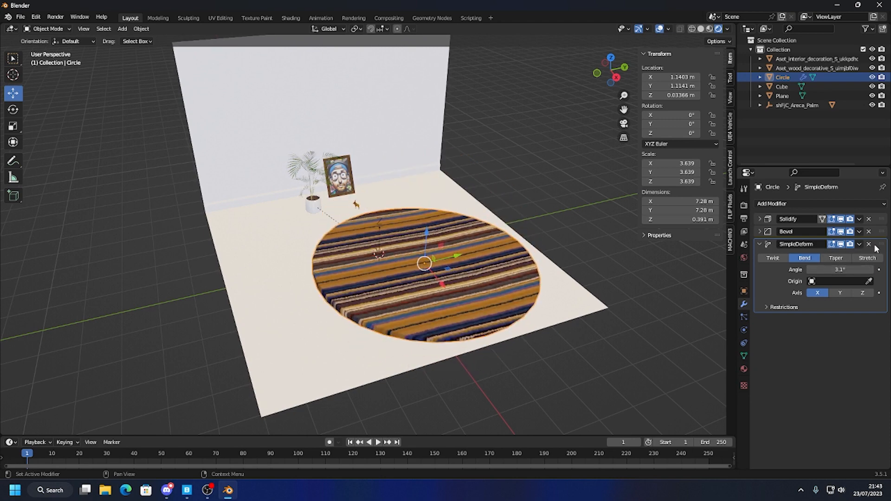
Move Simple Deform above Solidify in the modifier stack and set its bend to the Z axis at about 12.7°.
left_click_drag(878, 244, 878, 217)
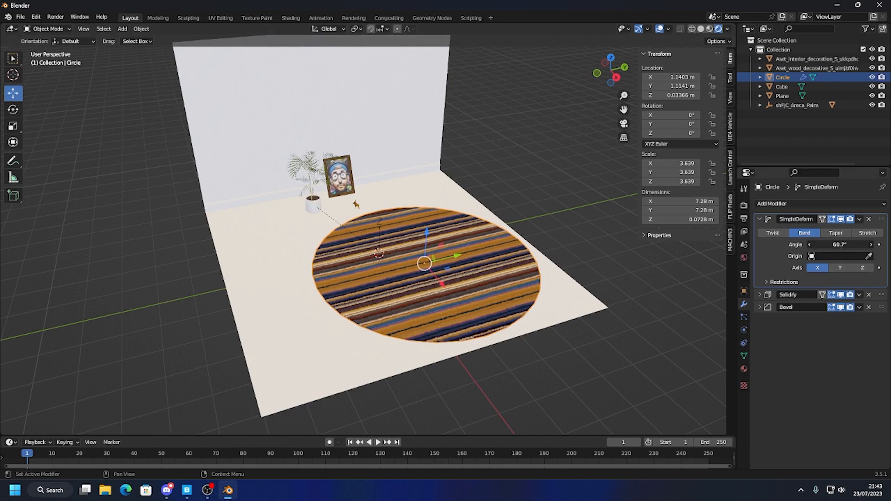
left_click_drag(839, 244, 833, 245)
middle_click_drag(511, 279, 524, 247)
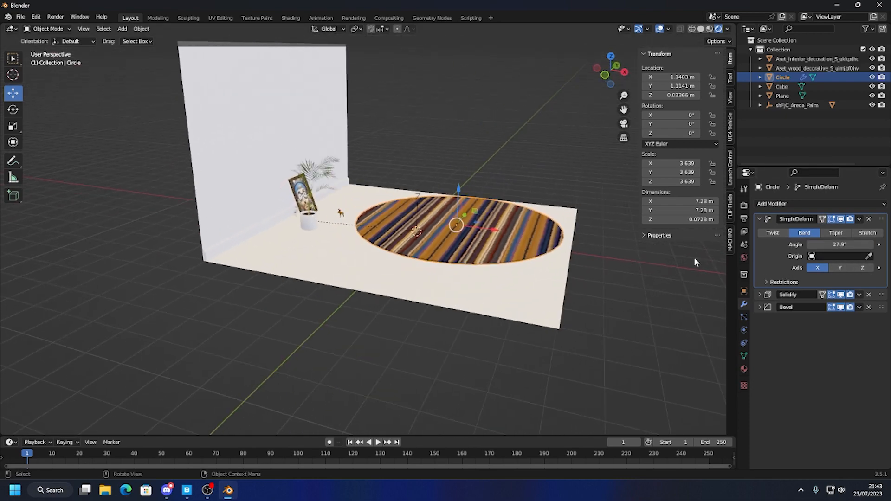
middle_click_drag(695, 263, 655, 262)
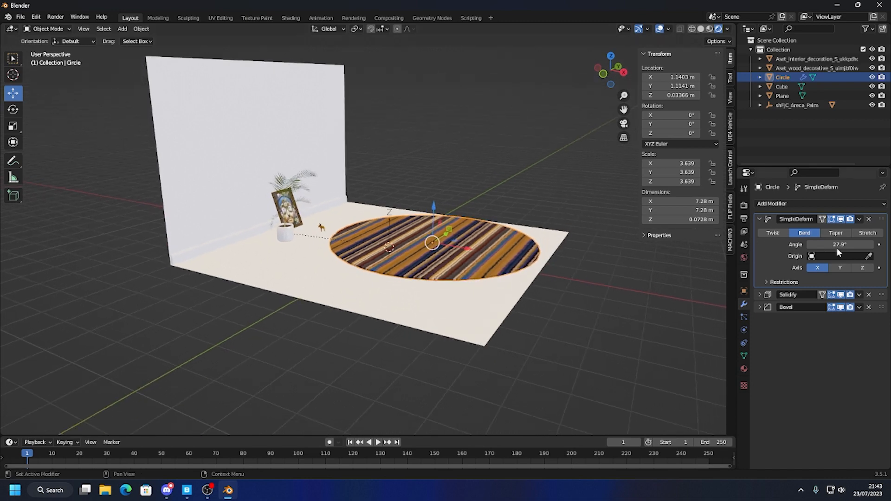
left_click_drag(838, 249, 800, 250)
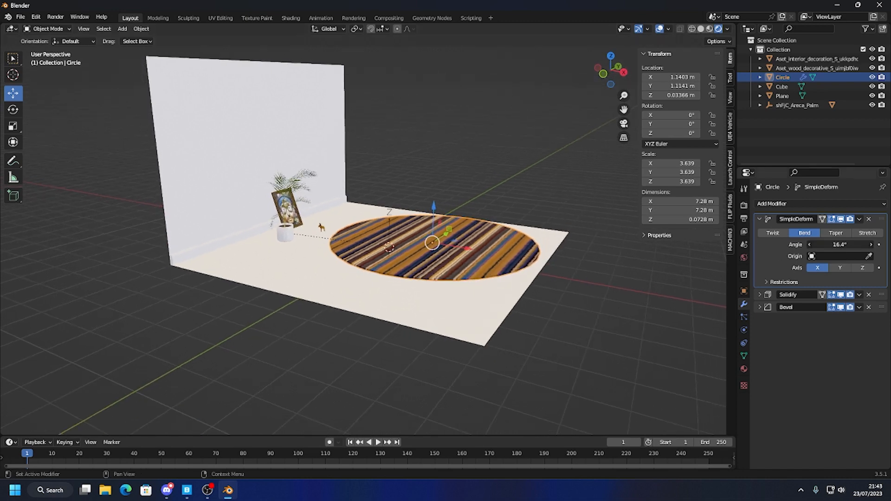
left_click(863, 268)
left_click_drag(812, 245, 789, 245)
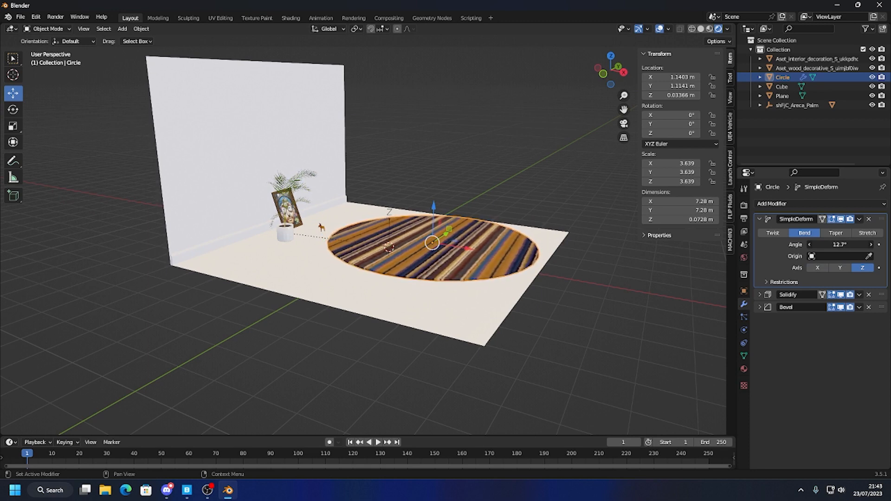
Set the rug's SimpleDeform modifier to Twist about the Y axis with an angle of 0°.
left_click(840, 267)
mouse_move(847, 245)
left_mouse_down()
mouse_move(766, 244)
mouse_move(844, 245)
left_mouse_up()
left_click(773, 232)
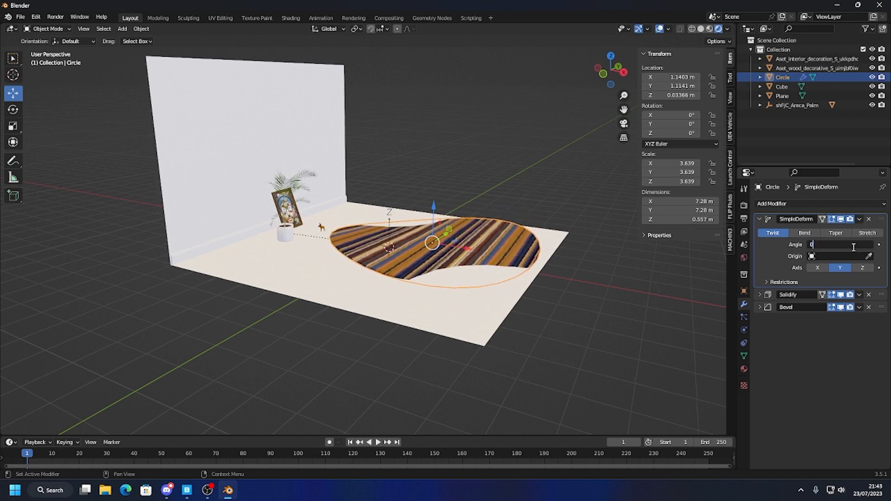
key("Return")
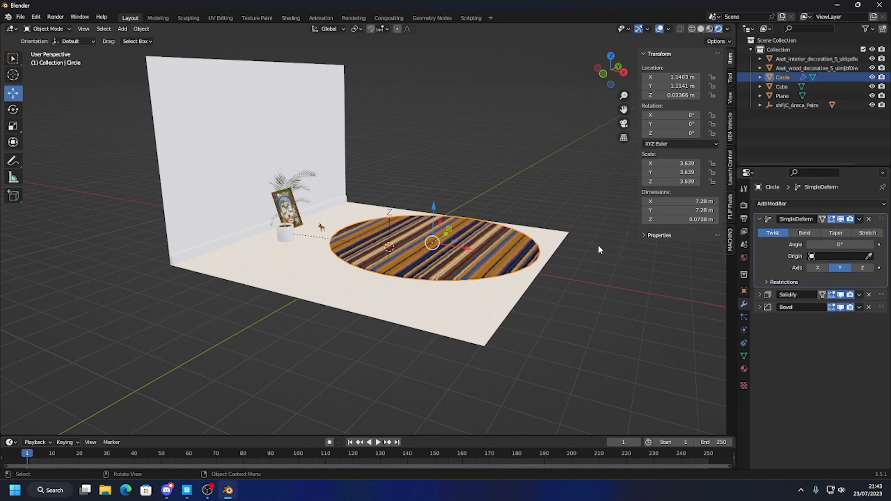
mouse_move(834, 244)
left_mouse_down()
mouse_move(780, 244)
mouse_move(842, 245)
mouse_move(834, 245)
left_mouse_up()
key("Return")
middle_click_drag(446, 209, 501, 147)
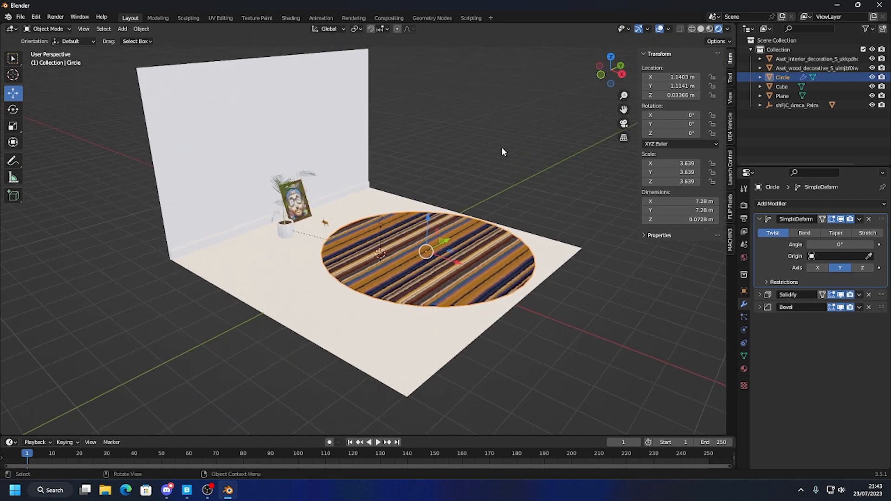
left_click(501, 147)
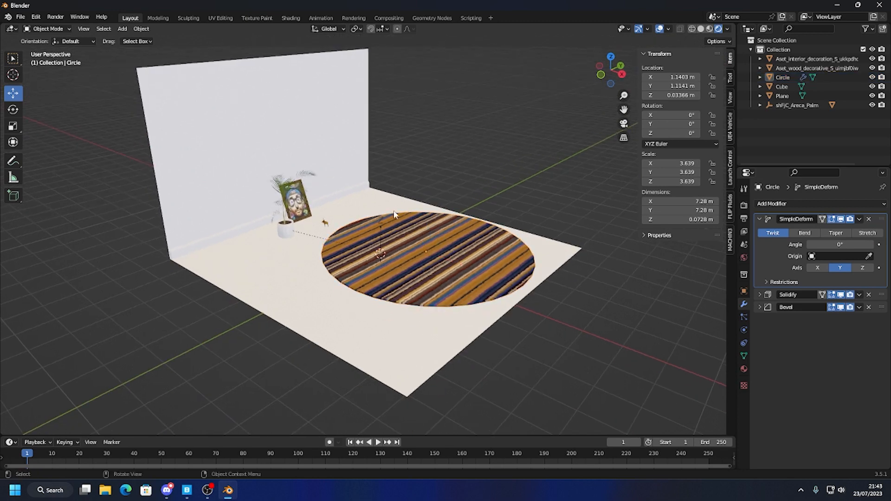
Create a new material on the plane that forms the wall and floor.
left_click(284, 229)
left_click(380, 153)
left_click_drag(296, 254, 302, 263)
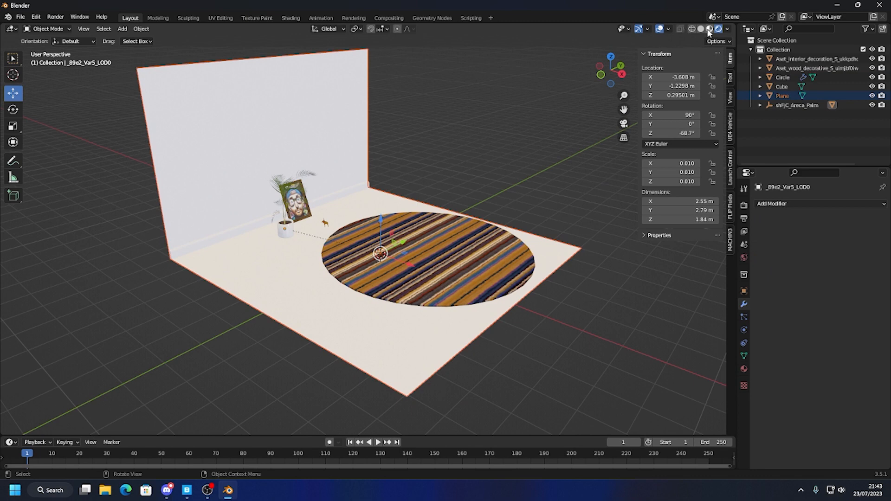
left_click(272, 277)
key("Tab")
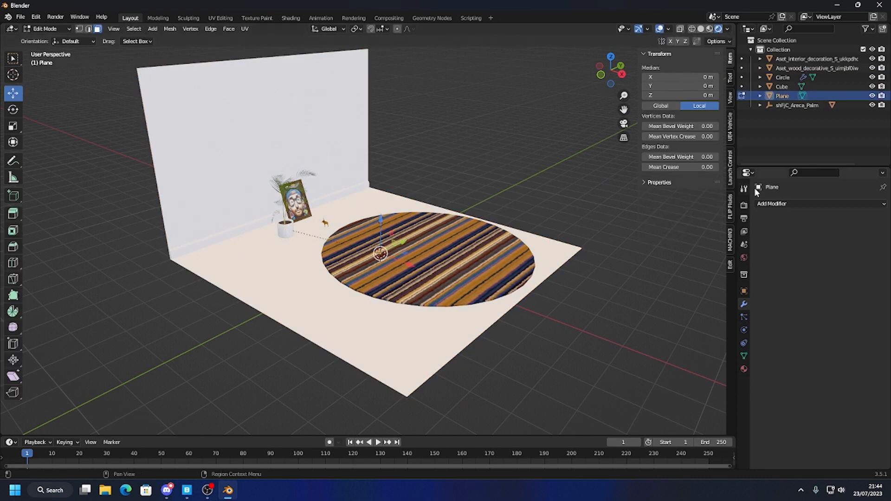
left_click(744, 370)
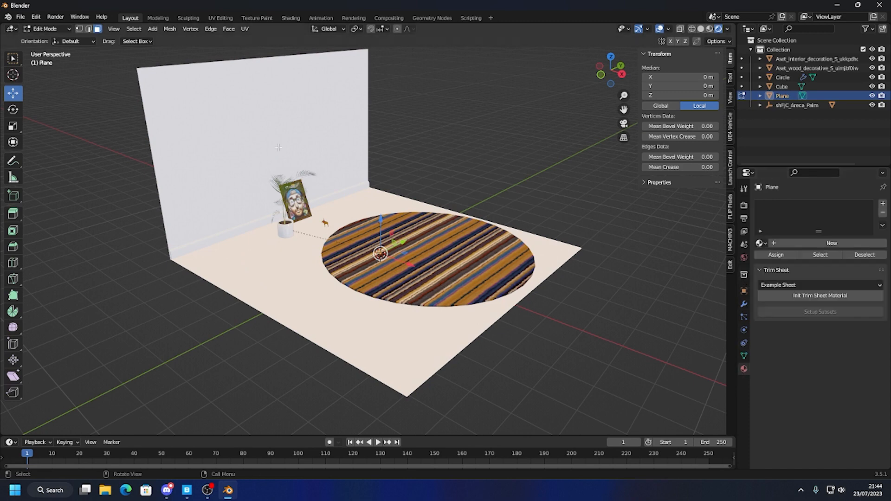
key("Tab")
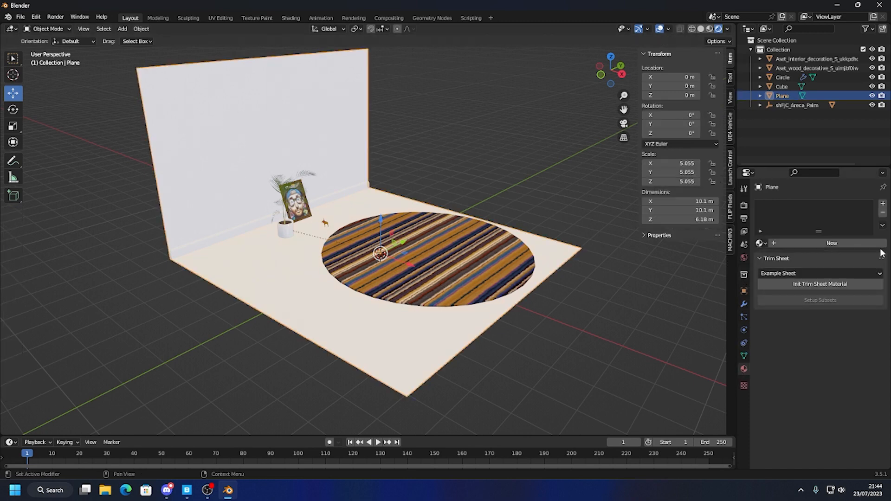
left_click(823, 243)
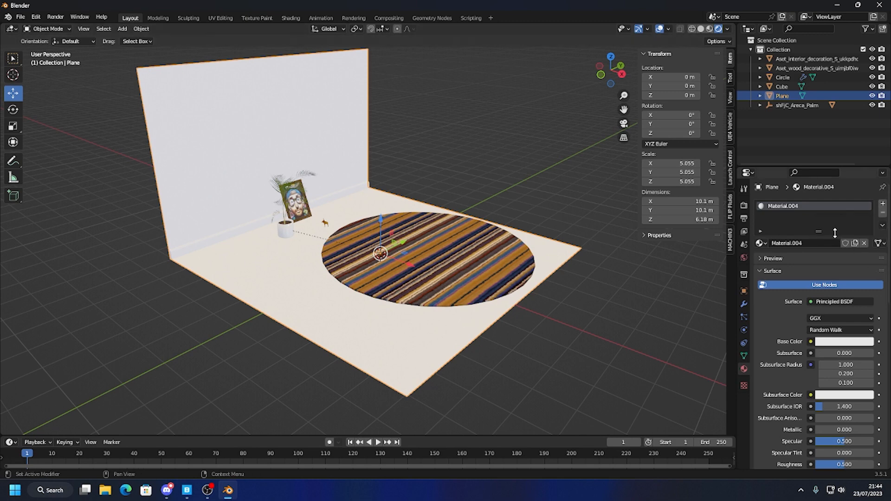
left_click(883, 205)
left_click(883, 214)
left_click(760, 243)
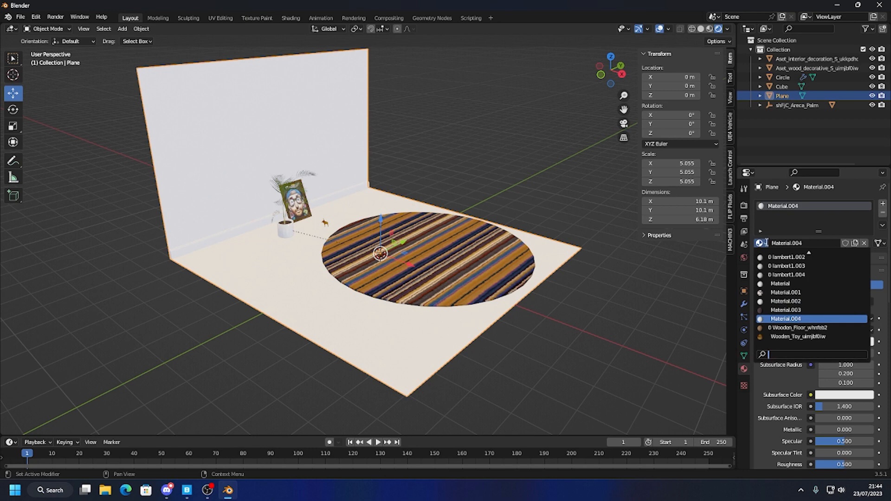
left_click(795, 329)
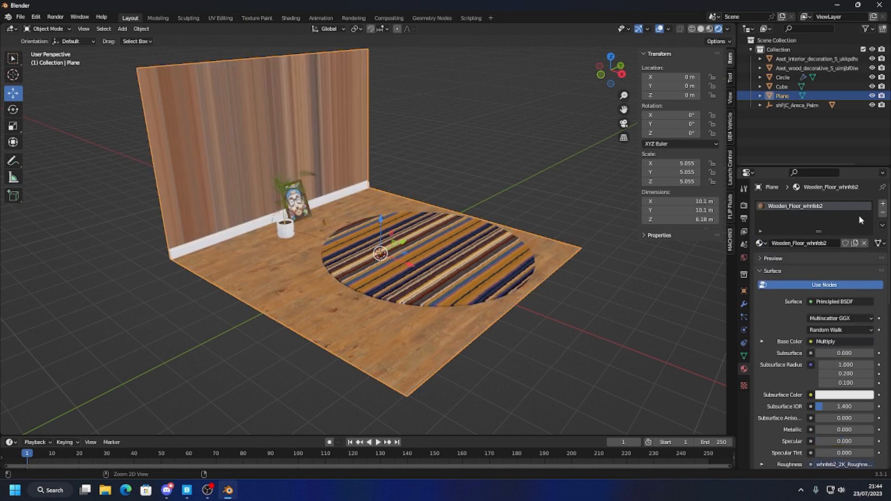
key("ctrl+z")
Add a second material slot to the wall-and-floor plane and fill it with Wooden_Floor_whnfeb2.
left_click(883, 204)
left_click(759, 262)
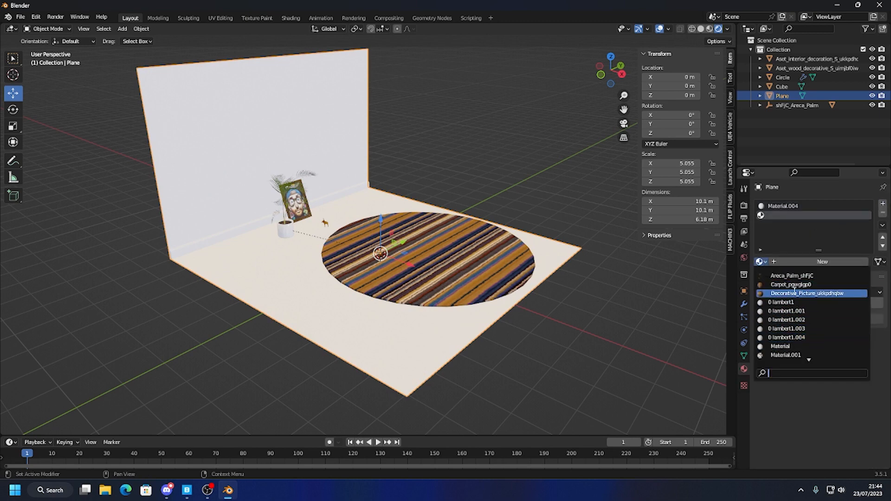
scroll(791, 356, "down", 3)
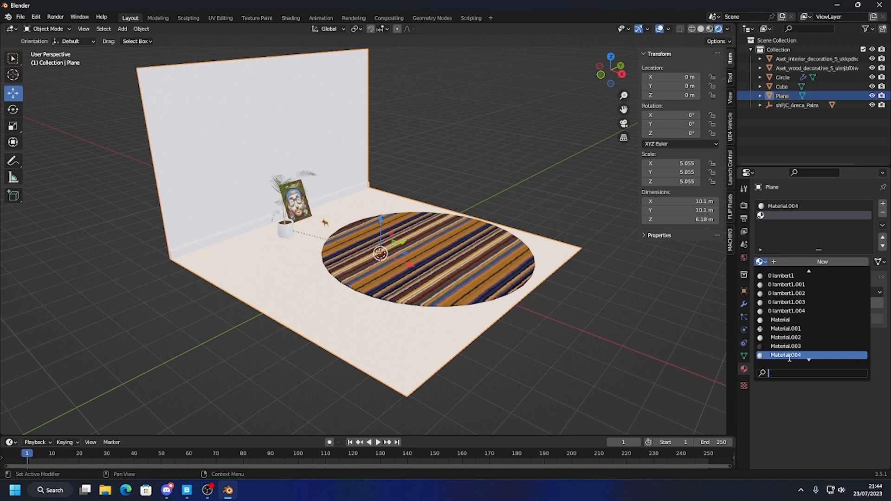
scroll(798, 356, "down", 2)
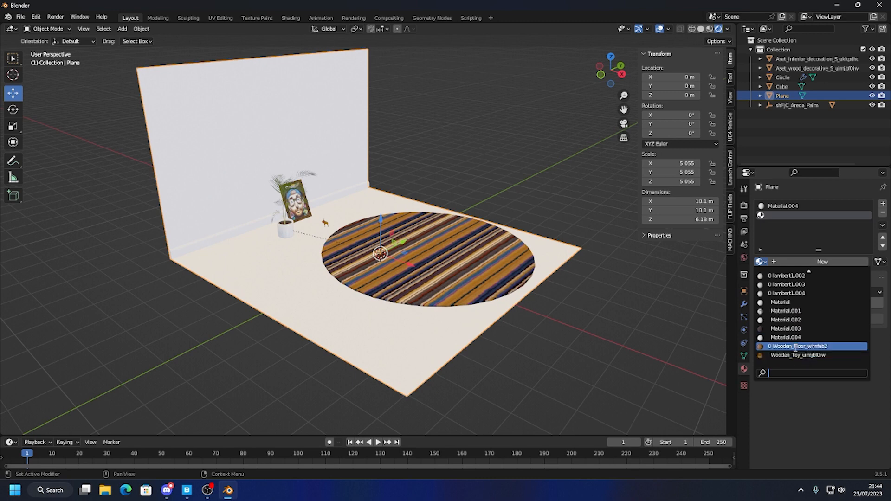
left_click(796, 346)
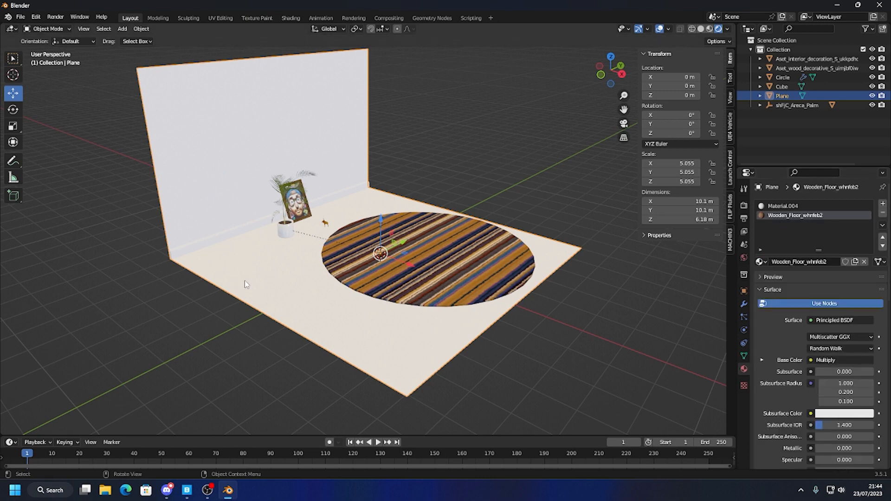
Assign the Wooden_Floor_whnfeb2 material to the plane's floor face, leaving the wall on its own material.
key("Tab")
left_click(783, 206)
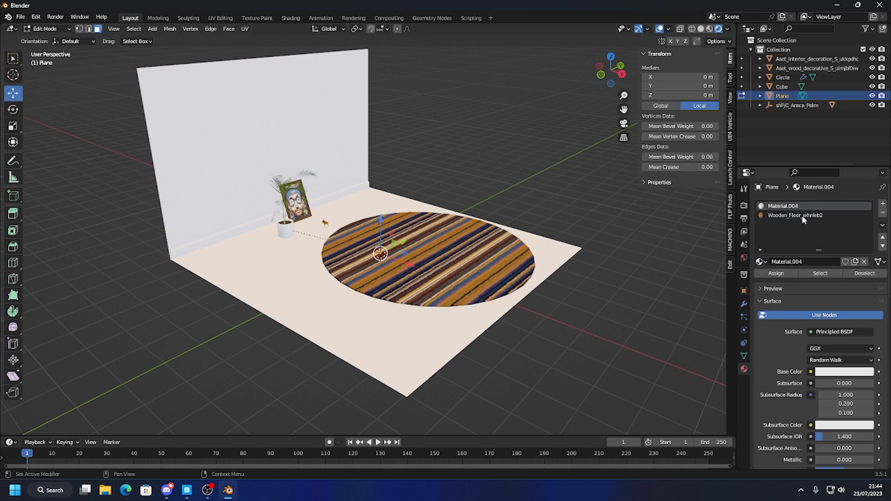
left_click(802, 216)
left_click(785, 273)
key("Tab")
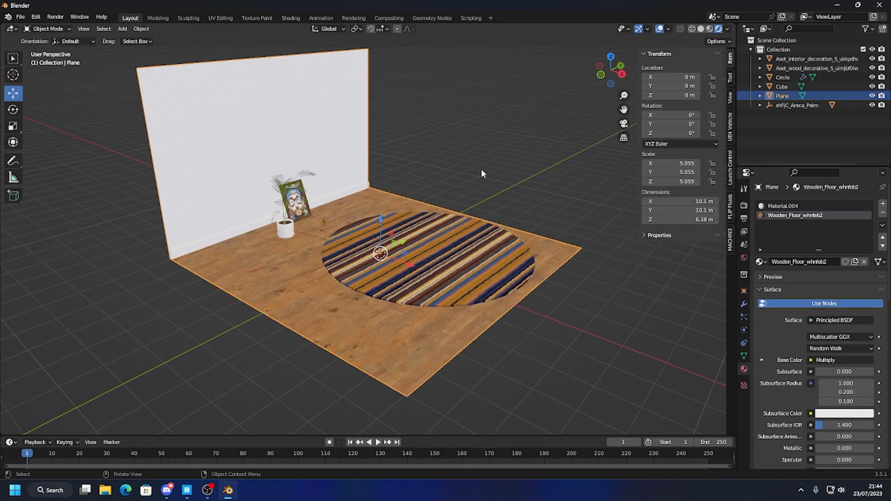
Lower the strength of the viewport's environment lighting to darken the rendered preview.
mouse_move(377, 199)
middle_mouse_down()
mouse_move(344, 251)
mouse_move(348, 213)
mouse_move(356, 253)
mouse_move(239, 264)
mouse_move(327, 265)
mouse_move(395, 243)
middle_mouse_up()
scroll(379, 268, "up", 4)
left_click(727, 29)
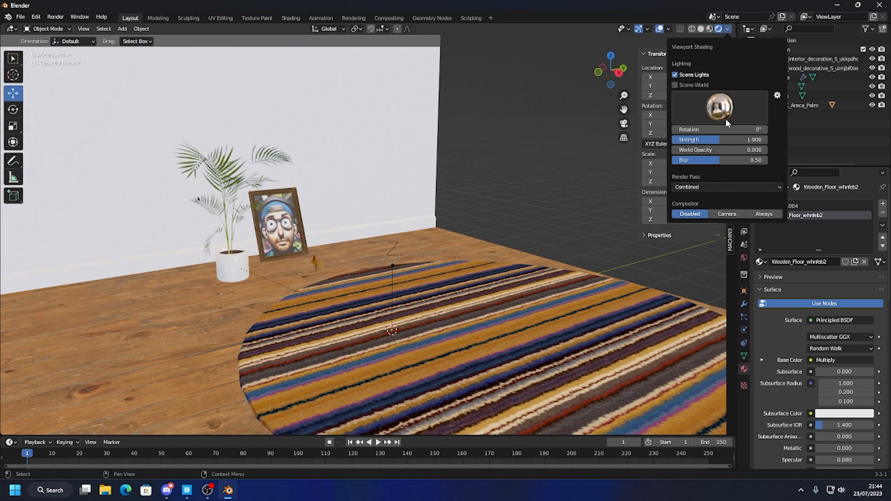
mouse_move(713, 145)
left_mouse_down()
mouse_move(686, 144)
mouse_move(697, 140)
left_mouse_up()
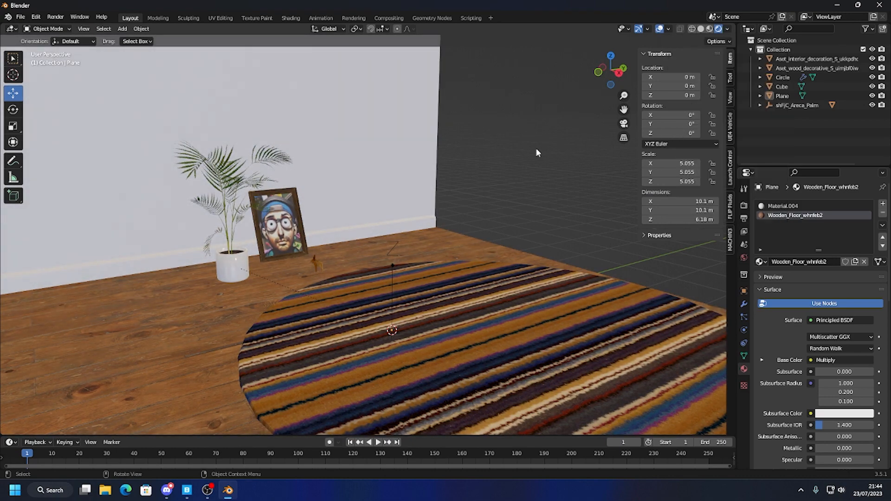
Examine the room under the dimmer lighting, including the rug and the potted palm.
middle_click_drag(422, 210, 440, 216, "shift")
scroll(452, 199, "down", 4)
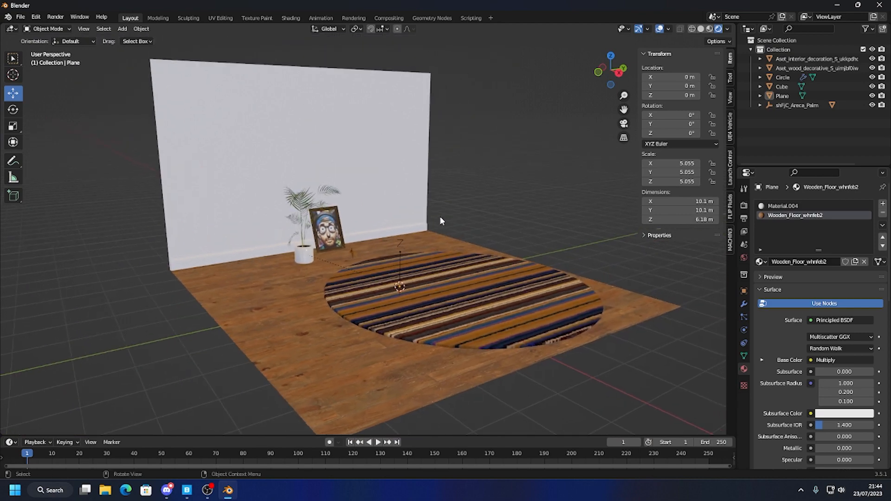
scroll(452, 225, "up", 1)
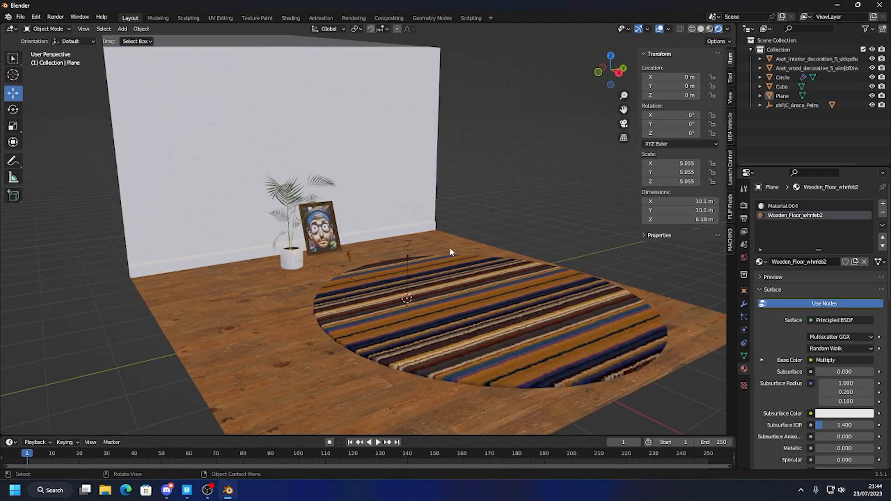
mouse_move(432, 284)
middle_mouse_down()
mouse_move(430, 292)
mouse_move(431, 285)
middle_mouse_up()
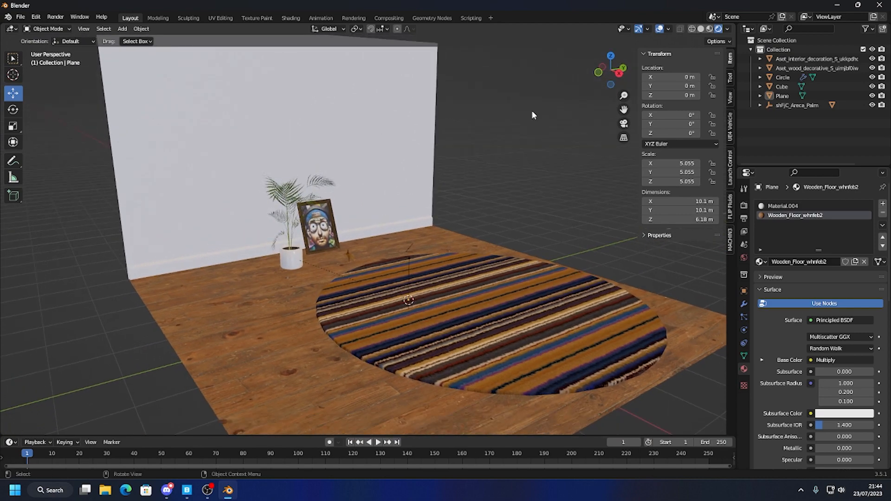
middle_click_drag(434, 248, 428, 296)
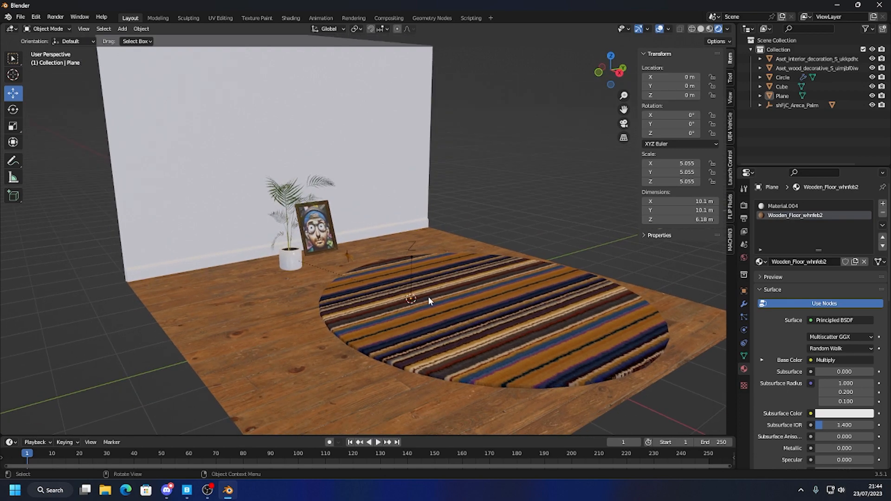
left_click(428, 296)
left_click(458, 189)
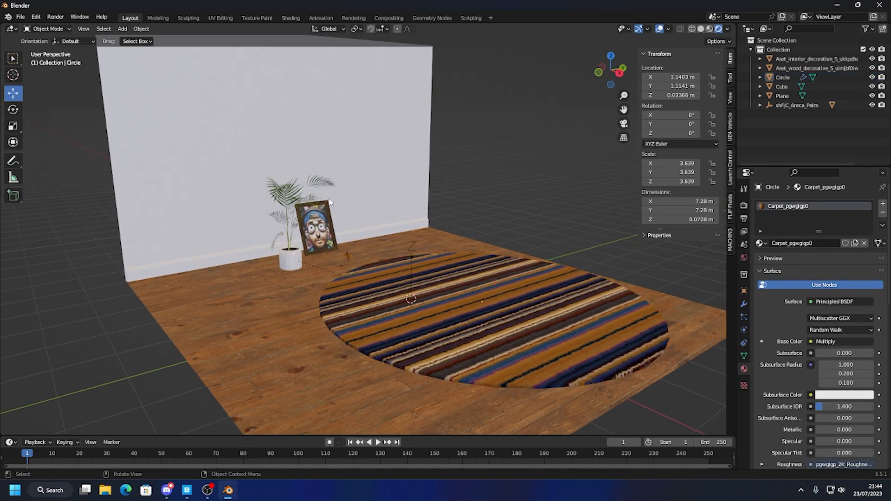
left_click(409, 299)
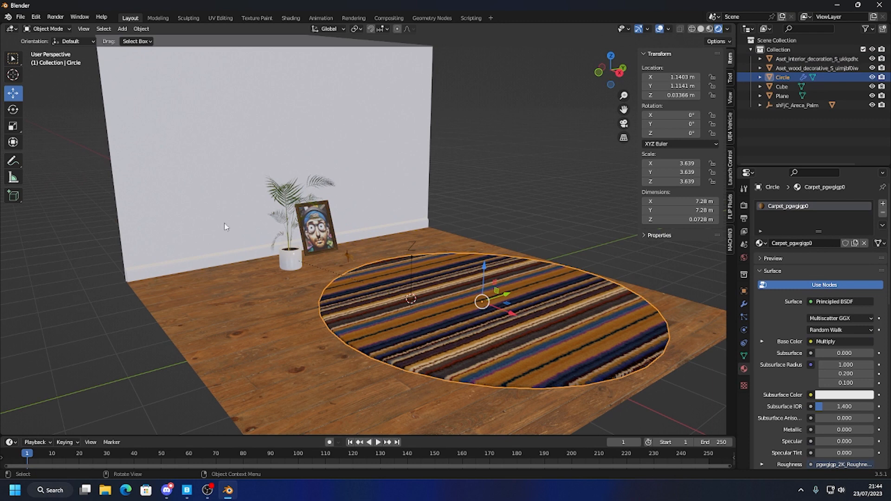
left_click(279, 254)
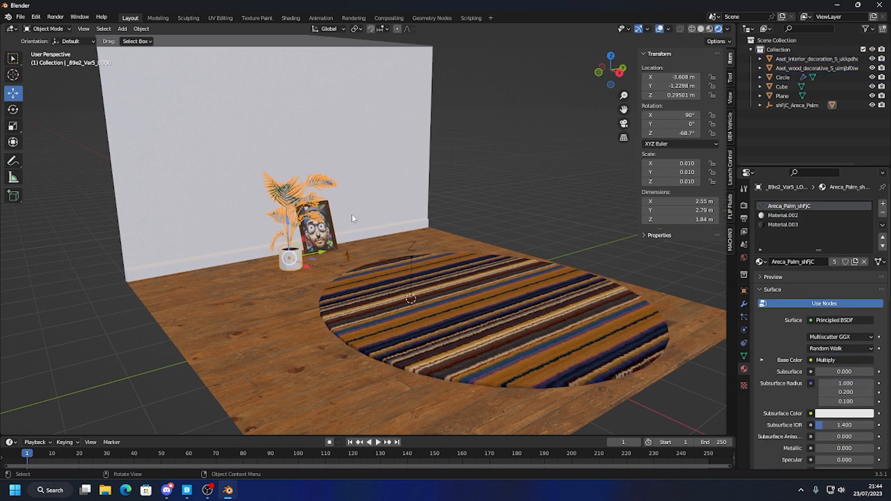
Change the base color of the wall's Material.004 to a pale peach tone.
left_click(415, 190)
left_click(792, 208)
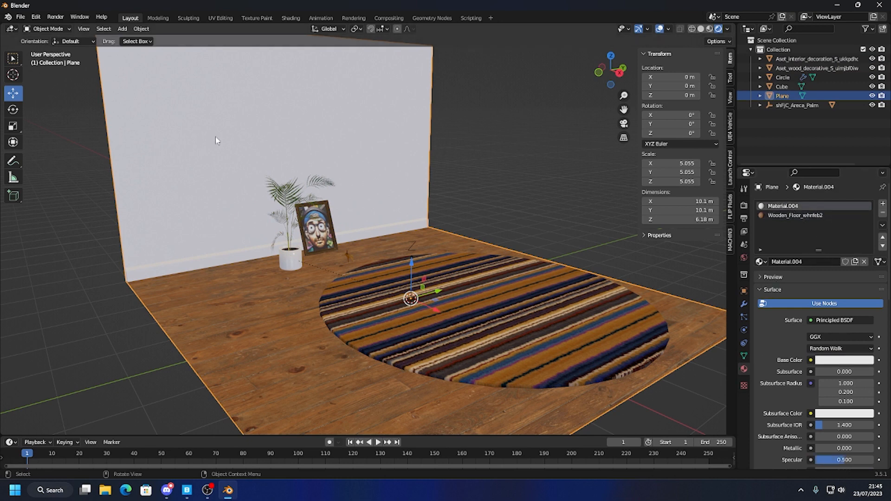
left_click(838, 360)
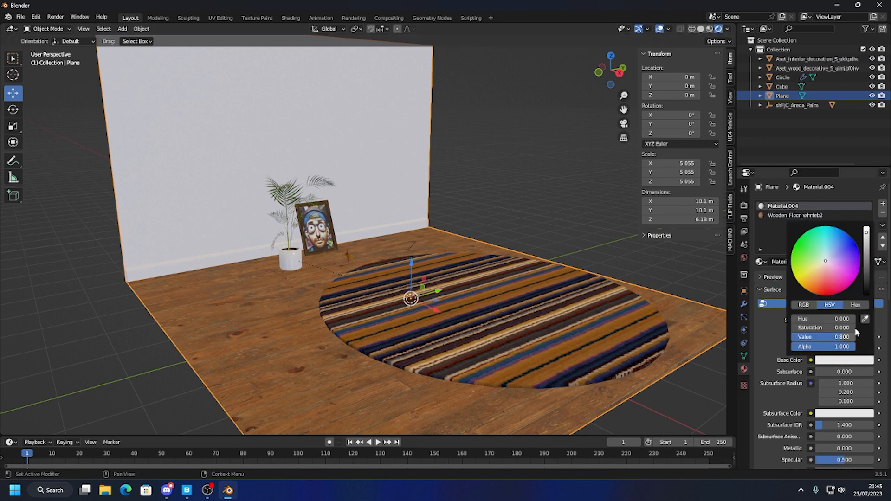
left_click(825, 263)
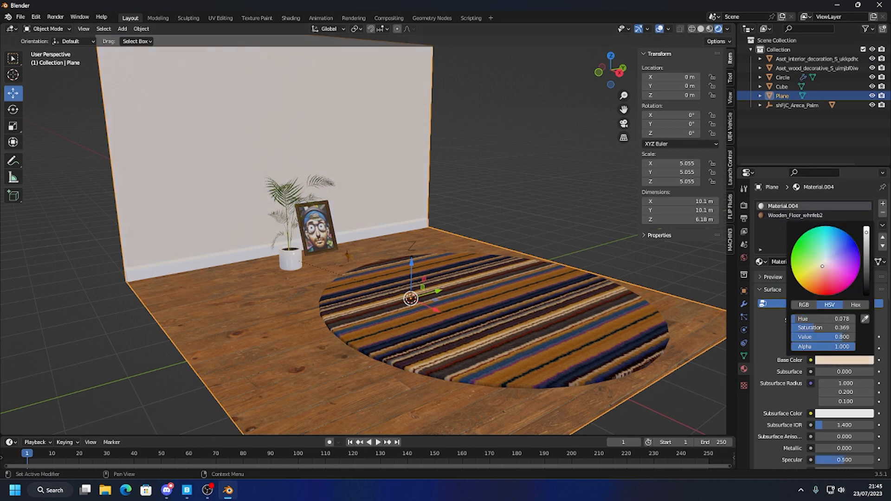
left_click_drag(822, 266, 823, 263)
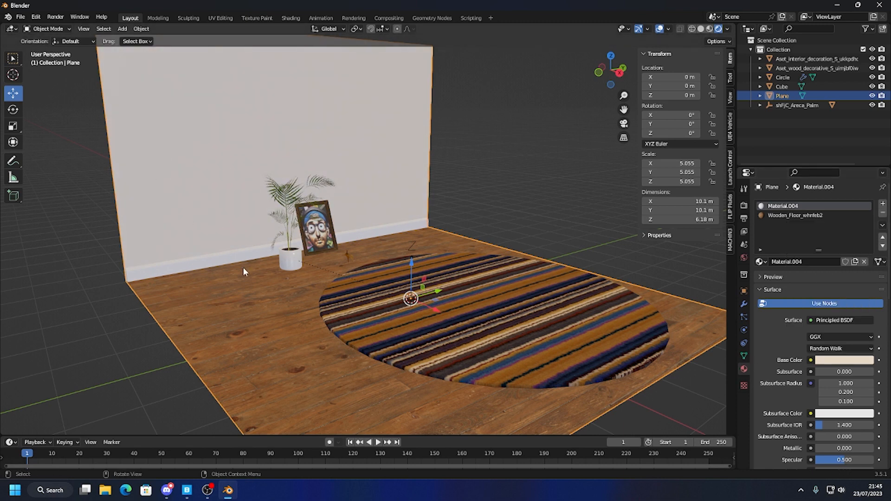
Create a new white material on the baseboard along the wall and clear the selection.
left_click(219, 263)
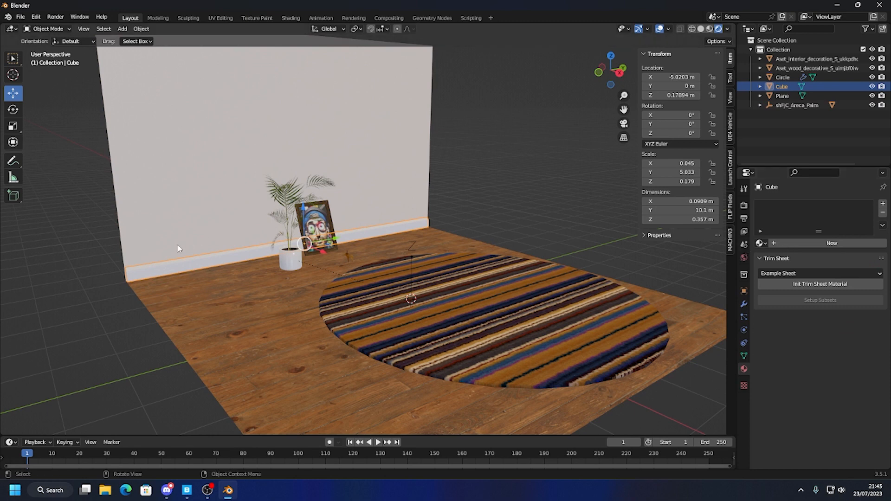
left_click(798, 243)
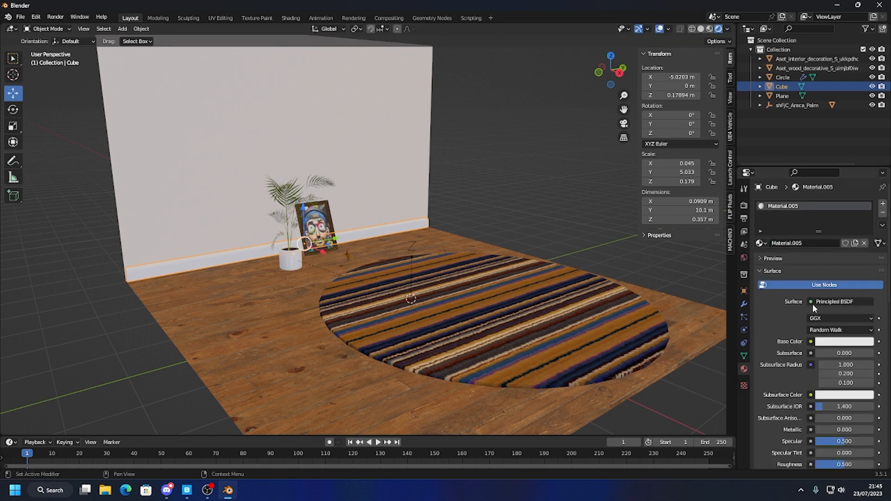
key("alt+a")
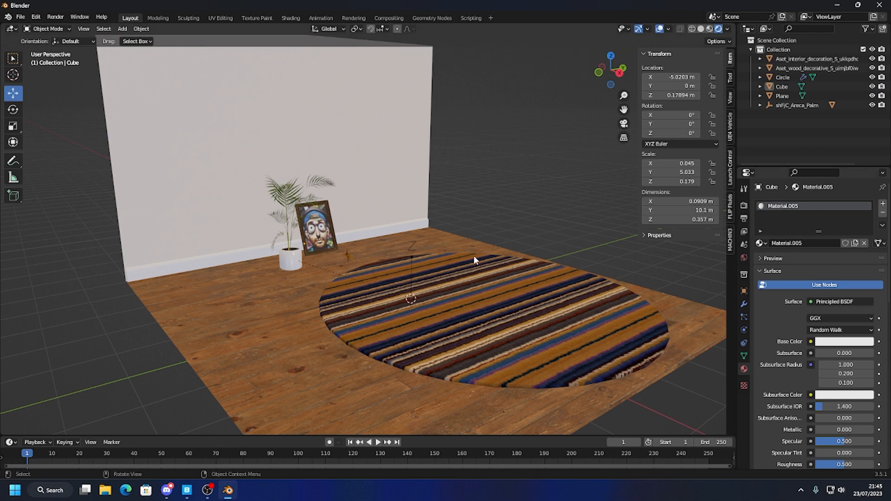
left_click(390, 229)
key("alt+a")
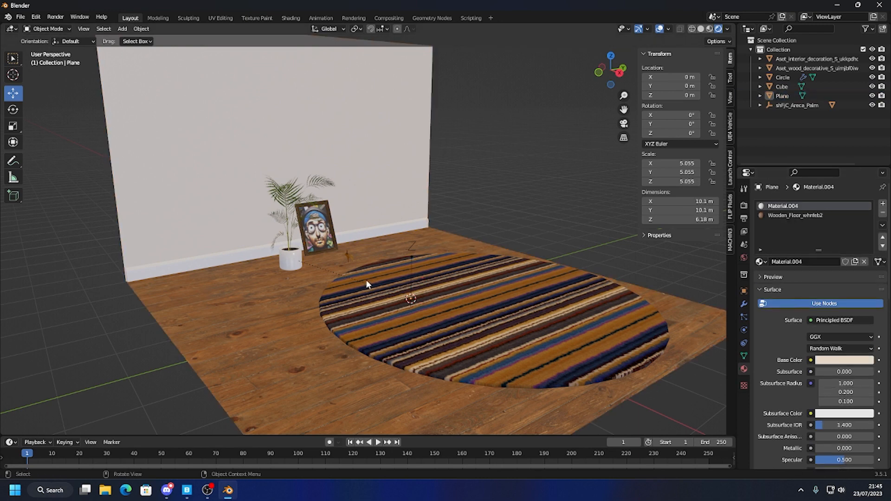
left_click(419, 297)
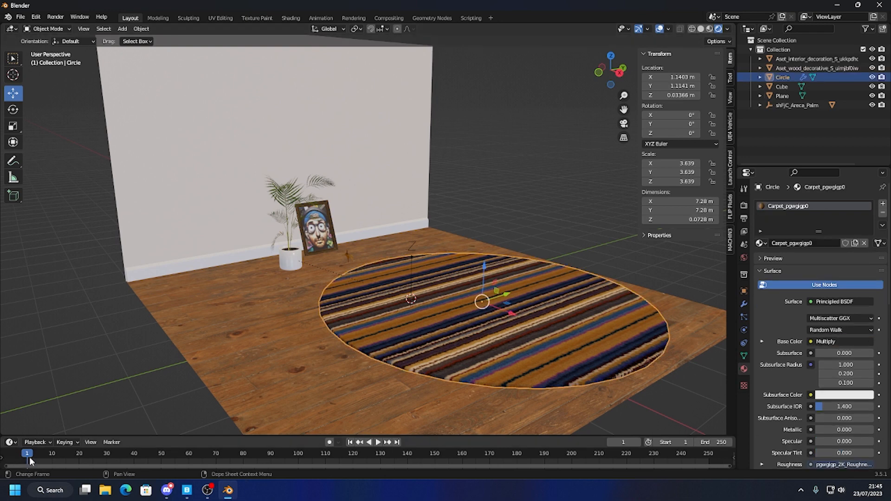
Stop the timeline at frame 24, enable automatic keyframing, and record the potted palm's resting transform from the back view.
key("space")
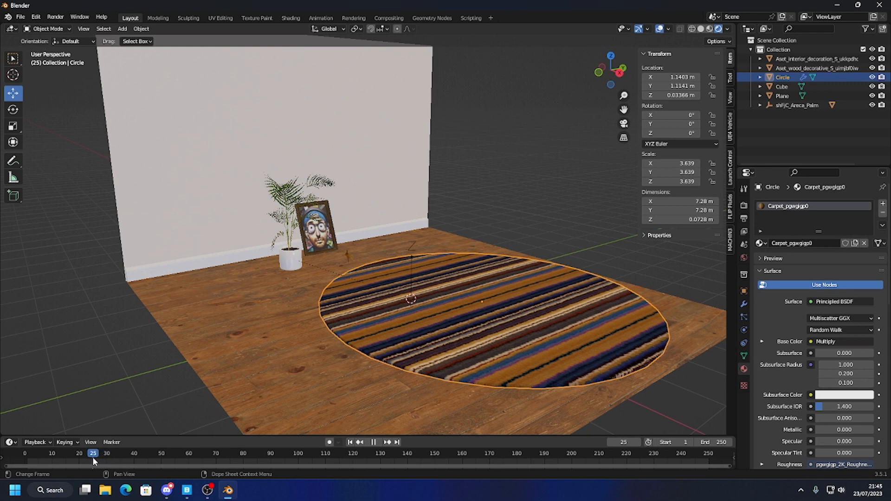
key("space")
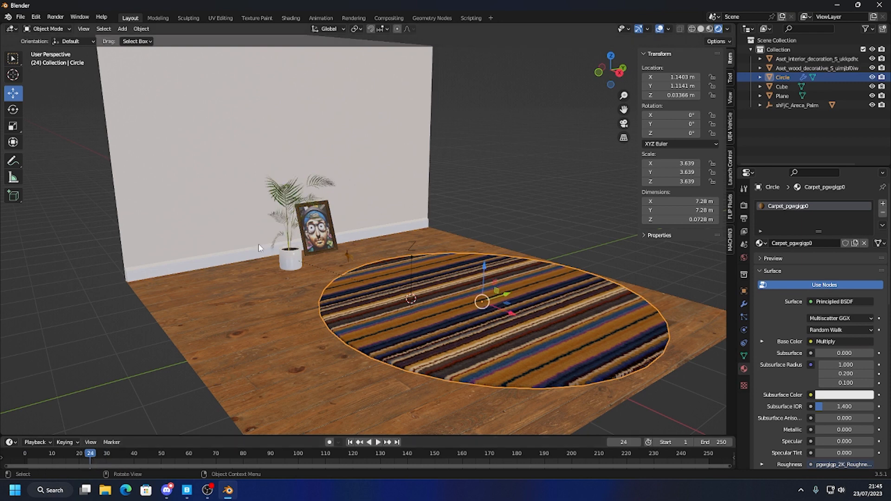
left_click(299, 262)
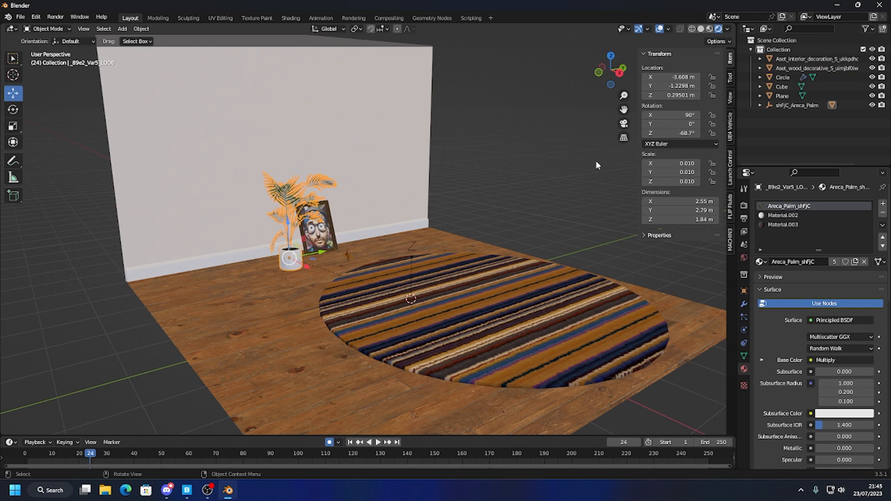
left_click(624, 69)
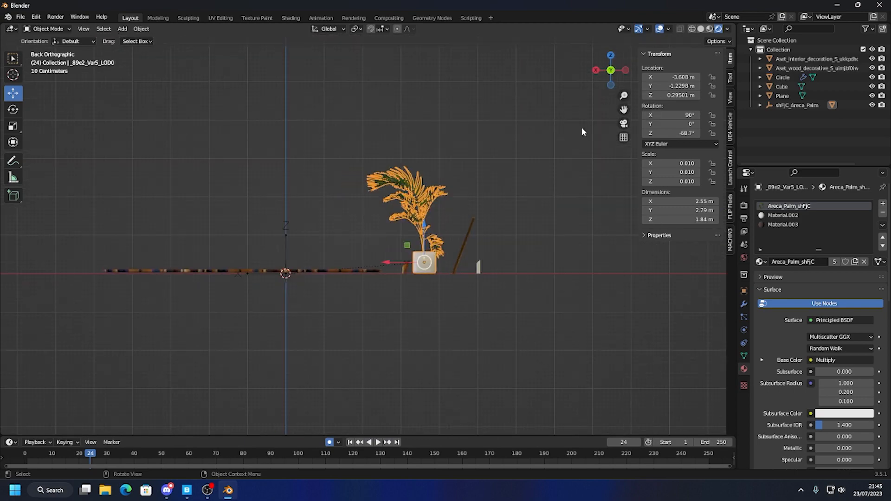
scroll(353, 269, "up", 2)
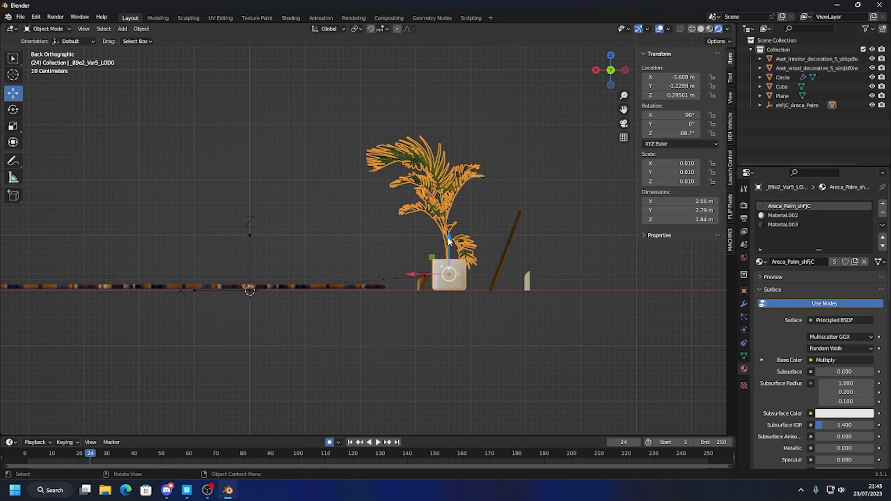
left_click_drag(449, 241, 449, 240)
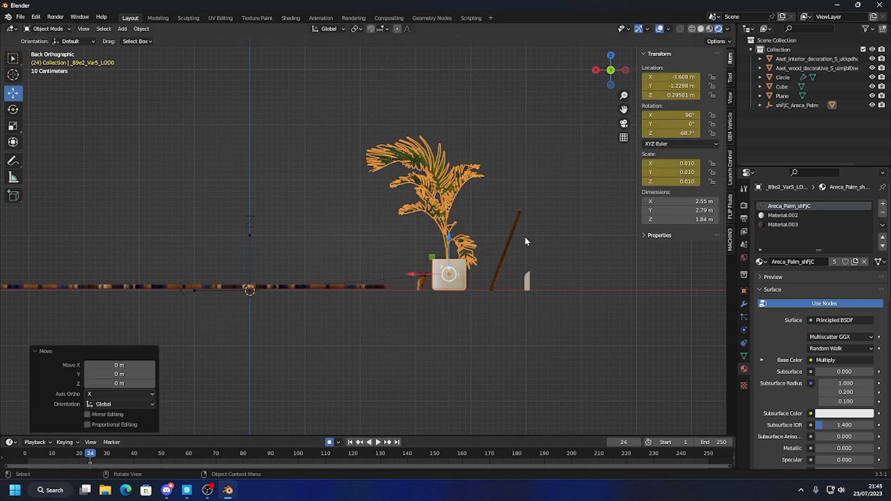
Record frame 24 keyframes for the wooden toy, leaning picture frame and rug by nudging each vertically, lowering the rug about 0.017 m.
left_click(421, 280)
left_click_drag(420, 255, 421, 252)
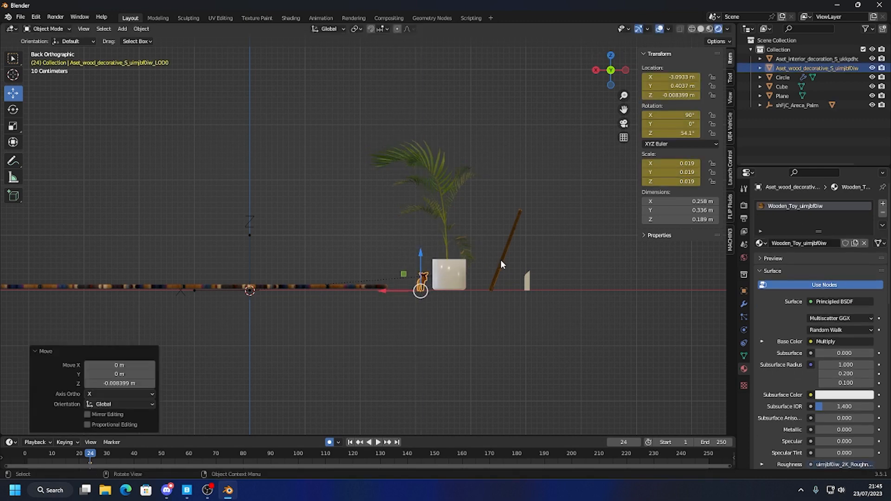
left_click(502, 260)
left_click_drag(506, 230, 506, 222)
left_click(262, 282)
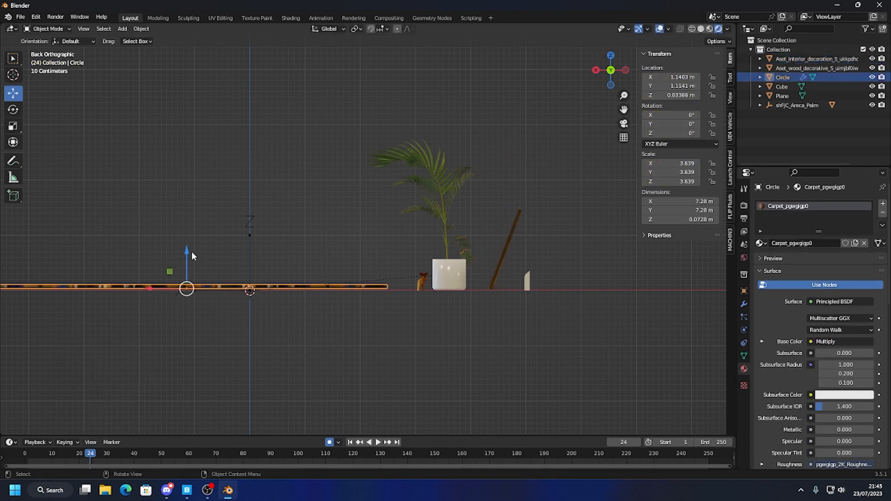
left_click_drag(188, 250, 190, 253)
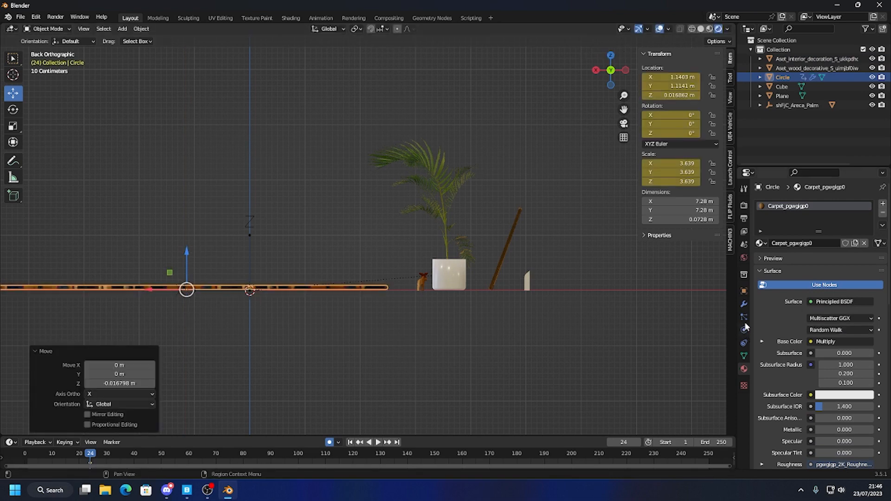
Set the rug's SimpleDeform twist angle to 0° and keyframe it at frame 24.
left_click(744, 305)
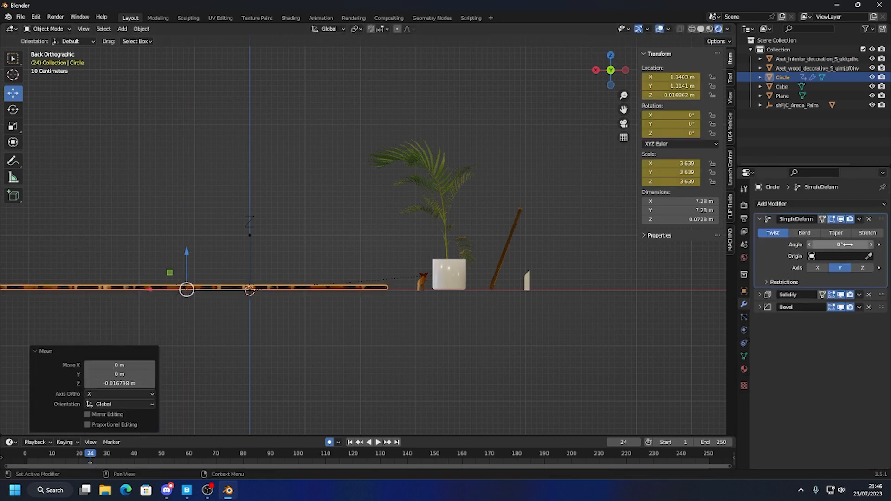
left_click_drag(842, 245, 826, 245)
type("0")
key("Return")
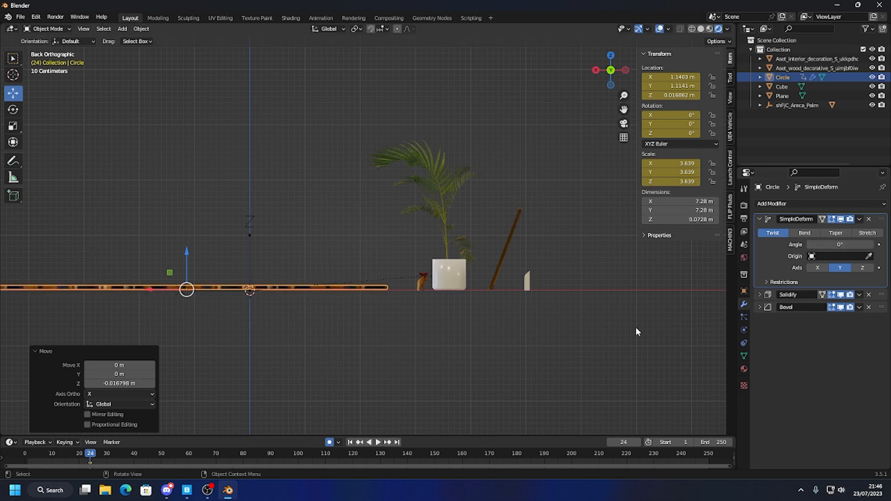
left_click(879, 245)
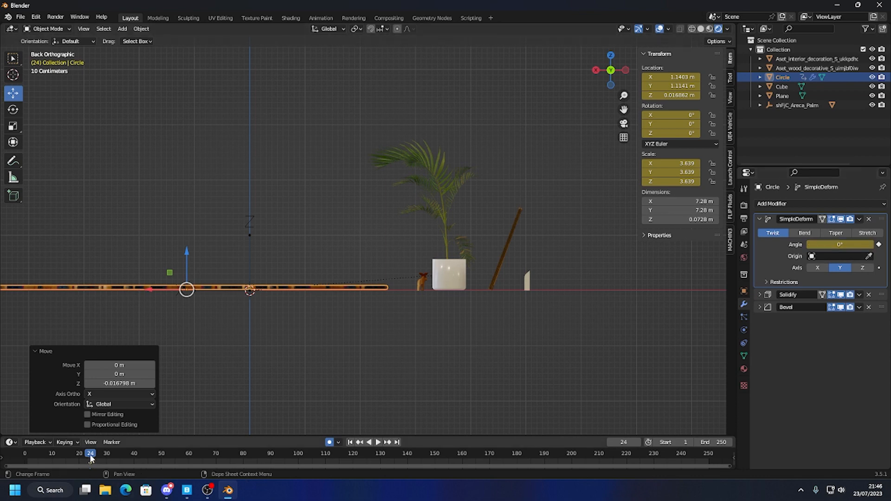
At frame 120, lift the rug, wooden toy and picture frame off the floor and raise the potted palm about 1.45 m.
left_click_drag(91, 459, 350, 457)
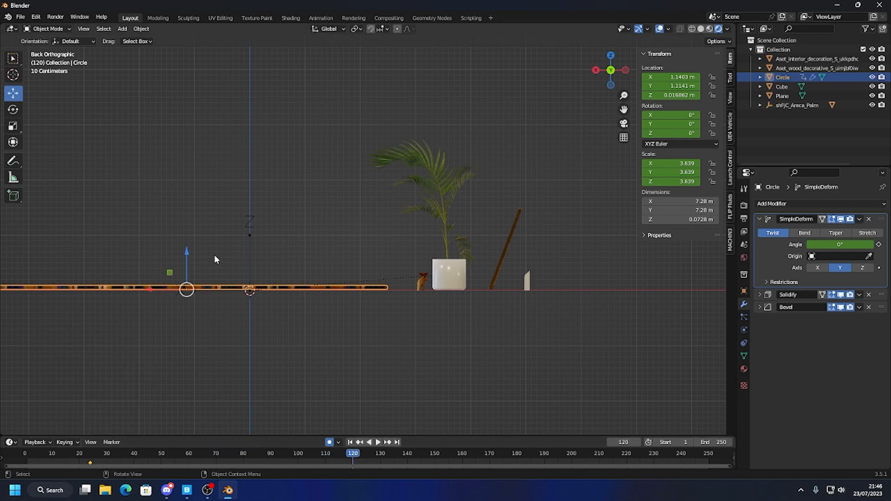
middle_click_drag(214, 255, 377, 292)
scroll(315, 309, "down", 4)
middle_click_drag(314, 309, 352, 274)
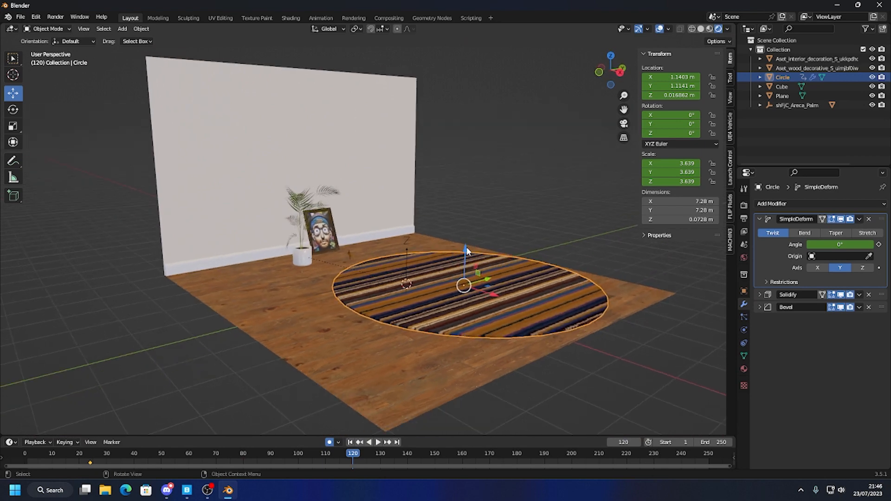
left_click_drag(466, 247, 369, 137)
left_click(353, 254)
left_click(319, 233)
left_click_drag(323, 192, 345, 142)
left_click(302, 256)
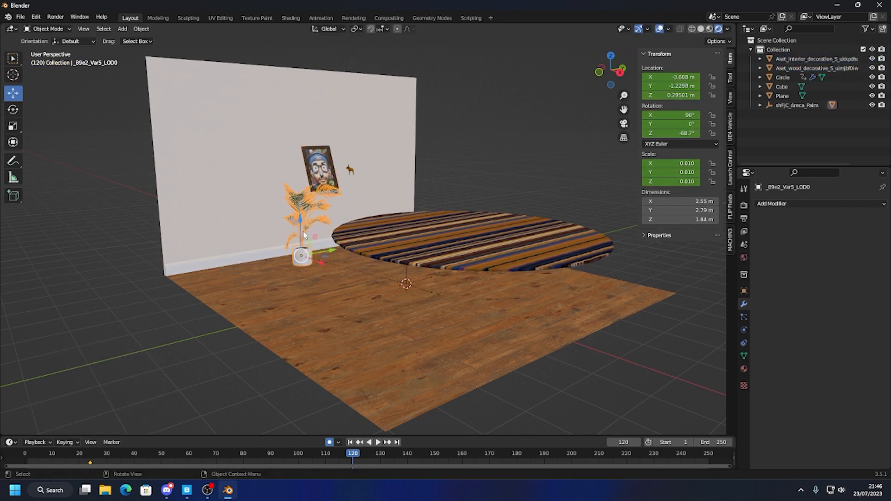
left_click_drag(301, 225, 301, 198)
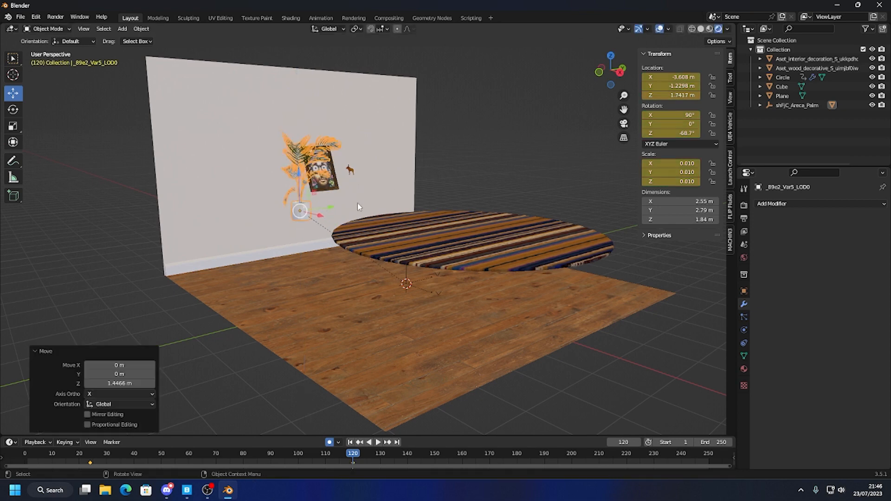
Adjust the floating heights to about 0.95 m for the rug, 1.47 m for the palm, 2.79 m for the picture and 3.35 m for the toy.
left_click(466, 232)
left_click_drag(469, 197, 469, 214)
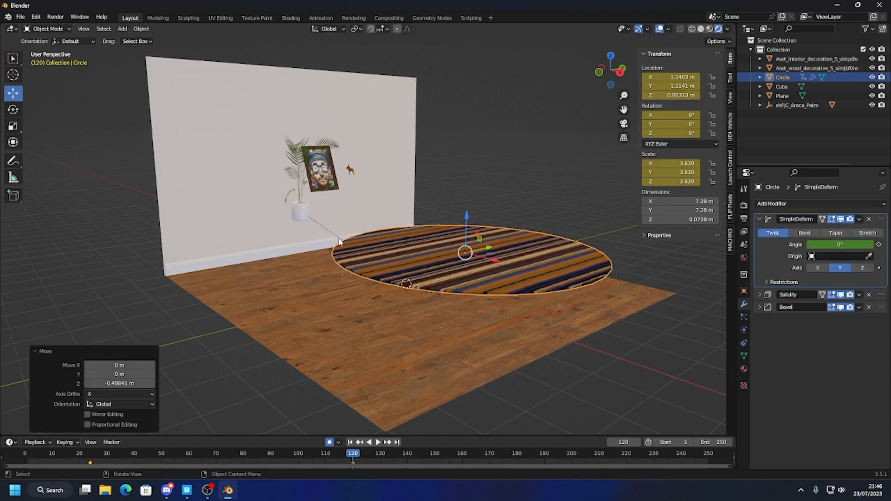
left_click(333, 183)
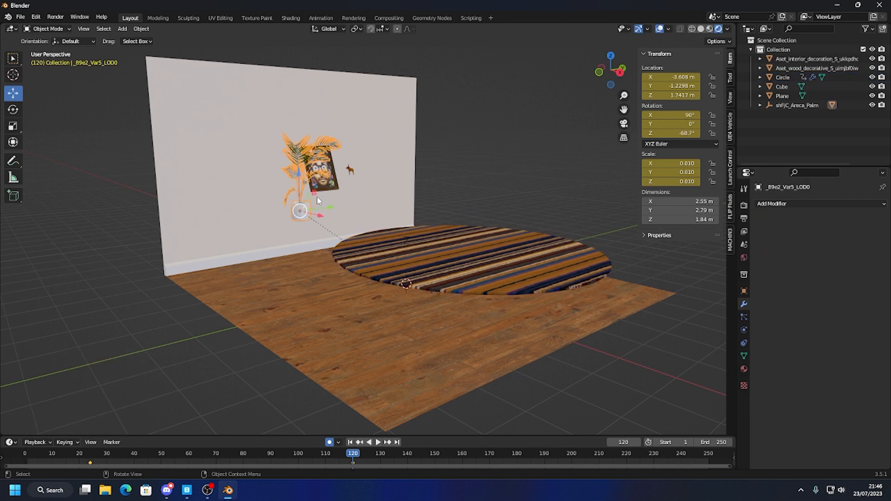
left_click_drag(298, 174, 298, 184)
left_click(335, 184)
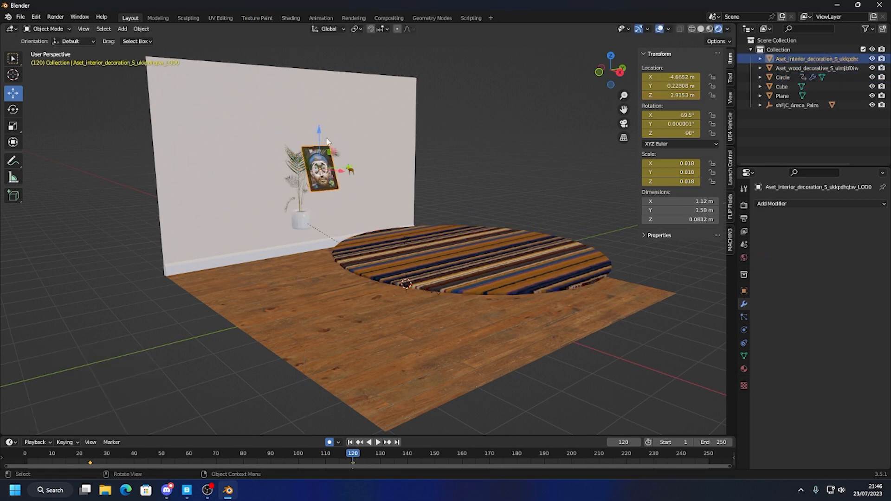
mouse_move(320, 133)
left_mouse_down()
mouse_move(356, 142)
mouse_move(356, 131)
mouse_move(321, 131)
left_mouse_up()
left_click(354, 171)
left_click(331, 179)
left_click(353, 155)
Tilt the floating potted palm to a rotation of about 121°, 13° and -60° on X, Y and Z.
middle_click_drag(369, 220, 330, 221)
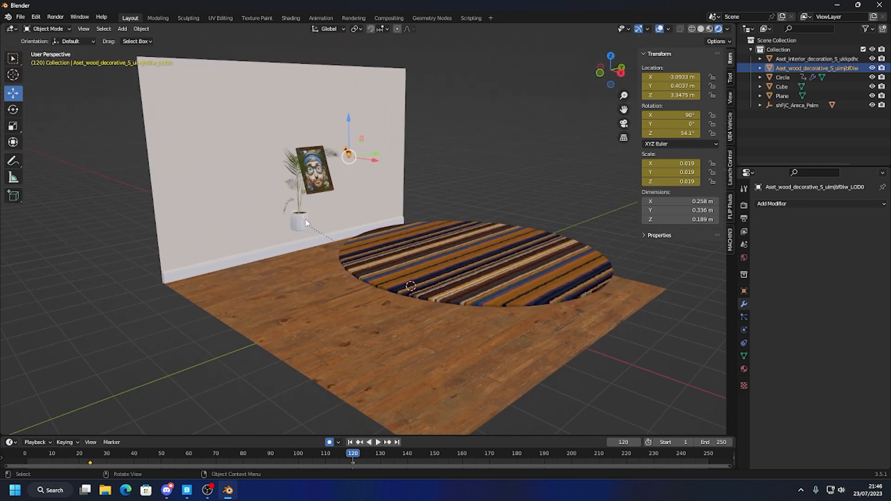
left_click(331, 219)
left_click(13, 110)
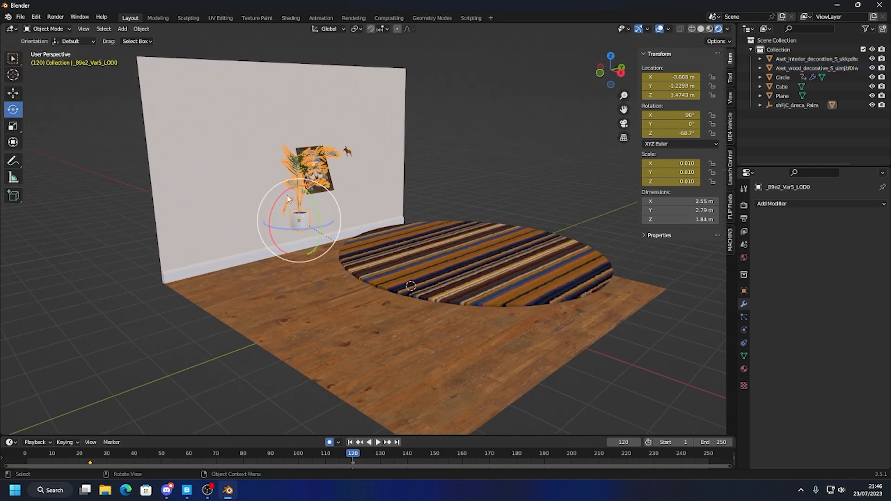
left_click_drag(287, 198, 320, 203)
middle_click_drag(319, 202, 401, 202)
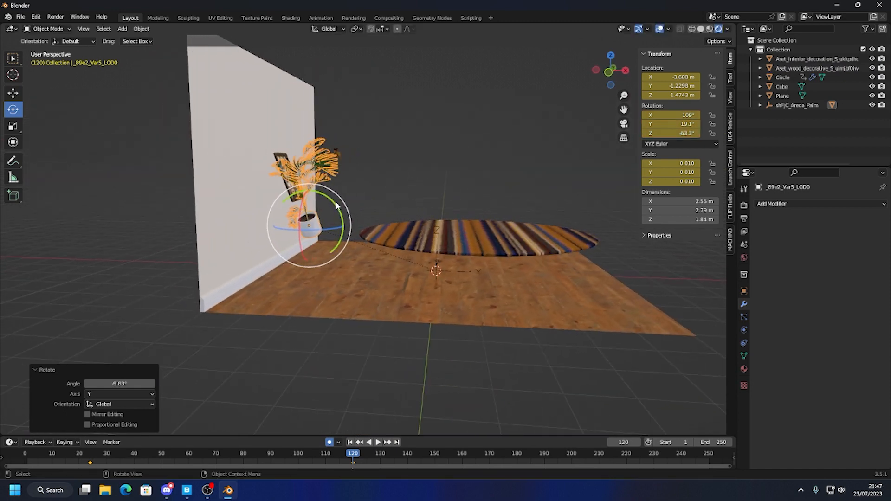
left_click_drag(337, 206, 330, 198)
Tilt and turn the floating picture frame, and move it out from the wall.
mouse_move(329, 198)
middle_mouse_down()
mouse_move(361, 210)
mouse_move(341, 207)
middle_mouse_up()
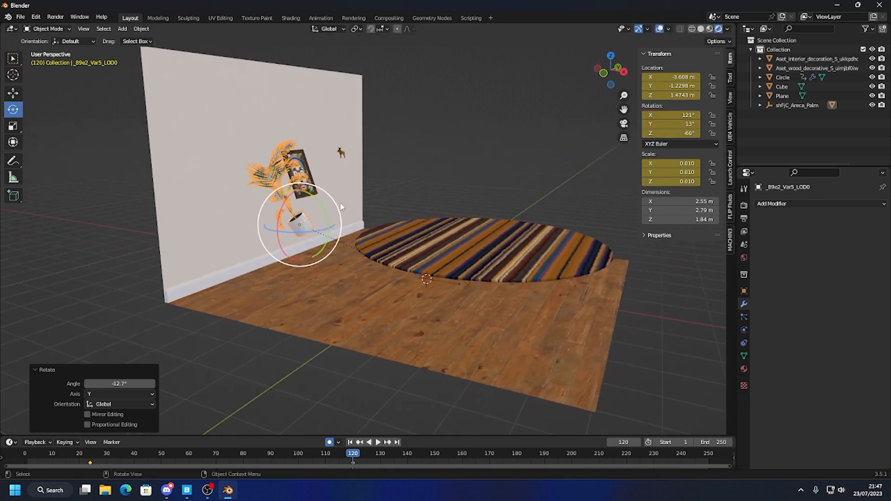
left_click(313, 180)
left_click_drag(281, 178, 303, 180)
middle_click_drag(302, 180, 330, 172)
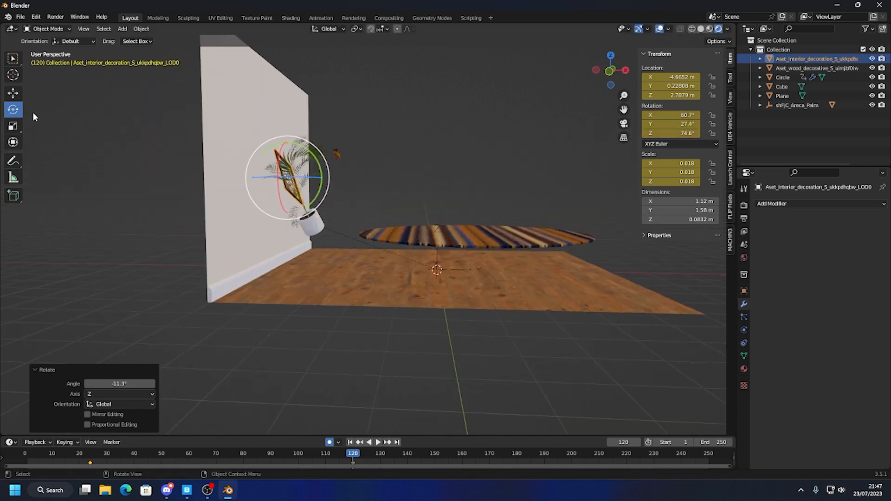
left_click(13, 93)
left_click_drag(324, 180, 369, 168)
Rotate the floating wooden toy to about 52.2°, -36.2° and 28.9° on X, Y and Z.
left_click(13, 110)
left_click(341, 154)
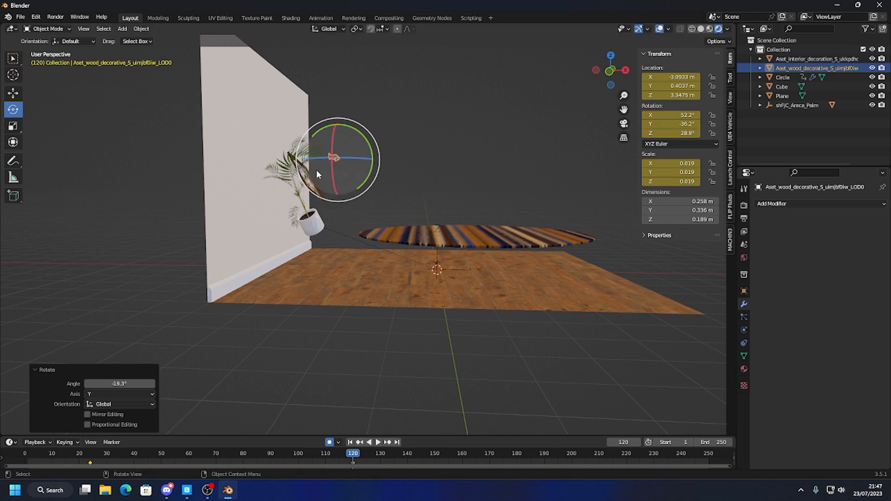
left_click(13, 94)
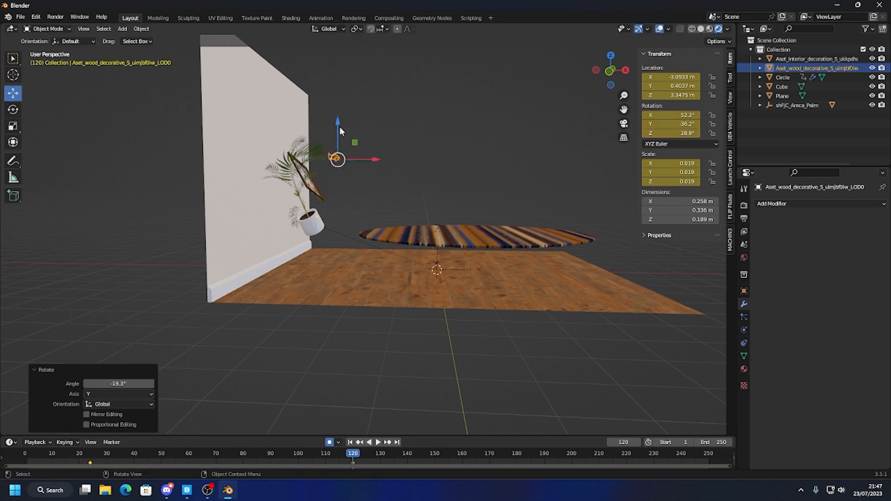
Keyframe the rug's twist angle at -24.9° on frame 120, tilt the rug 6.42° about Y, and clear the selection.
left_click(428, 229)
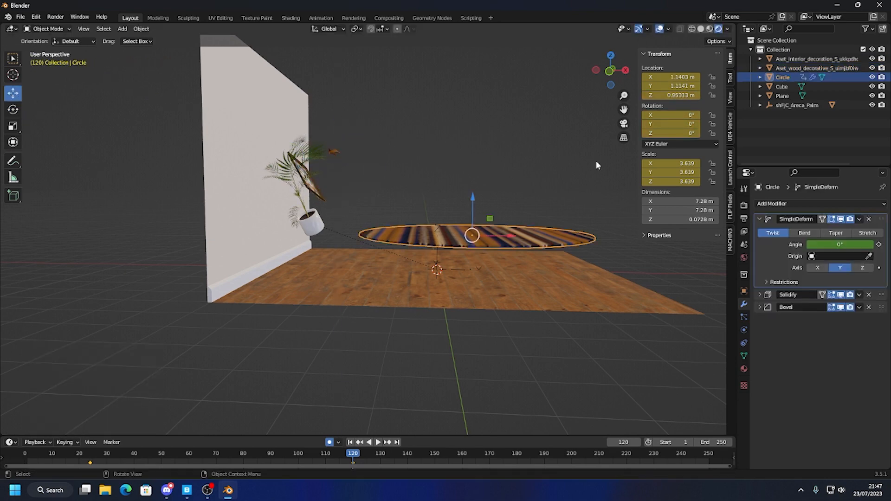
left_click_drag(840, 245, 813, 245)
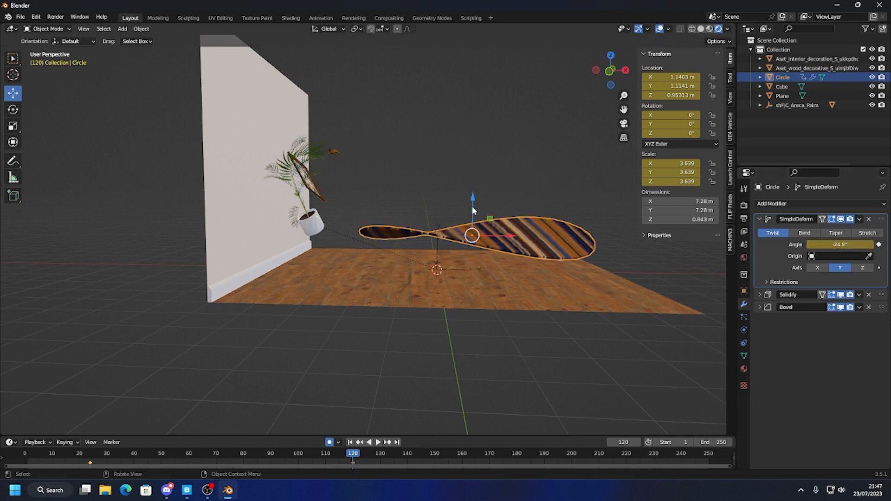
left_click(12, 110)
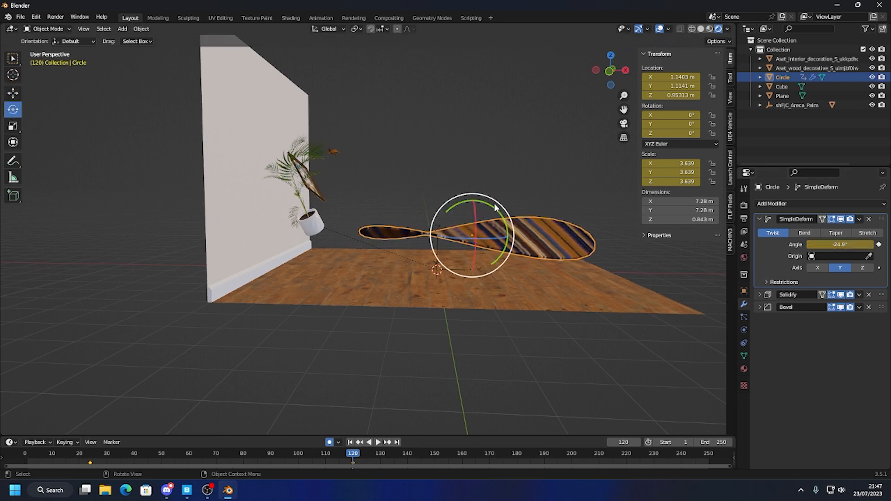
left_click_drag(491, 206, 485, 186)
middle_click_drag(474, 218, 497, 203)
key("alt+a")
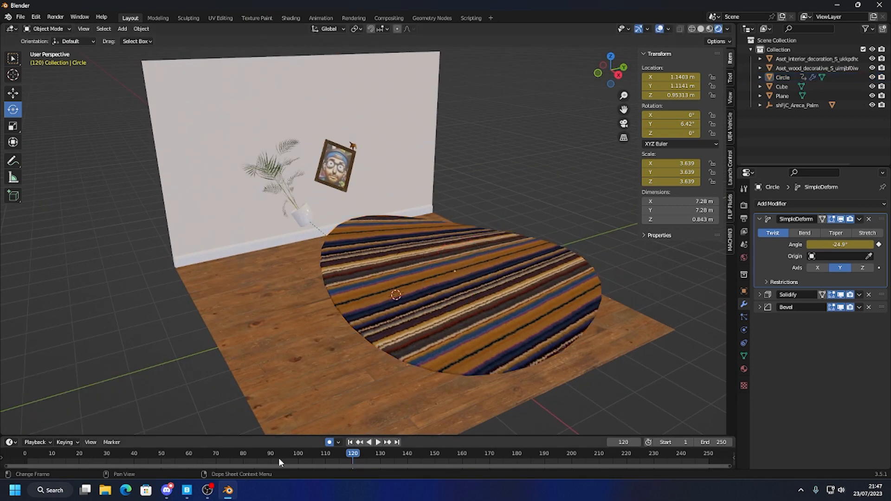
Turn off automatic keyframing and preview the floating animation from frame 14.
left_click_drag(345, 454, 65, 446)
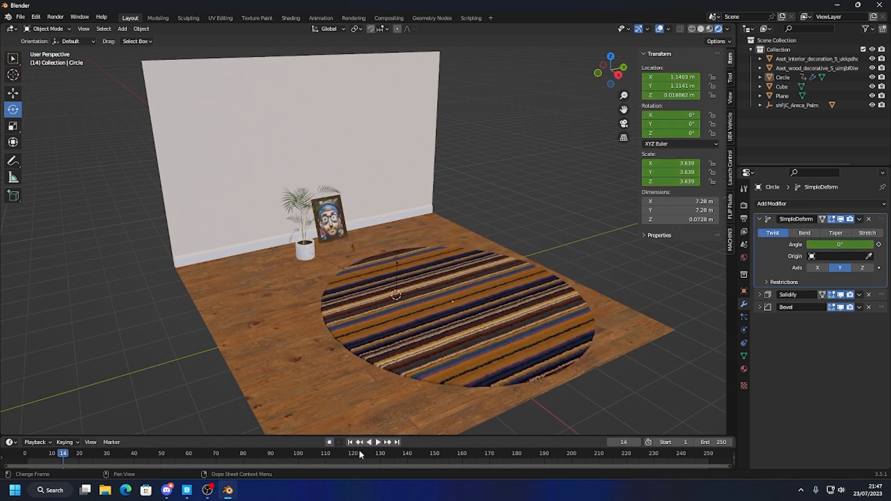
left_click(374, 442)
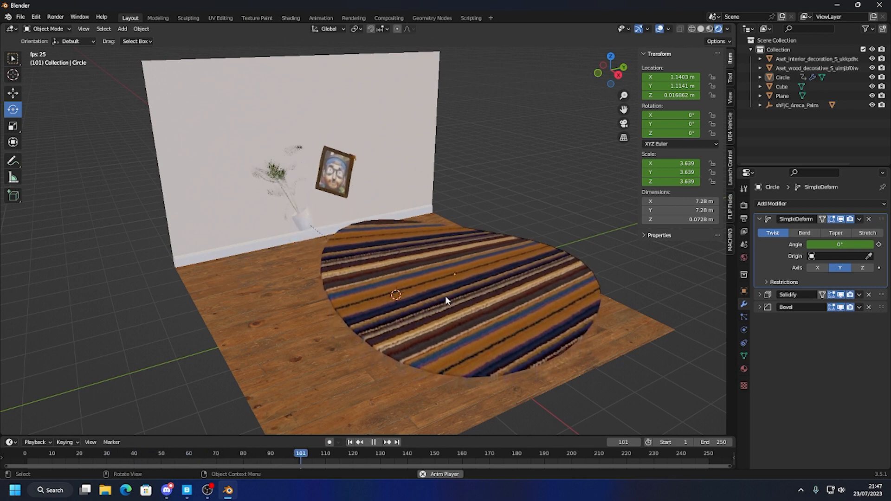
left_click(374, 442)
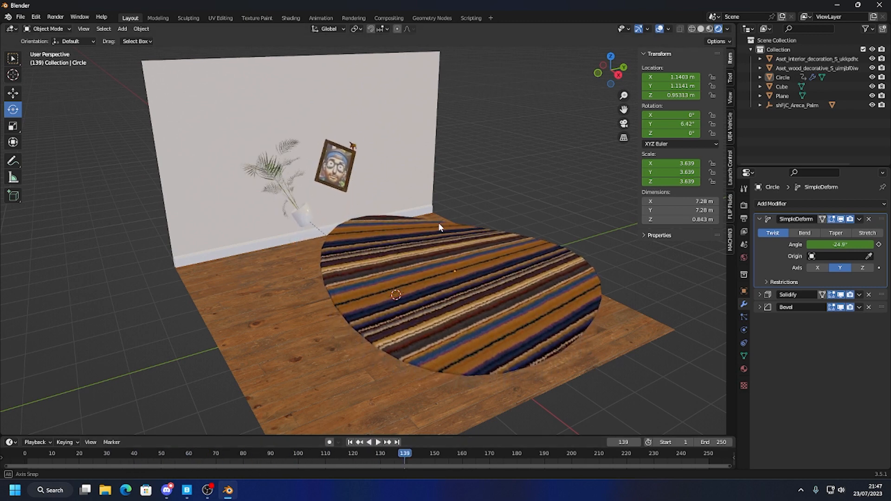
Set the easing mode of the rug's keyframes to Ease In and Out.
middle_click_drag(439, 223, 425, 245)
left_click(425, 245)
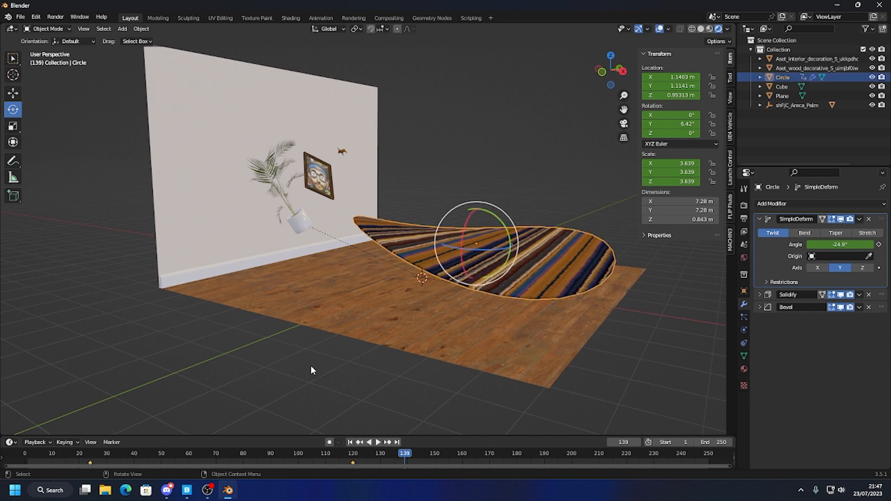
right_click(354, 465)
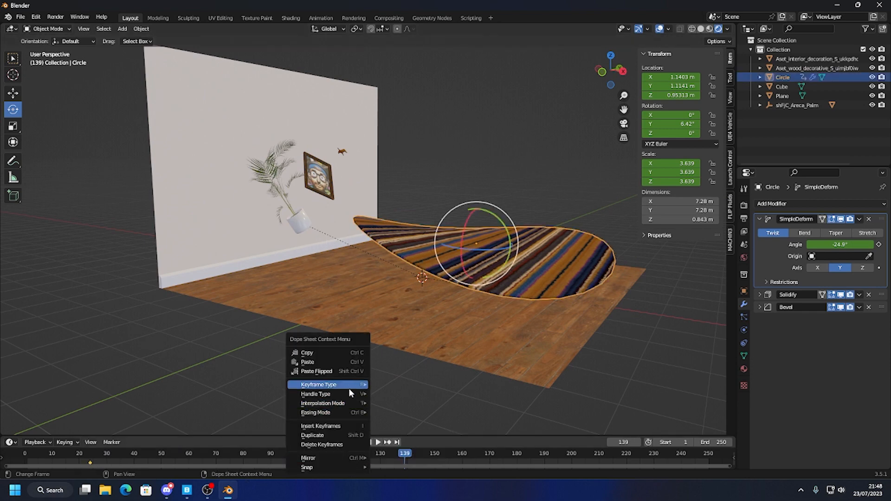
mouse_move(338, 411)
left_click(402, 442)
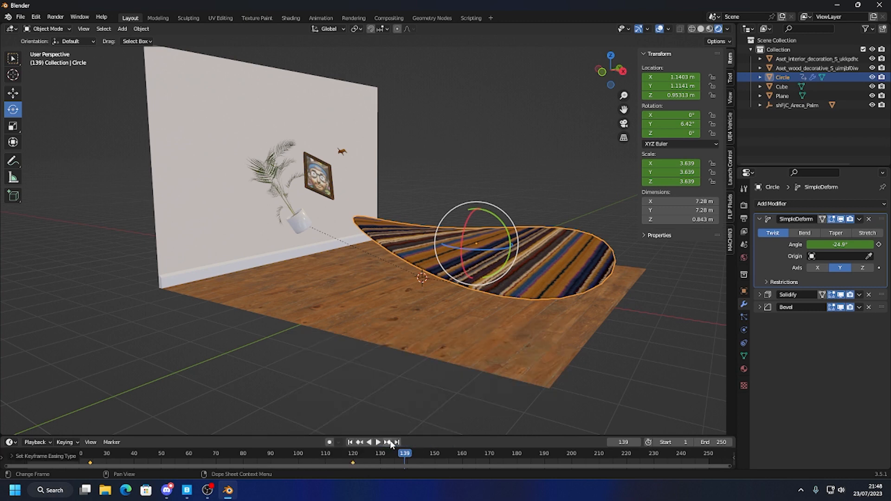
Set the easing mode of the potted palm's keyframes to Ease Out.
left_click(308, 255)
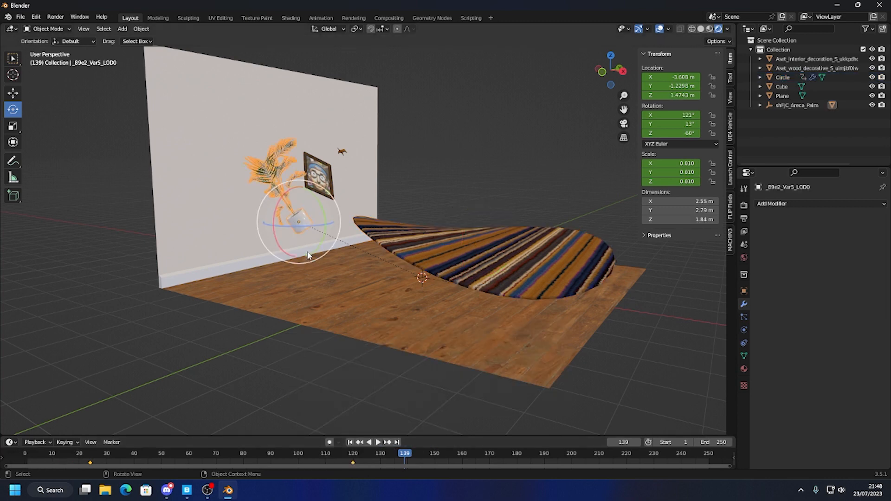
right_click(353, 464)
mouse_move(354, 412)
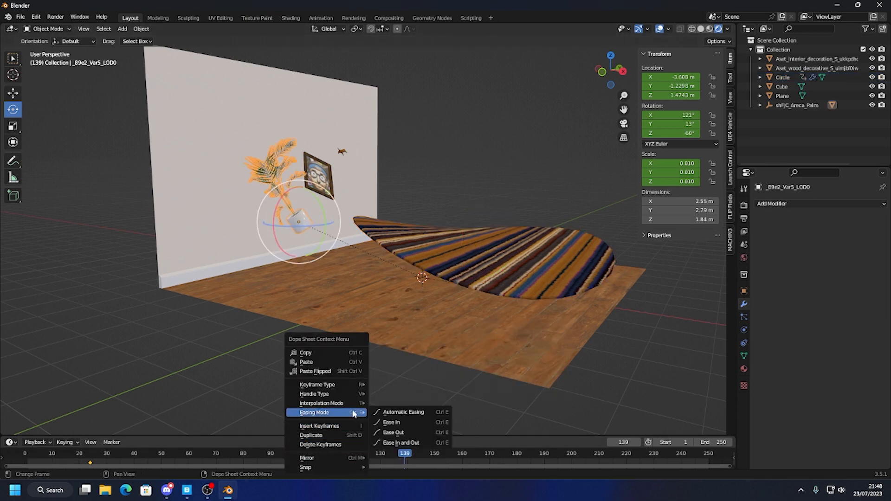
left_click(396, 433)
Set the keyframe easing mode of the picture frame and the wooden toy to Ease In and Out.
right_click(354, 464)
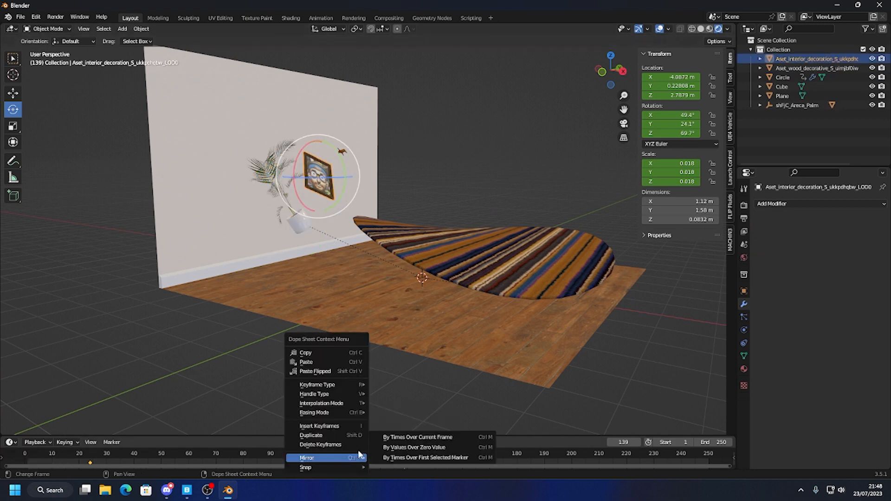
mouse_move(357, 413)
left_click(399, 443)
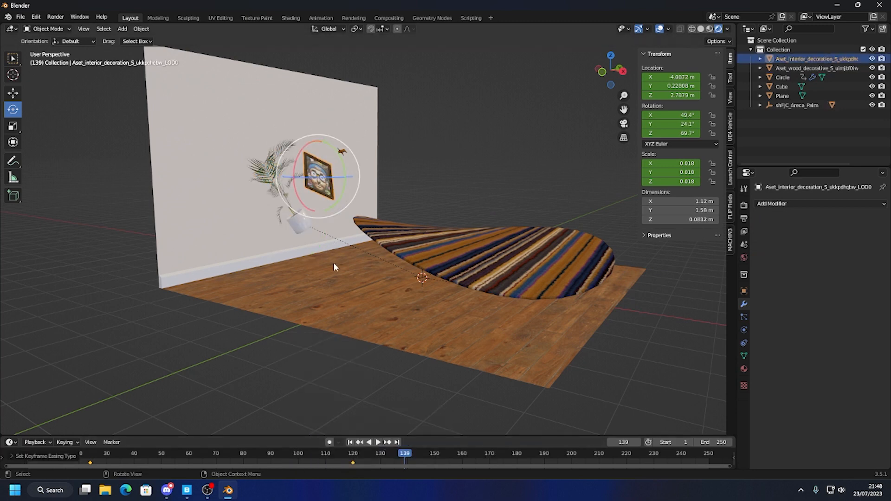
left_click(342, 151)
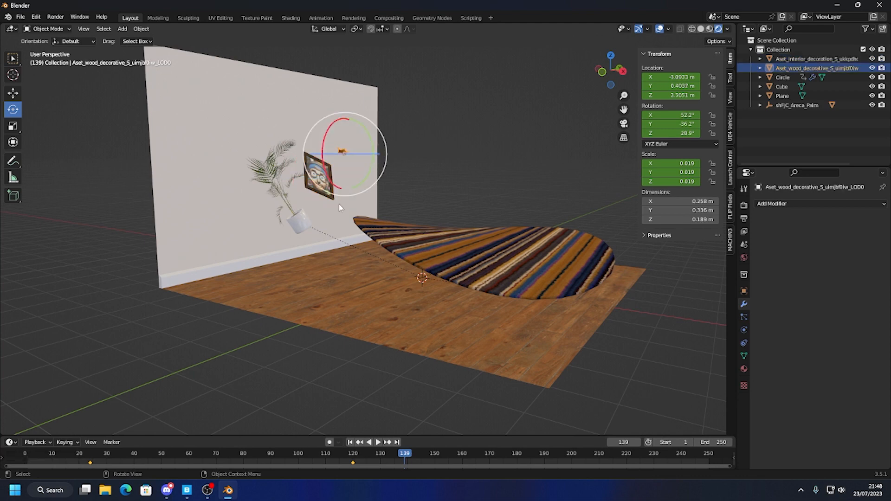
right_click(331, 459)
mouse_move(341, 414)
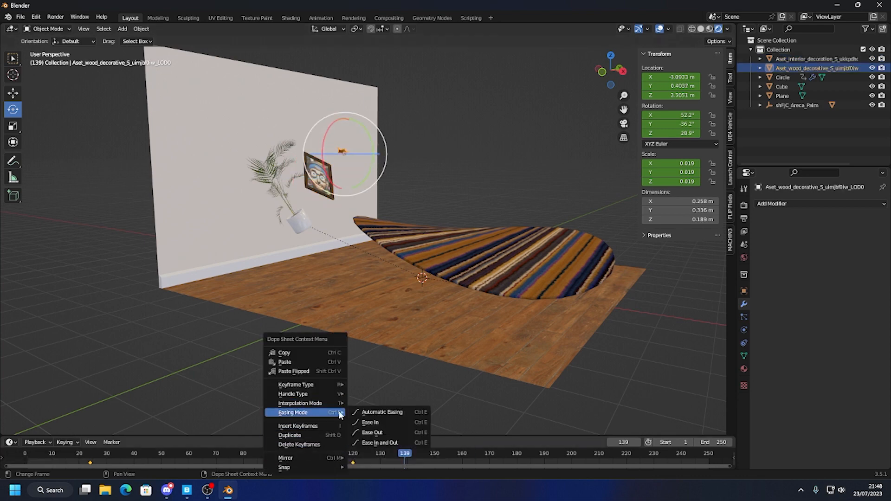
left_click(380, 442)
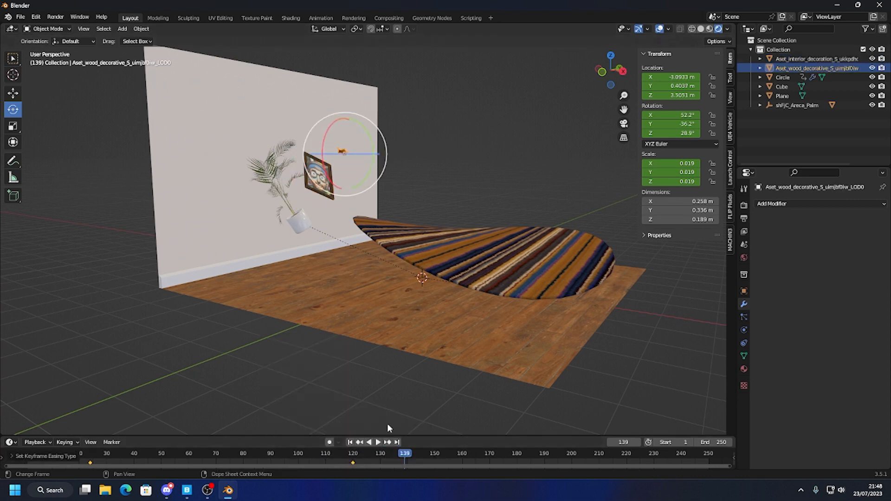
Preview the eased floating animation from the first frame, stop it, and clear the selection.
left_click(348, 442)
left_click(377, 442)
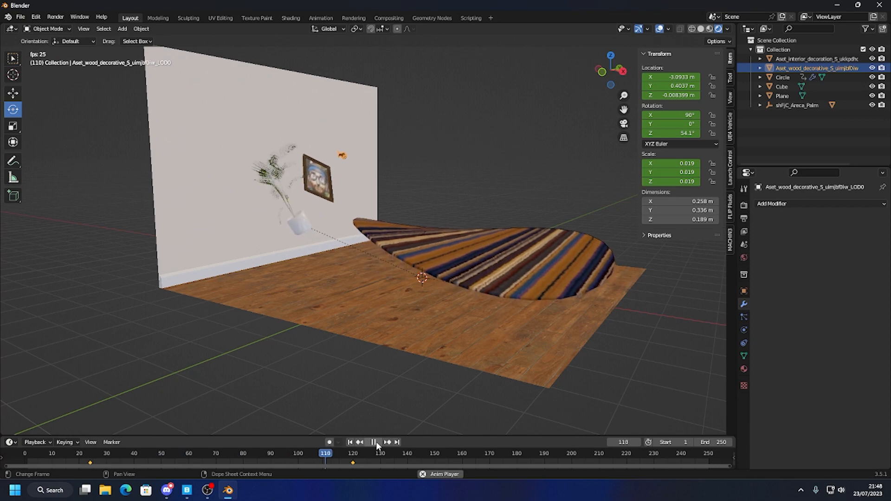
left_click(376, 442)
left_click(438, 119)
middle_click_drag(438, 119, 414, 236)
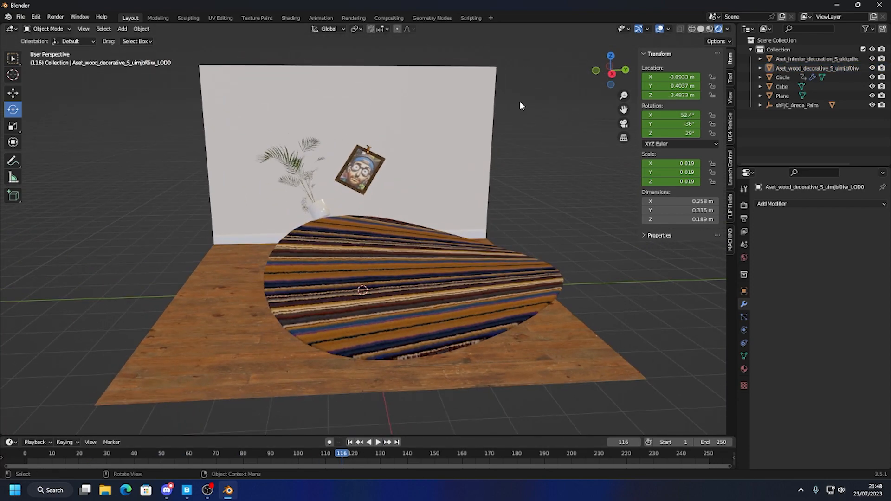
Split the 3D viewport vertically into two side-by-side views.
right_click(736, 143)
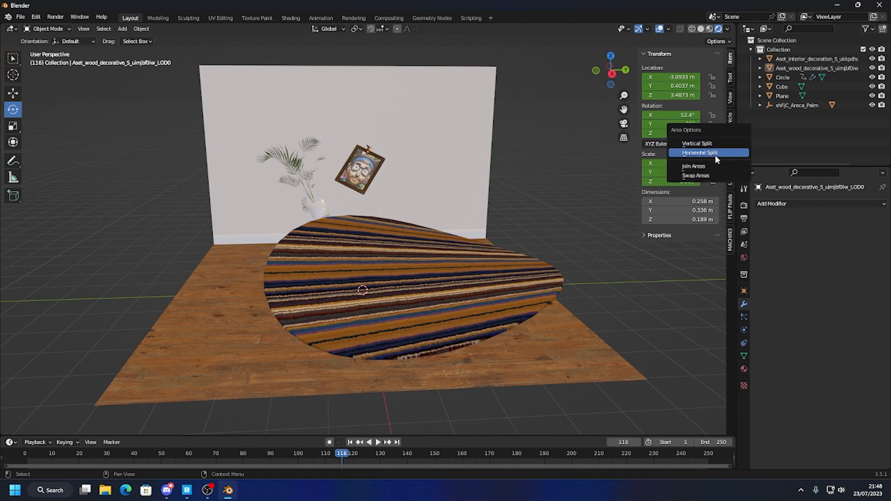
left_click(705, 143)
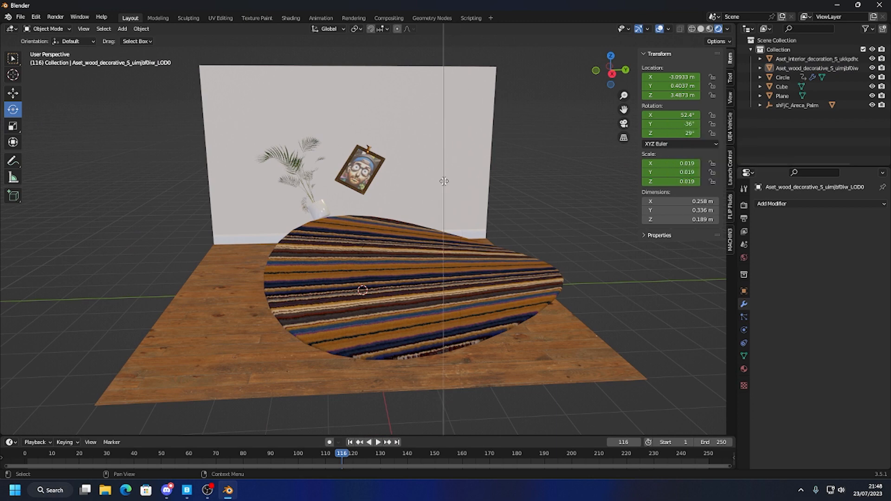
left_click(444, 181)
Add a camera at the scene origin.
left_click(122, 29)
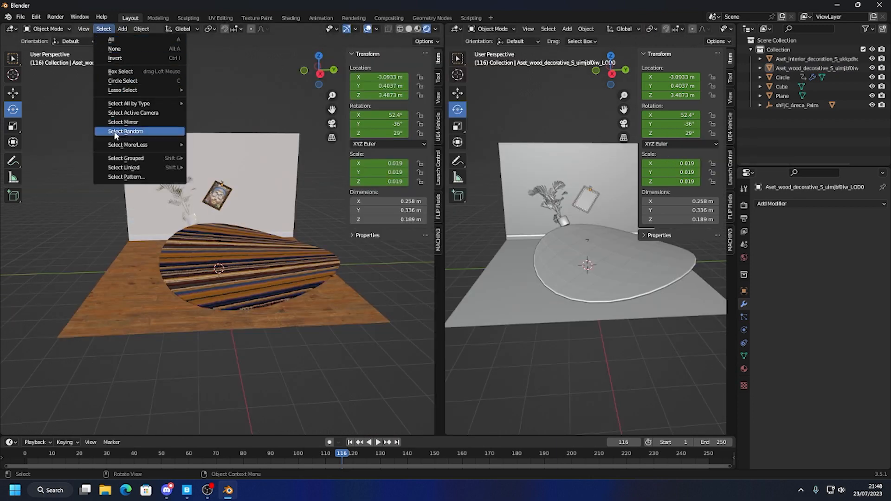
left_click(125, 31)
left_click(122, 29)
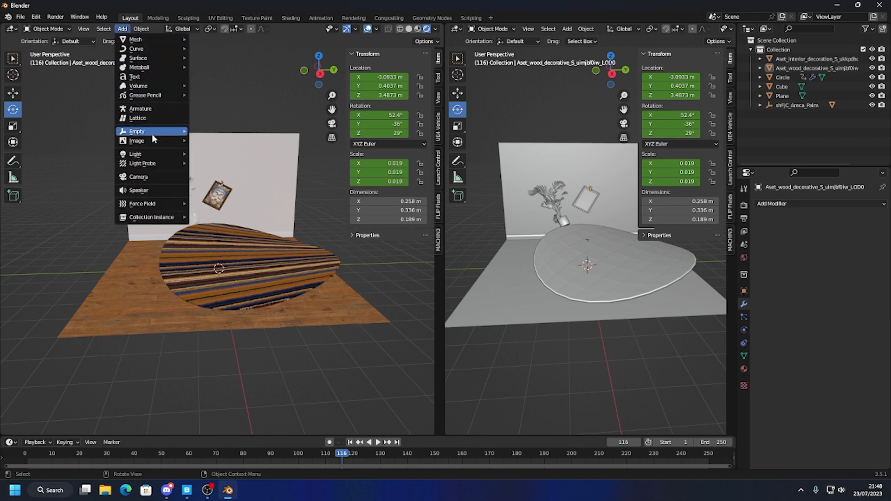
left_click(142, 177)
middle_click_drag(143, 176, 103, 158)
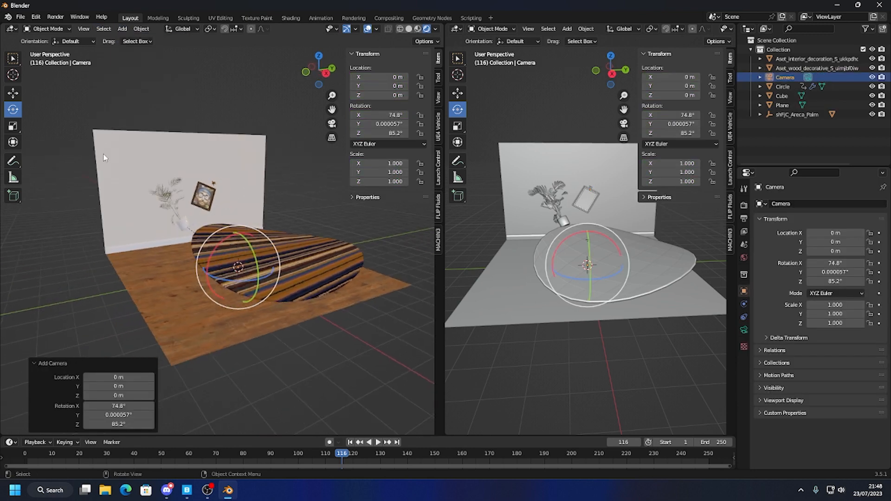
Raise the camera to about 2.03 m on Z and look through it in the textured viewport.
left_click(14, 93)
left_click_drag(238, 227, 230, 190)
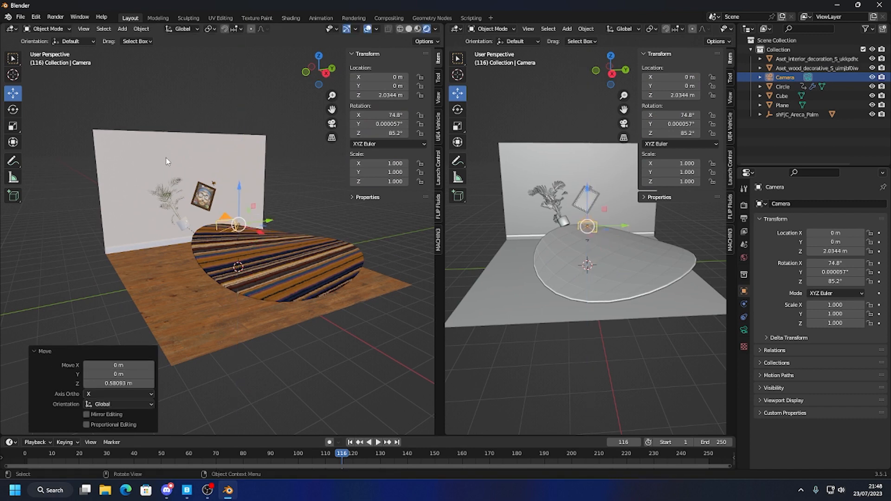
key("KP_0")
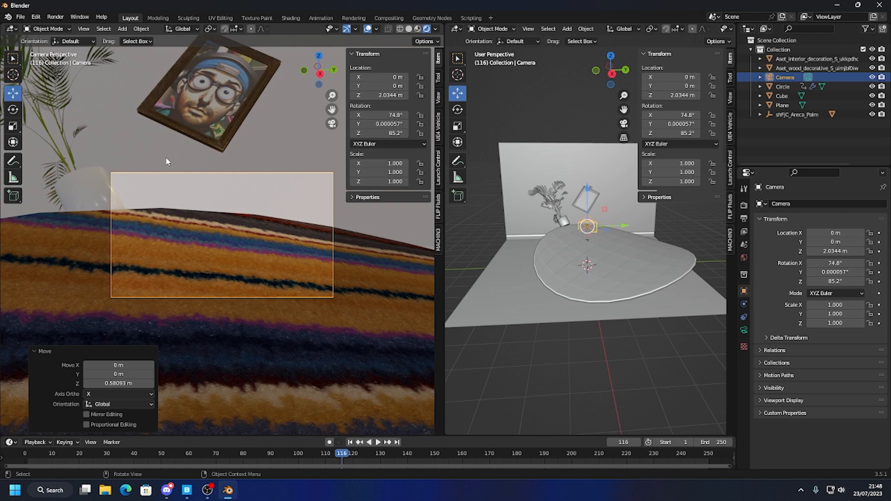
key("Home")
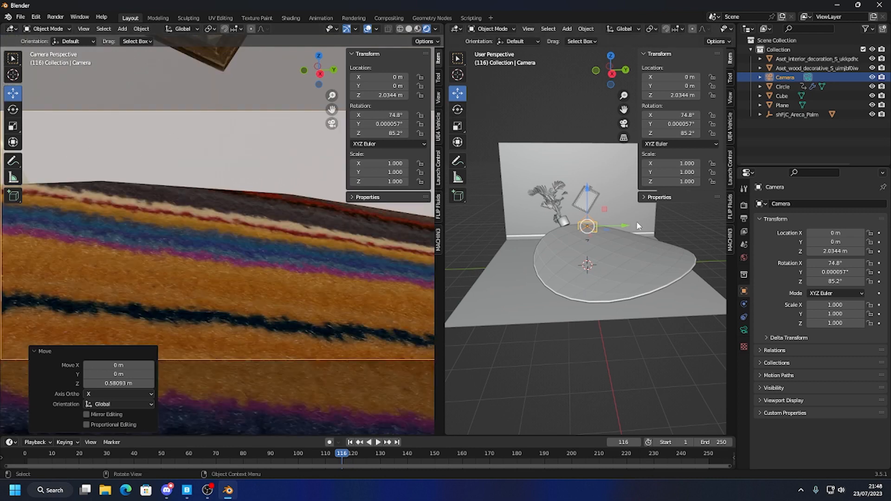
Move the camera away from the wall to about 2.62 m on X and up to 2.68 m on Z.
middle_click_drag(636, 221, 653, 218)
left_click_drag(663, 224, 705, 228)
middle_click_drag(656, 240, 628, 269)
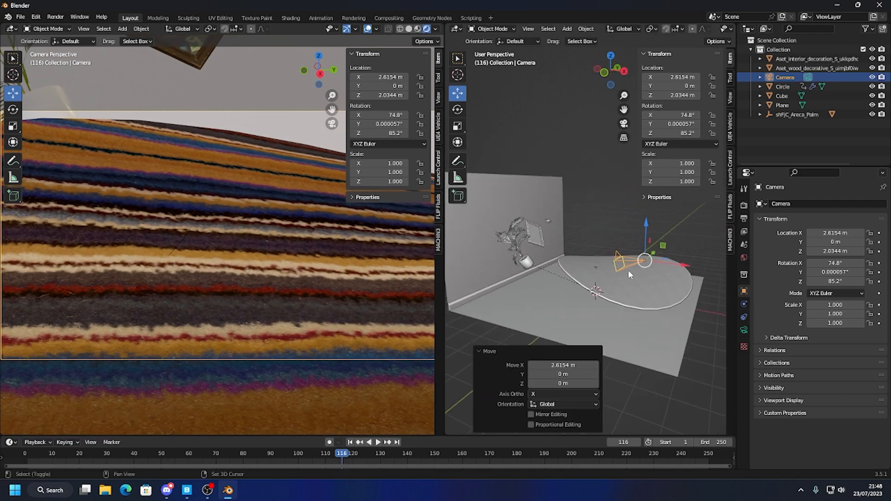
left_click_drag(647, 228, 647, 216)
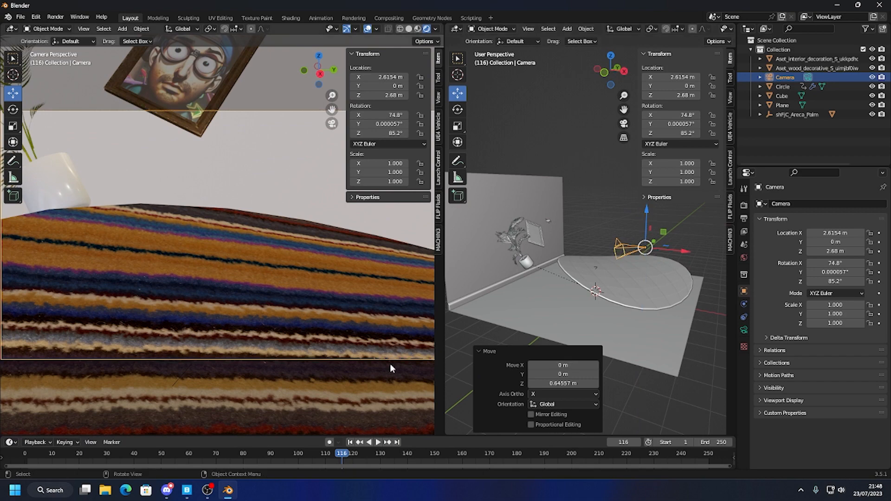
Return the animation to frame 1 and set the camera's focal length to 40 mm.
left_click_drag(287, 450, 29, 457)
key("space")
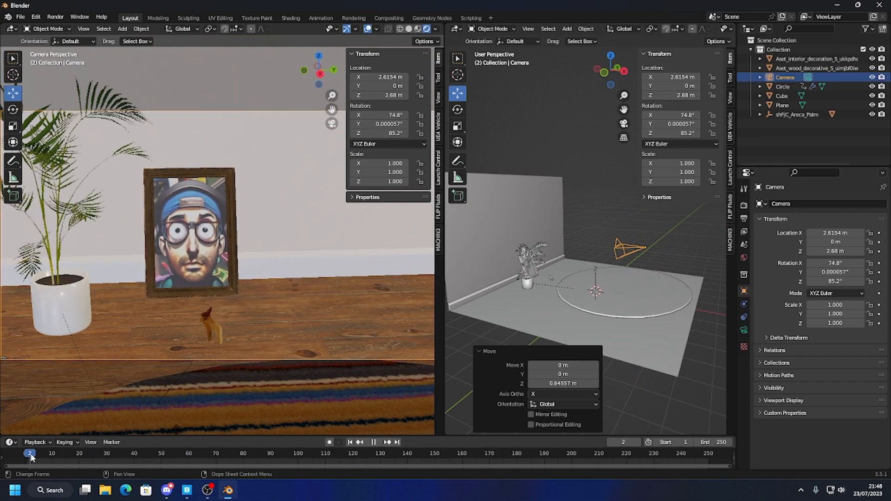
key("space")
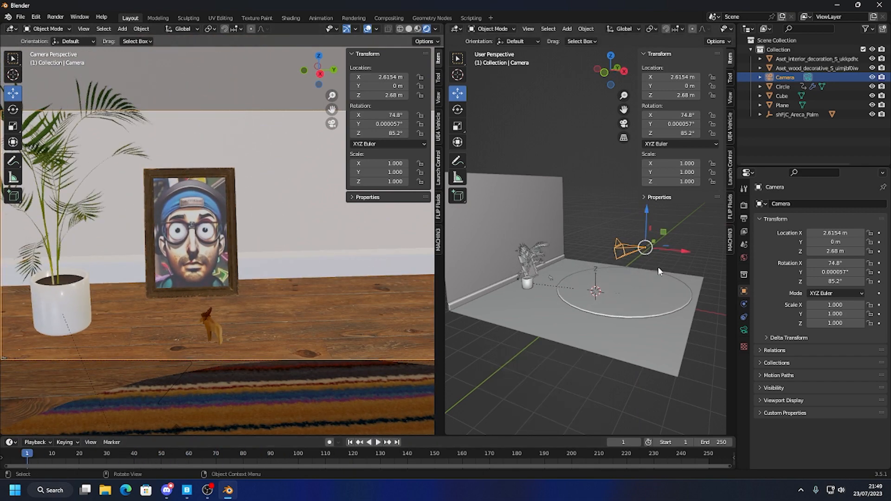
left_click(744, 330)
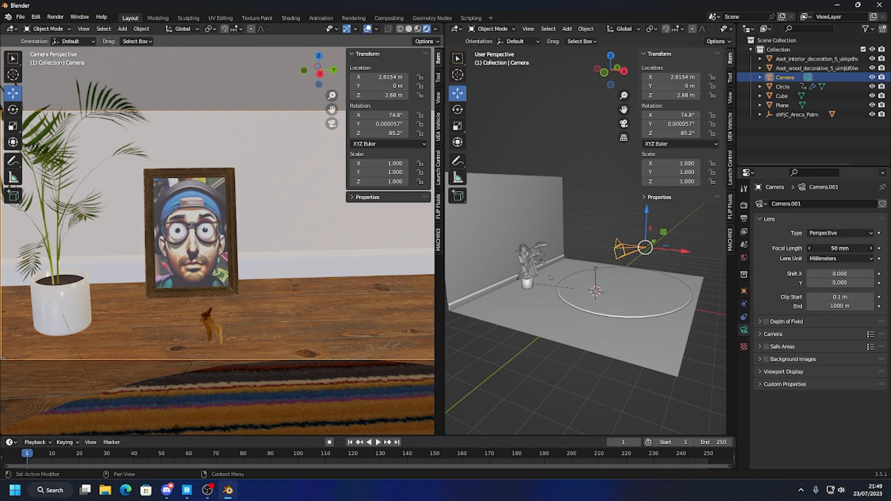
mouse_move(840, 248)
left_mouse_down()
mouse_move(812, 248)
mouse_move(822, 249)
left_mouse_up()
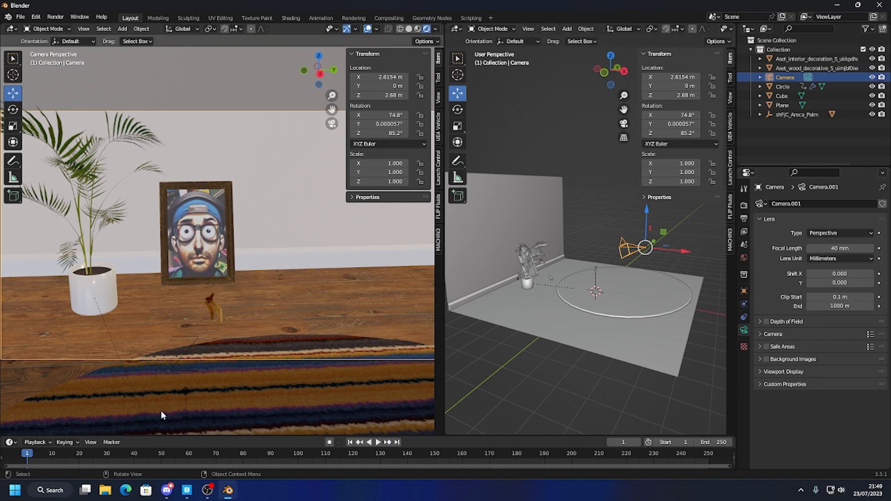
Lower the camera to about 2.58 m on Z and keyframe its location on frame 22.
left_click_drag(45, 457, 145, 454)
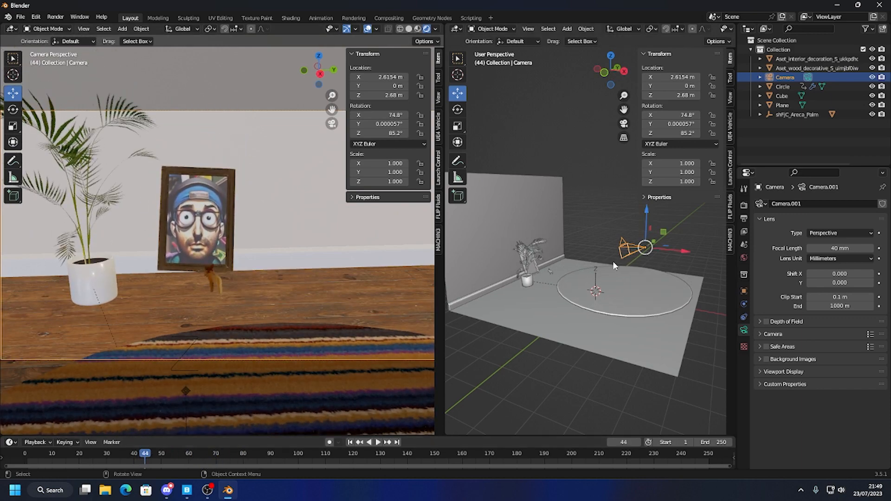
mouse_move(644, 216)
left_mouse_down()
mouse_move(651, 193)
mouse_move(651, 217)
left_mouse_up()
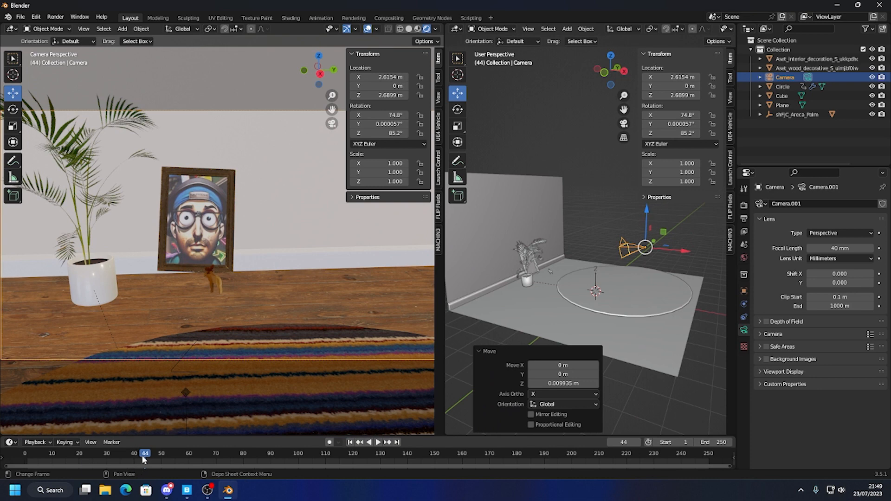
left_click_drag(142, 456, 85, 460)
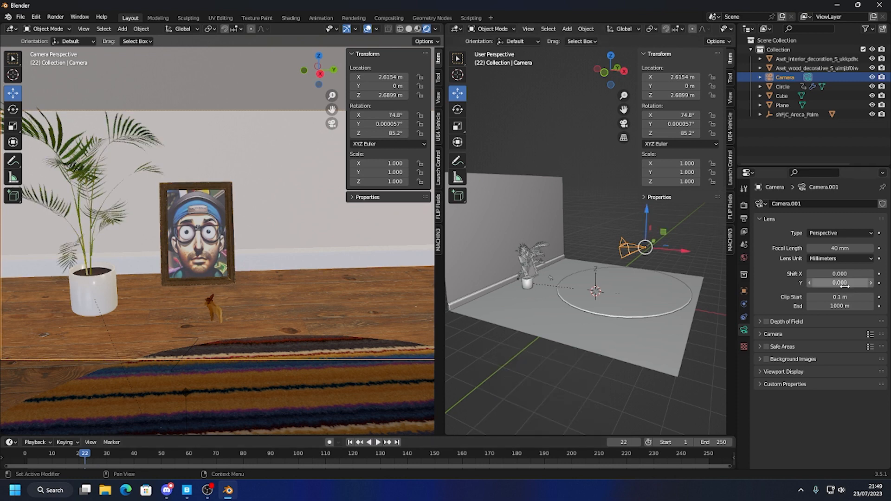
left_click_drag(645, 208, 649, 212)
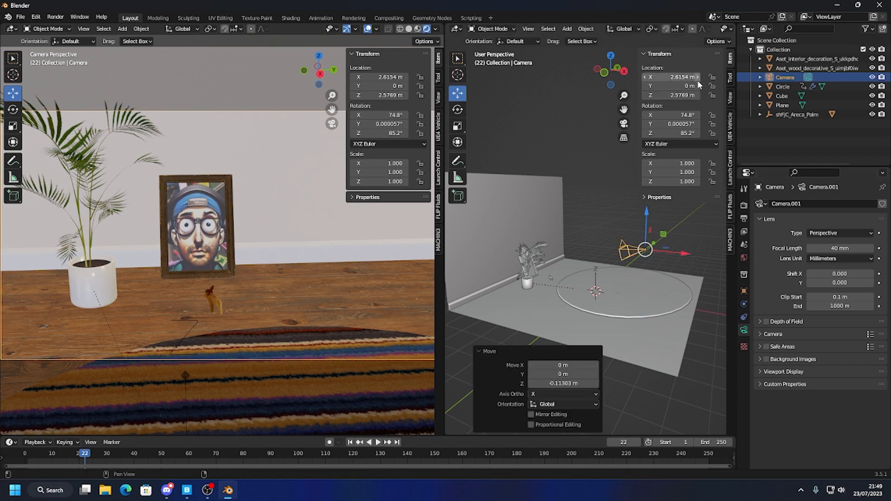
right_click(671, 76)
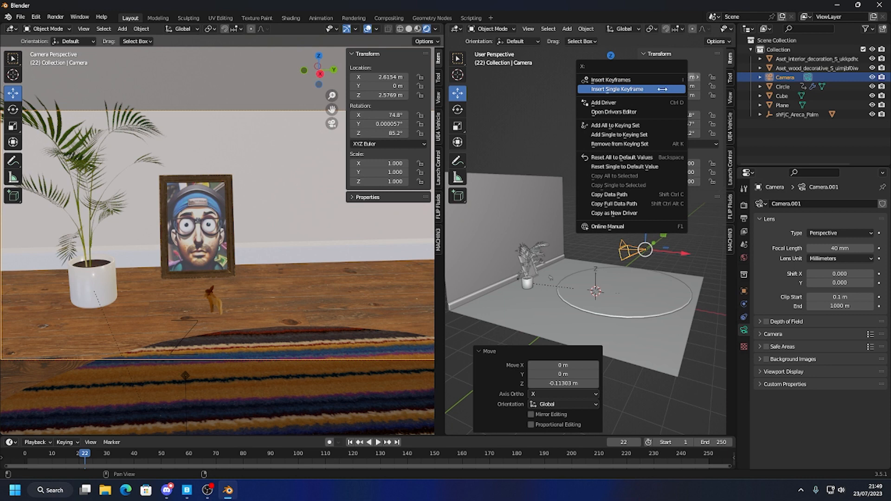
left_click(667, 80)
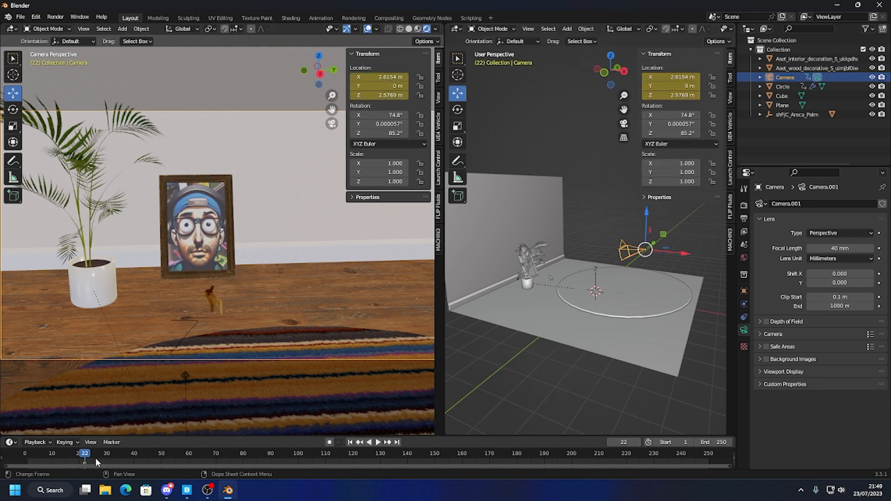
Raise the camera to about 3.86 m on Z at frame 124 and keyframe its location there.
key("space")
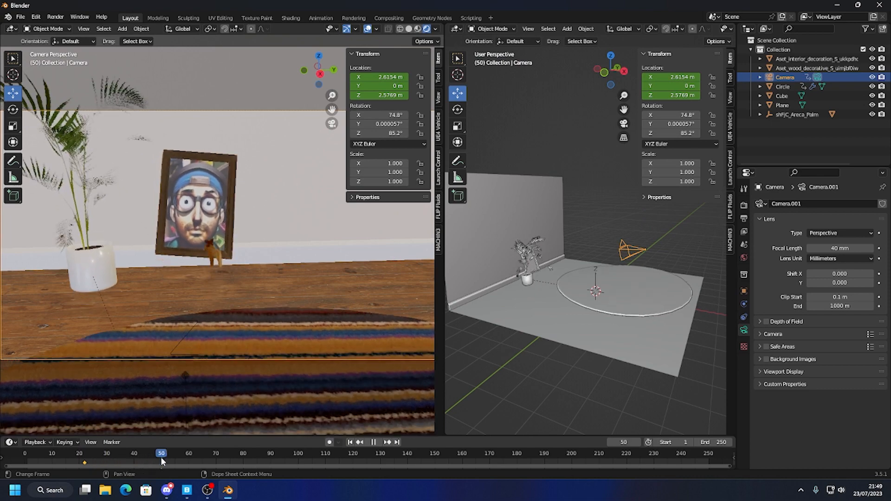
left_click_drag(212, 457, 356, 458)
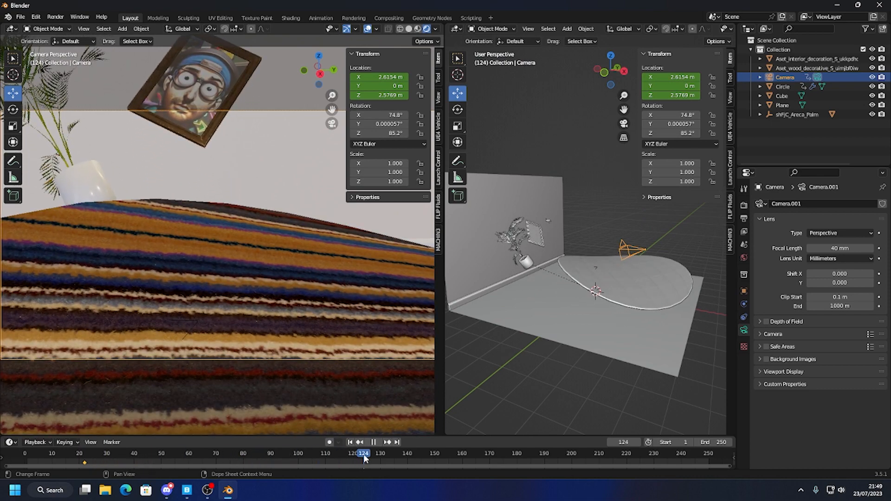
key("space")
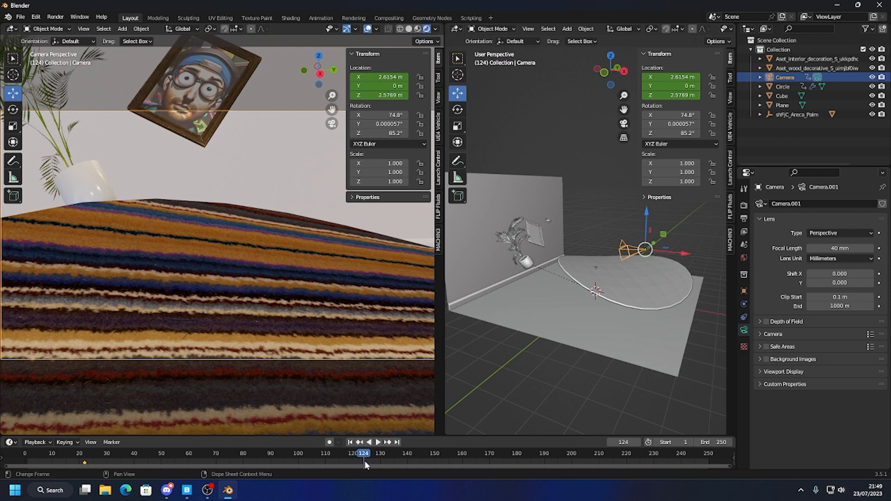
left_click_drag(647, 216, 667, 188)
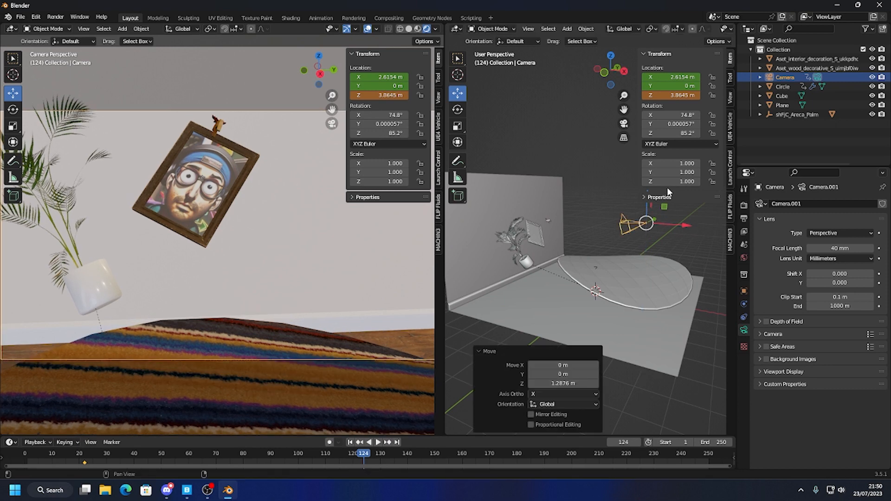
right_click(667, 89)
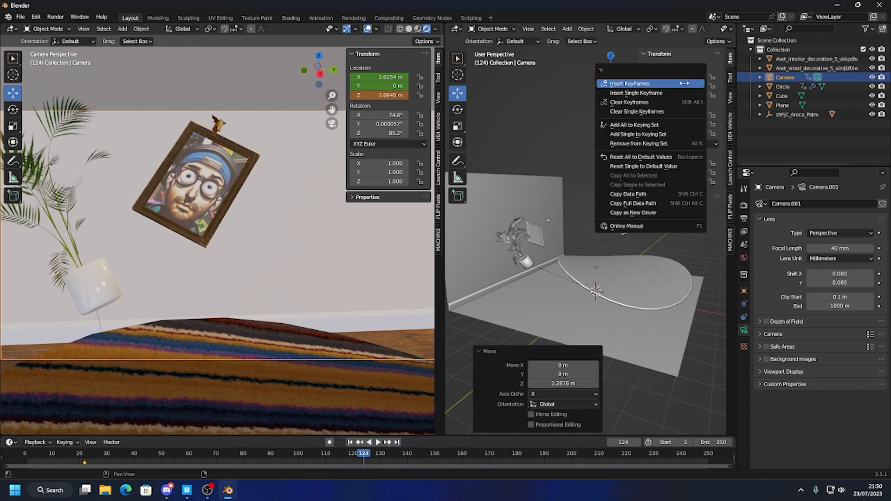
left_click(664, 83)
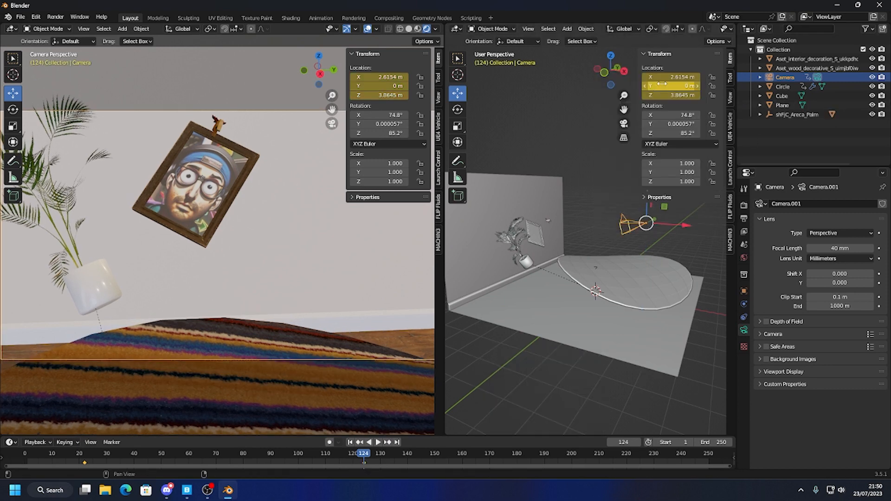
Rotate the wooden toy to about 47.2°, 1.78°, 44.3° at frame 74, keyframe the rotation and preview the motion up to frame 120.
left_click_drag(363, 457, 227, 455)
left_click(213, 305)
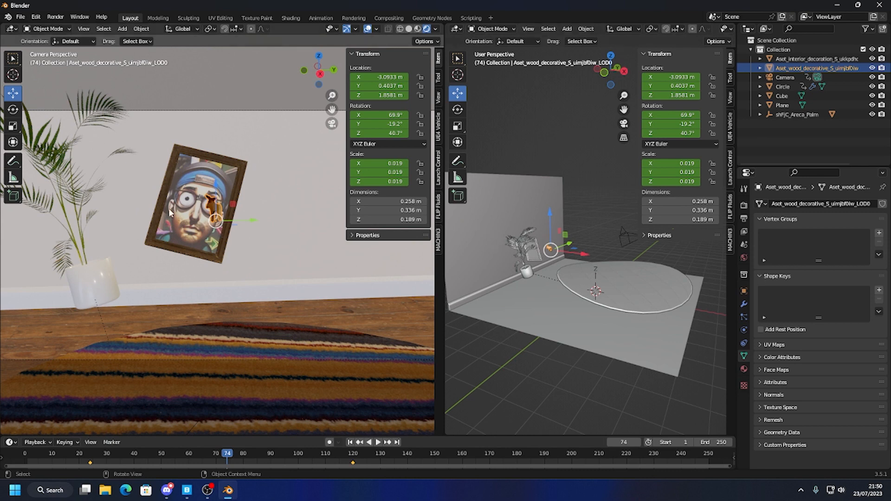
left_click(13, 110)
left_click_drag(185, 205, 216, 204)
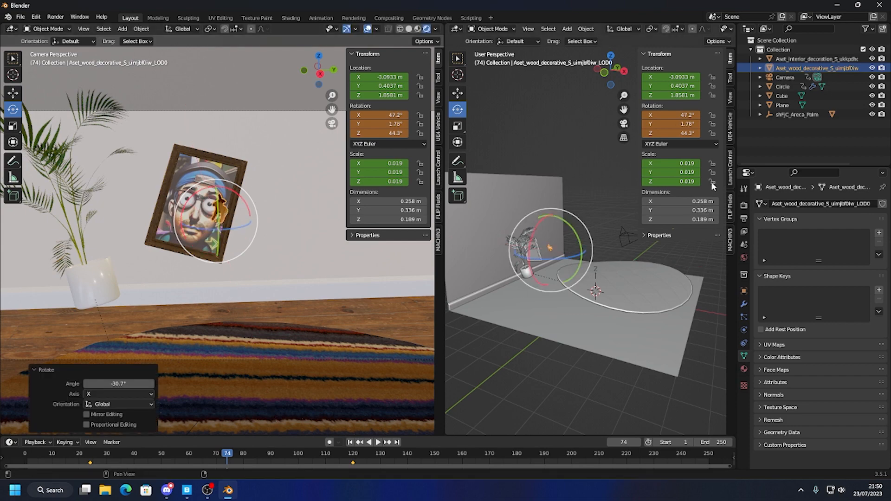
right_click(667, 124)
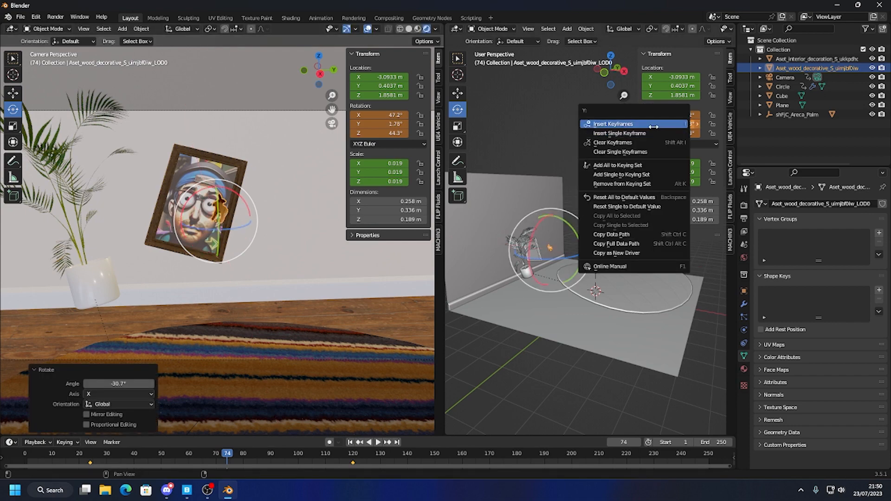
left_click(652, 124)
left_click_drag(224, 460, 269, 441)
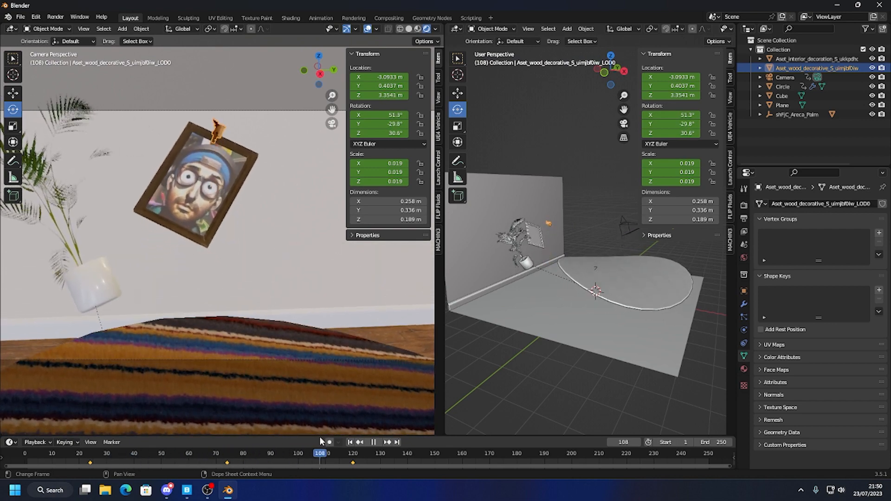
mouse_move(336, 456)
left_mouse_down()
mouse_move(168, 459)
mouse_move(352, 460)
left_mouse_up()
Try the Orthographic lens type on the camera and preview the animation with it.
left_click(632, 230)
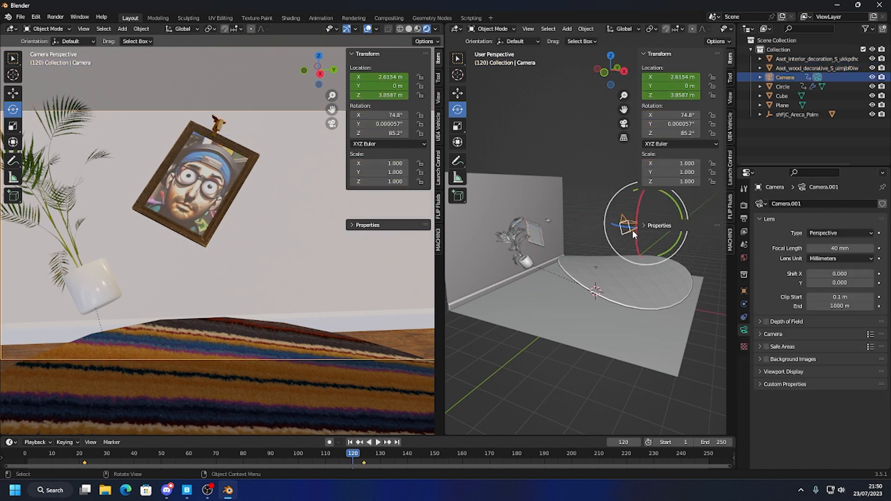
left_click(839, 233)
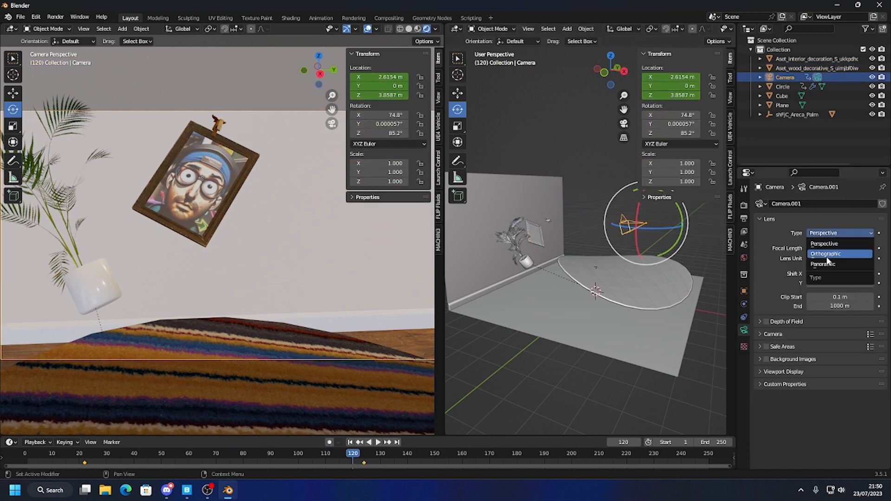
left_click(827, 255)
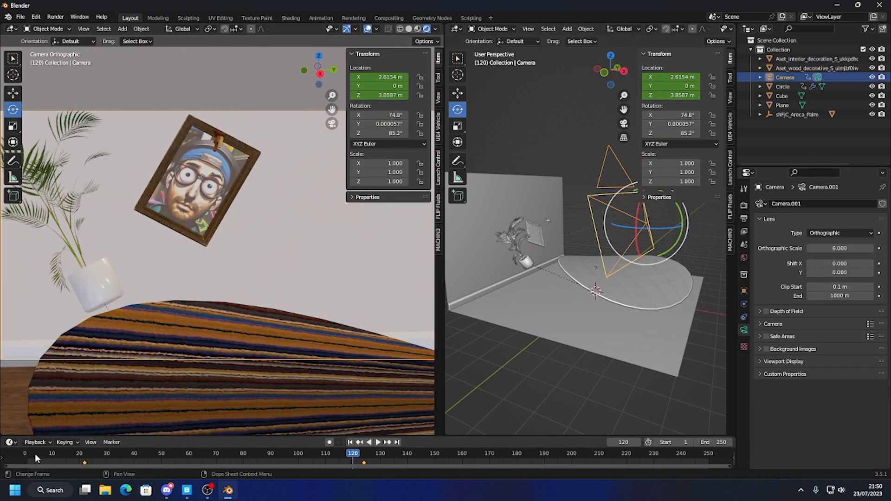
left_click(34, 458)
key("space")
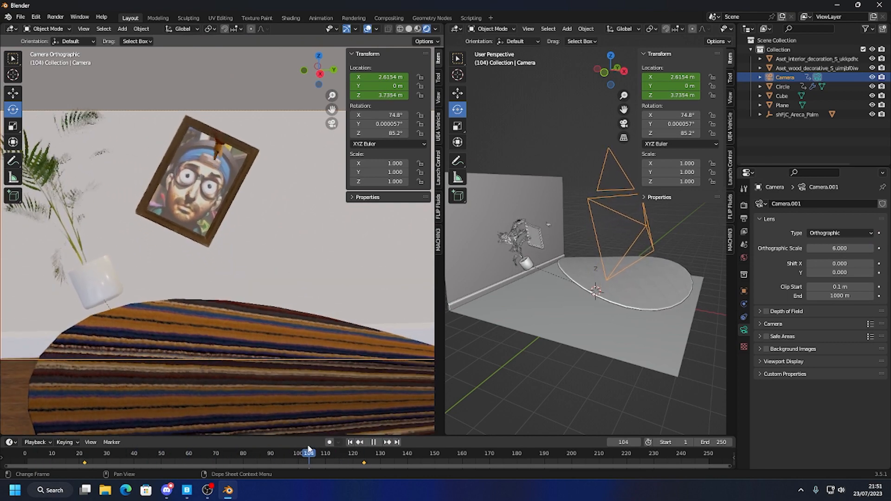
left_click_drag(308, 446, 288, 449)
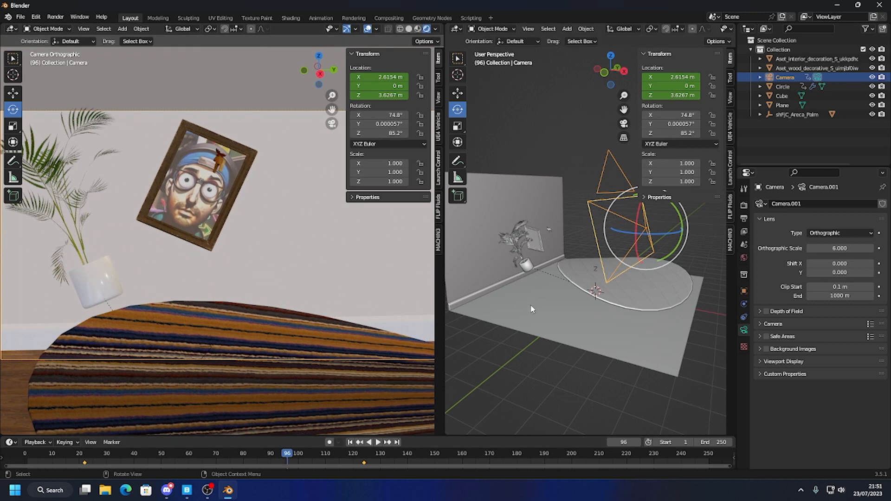
Try the Panoramic lens type with a 31 mm focal length, and return the camera to Perspective.
left_click(835, 234)
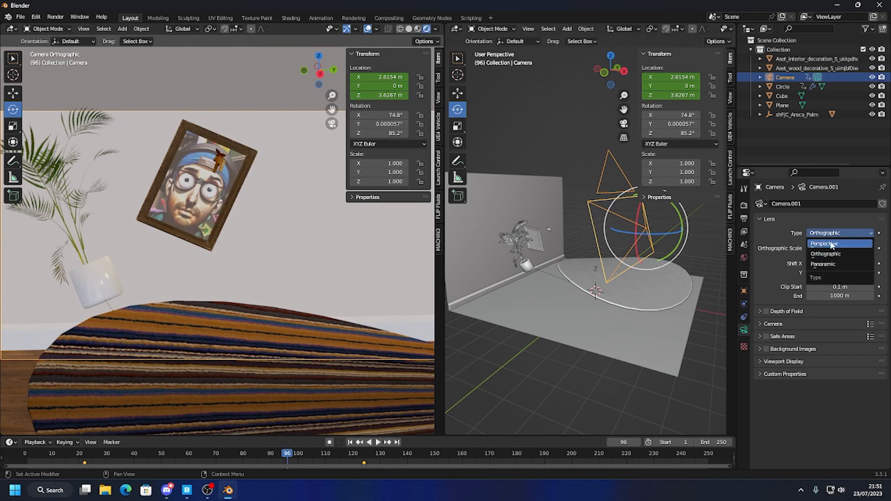
left_click(825, 265)
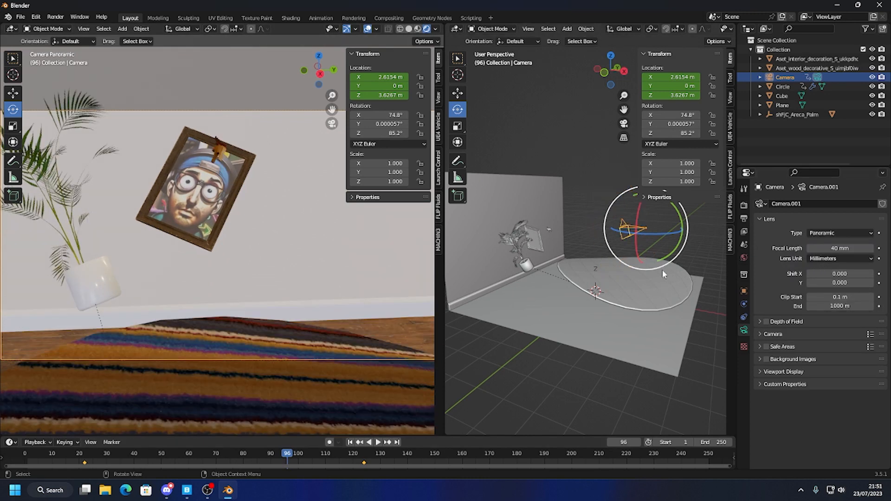
left_click_drag(838, 249, 817, 249)
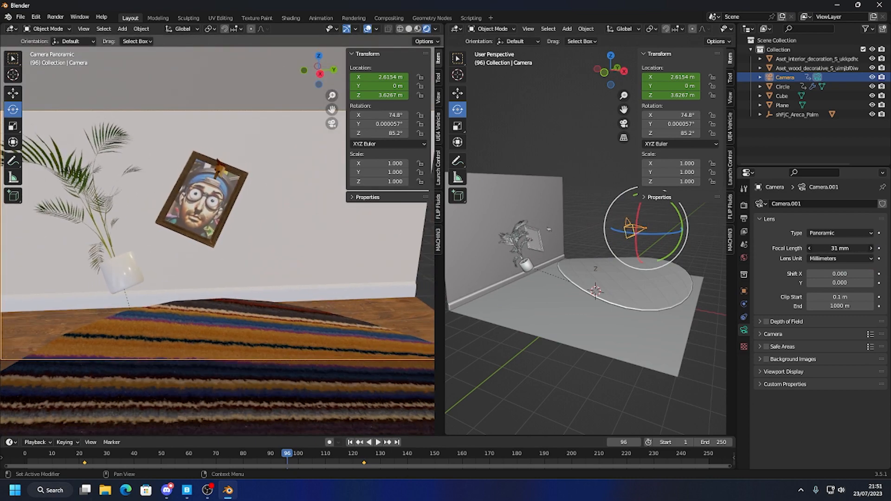
left_click(838, 234)
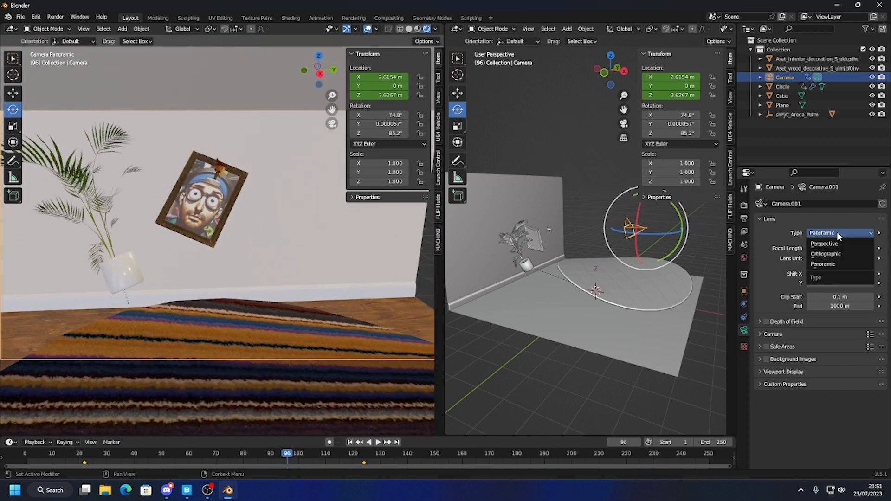
left_click(830, 264)
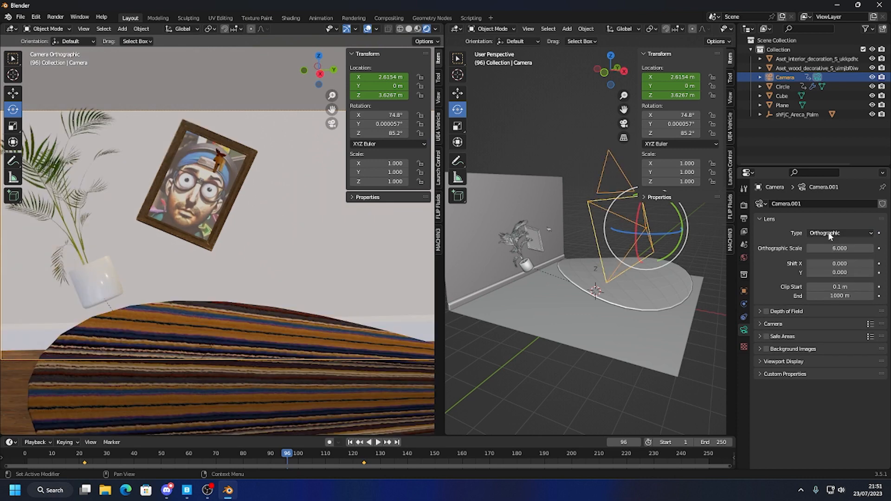
left_click(838, 233)
left_click(824, 243)
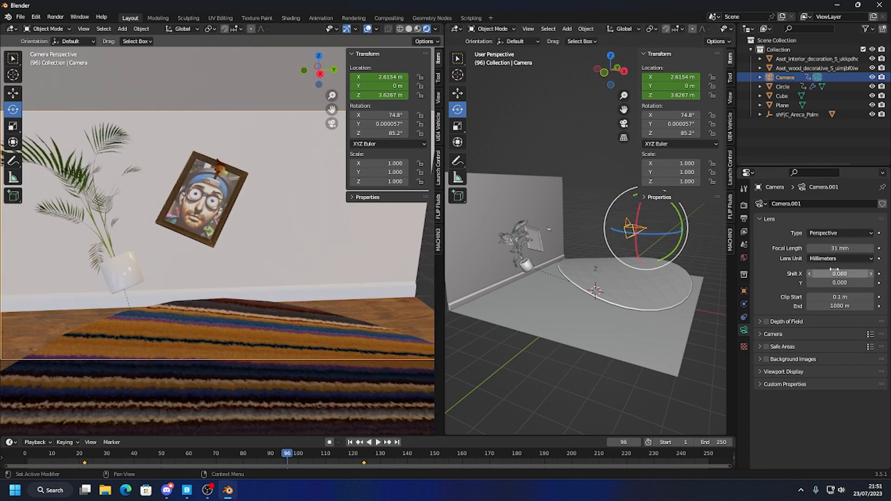
Switch the render engine to Cycles on GPU Compute and enable viewport denoising.
left_click(745, 205)
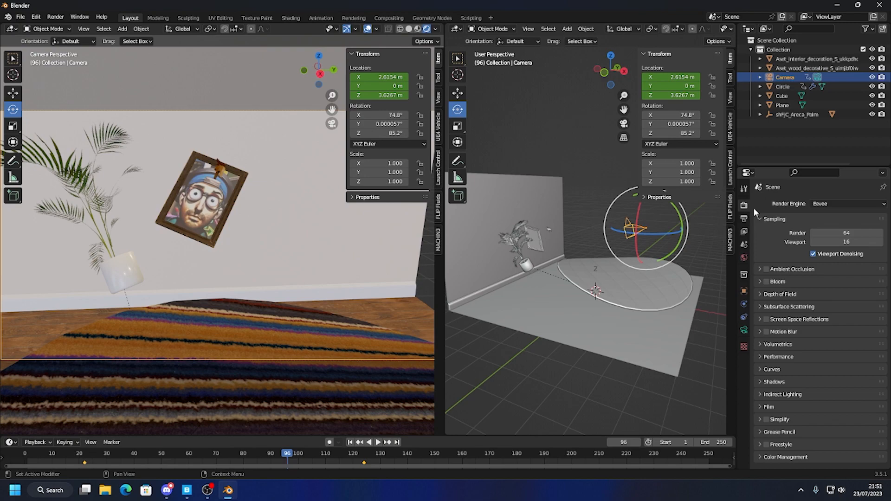
left_click(837, 203)
left_click(831, 227)
left_click(835, 227)
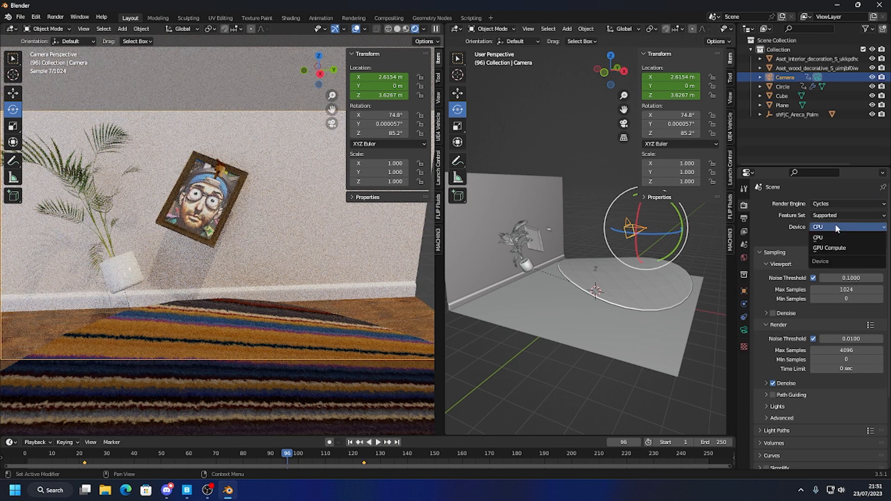
left_click(828, 248)
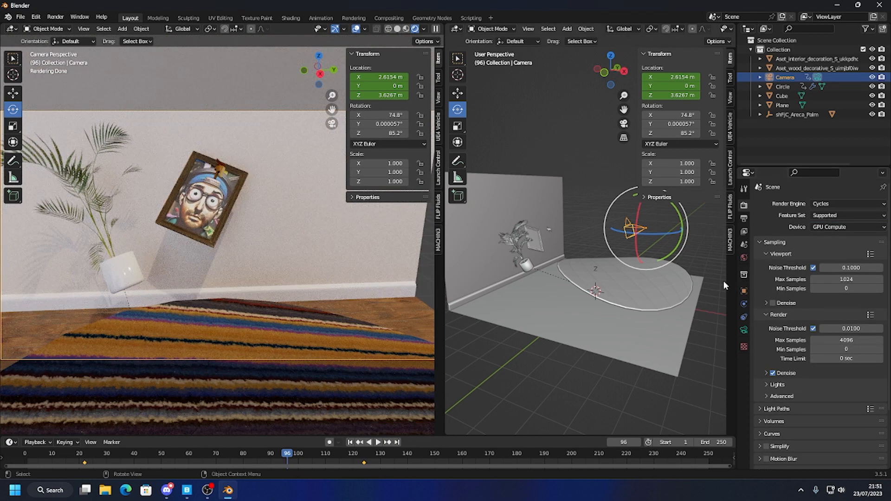
left_click(773, 302)
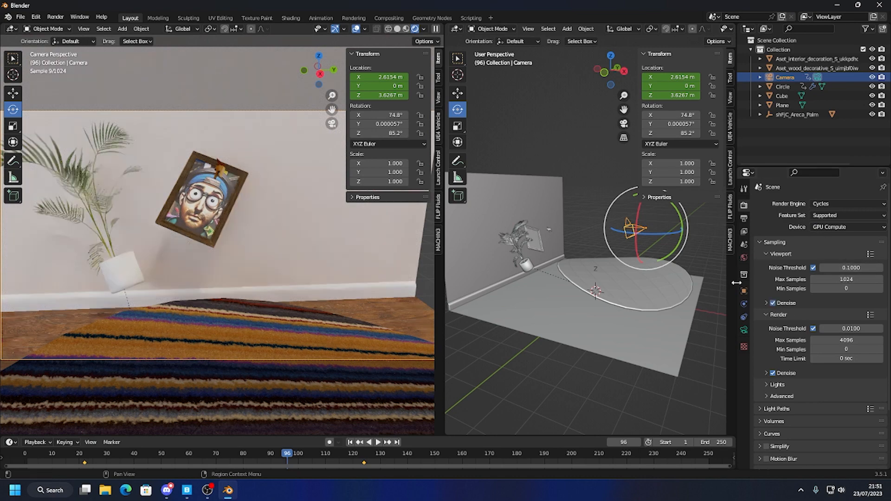
Try the Panoramic camera with the fisheye lens value at about 14.28 and preview the animation.
left_click(743, 329)
left_click(847, 233)
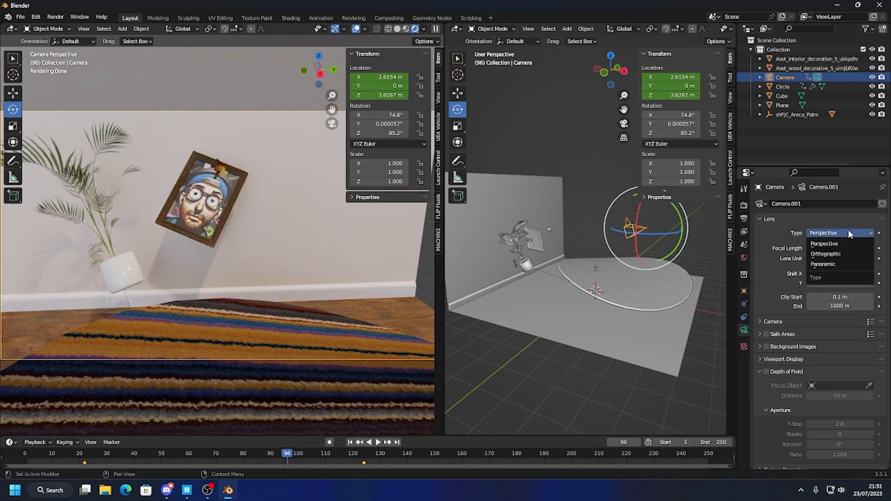
left_click(837, 263)
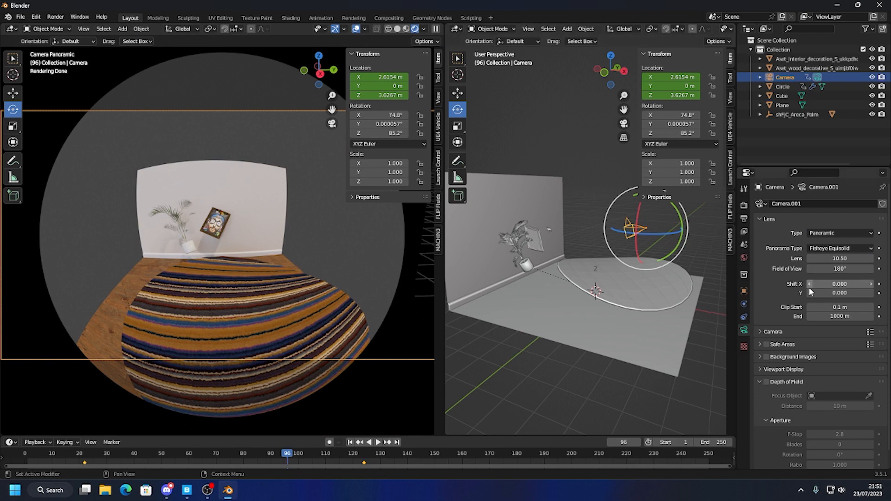
left_click_drag(843, 259, 870, 259)
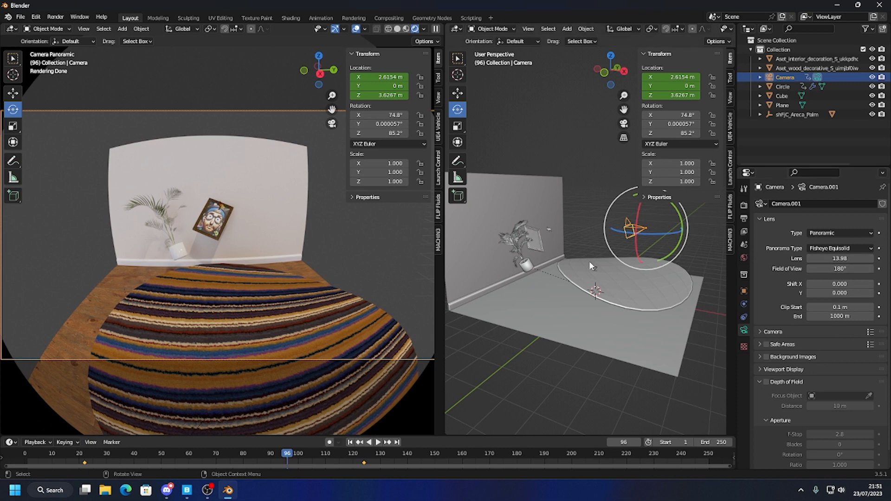
left_click_drag(840, 258, 845, 258)
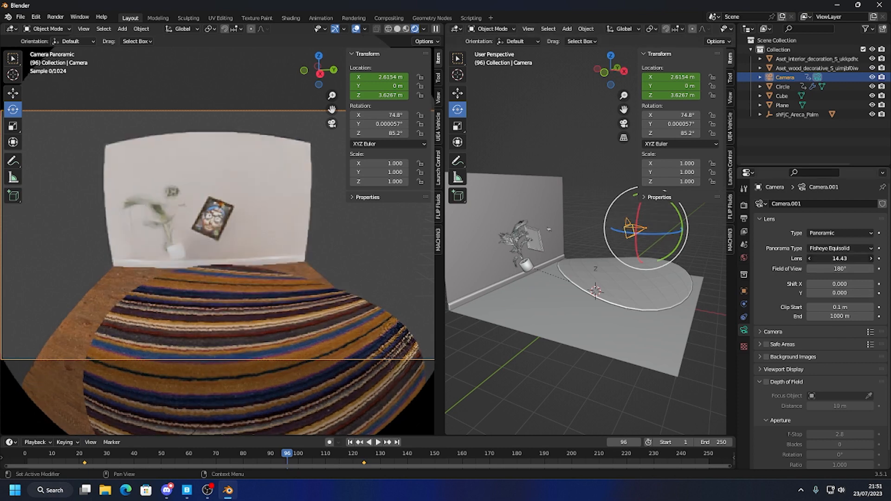
left_click_drag(88, 456, 271, 462)
key("space")
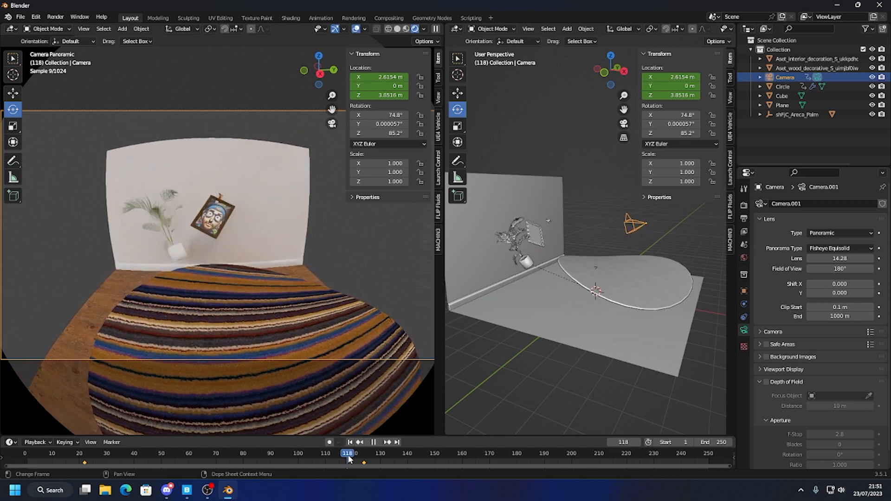
Set the camera's lens type to Perspective with a 35 mm focal length.
left_click(838, 233)
left_click(835, 243)
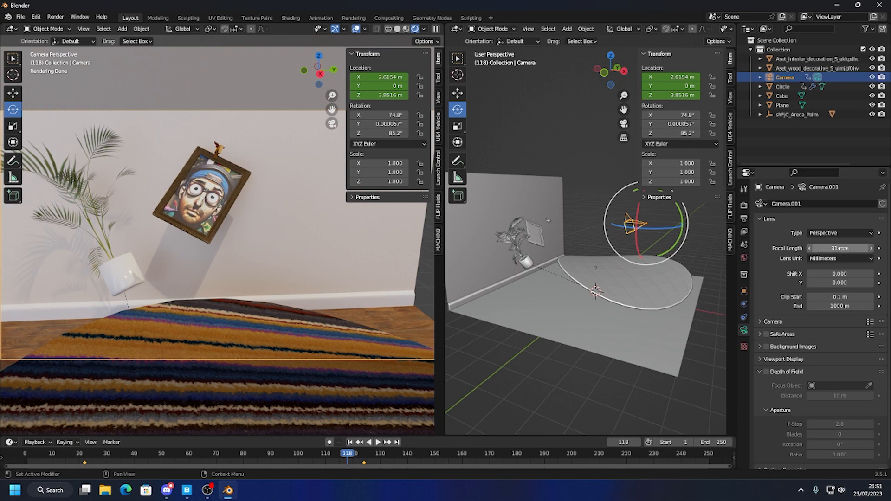
mouse_move(841, 249)
left_mouse_down()
mouse_move(833, 248)
mouse_move(858, 249)
mouse_move(842, 248)
left_mouse_up()
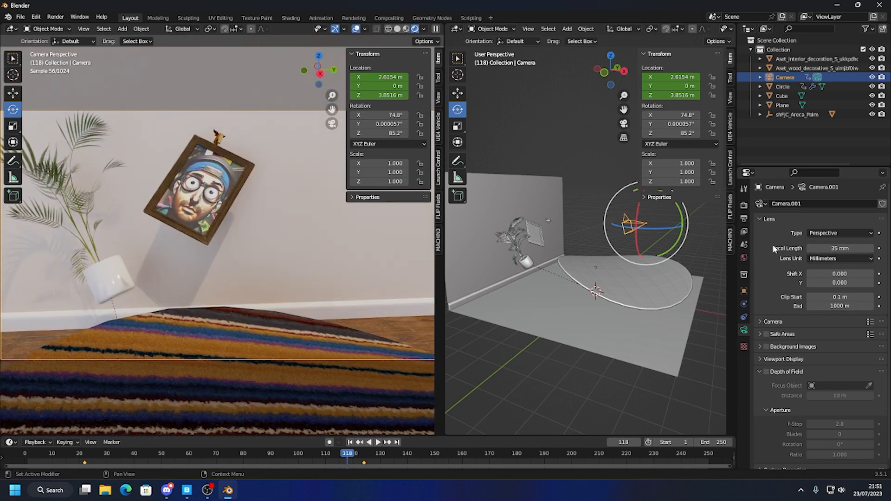
Add a Subdivision Surface modifier to the striped rug and preview the scene at frame 56.
left_click_drag(382, 330, 195, 339)
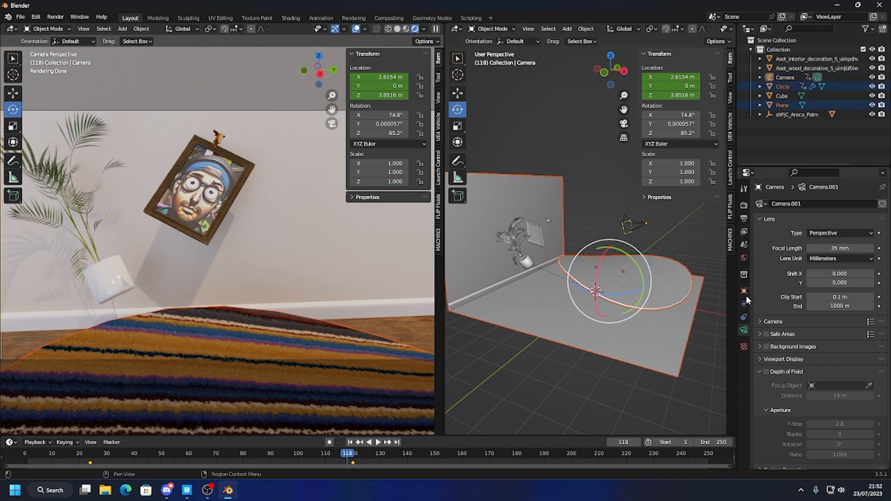
left_click(624, 298)
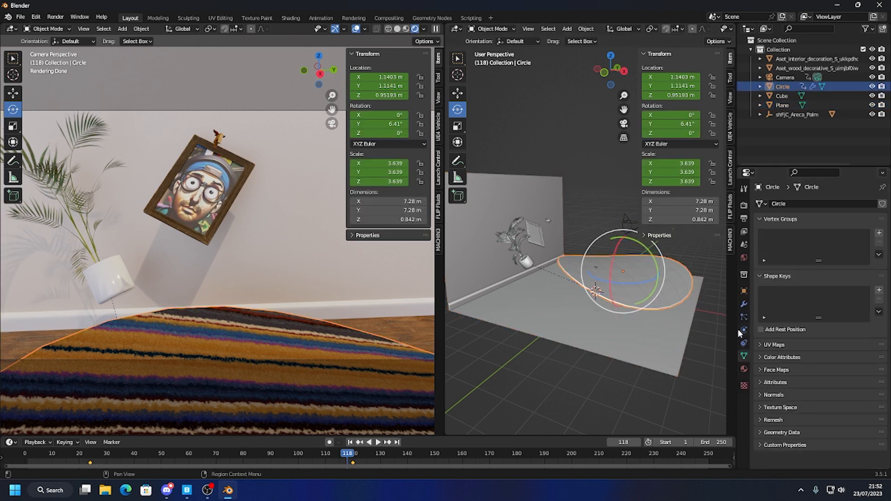
left_click(744, 304)
left_click(815, 203)
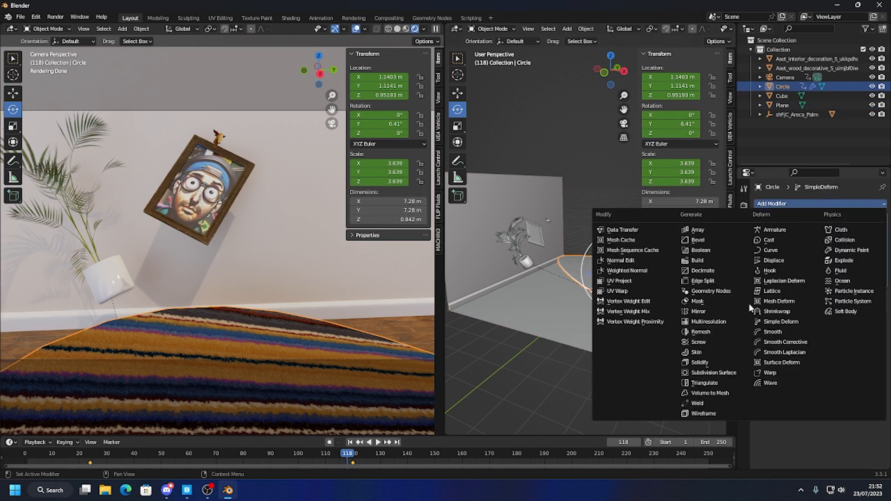
left_click(724, 375)
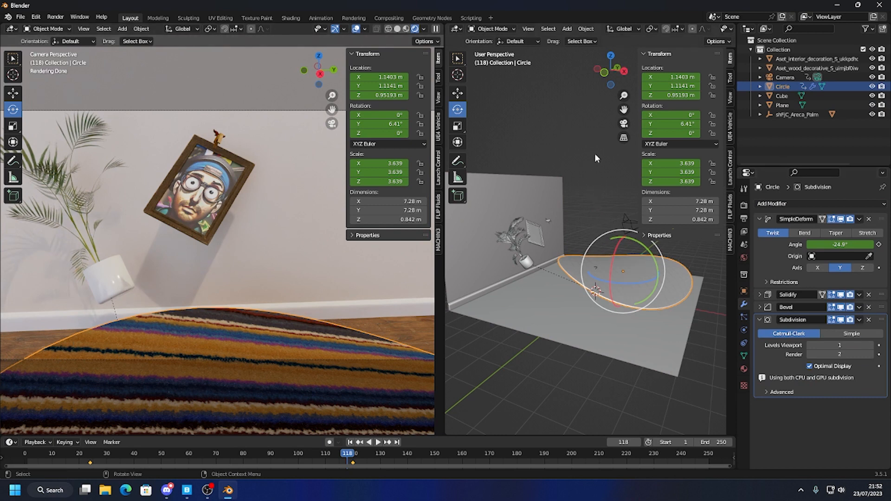
left_click(582, 163)
left_click_drag(72, 449, 188, 451)
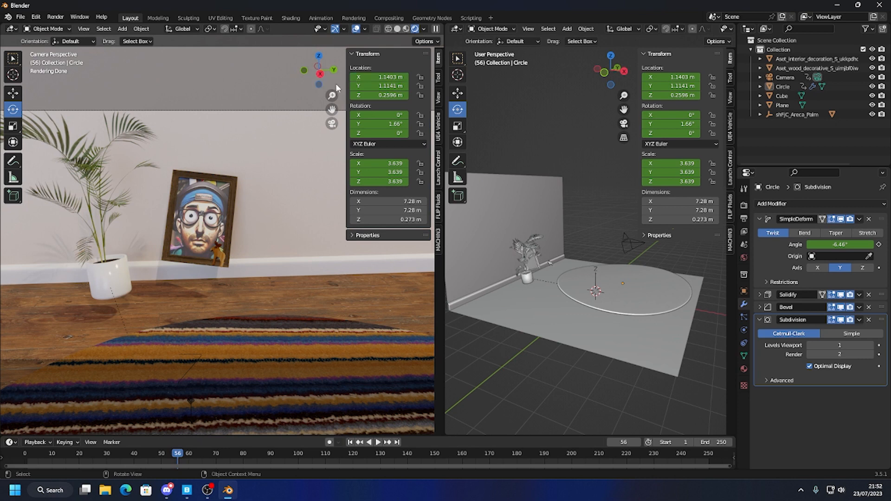
Hide the camera viewport's sidebar and set the camera's passepartout opacity to 1.000.
key("n")
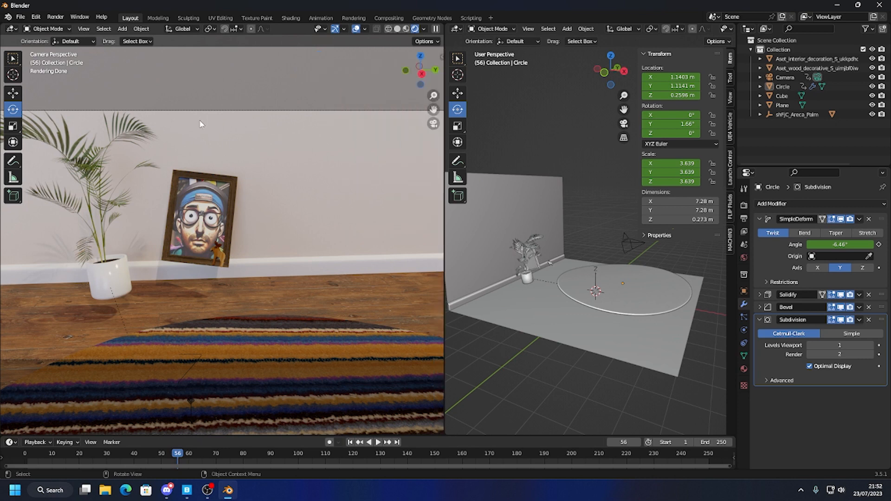
left_click(784, 78)
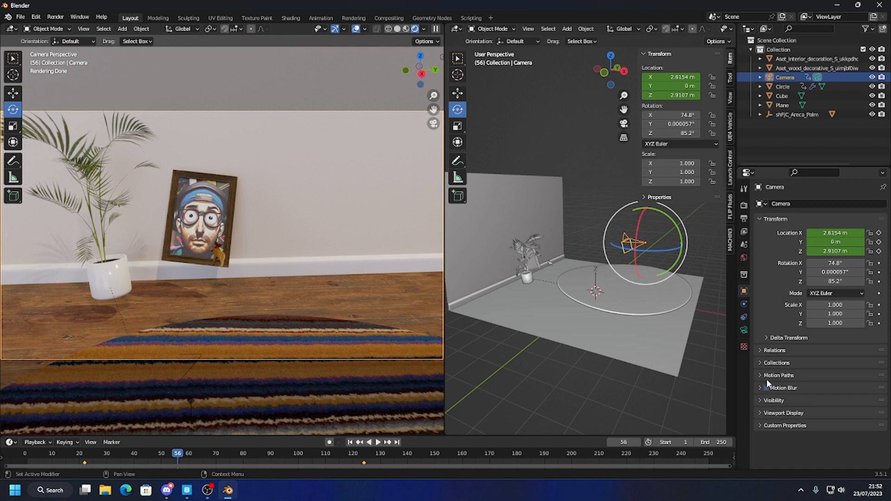
left_click(760, 412)
scroll(761, 408, "down", 1)
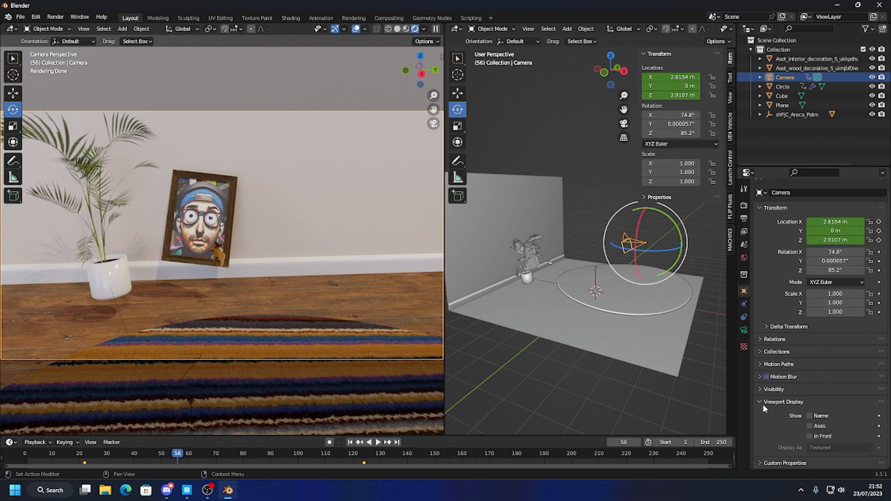
left_click(744, 330)
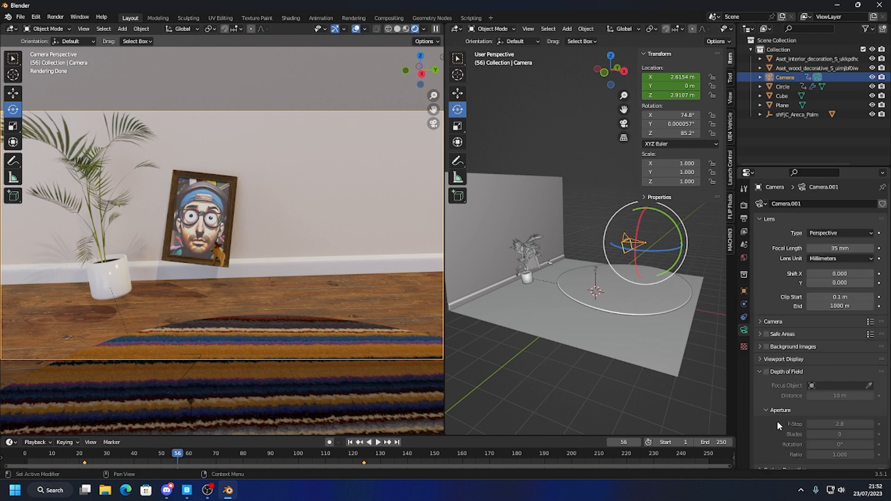
scroll(777, 409, "down", 1)
left_click(760, 352)
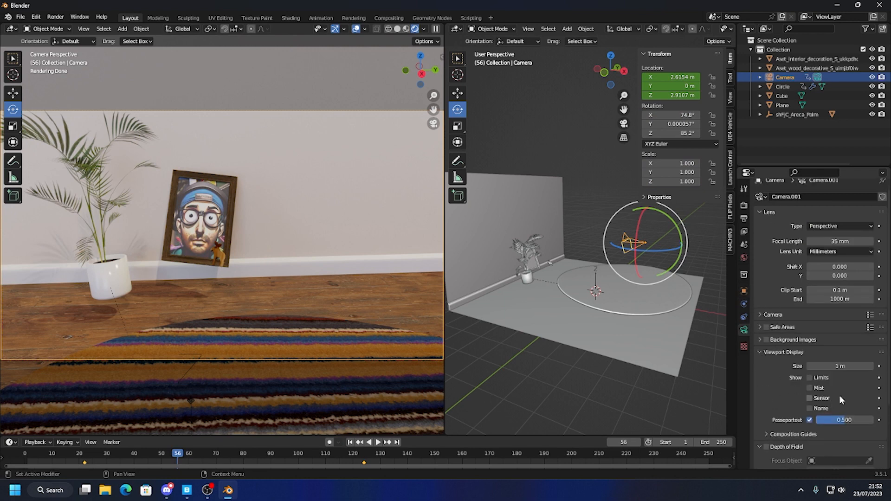
left_click_drag(839, 422, 877, 421)
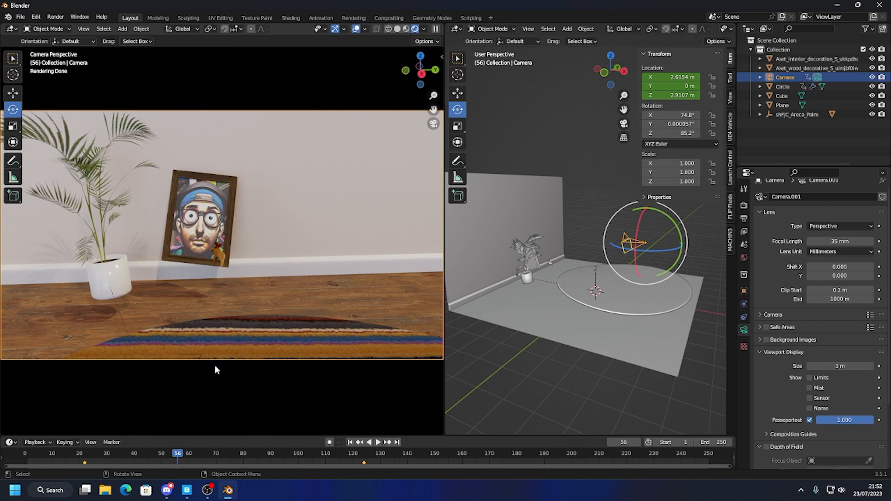
Hide the gizmos and overlays in the slightly narrowed camera viewport, and go to frame 24.
middle_click_drag(574, 253, 500, 219)
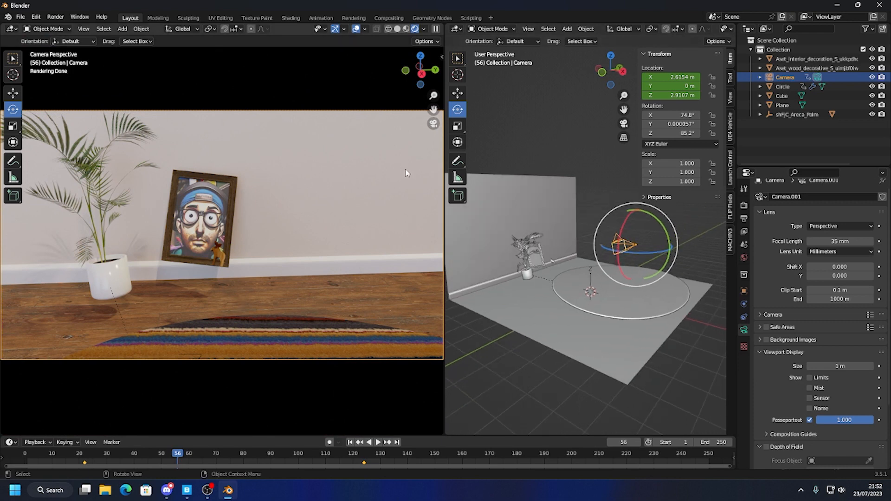
left_click(335, 28)
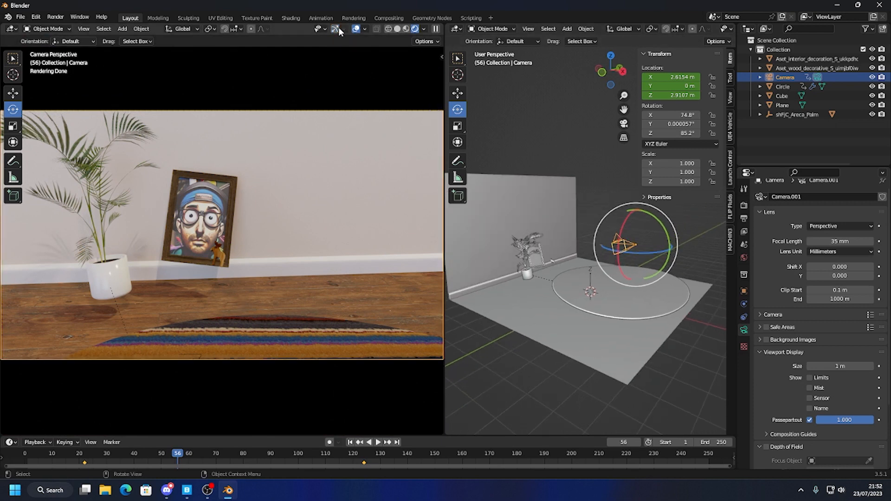
left_click(357, 29)
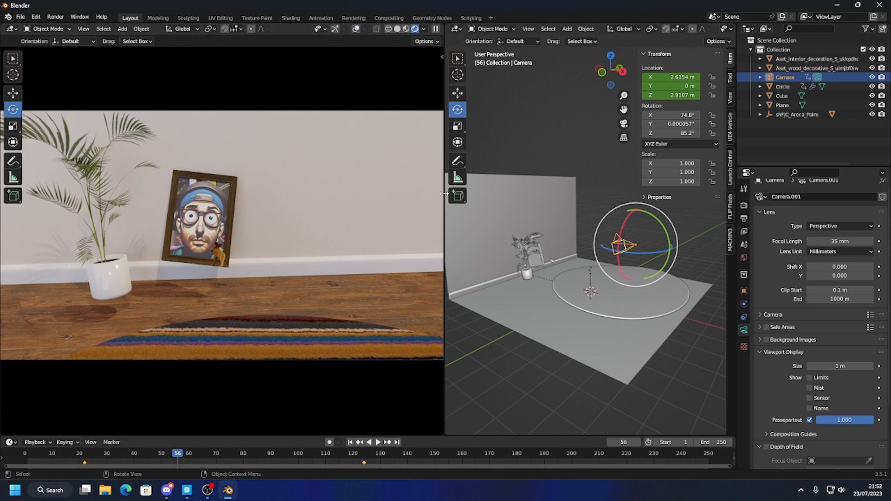
left_click_drag(444, 194, 410, 194)
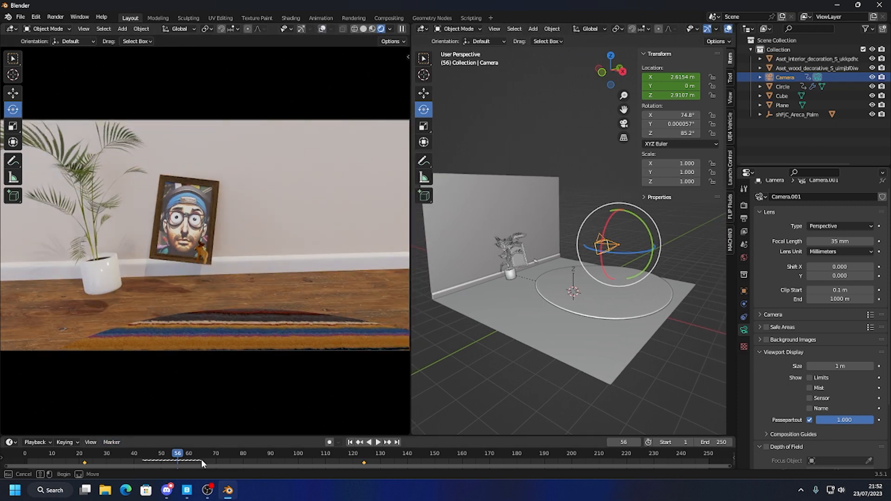
left_click_drag(168, 459, 89, 457)
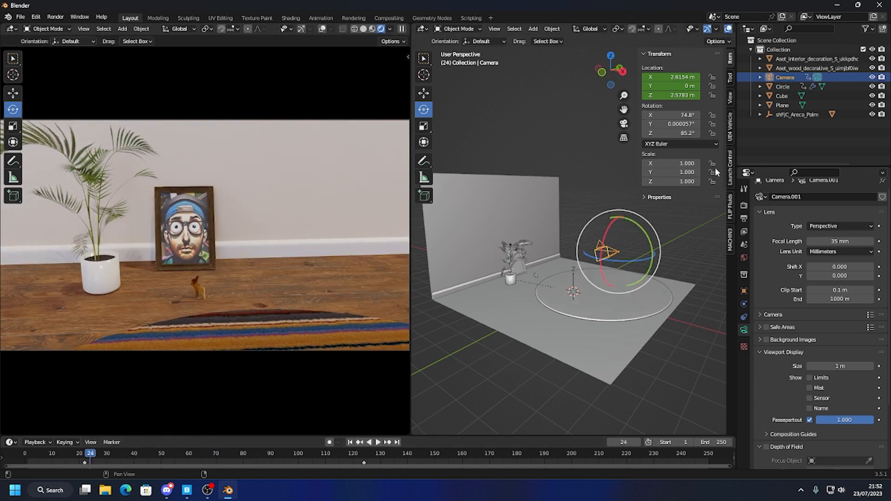
Split the user-perspective viewport horizontally and turn its upper half into an Asset Browser.
right_click(475, 23)
left_click(472, 42)
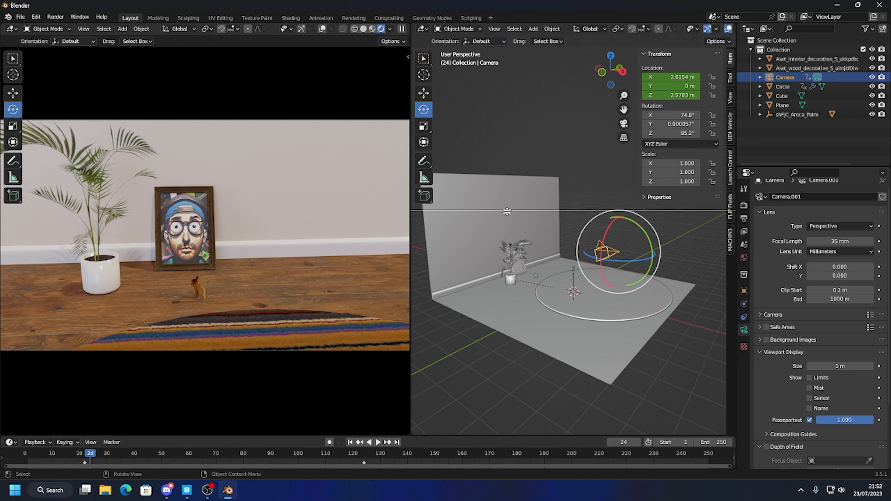
left_click(509, 254)
left_click(424, 29)
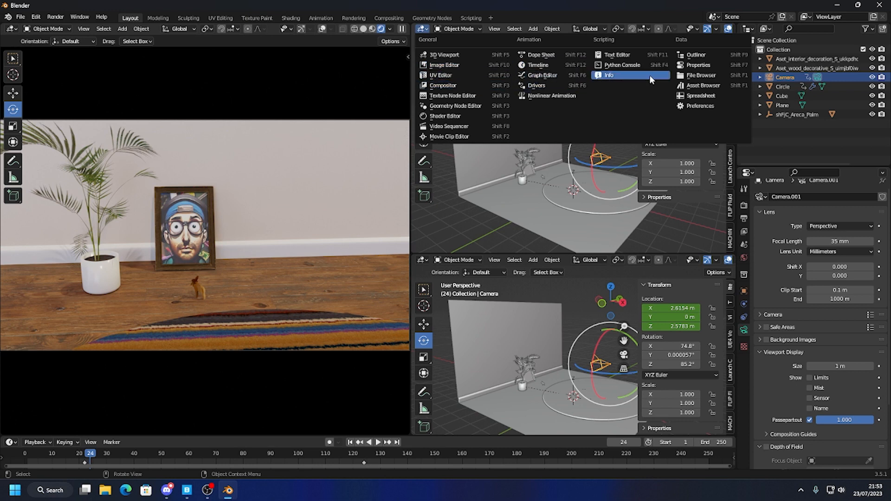
left_click(701, 85)
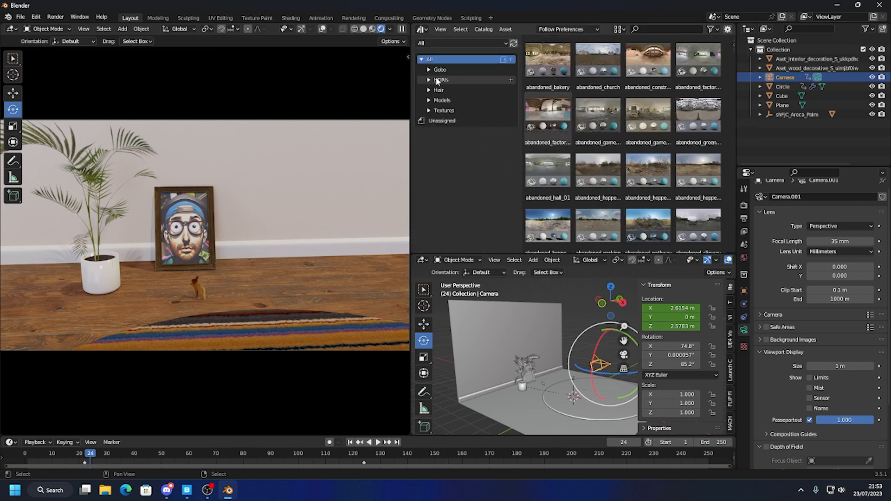
Add the forest03 light from the Gobo Forest asset catalog to the scene.
left_click(433, 70)
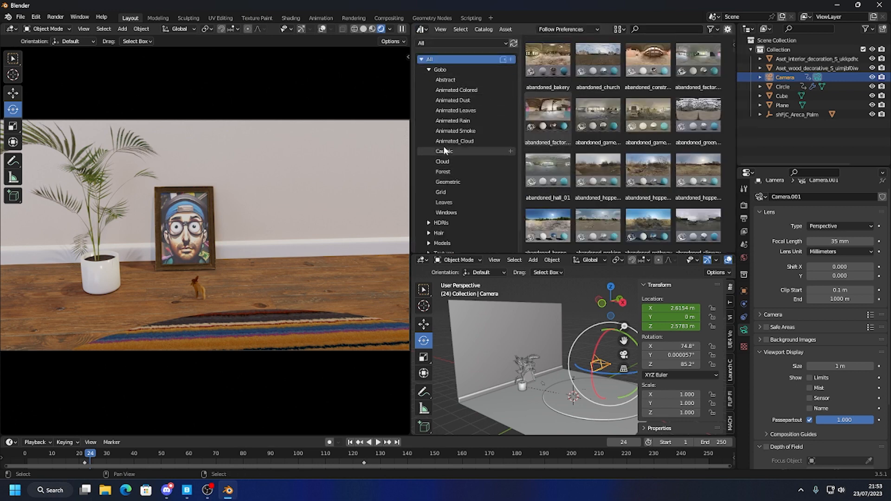
left_click(448, 182)
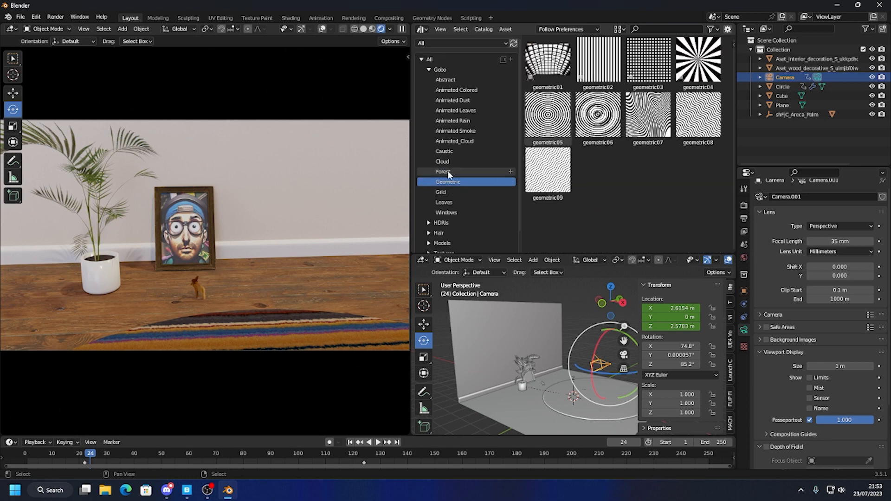
left_click(446, 172)
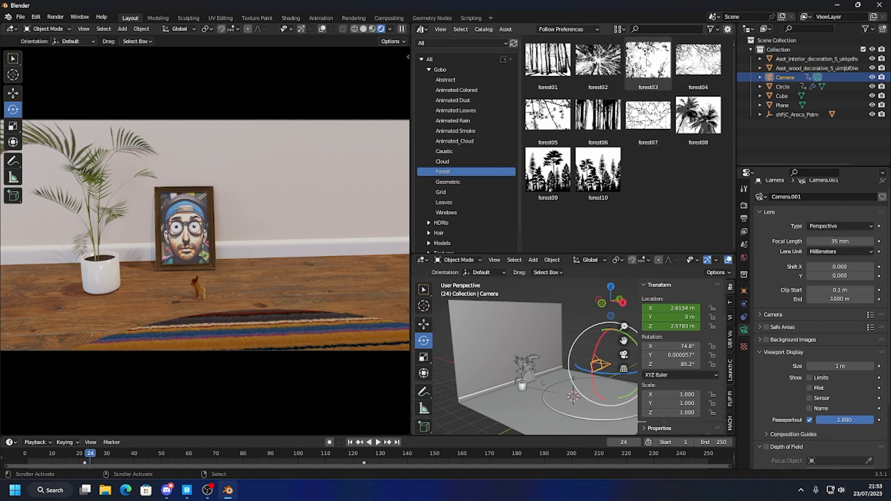
left_click_drag(648, 63, 272, 310)
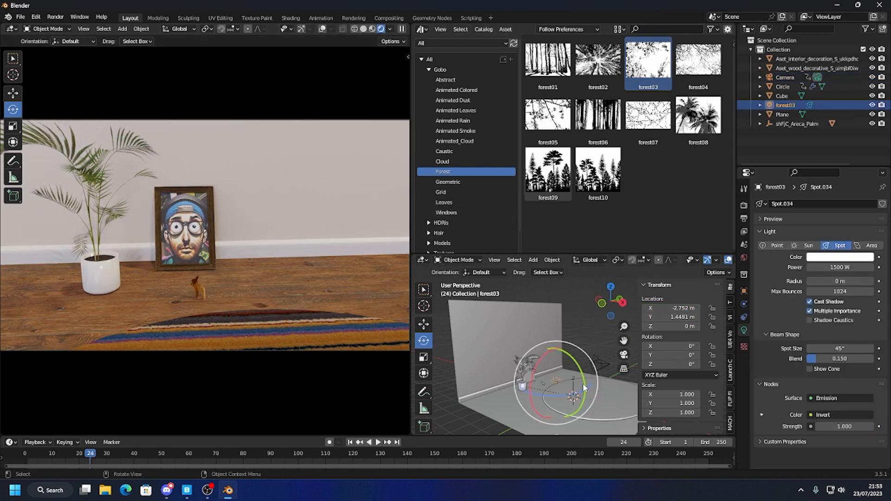
Enlarge the user-perspective viewport and raise the forest03 light to about Z 10.15 m.
middle_click_drag(584, 388, 566, 306)
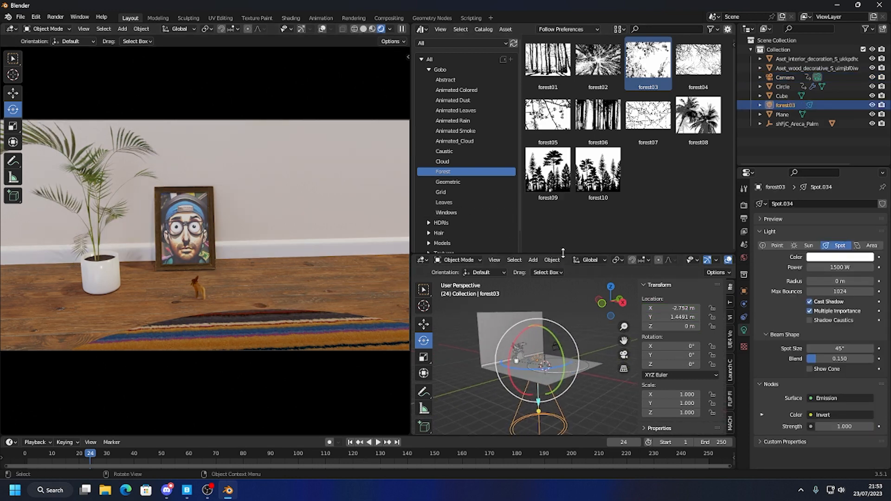
left_click_drag(562, 255, 563, 144)
left_click(424, 215)
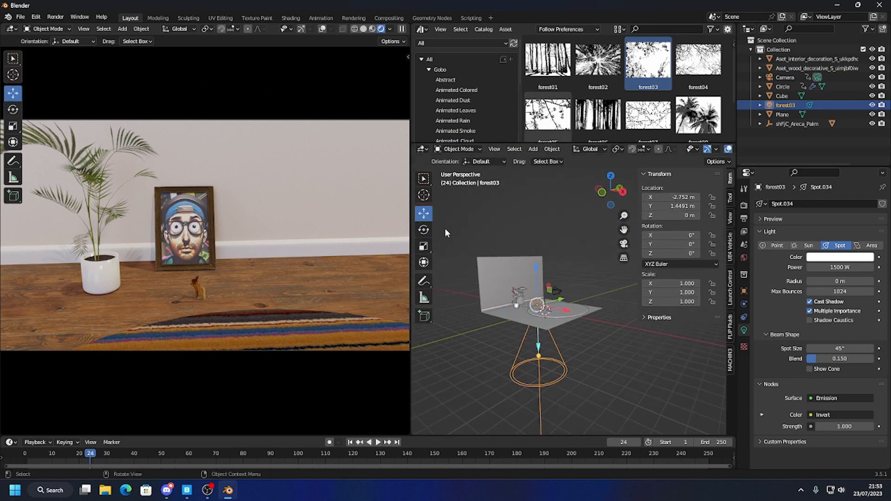
left_click_drag(542, 278, 460, 225)
Rotate the forest03 light to about X -22.7° and Y 30.7°, and move it to about X 4.42 m, Y 8.74 m.
left_click(423, 229)
middle_click_drag(457, 225, 530, 261)
left_click(424, 213)
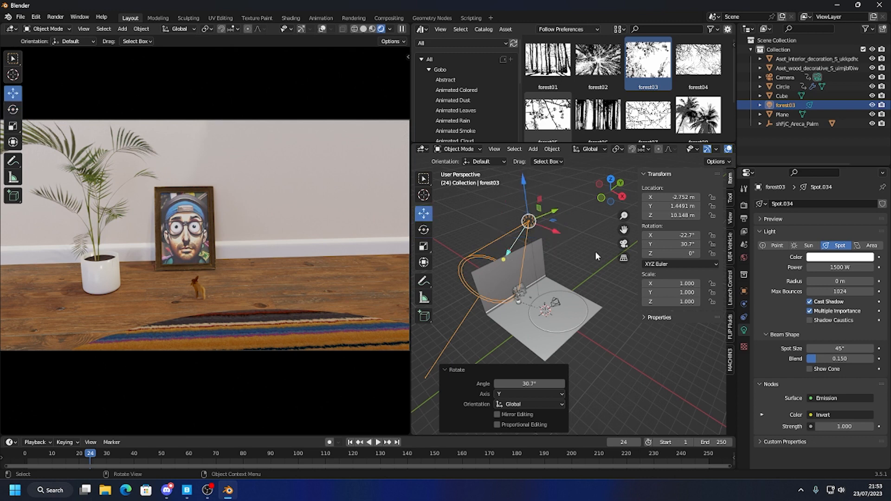
mouse_move(552, 229)
left_mouse_down()
mouse_move(619, 181)
mouse_move(640, 222)
mouse_move(652, 220)
left_mouse_up()
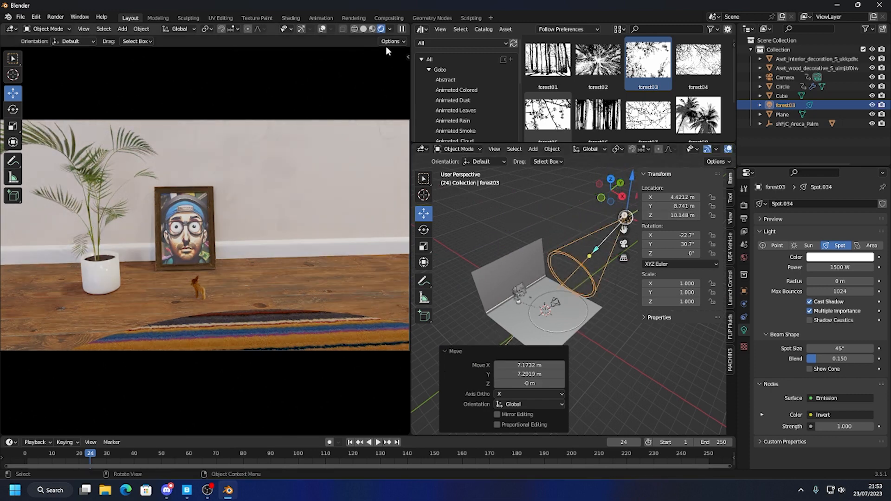
Toggle Scene World lighting in the camera viewport's rendered shading.
left_click(390, 29)
left_click(337, 85)
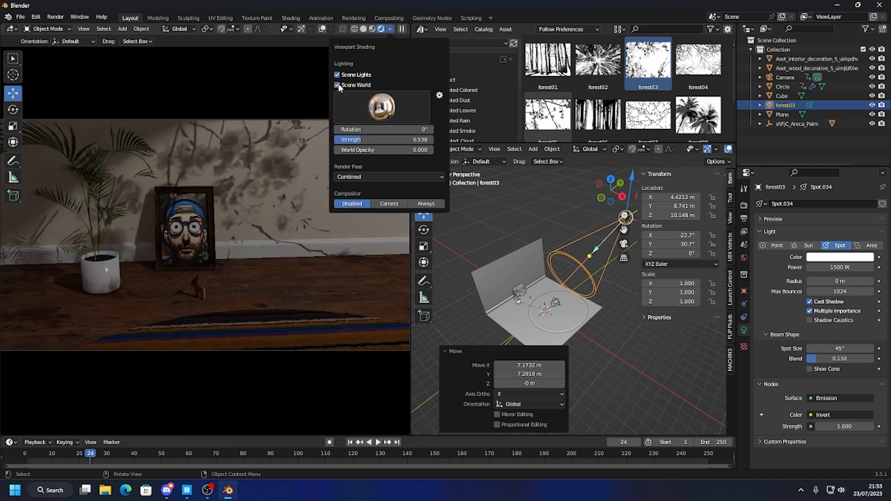
Move the forest03 light to about X 4.25, Y 9.57, Z 11.6 m and set its power to 15000 W.
middle_click_drag(602, 236, 580, 251)
key("g")
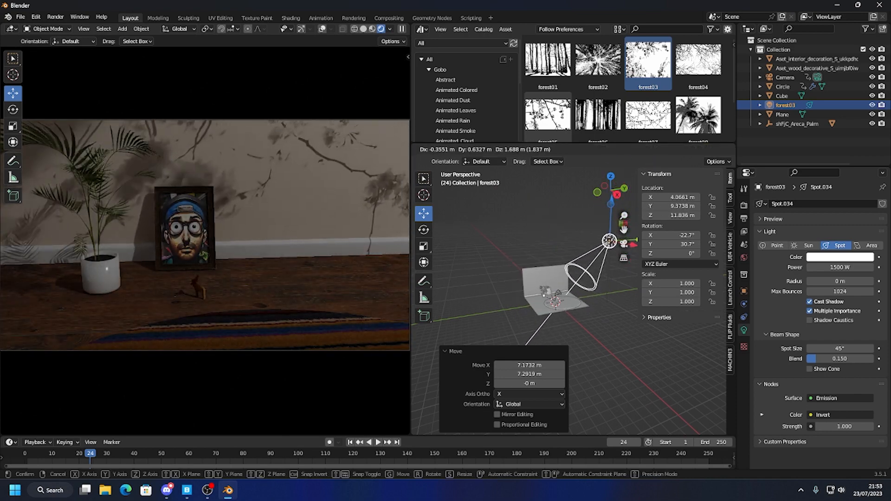
left_click(704, 293)
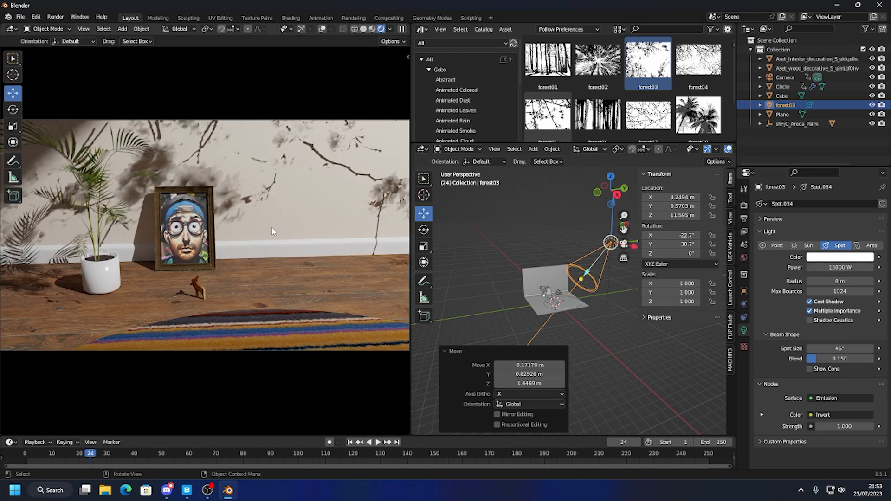
Set the forest03 light's spot size to 55.5° and radius to 0.14 m, and move it to about X 5.12, Y 10.27, Z 10.18 m.
middle_click_drag(540, 263, 561, 254)
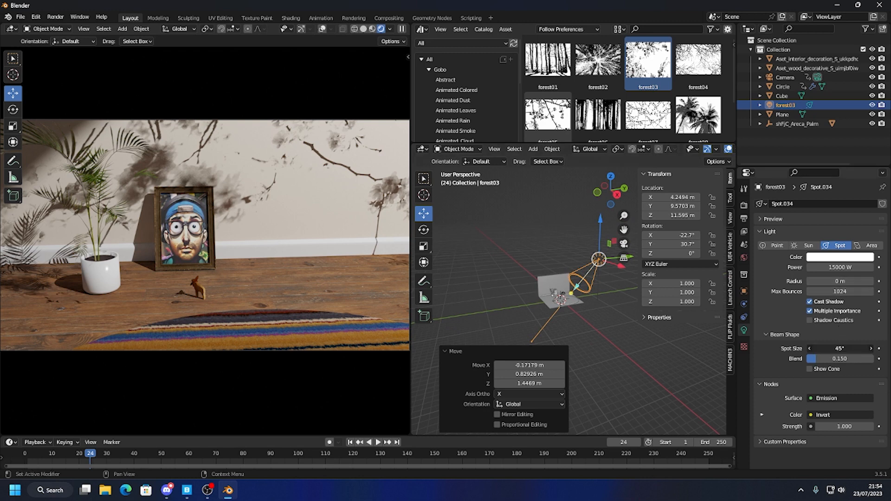
mouse_move(840, 348)
left_mouse_down()
mouse_move(854, 349)
mouse_move(829, 348)
left_mouse_up()
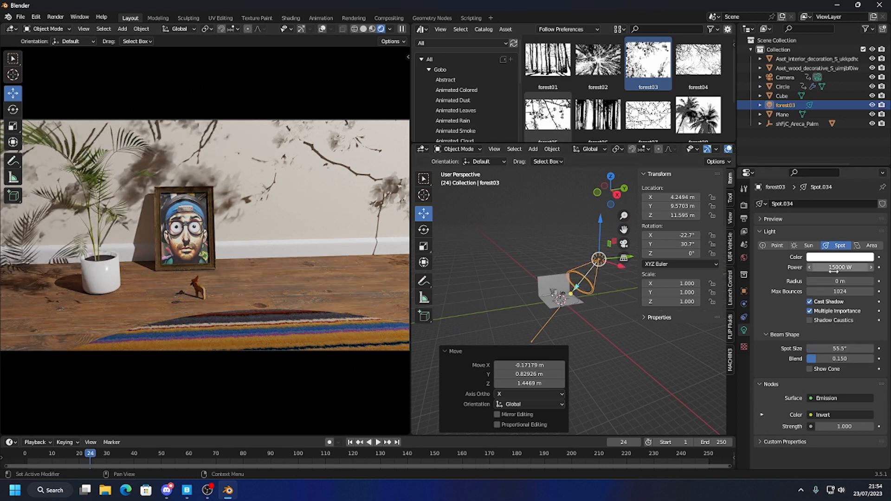
left_click_drag(834, 281, 837, 281)
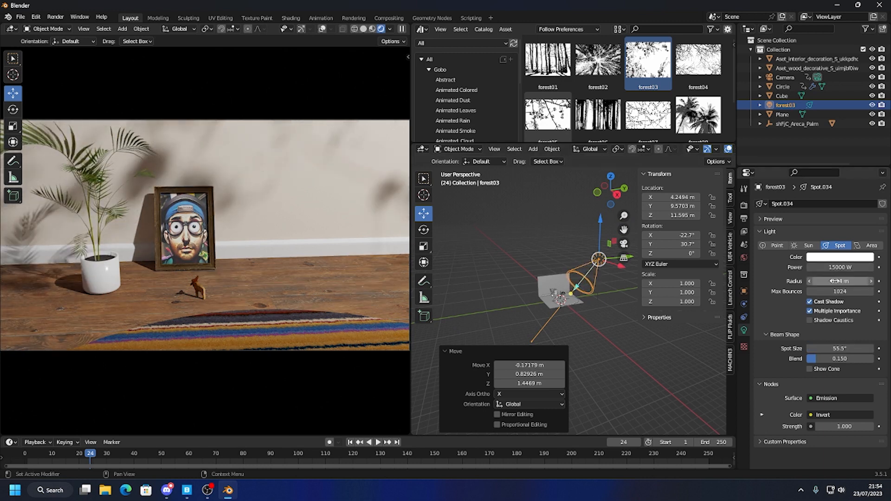
key("g")
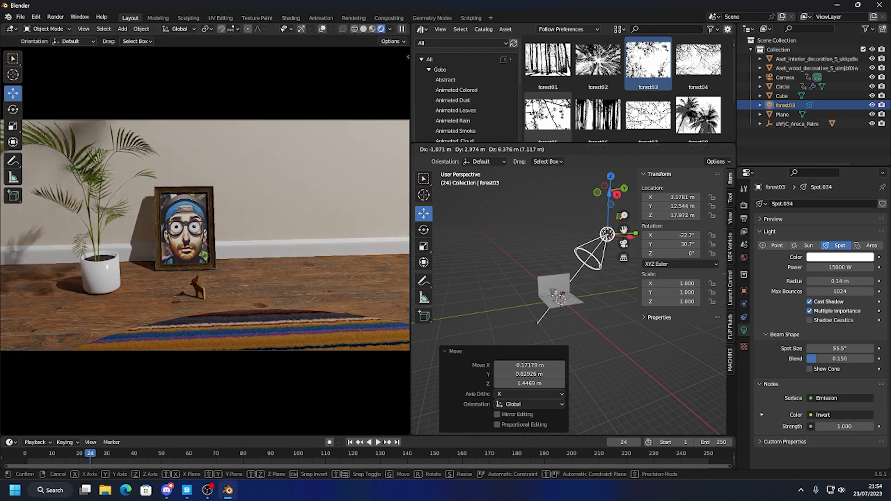
left_click(486, 260)
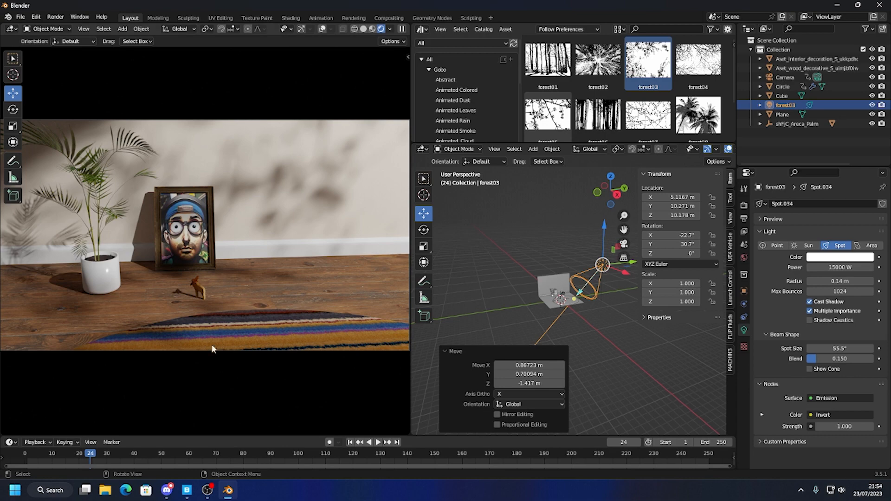
Play and scrub the animation to about frame 69 to check the forest light's shadows on the floating objects.
key("space")
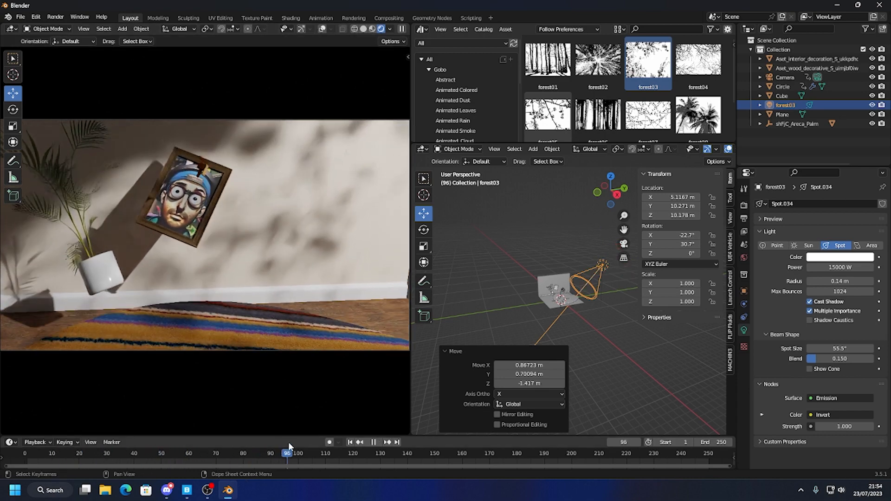
left_click_drag(338, 440, 215, 445)
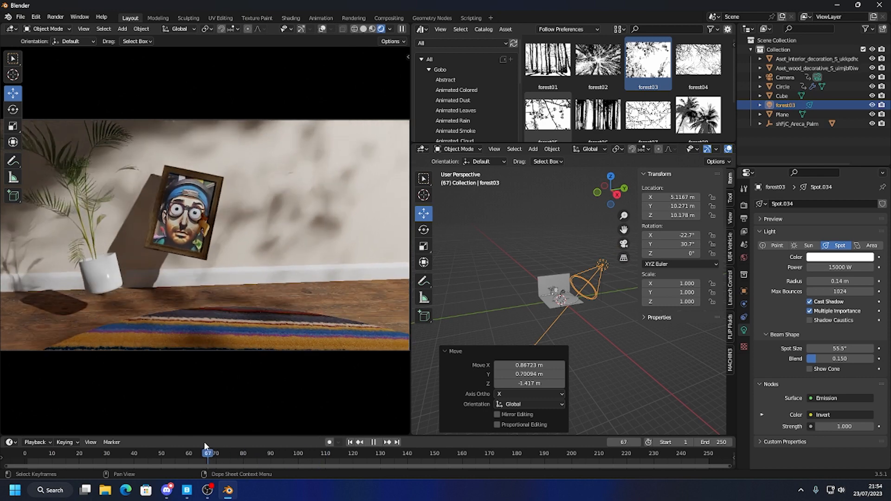
key("space")
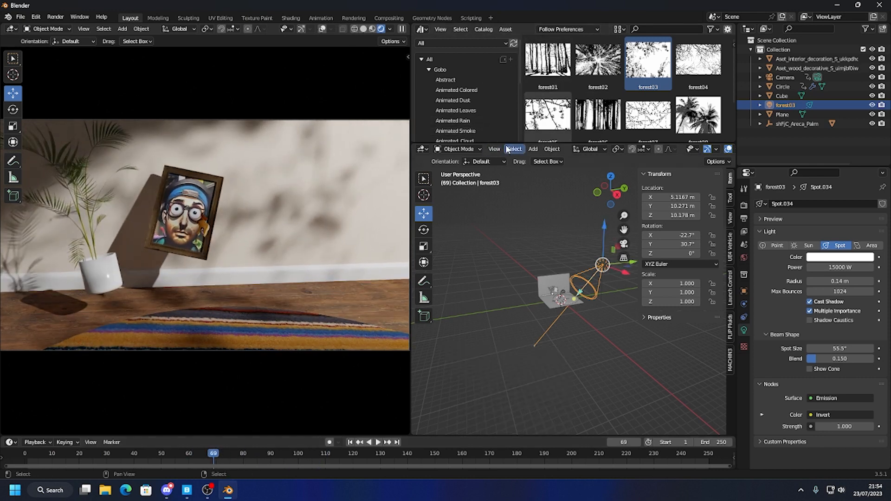
Add the Windows06 gobo light from the Windows catalog to the scene and raise it 12.7 m.
left_click_drag(508, 140, 509, 230)
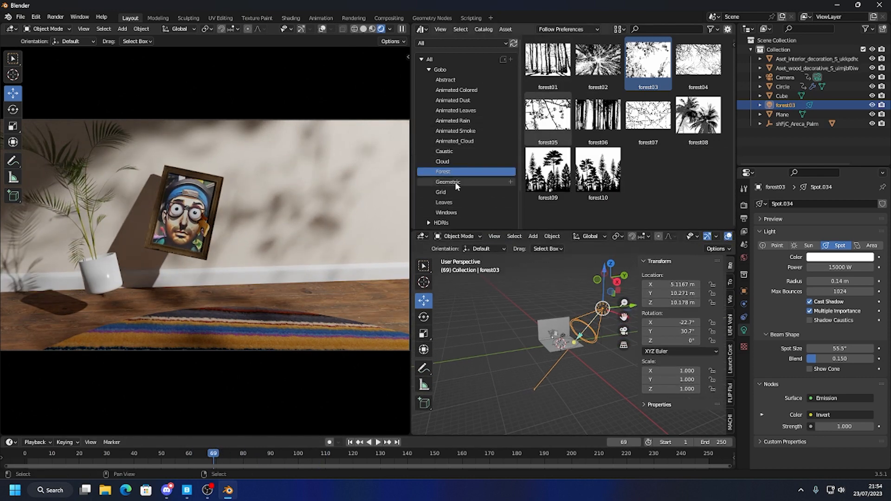
left_click(446, 212)
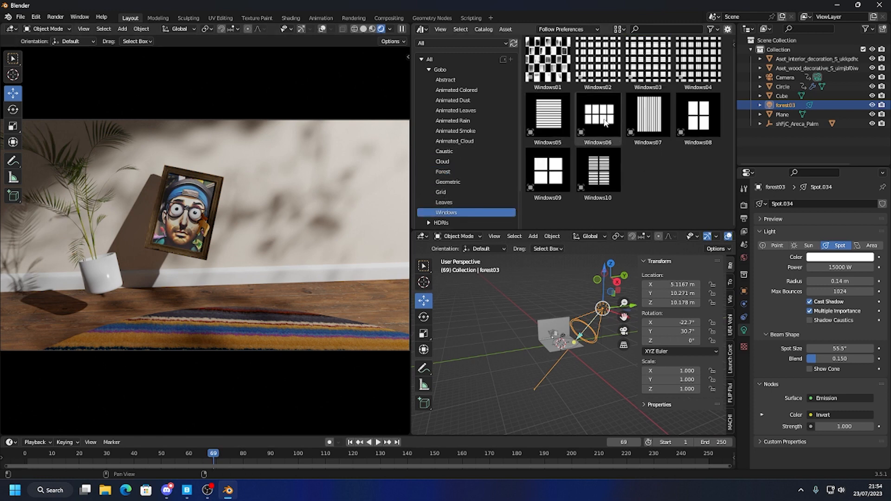
left_click_drag(605, 122, 584, 274)
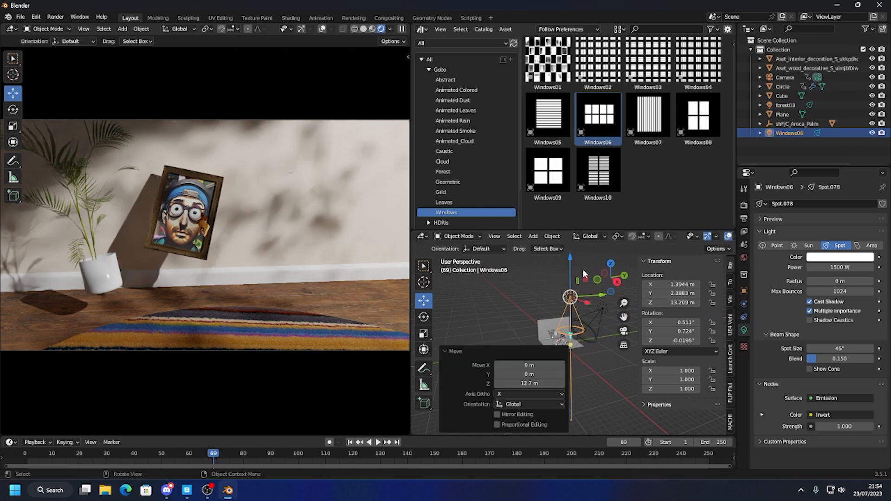
Rotate the Windows06 light to about X -54.2°, Y 2.35°, Z -81.9° and move it to about X 3.84, Y 3.43, Z 8.09 m.
left_click(424, 318)
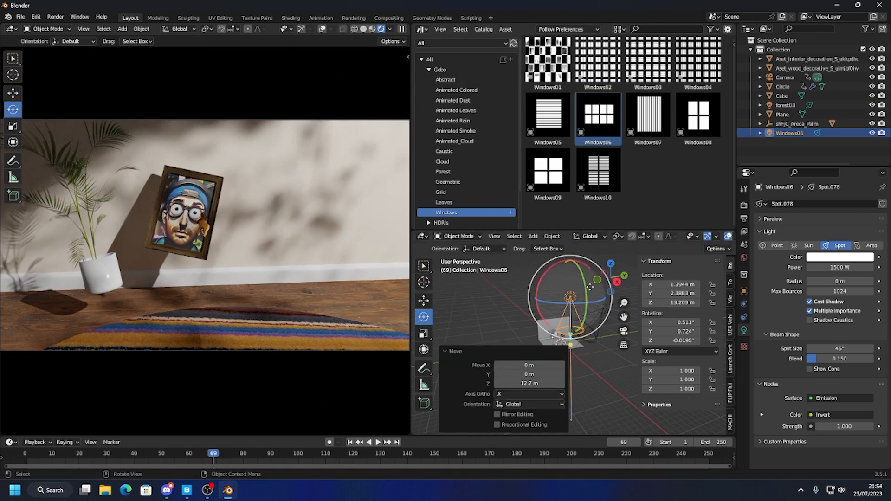
left_click_drag(542, 287, 554, 259)
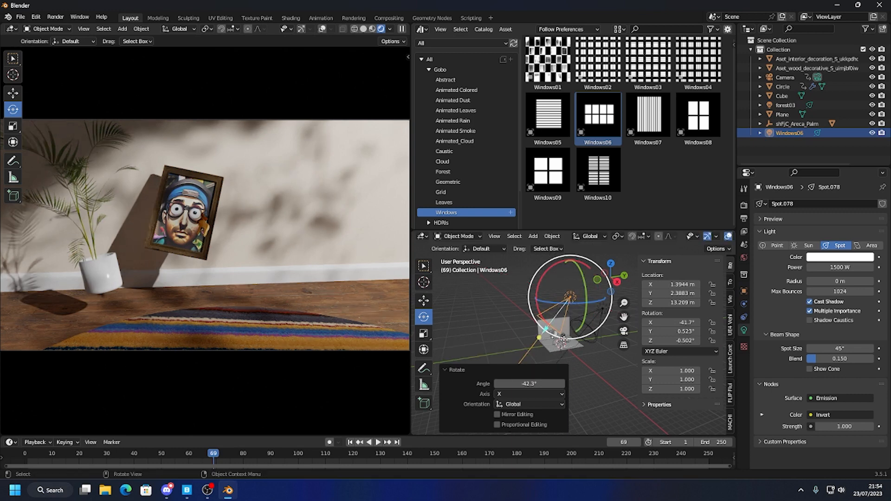
mouse_move(571, 304)
left_mouse_down()
mouse_move(555, 308)
mouse_move(589, 318)
mouse_move(578, 318)
left_mouse_up()
left_click(424, 302)
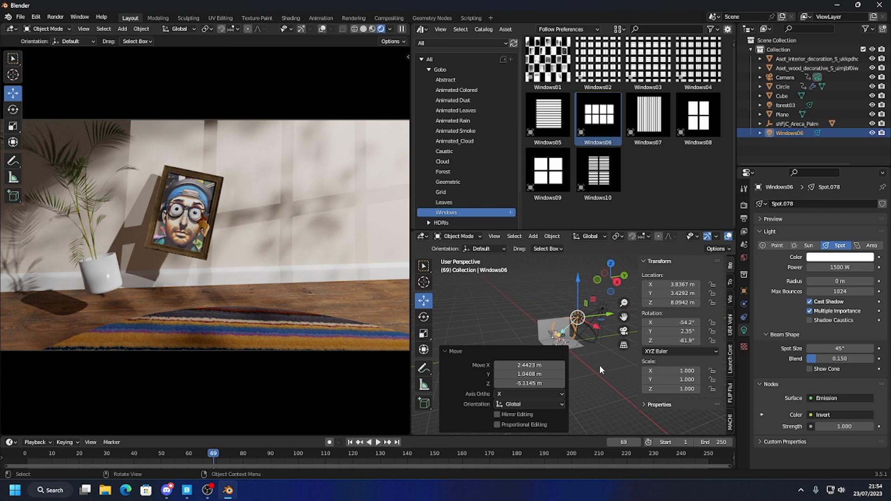
Move the Windows06 light to about X 3.15, Y 3.22 m, set its radius to 0.0495 m, and preview the animation to frame 86.
mouse_move(599, 329)
left_mouse_down()
mouse_move(598, 316)
mouse_move(626, 313)
mouse_move(583, 317)
mouse_move(604, 318)
left_mouse_up()
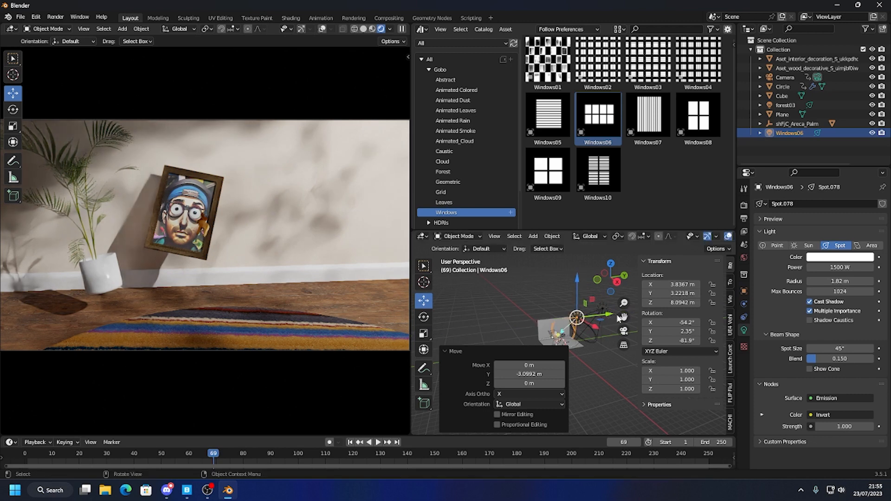
left_click_drag(840, 281, 808, 280)
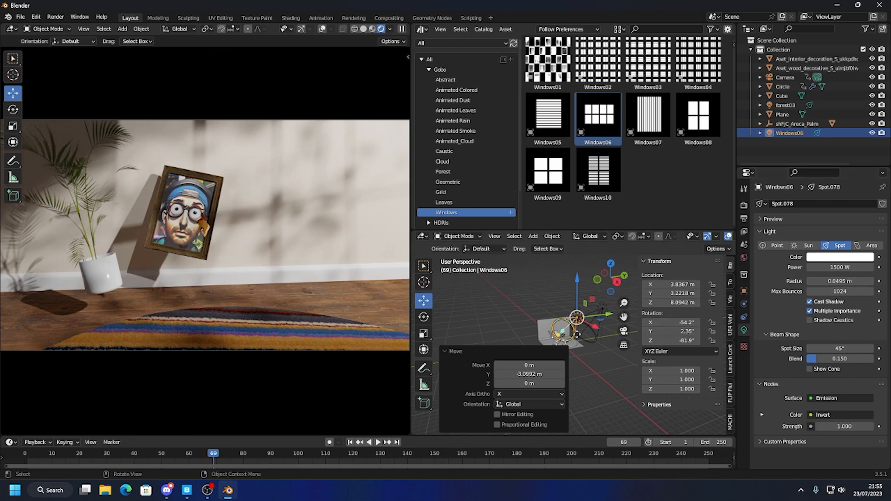
left_click_drag(596, 329, 587, 323)
key("space")
mouse_move(43, 459)
left_mouse_down()
mouse_move(218, 457)
mouse_move(271, 442)
mouse_move(404, 438)
mouse_move(91, 428)
mouse_move(263, 411)
left_mouse_up()
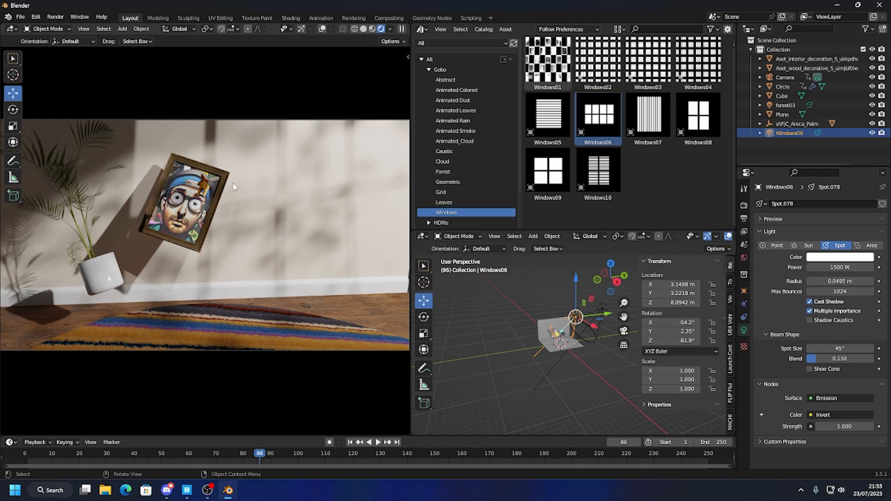
Apply the courtyard HDRI from the Outdoor Urban Morning-afternoon catalog as the world and set its strength to -4.3 EVs.
left_click(430, 70)
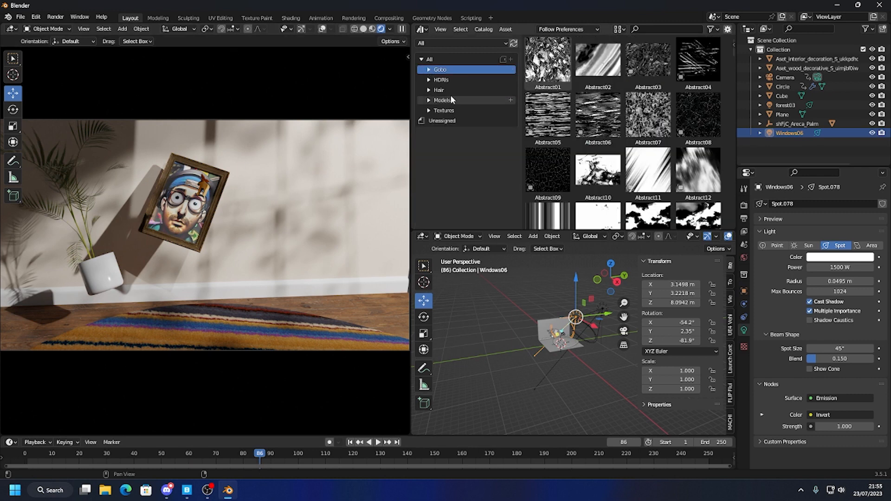
left_click(429, 79)
left_click(436, 100)
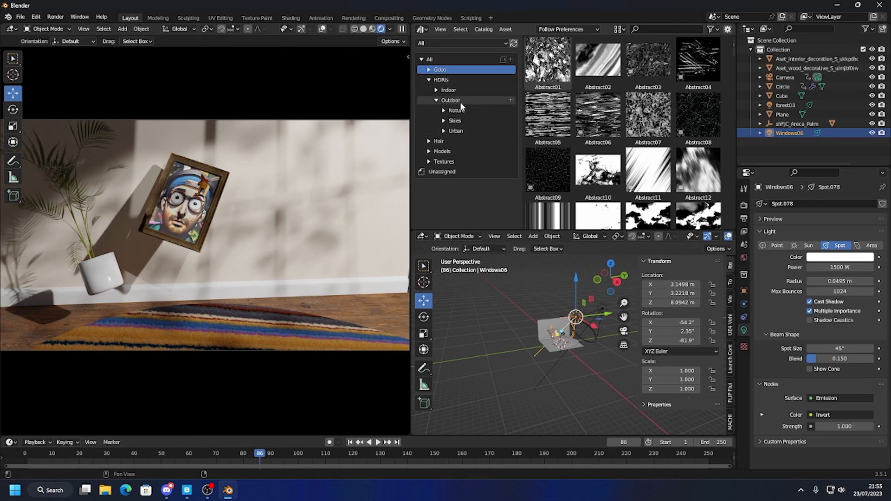
left_click(444, 131)
left_click(461, 141)
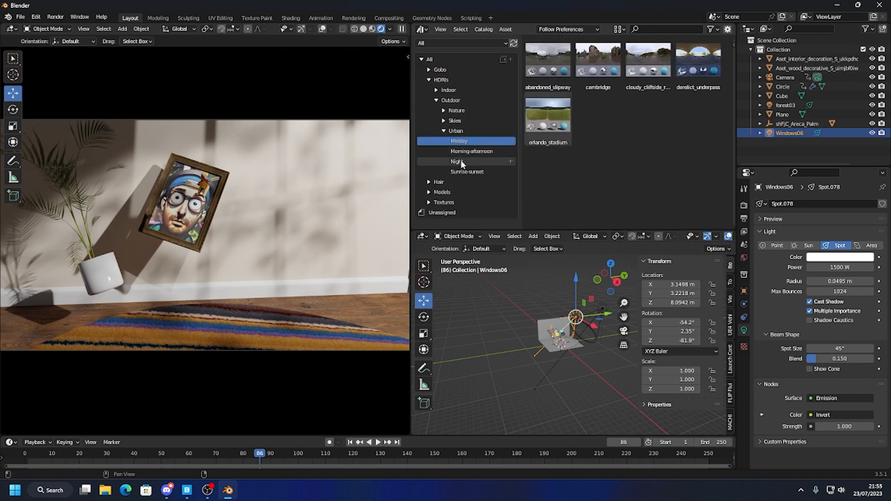
left_click(464, 151)
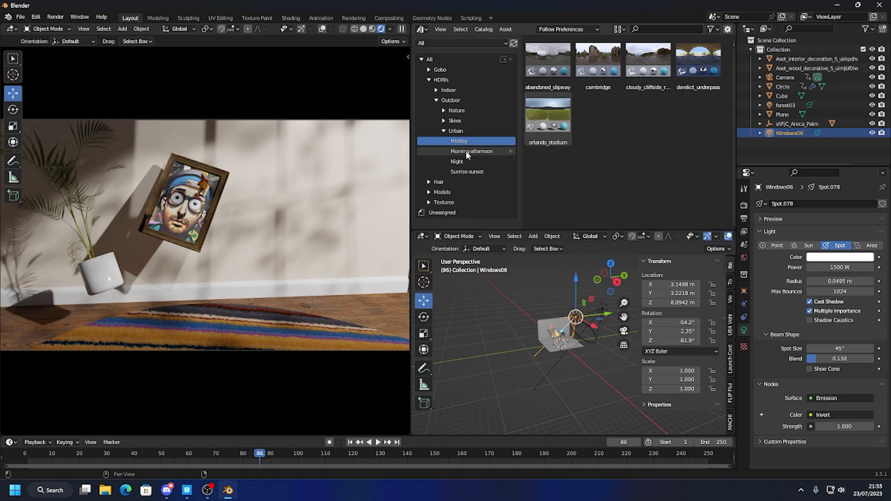
scroll(618, 218, "down", 1)
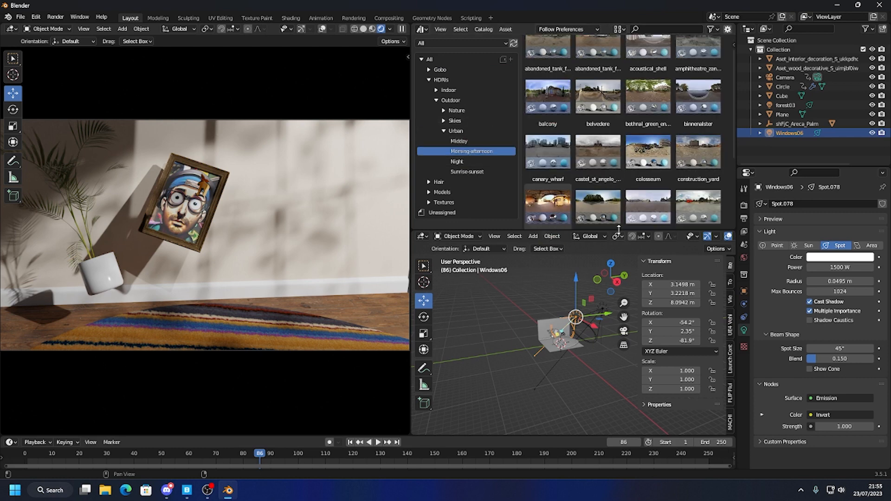
scroll(554, 212, "down", 1)
left_click_drag(553, 212, 524, 324)
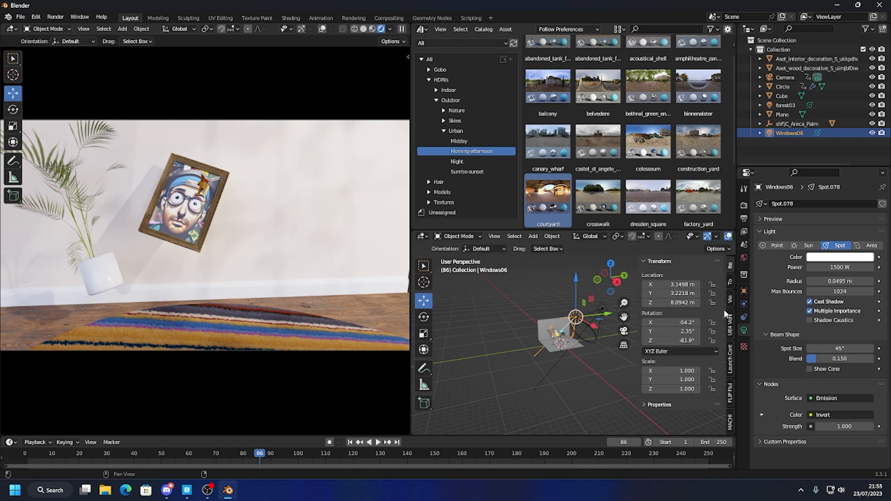
left_click(744, 258)
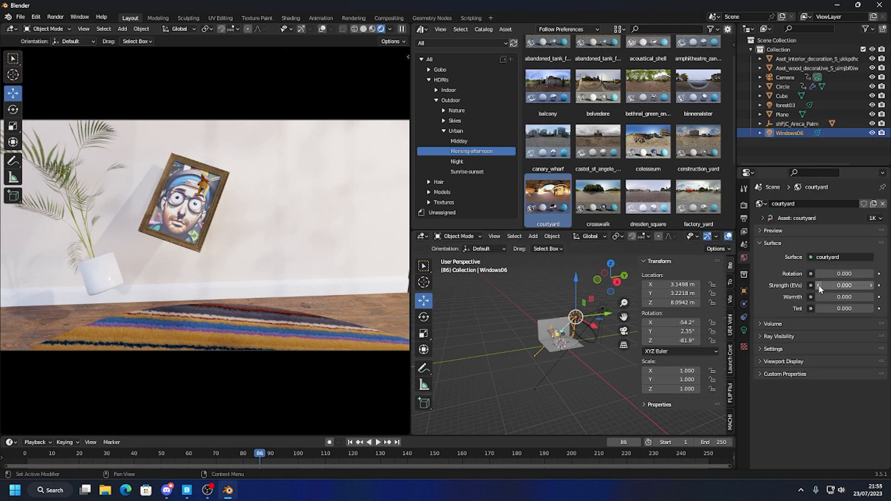
left_click_drag(843, 285, 829, 285)
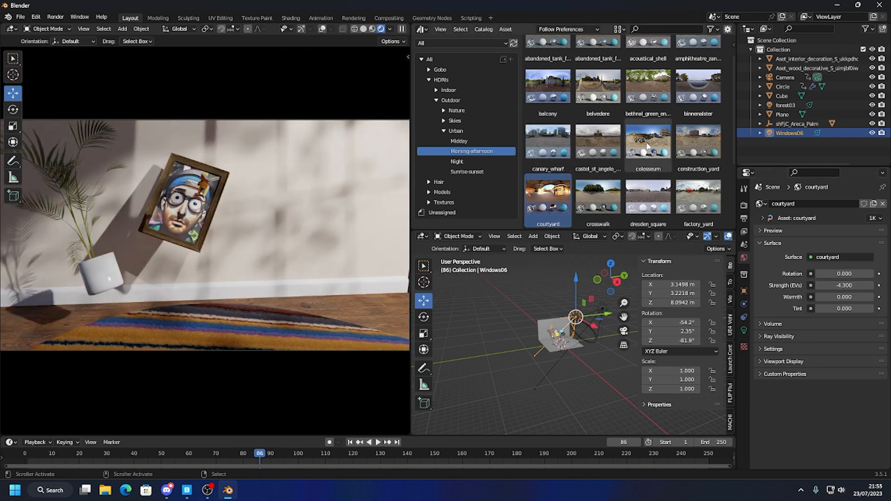
Apply the bethnal_green_entrance HDRI as the world with rotation -58.2, strength -5.8 EVs, warmth 32.2 and tint -2.4.
left_click_drag(644, 92, 509, 320)
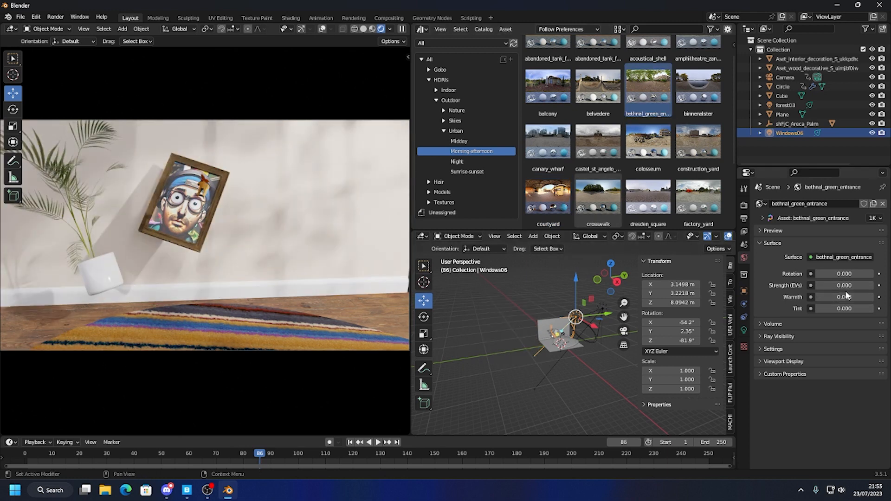
left_click_drag(845, 285, 864, 297)
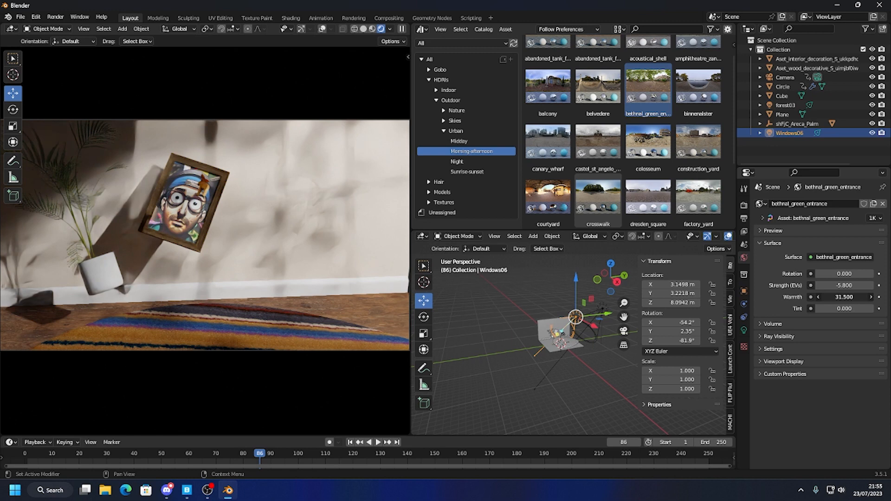
mouse_move(845, 308)
left_mouse_down()
mouse_move(858, 308)
mouse_move(847, 309)
left_mouse_up()
left_click_drag(844, 273, 826, 274)
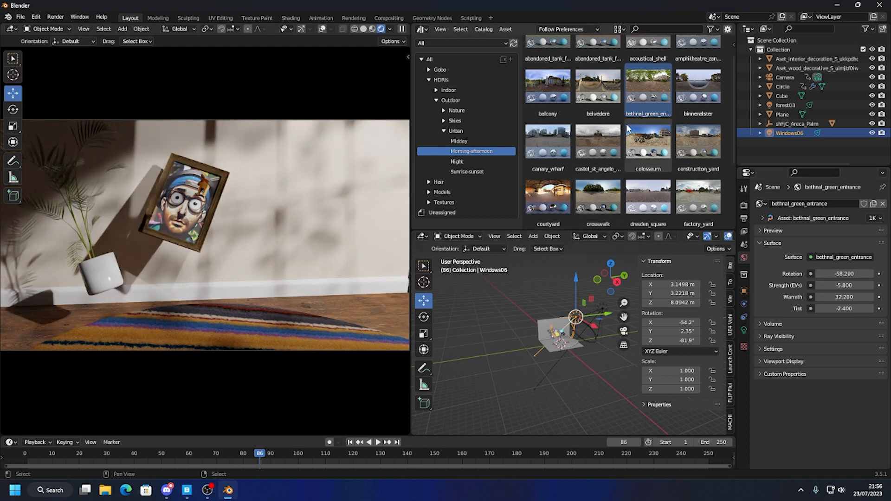
Browse the outdoor Nature and Urban HDRI catalogs and apply northcliff from Urban Sunrise-sunset as the world.
left_click(443, 110)
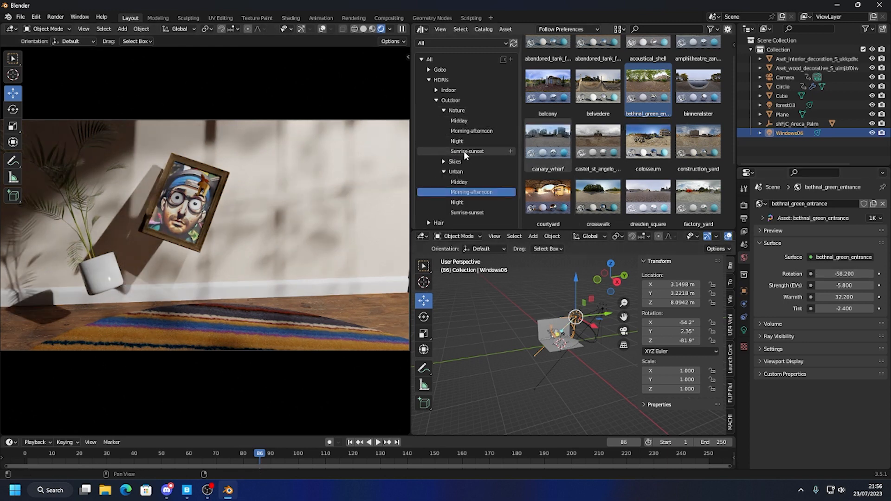
left_click(460, 132)
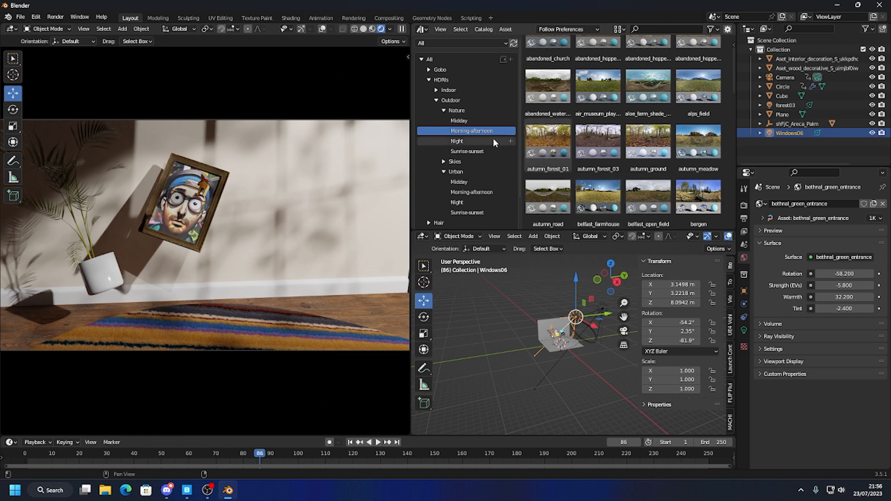
left_click(463, 121)
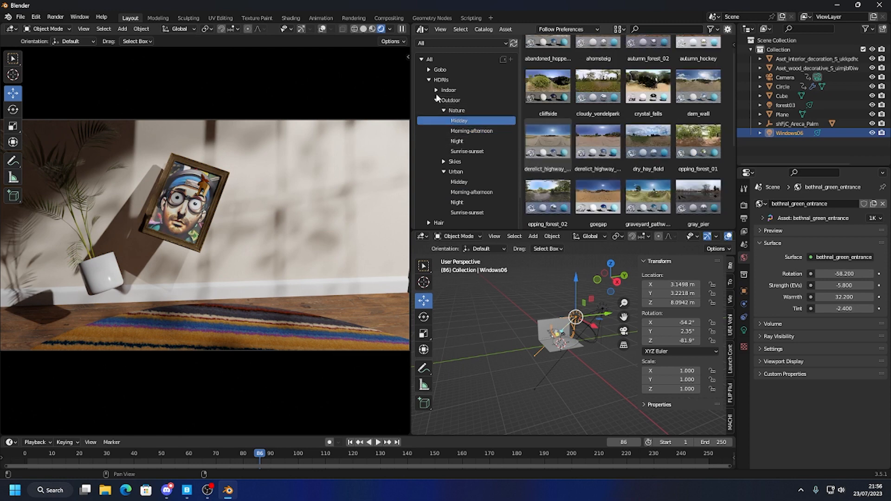
left_click(458, 213)
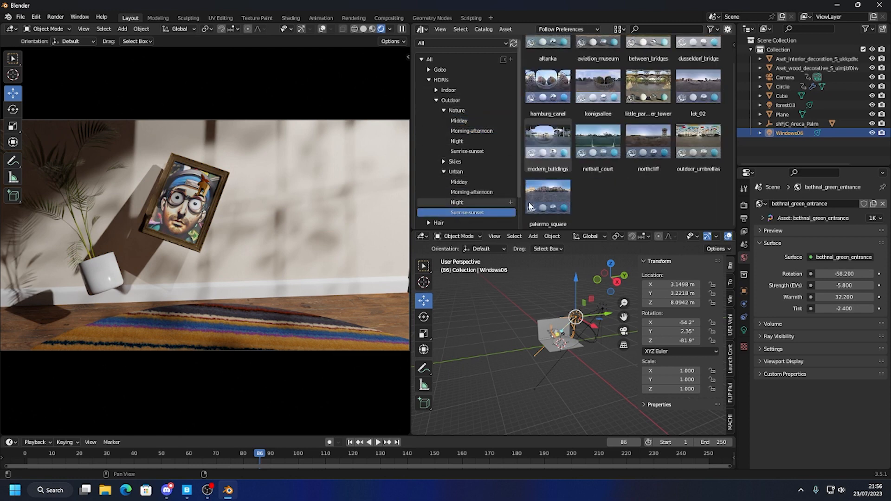
scroll(687, 139, "up", 2)
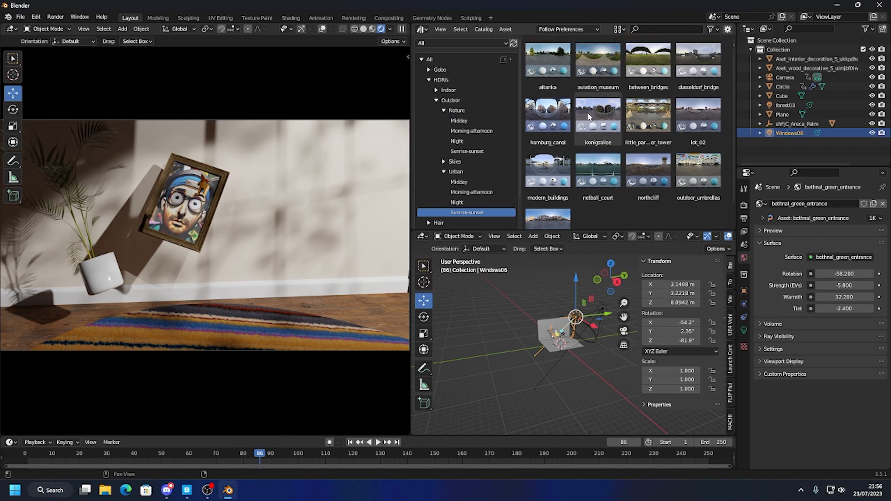
left_click_drag(650, 171, 531, 311)
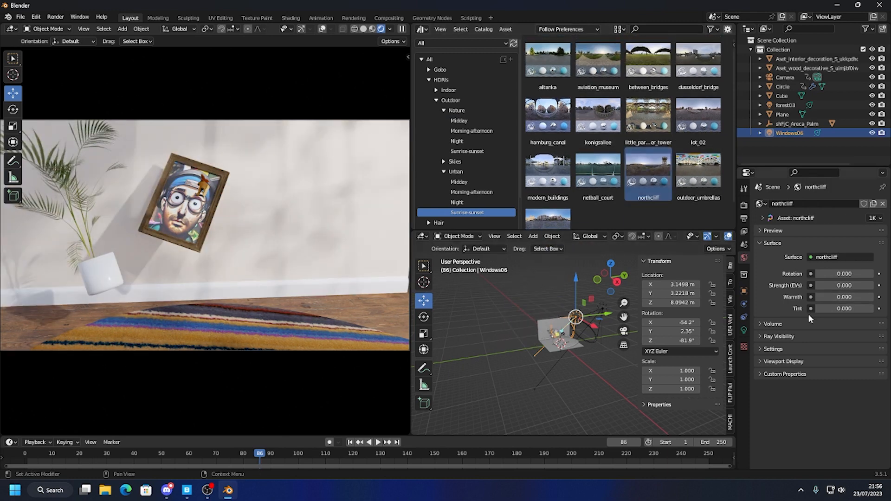
Set the northcliff world's rotation to 51.6, strength to -2.2 EVs, warmth to 100 and tint to 15.4, and preview the animation to frame 103.
left_click_drag(844, 285, 847, 308)
left_click_drag(831, 274, 860, 285)
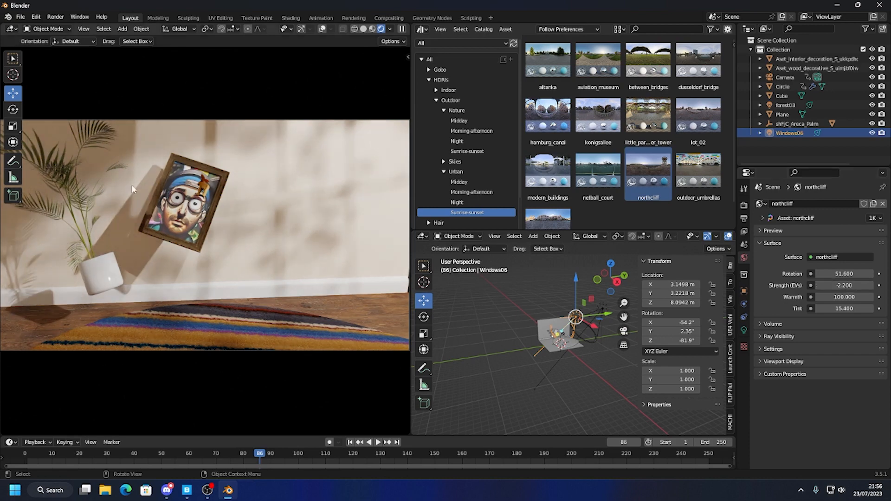
key("space")
left_click(72, 458)
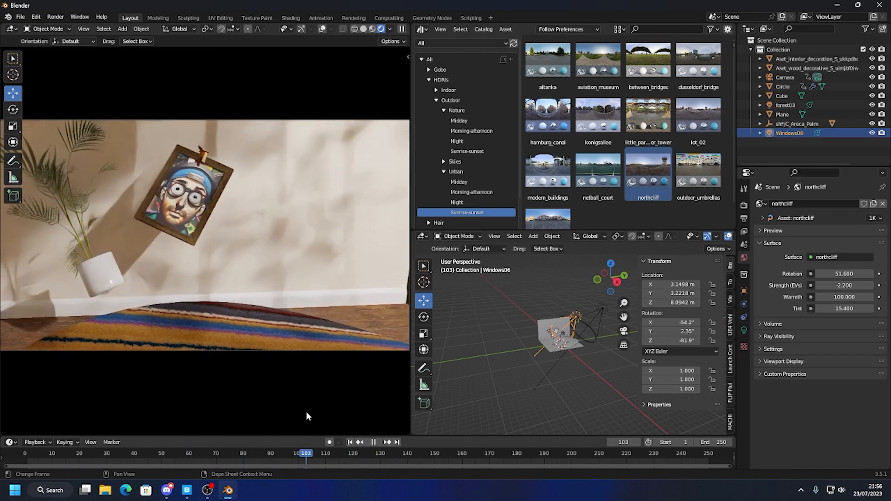
key("space")
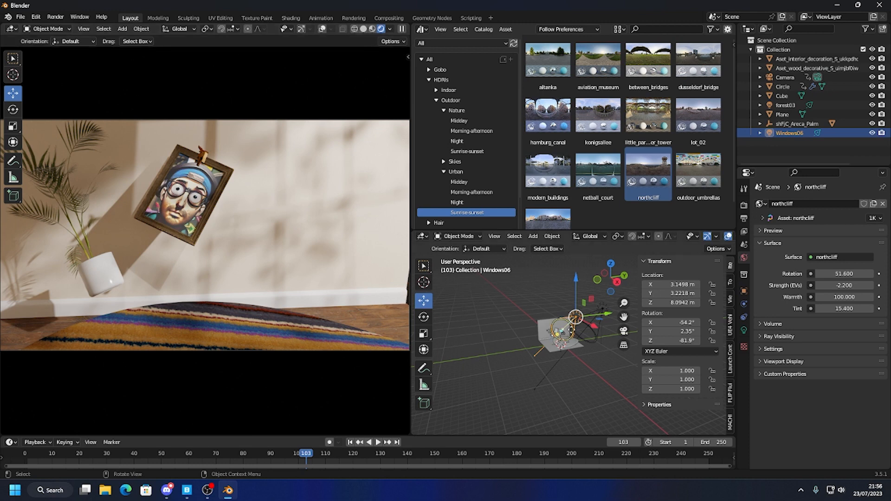
Set the camera's focal length to 37 mm and scrub the animation to frame 74 to check the framing.
middle_click_drag(533, 371, 562, 366)
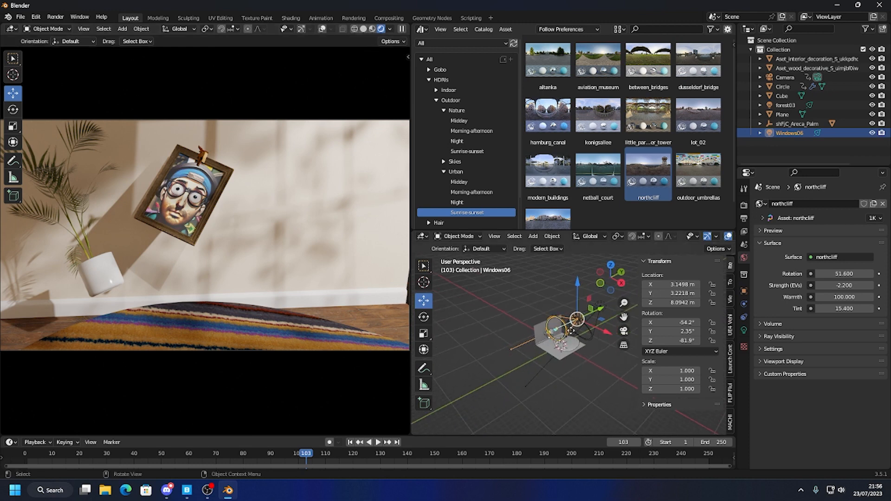
scroll(520, 365, "up", 1)
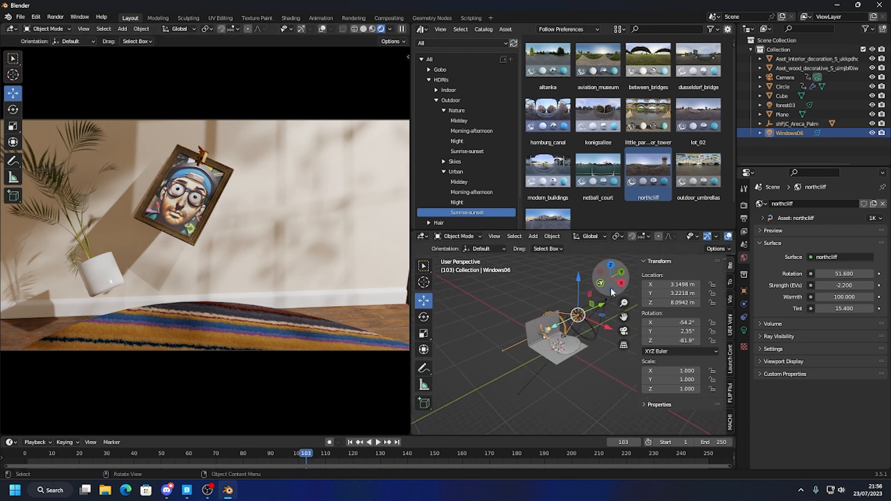
left_click(785, 77)
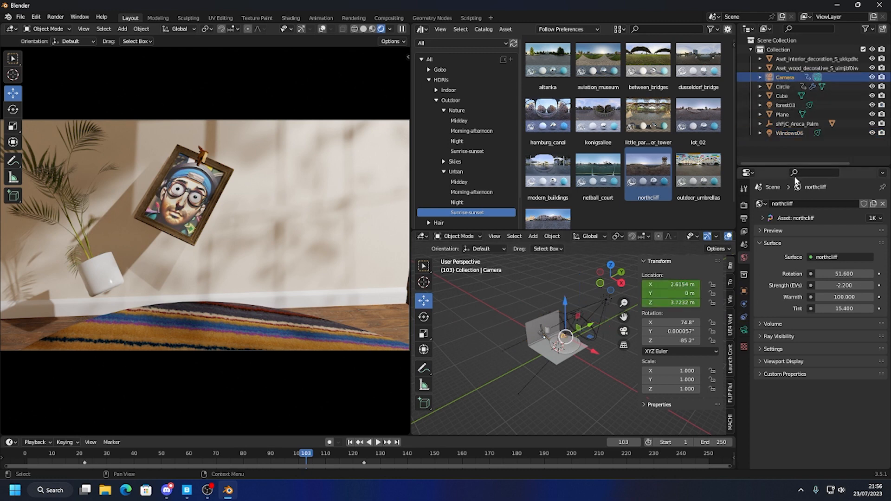
left_click(744, 330)
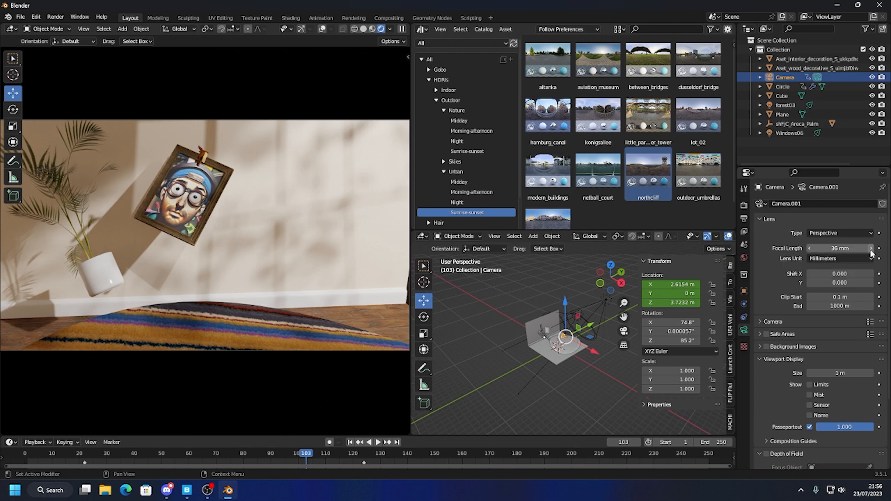
left_click(871, 248)
left_click(870, 249)
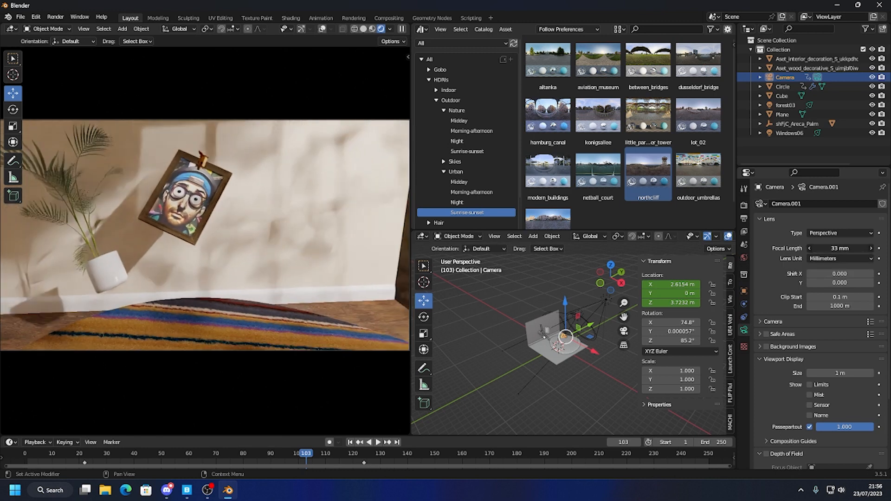
left_click_drag(109, 453, 227, 423)
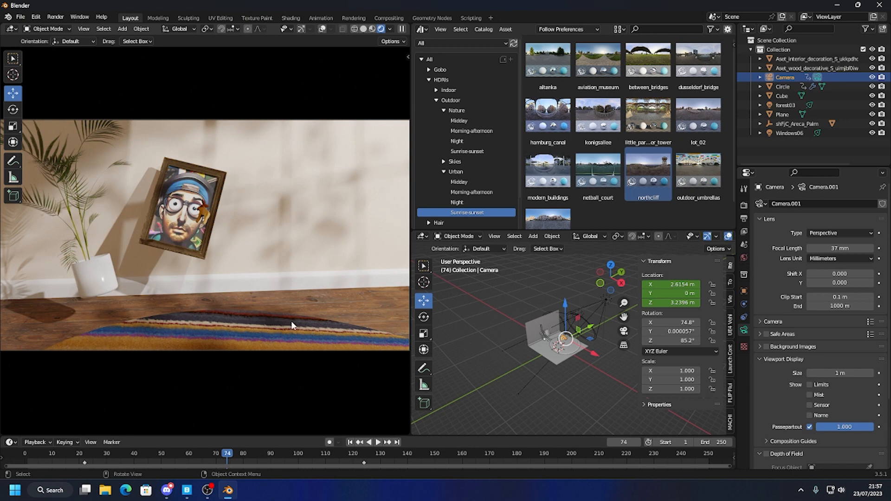
Select the round rug, frame it in the solid 3D view, and join the asset browser area into that view.
left_click(572, 357)
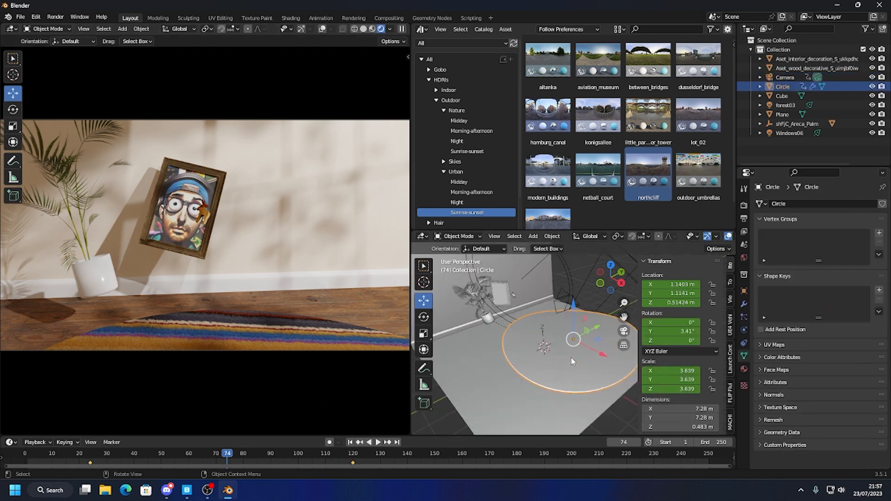
key("KP_Decimal")
middle_click_drag(548, 377, 540, 356)
scroll(542, 364, "up", 4)
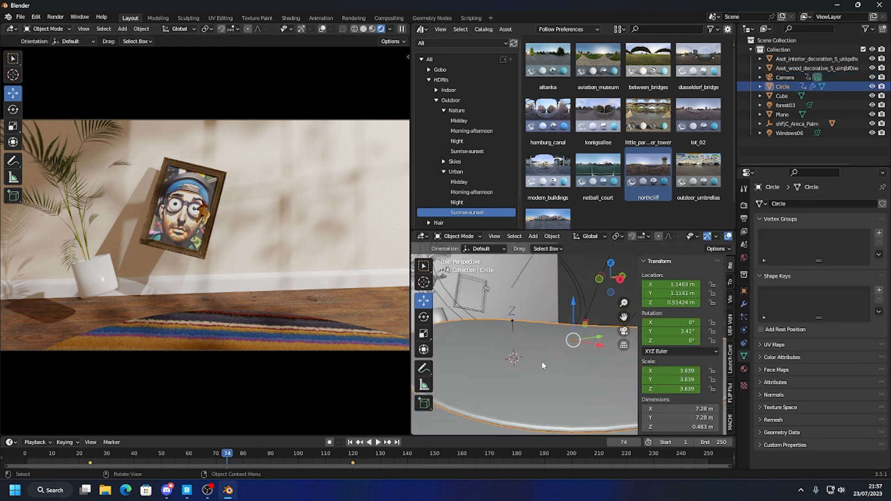
scroll(533, 364, "down", 2)
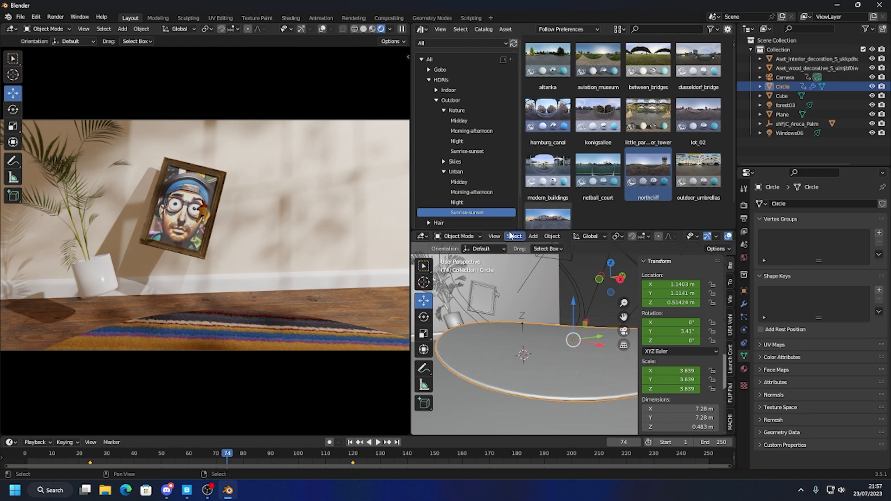
right_click(512, 230)
left_click(471, 243)
left_click(532, 213)
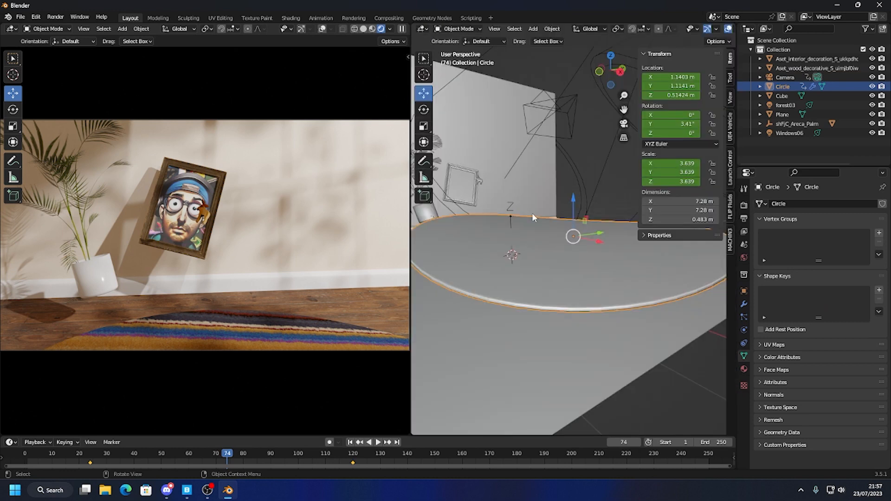
scroll(520, 228, "down", 3)
middle_click_drag(513, 242, 730, 345)
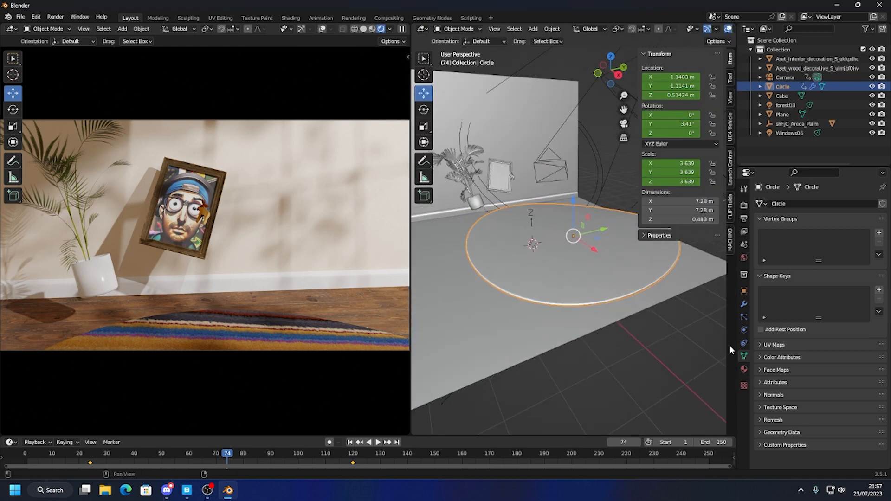
Show the rug's particle settings and preview the animation, stopping at frame 64.
left_click(742, 317)
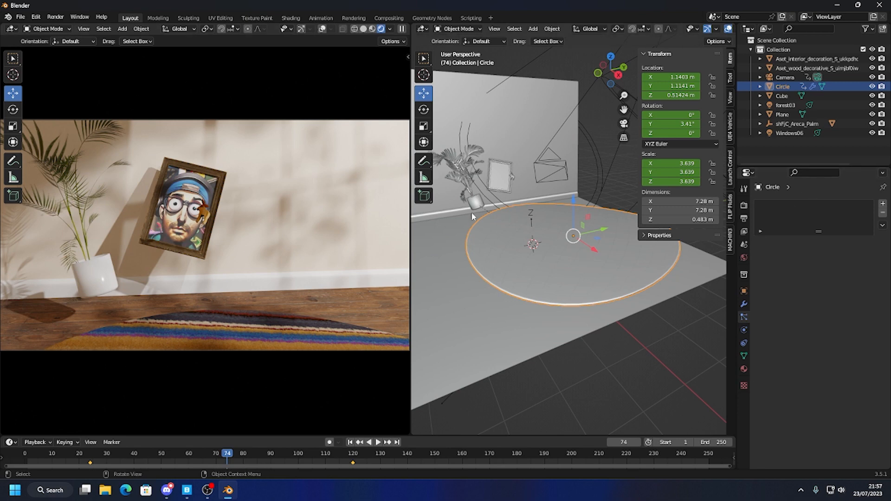
left_click(48, 452)
key("space")
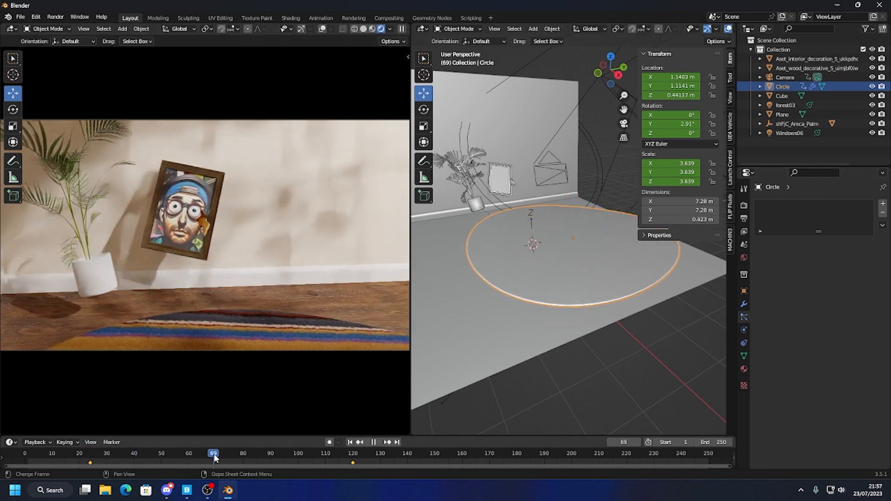
mouse_move(214, 457)
left_mouse_down()
mouse_move(130, 456)
mouse_move(200, 457)
left_mouse_up()
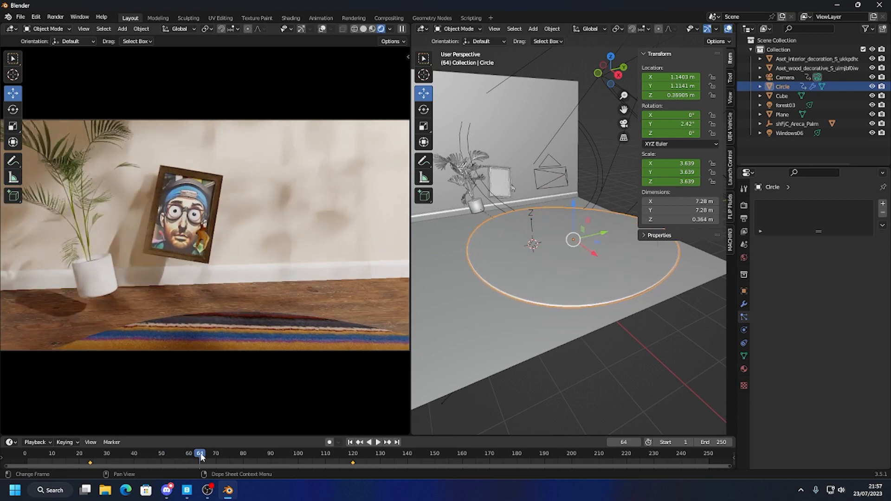
Add a particle system to the rug, switch it to Hair, and set the hair length to 0.27 m.
scroll(523, 251, "down", 3)
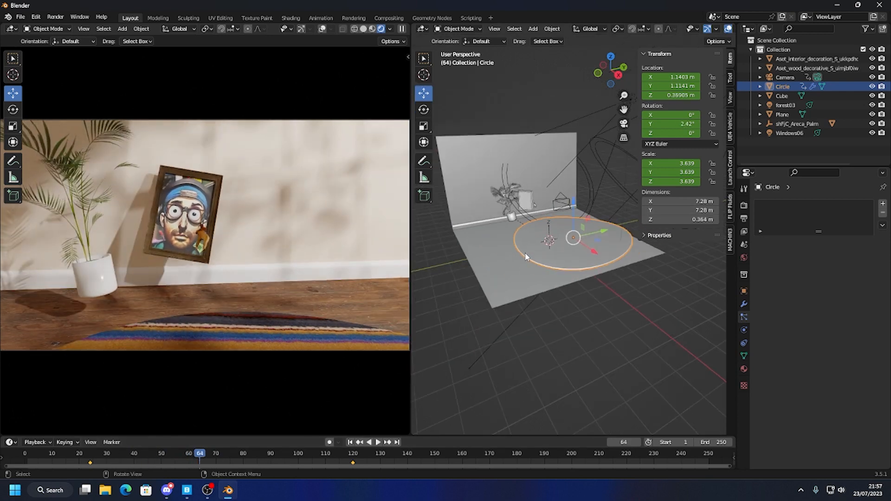
middle_click_drag(526, 256, 510, 238)
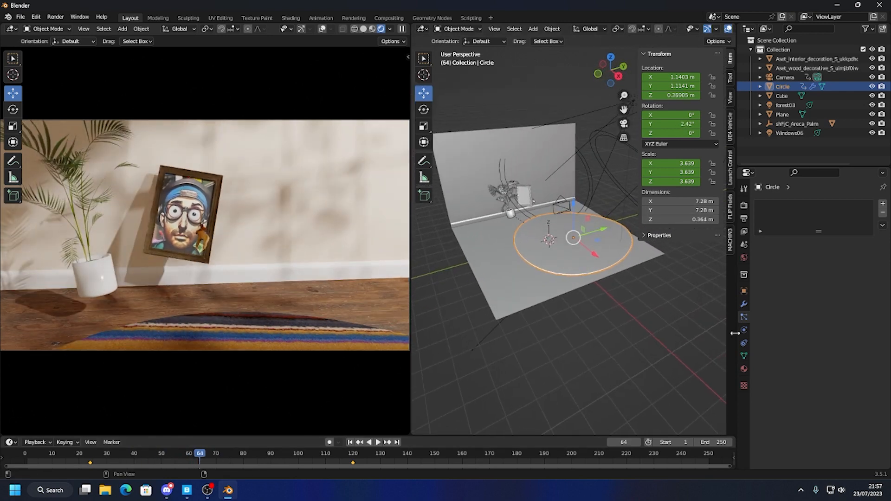
middle_click_drag(547, 207, 550, 252)
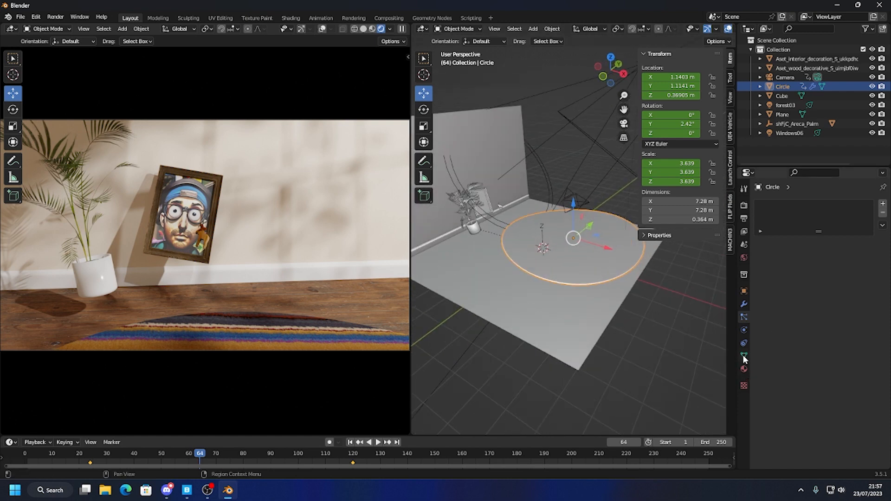
left_click(882, 203)
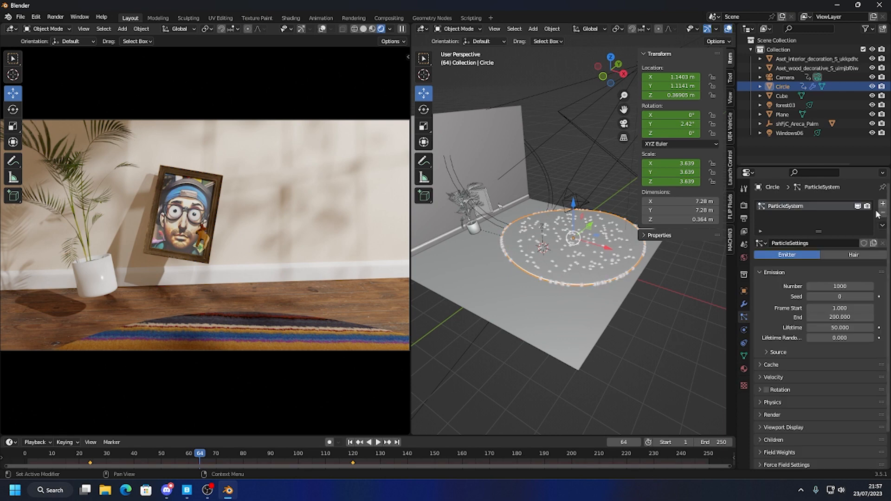
scroll(615, 263, "up", 5)
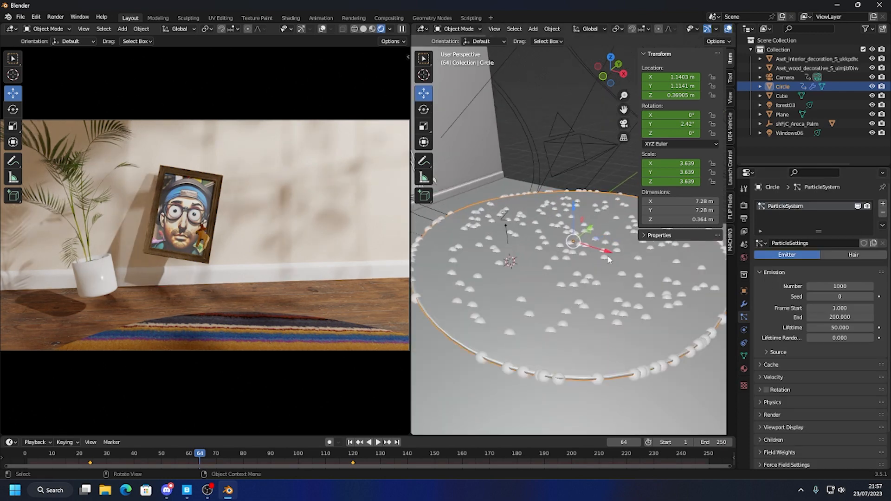
left_click(839, 255)
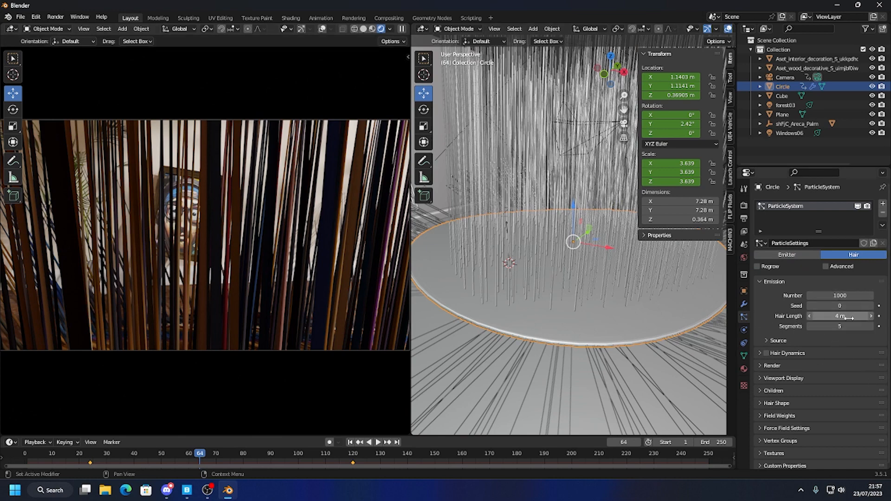
left_click_drag(849, 318, 810, 318)
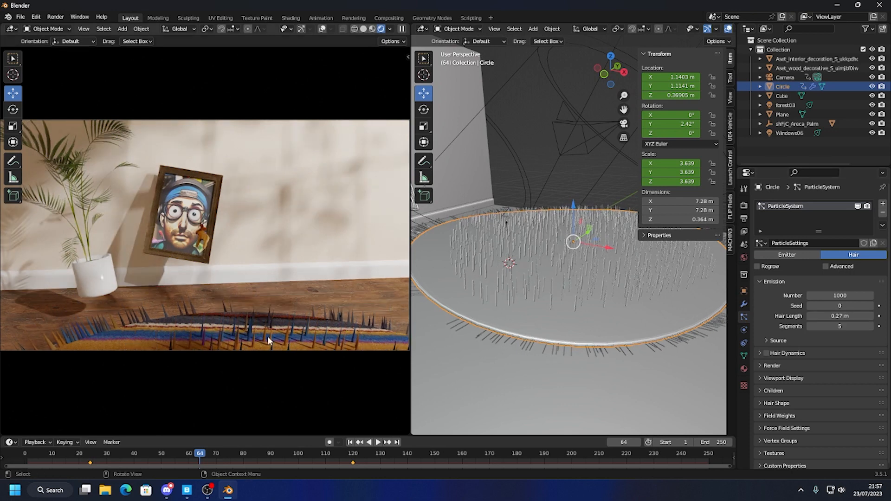
Set the rug's hair number to 10000 and its emission seed to 60.
scroll(831, 361, "down", 1)
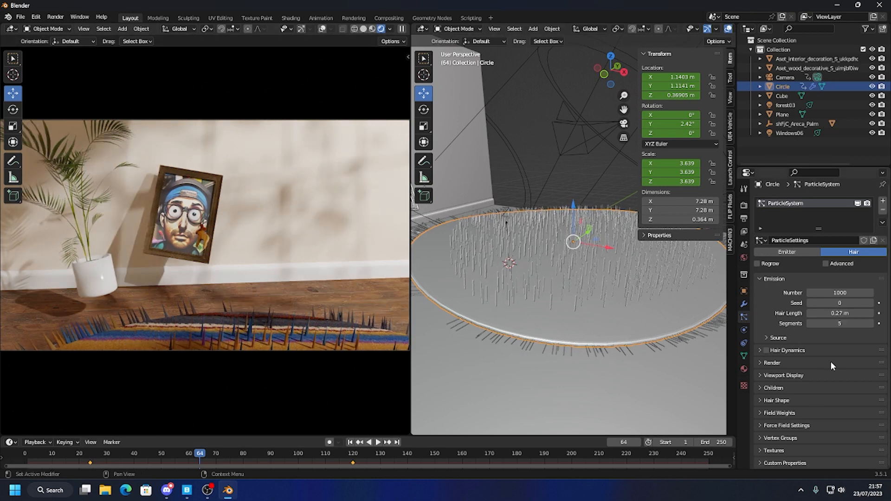
left_click(845, 293)
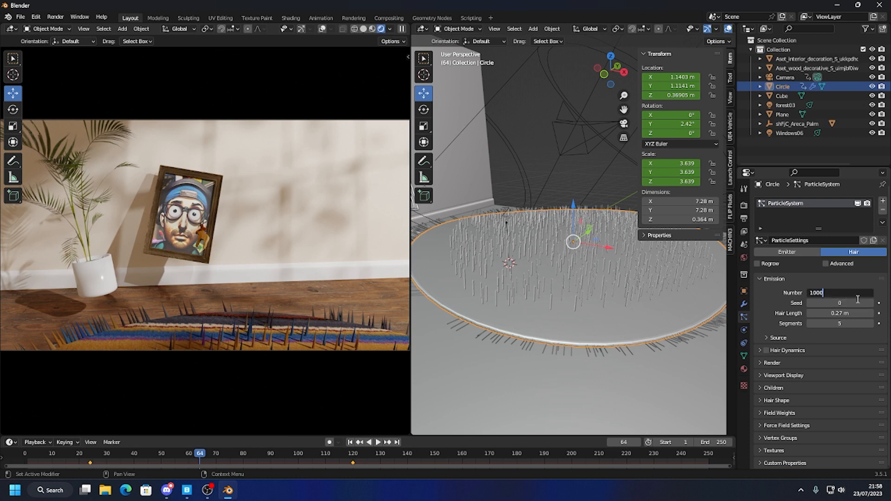
key("Return")
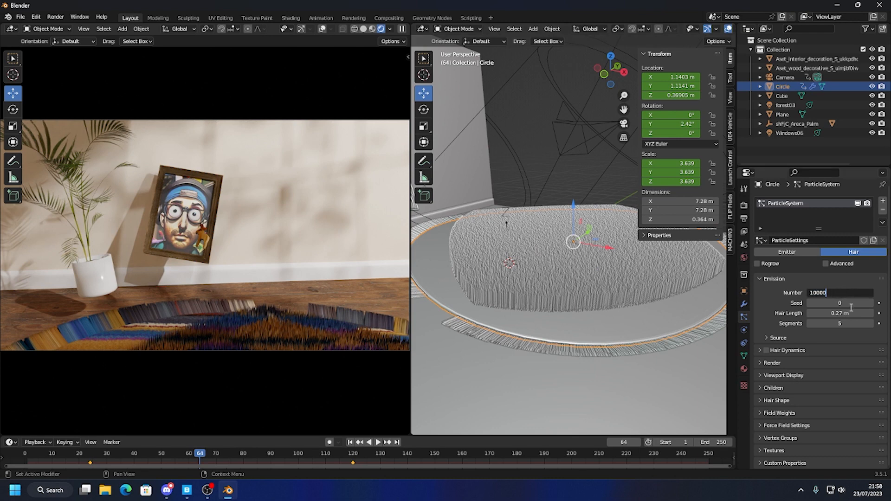
key("Return")
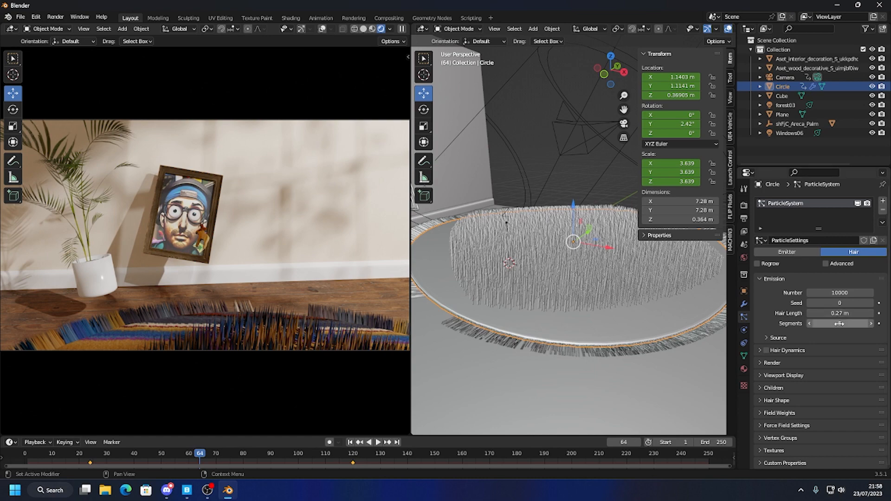
left_click_drag(840, 302, 879, 303)
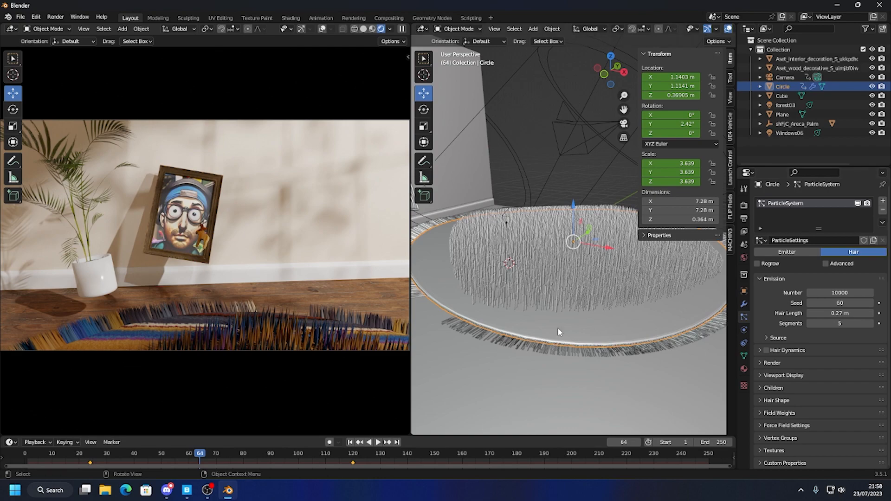
scroll(558, 328, "down", 3)
middle_click_drag(561, 335, 627, 320)
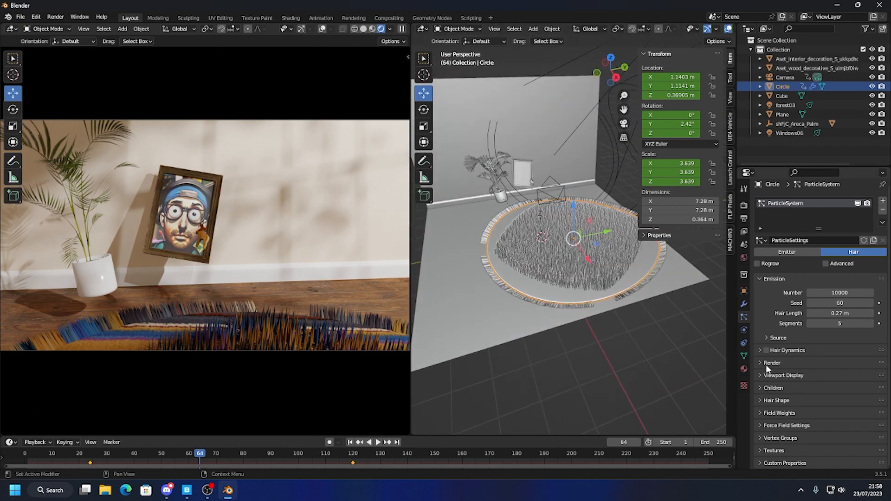
Give the rug's hair particles Interpolated children.
left_click(758, 388)
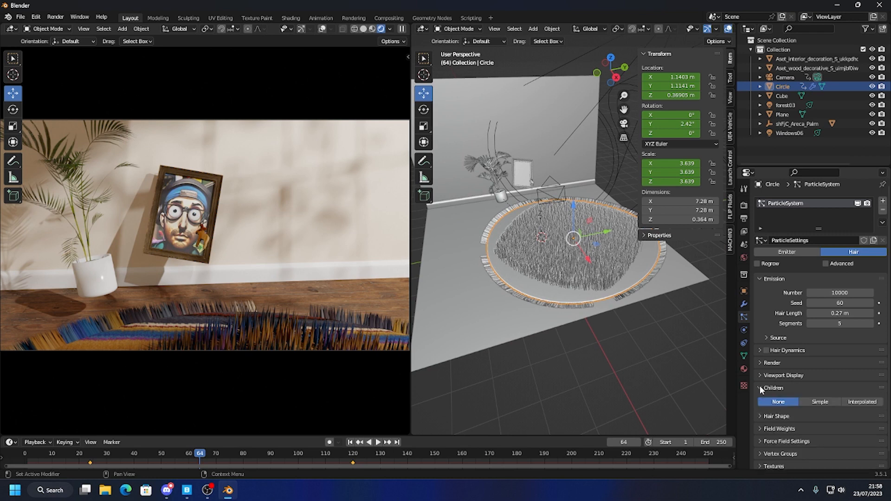
left_click(856, 397)
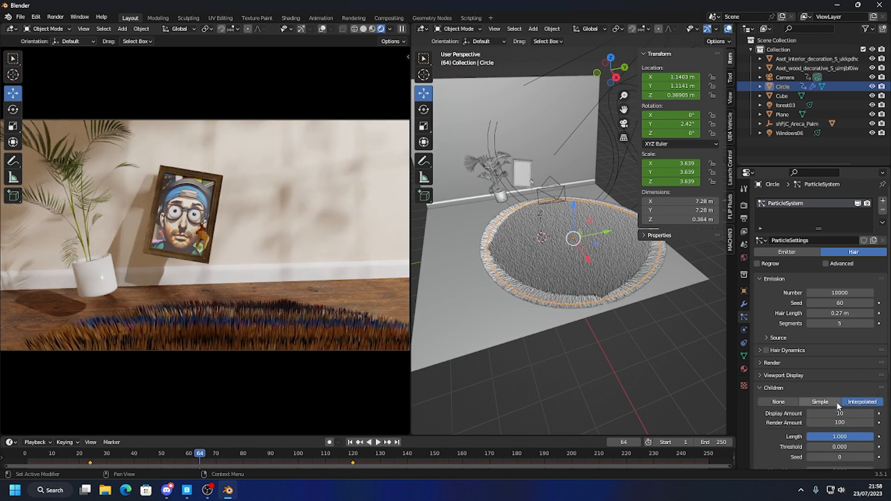
left_click_drag(888, 306, 881, 397)
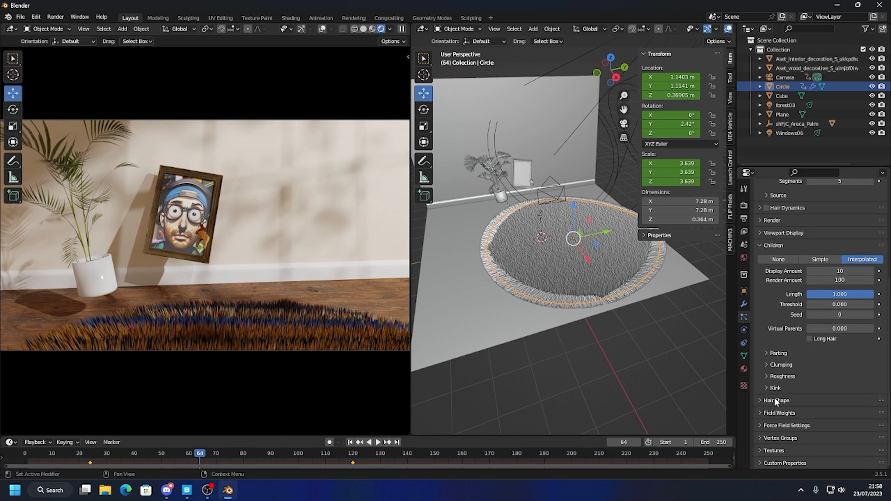
Set the rug hair's root diameter to 0.11 m and the children's length to 0.088.
left_click(762, 401)
scroll(770, 424, "down", 3)
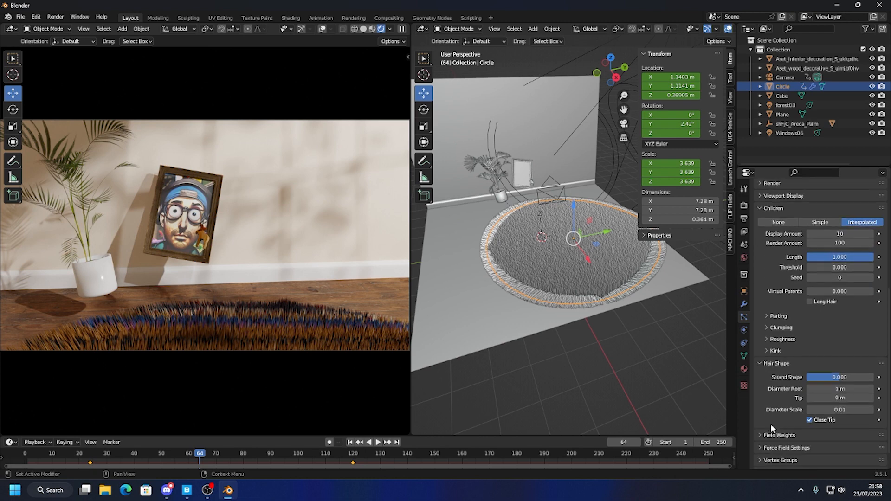
left_click_drag(839, 372, 827, 369)
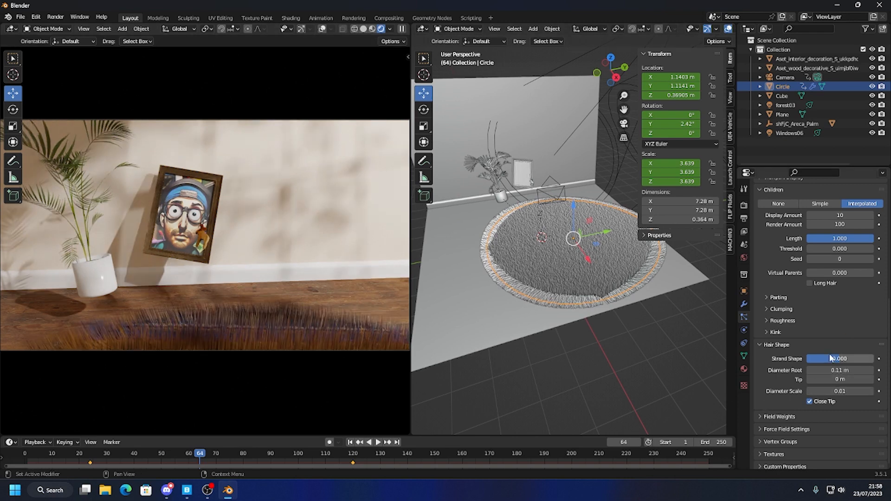
left_click_drag(840, 238, 824, 239)
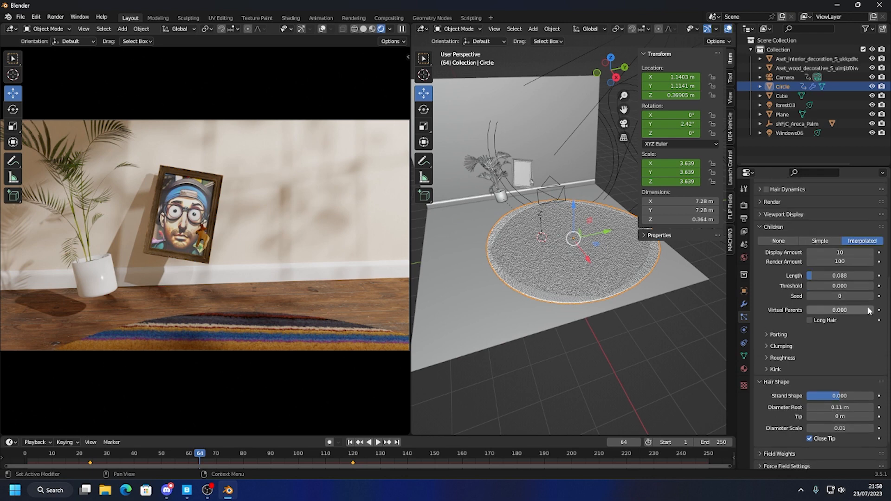
Enable the Advanced hair options for the rug's particle system and return to the children and hair shape settings.
scroll(835, 288, "up", 8)
left_click(840, 238)
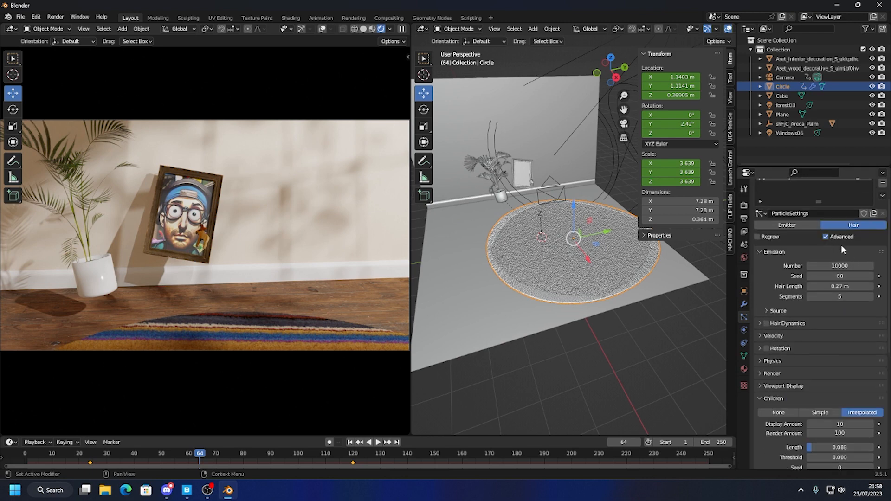
left_click_drag(888, 233, 888, 392)
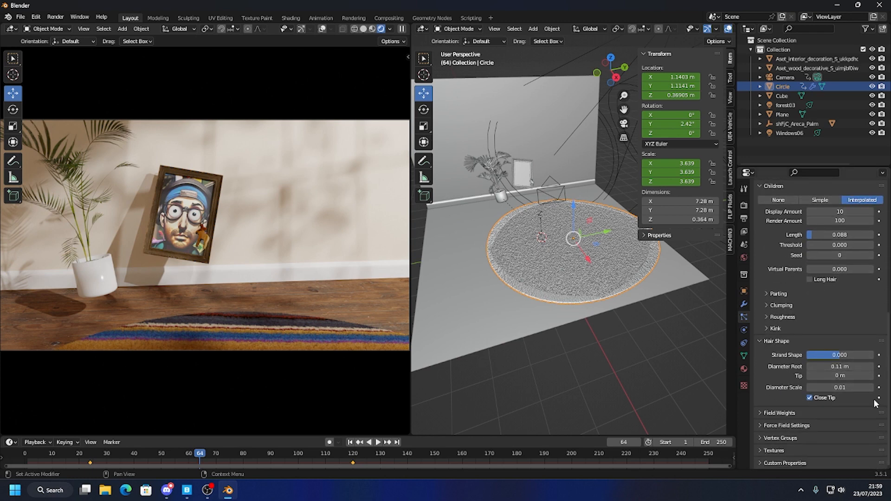
Set the Brownian force in the rug's hair physics to 0.940 and play the animation to check the fur.
left_click(759, 413)
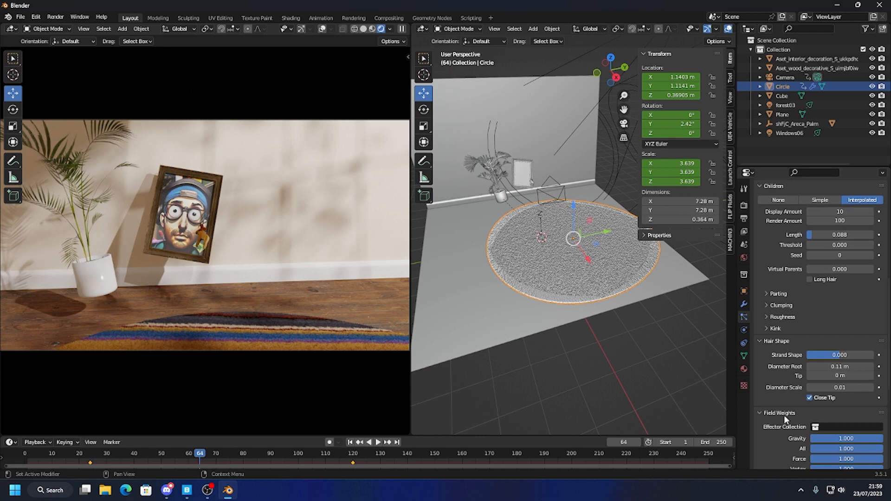
left_click(758, 412)
left_click_drag(889, 349, 887, 269)
left_click(762, 305)
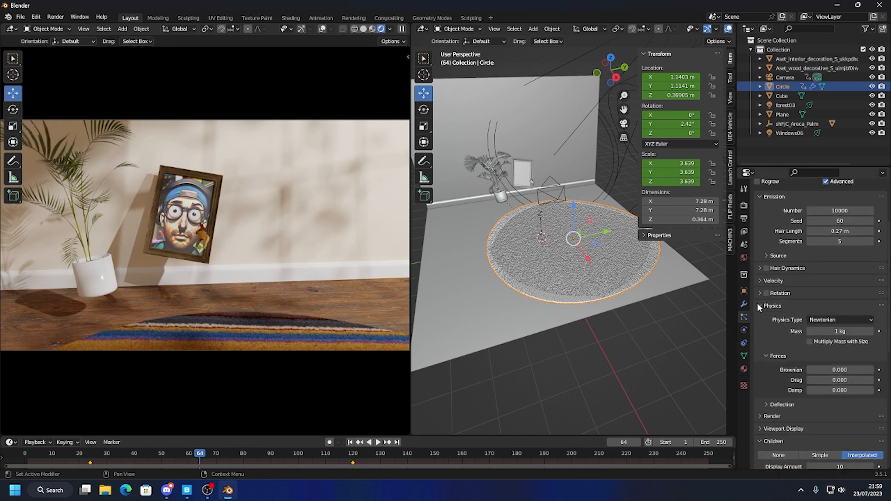
left_click_drag(818, 370, 831, 370)
scroll(553, 332, "up", 6)
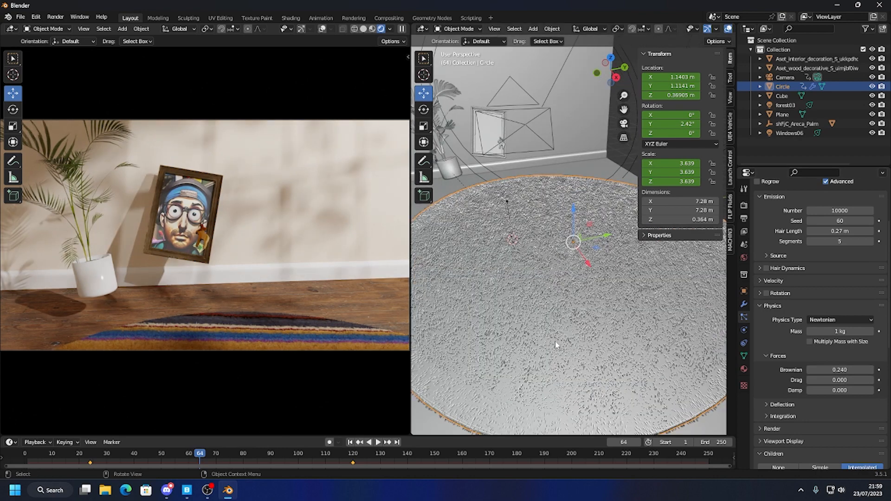
middle_click_drag(576, 336, 579, 309)
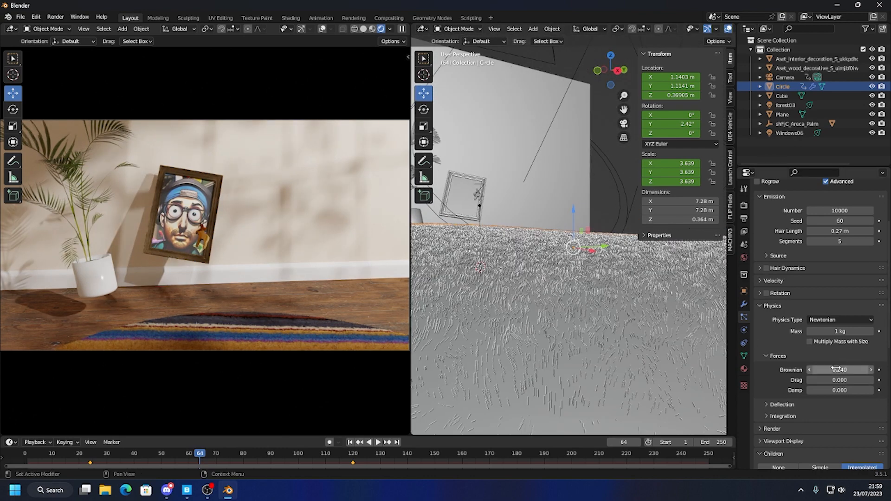
left_click_drag(836, 370, 865, 370)
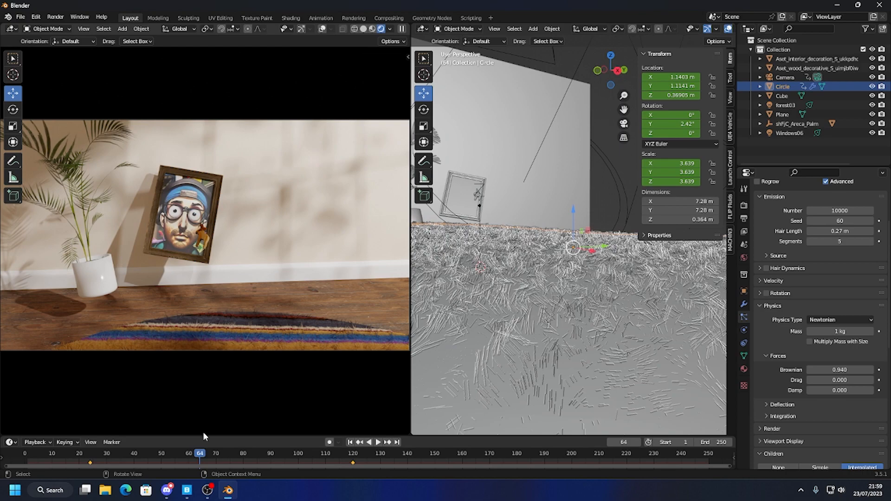
left_click_drag(38, 453, 223, 460)
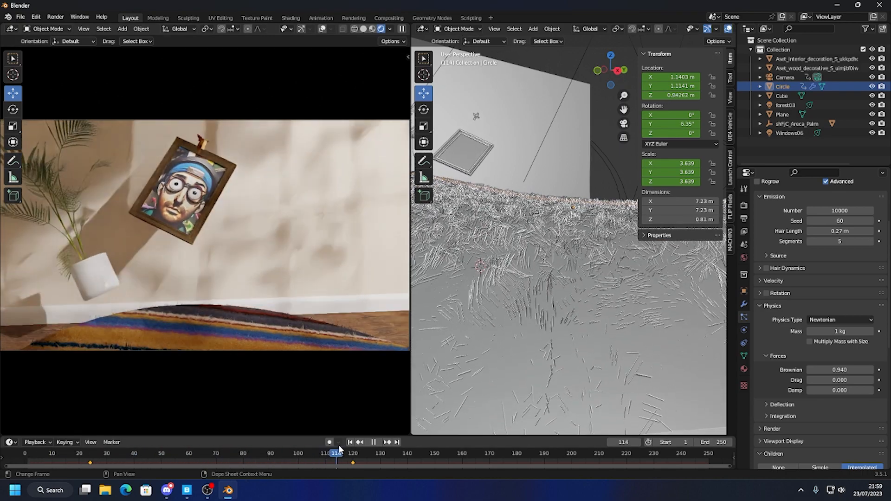
key("space")
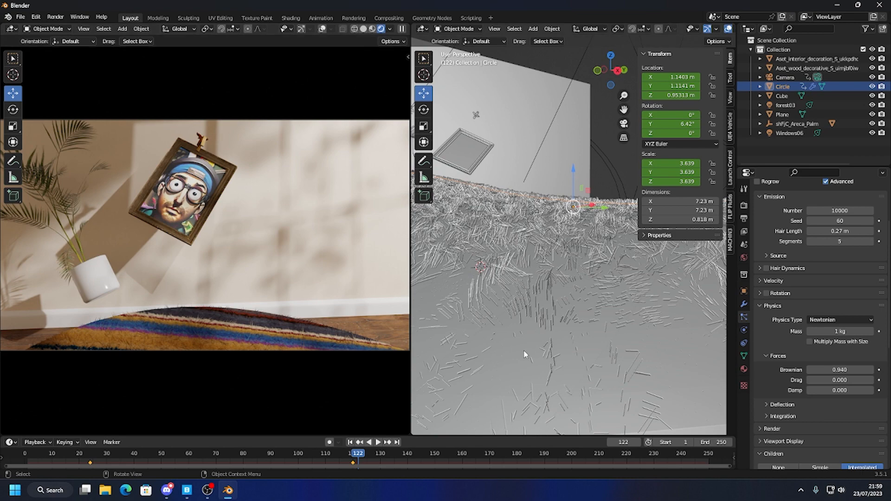
Add an area light to the room scene.
scroll(555, 286, "down", 10)
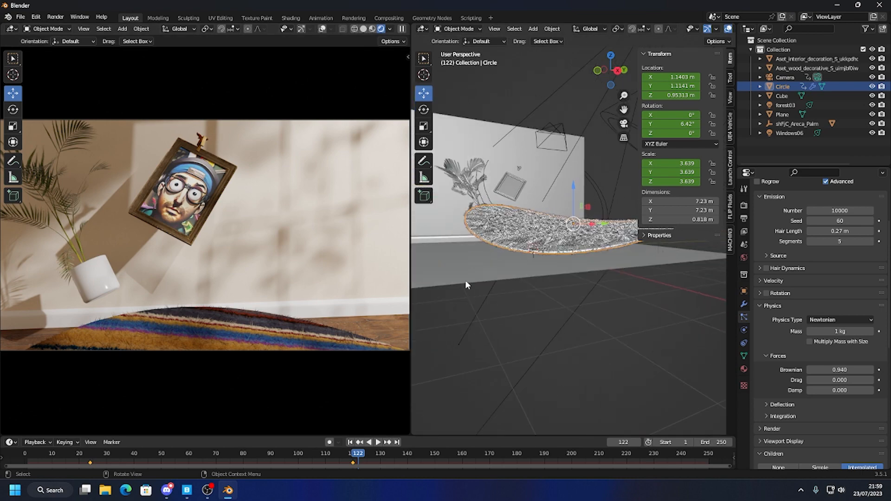
scroll(466, 297, "down", 3)
middle_click_drag(472, 260, 504, 288)
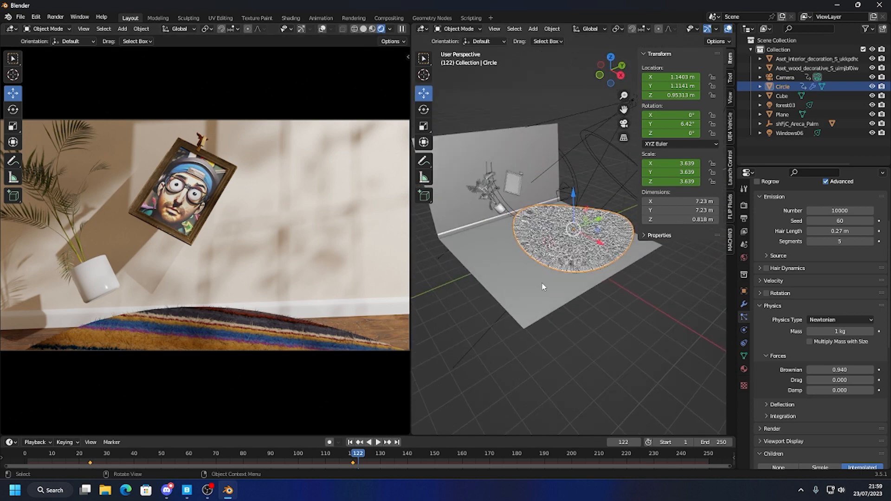
scroll(538, 274, "down", 3)
middle_click_drag(534, 247, 555, 192)
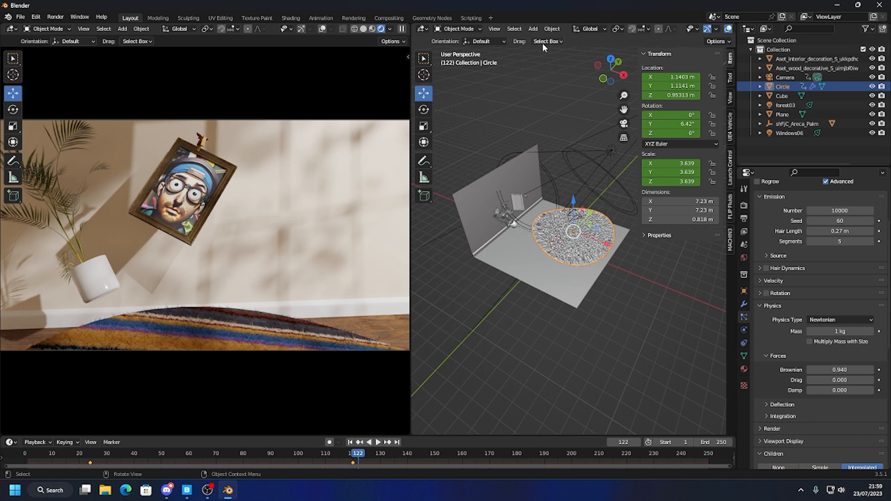
left_click(534, 29)
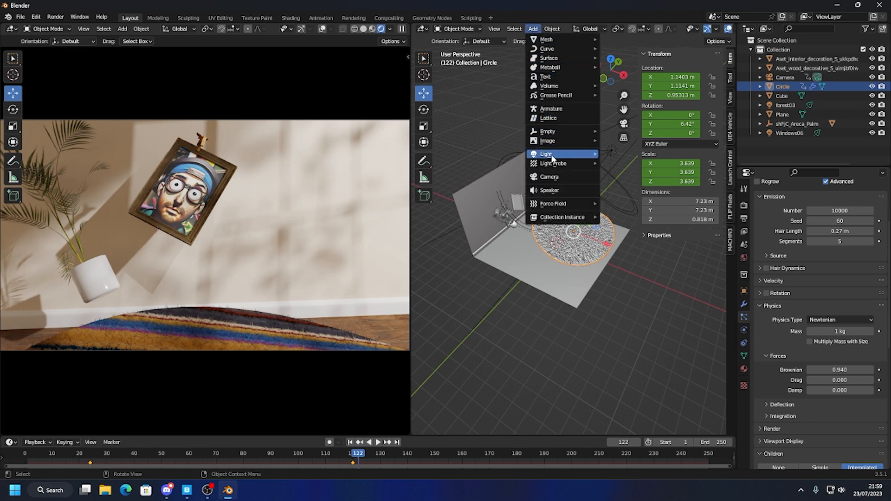
mouse_move(556, 156)
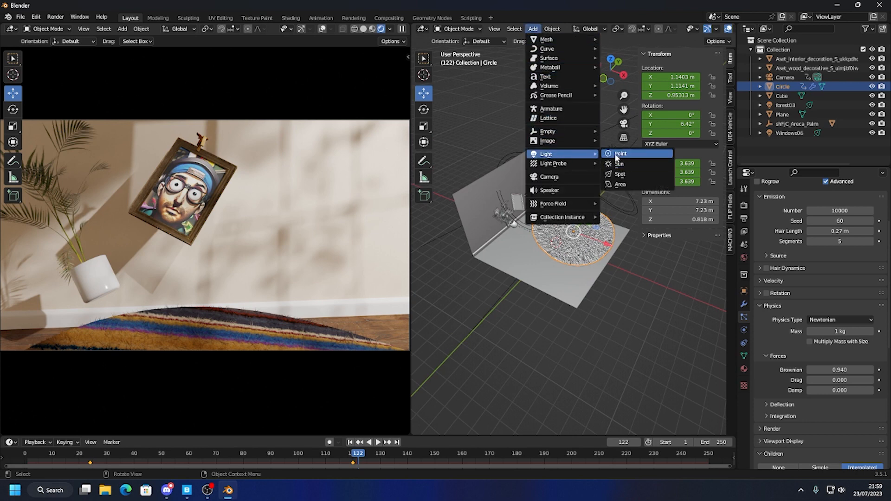
left_click(619, 184)
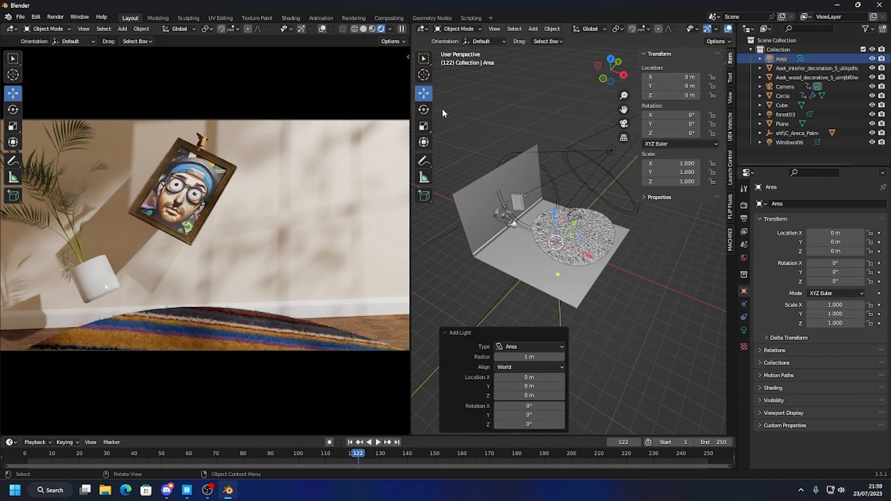
Raise the area light to about 7.77 m, scale it to about 7.85 along Y, and shift it to about 0.79 m on X.
left_click_drag(555, 215, 538, 189)
left_click(424, 126)
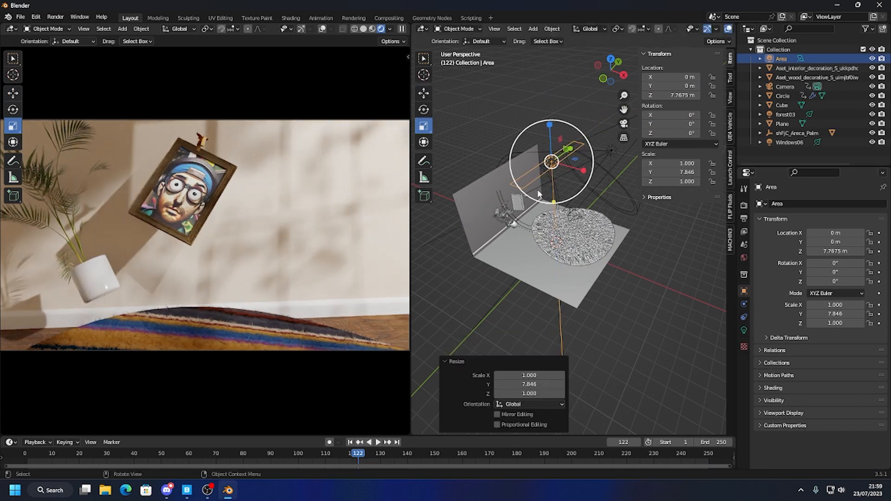
left_click(424, 93)
left_click_drag(588, 167, 579, 218)
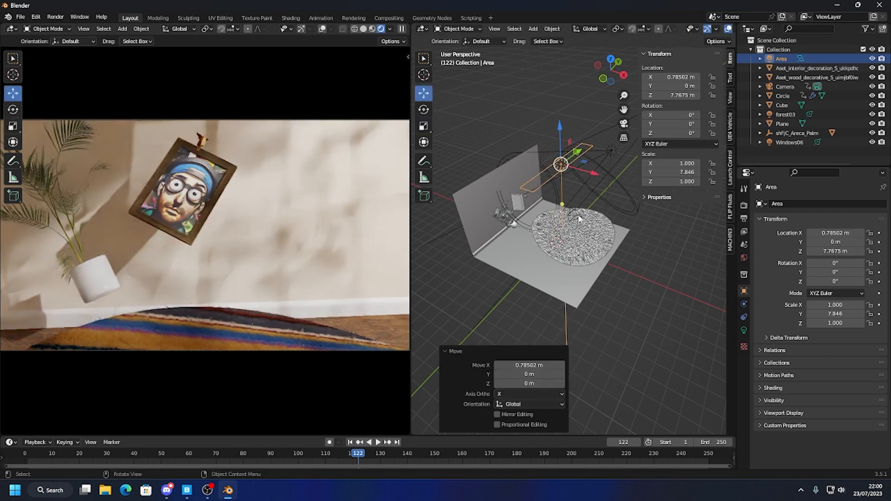
Set the area light's power to 75 W and move it to about -0.95 m on X and 6.70 m on Z.
left_click(744, 330)
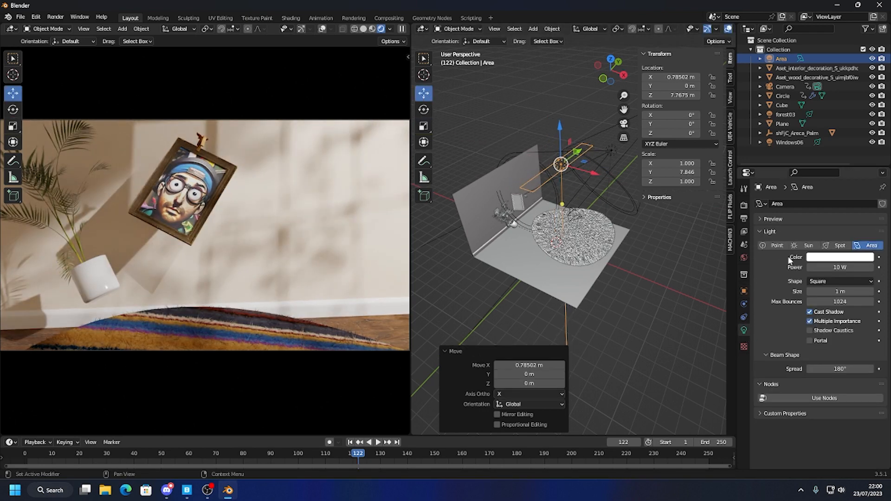
left_click(870, 269)
type("75")
key("Return")
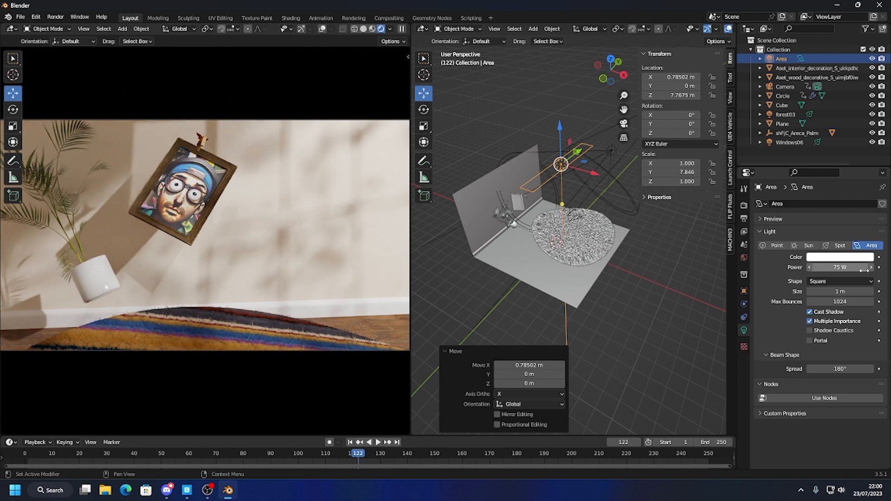
left_click_drag(590, 175, 573, 258)
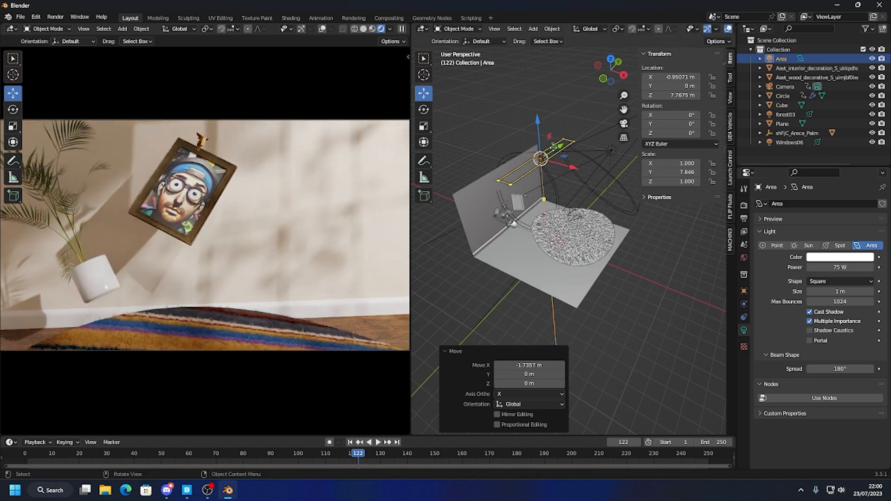
left_click_drag(539, 122, 541, 141)
middle_click_drag(575, 104, 549, 204)
Play and scrub through the animation to check the lighting on the floating objects.
left_click_drag(275, 454, 241, 436)
key("space")
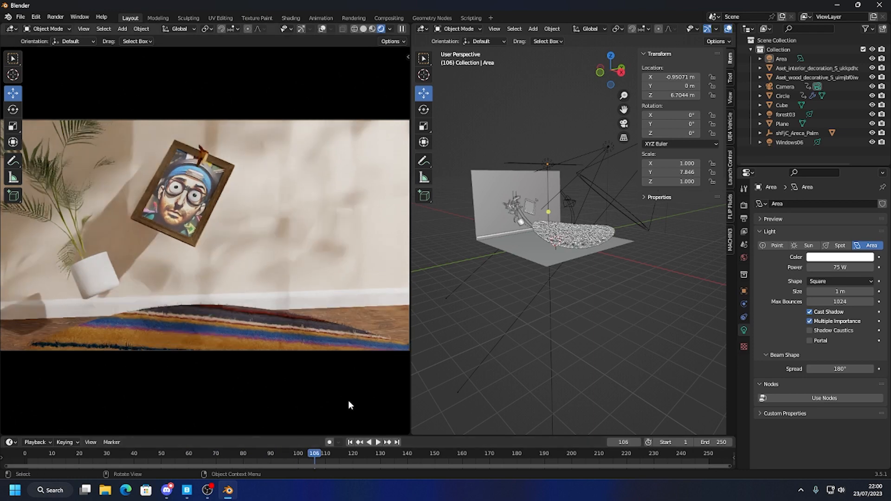
key("space")
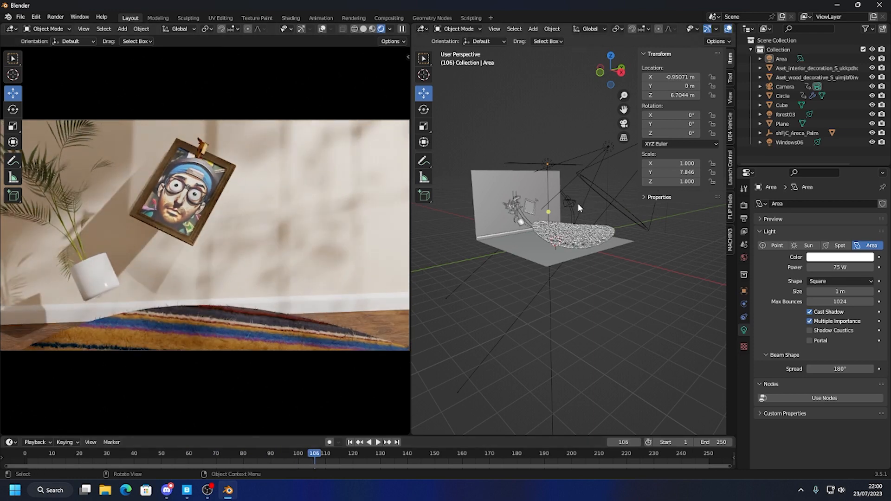
left_click_drag(107, 456, 237, 452)
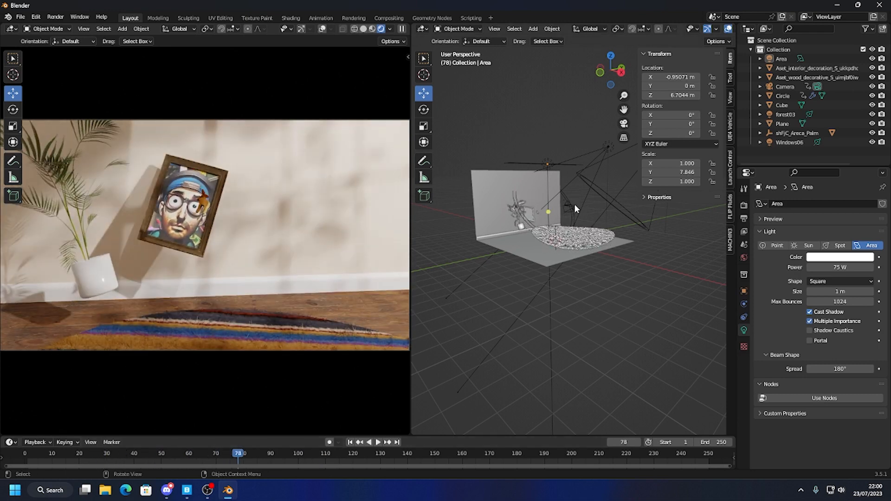
Roll the camera to about 7.75° on Y at frame 124 and keyframe its rotation.
left_click(574, 204)
key("space")
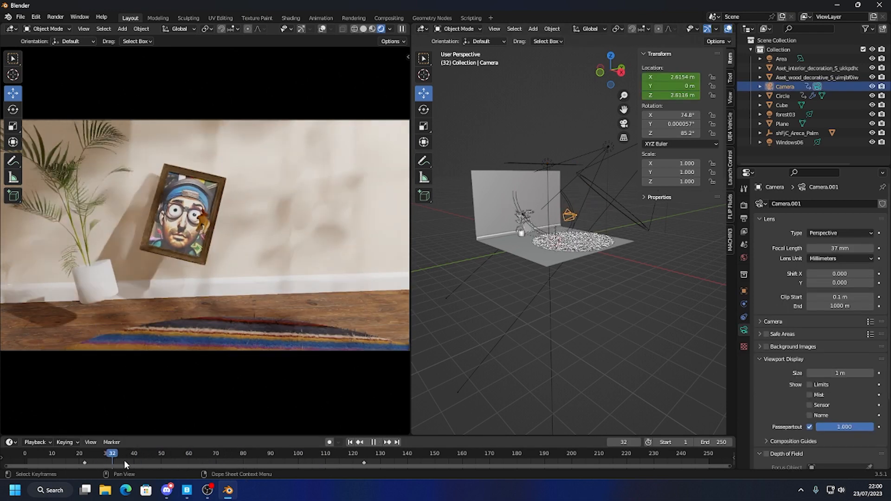
key("space")
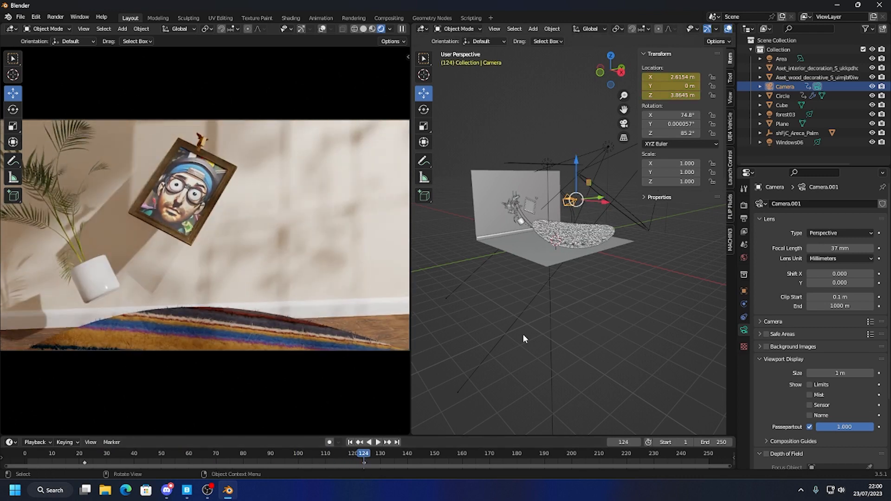
left_click(426, 110)
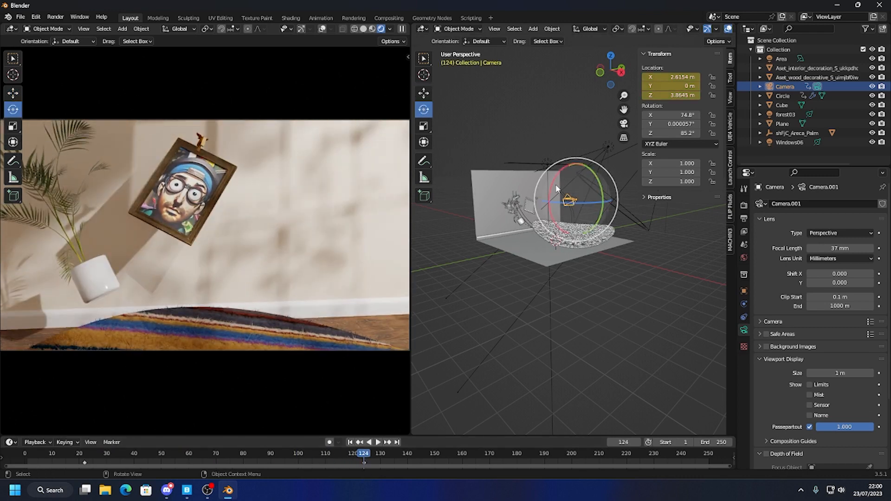
left_click_drag(553, 192, 556, 175)
mouse_move(364, 459)
left_mouse_down()
mouse_move(303, 451)
mouse_move(93, 460)
mouse_move(365, 449)
left_mouse_up()
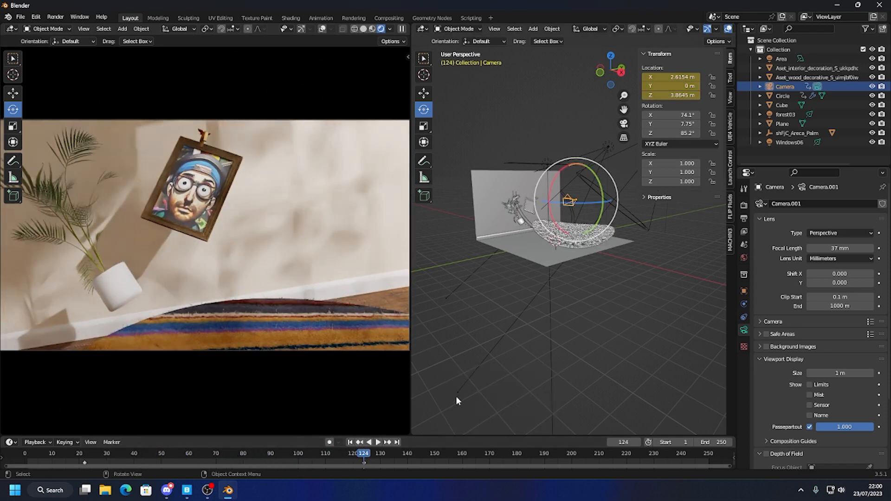
right_click(682, 124)
left_click(664, 126)
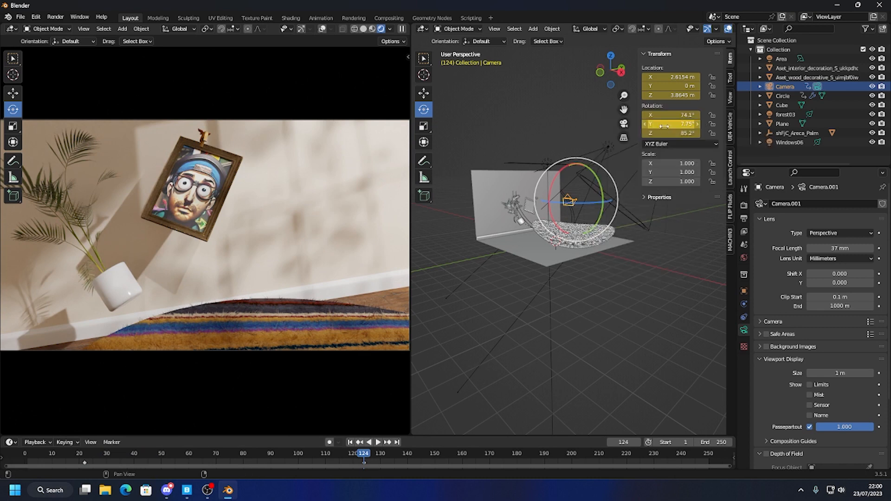
Set the camera's Y rotation to 0° at frame 22, keyframe its rotation, and play back the camera roll.
key("space")
left_click_drag(363, 454, 85, 457)
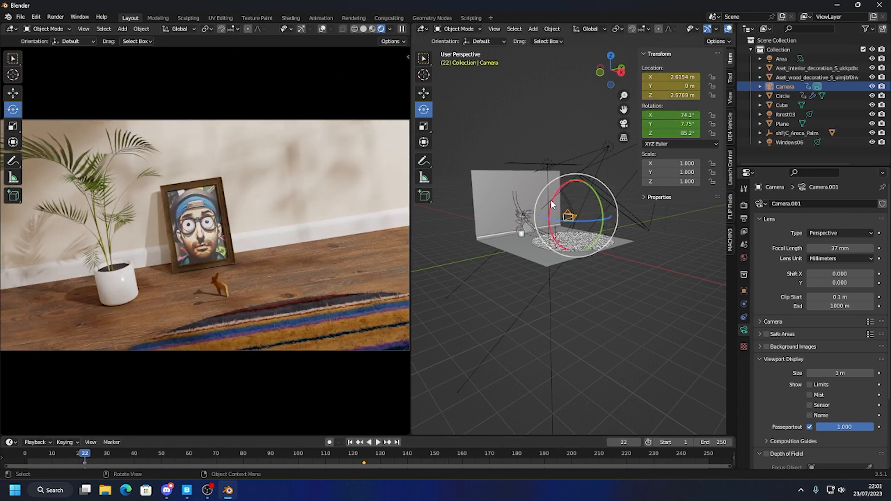
left_click_drag(551, 200, 548, 210)
double_click(678, 125)
type("0")
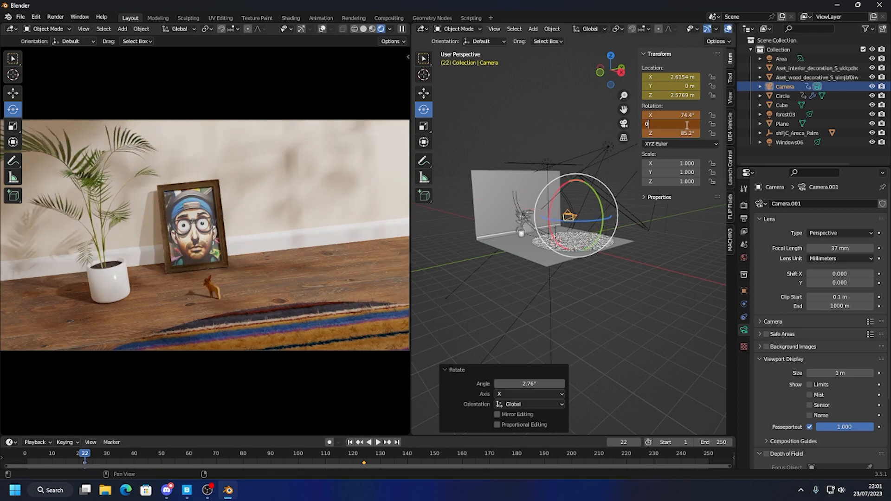
key("Return")
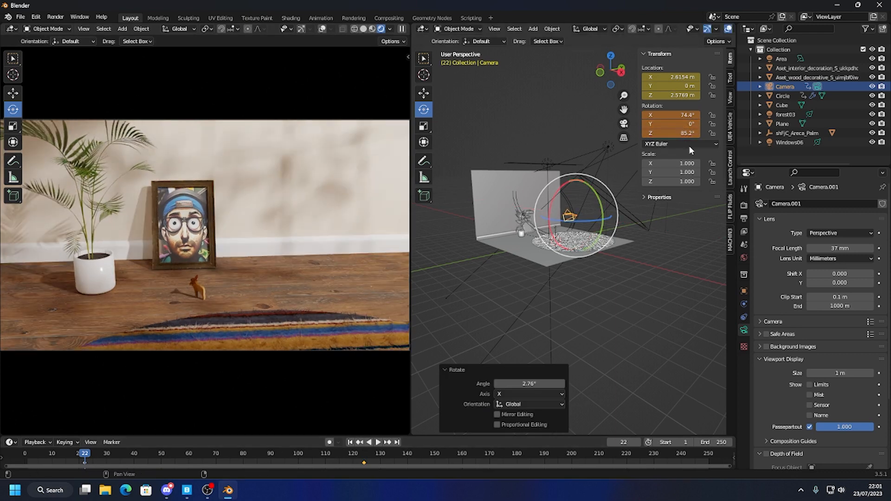
right_click(677, 125)
left_click(660, 124)
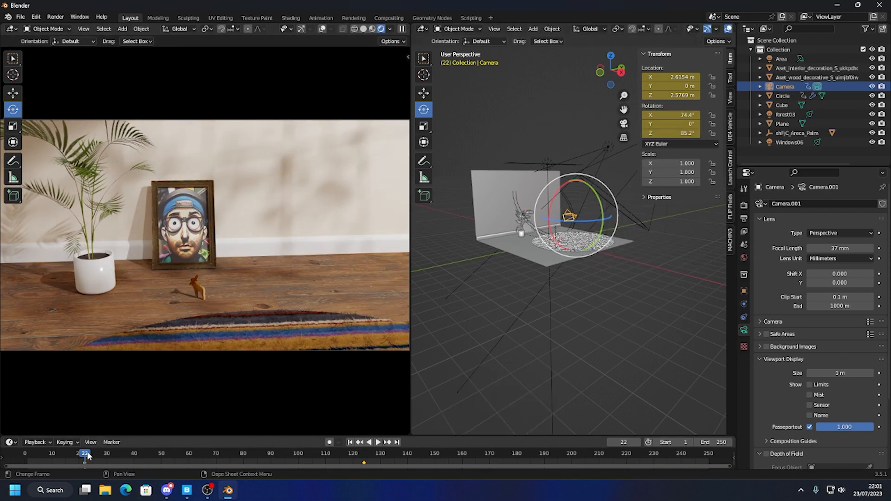
key("space")
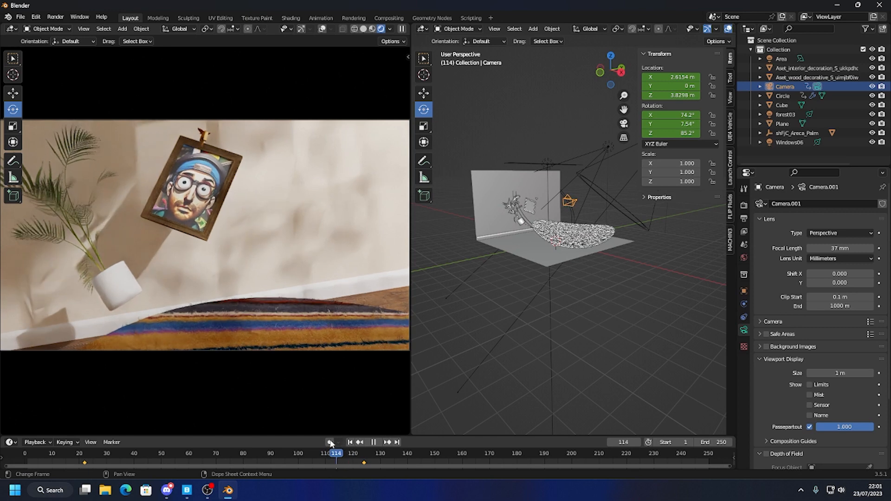
left_click_drag(331, 453, 224, 458)
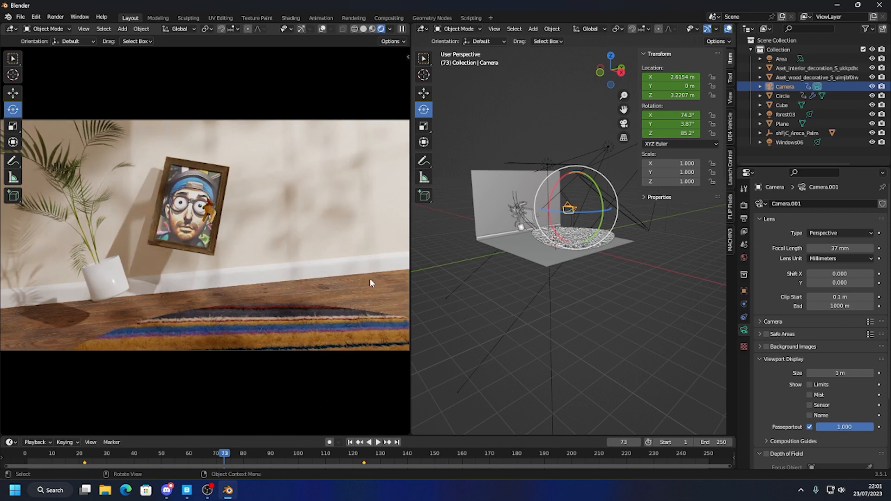
Delete the area light above the room.
left_click(551, 169)
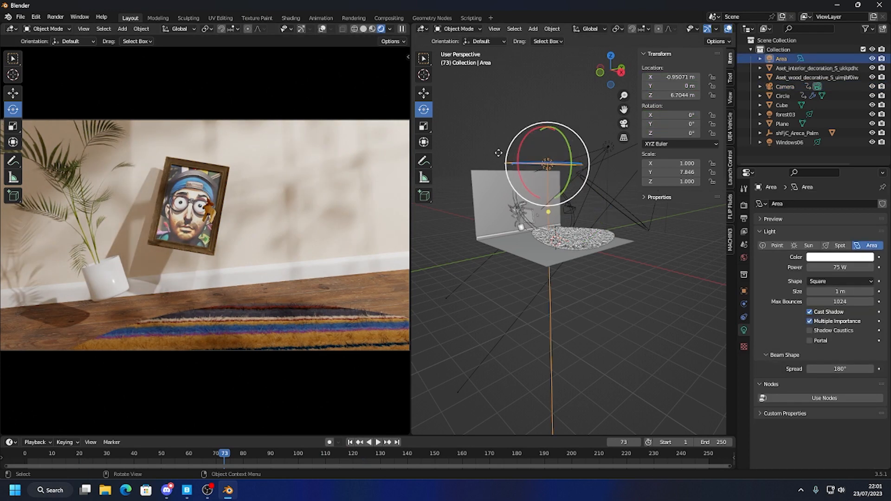
key("Delete")
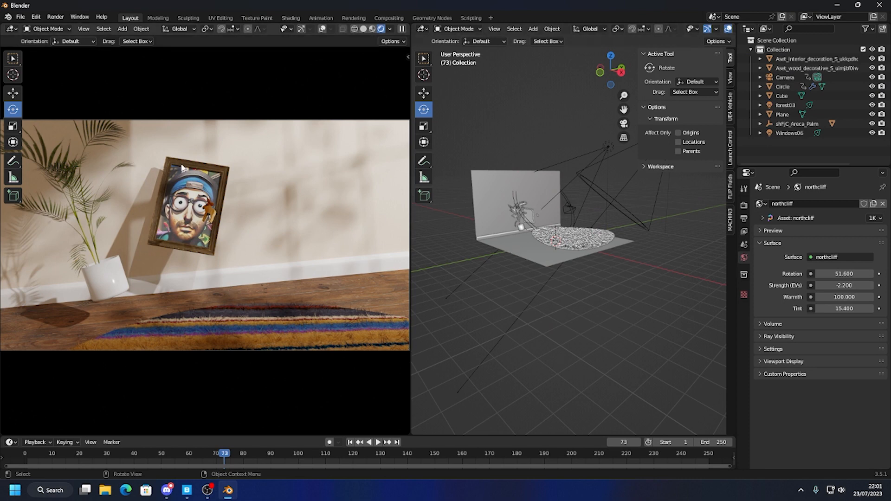
Switch to Quixel Bridge, browse the toy assets and the category list, and return to Blender.
left_click(187, 490)
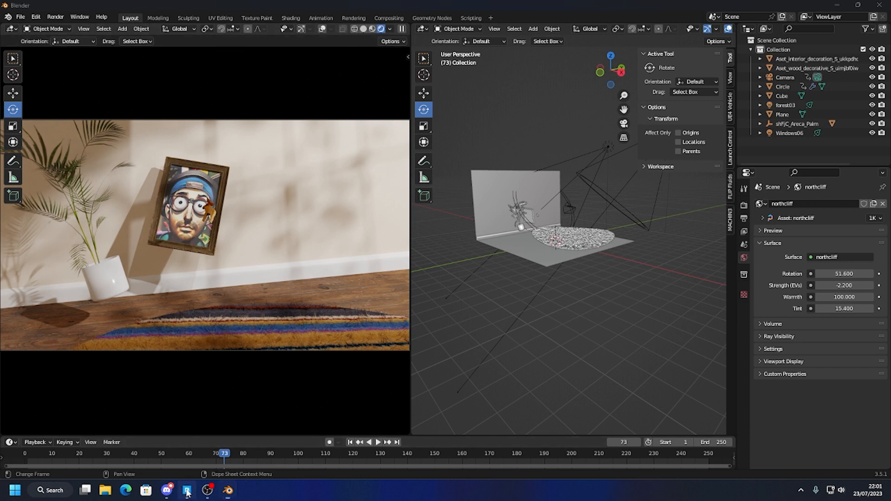
left_click_drag(508, 217, 507, 301)
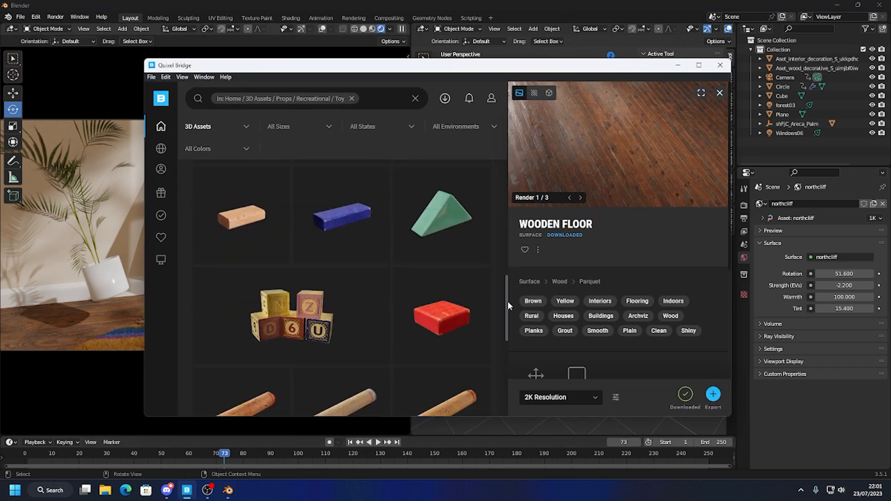
mouse_move(221, 190)
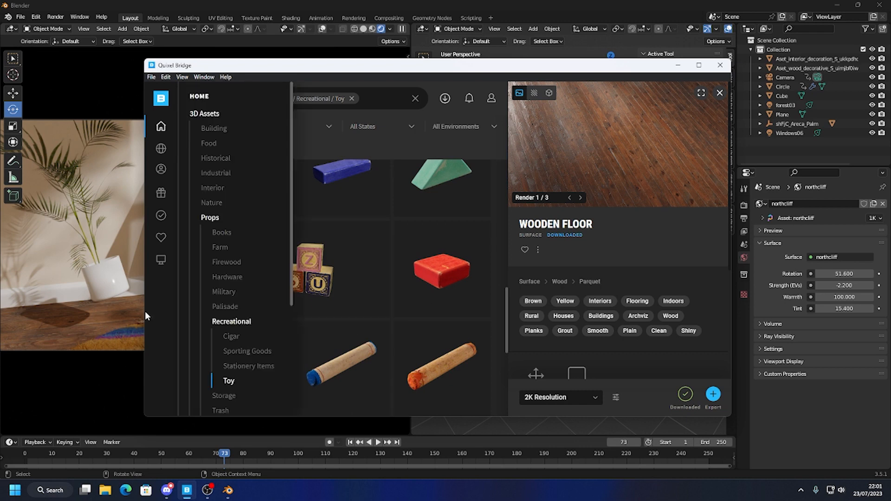
left_click(678, 65)
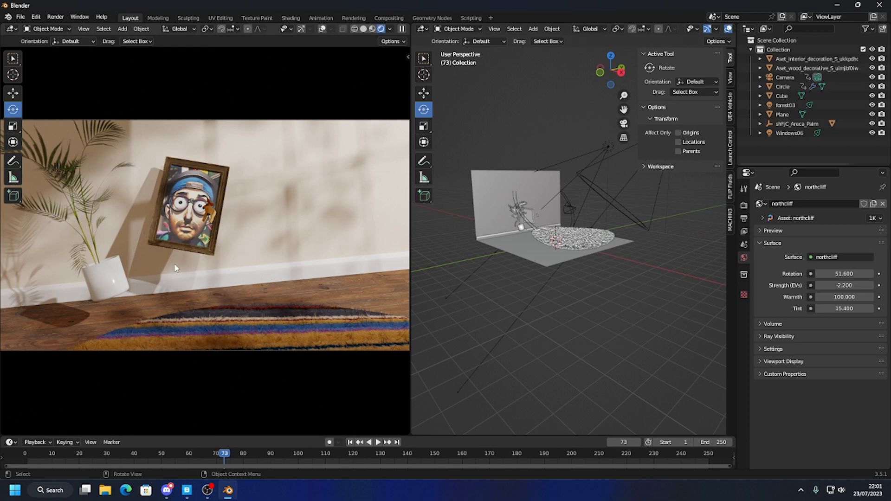